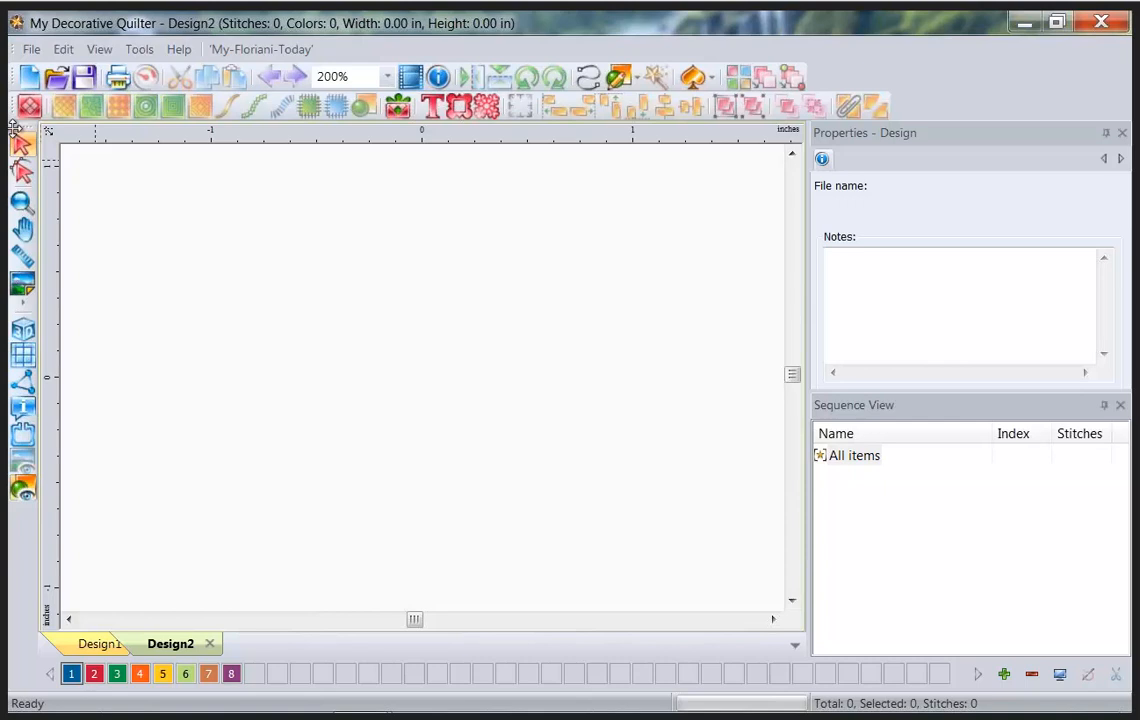
Bring up the Blocks library for Design2, showing Album Blocks at 8x8 size.
click(22, 172)
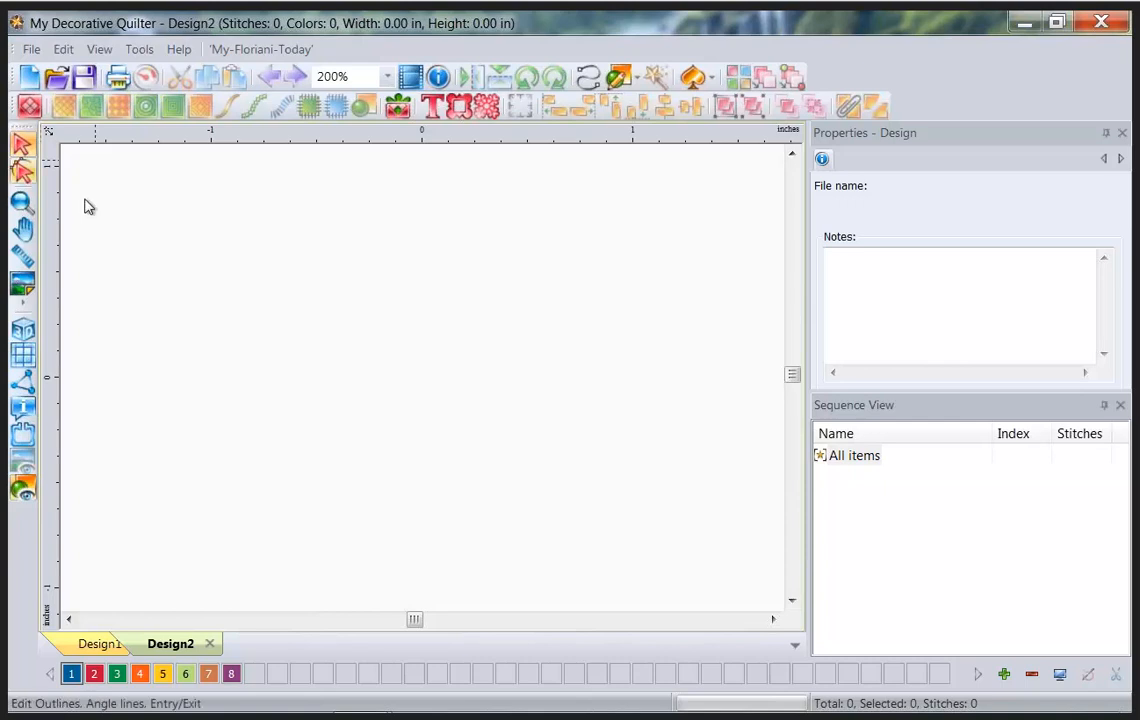
click(29, 108)
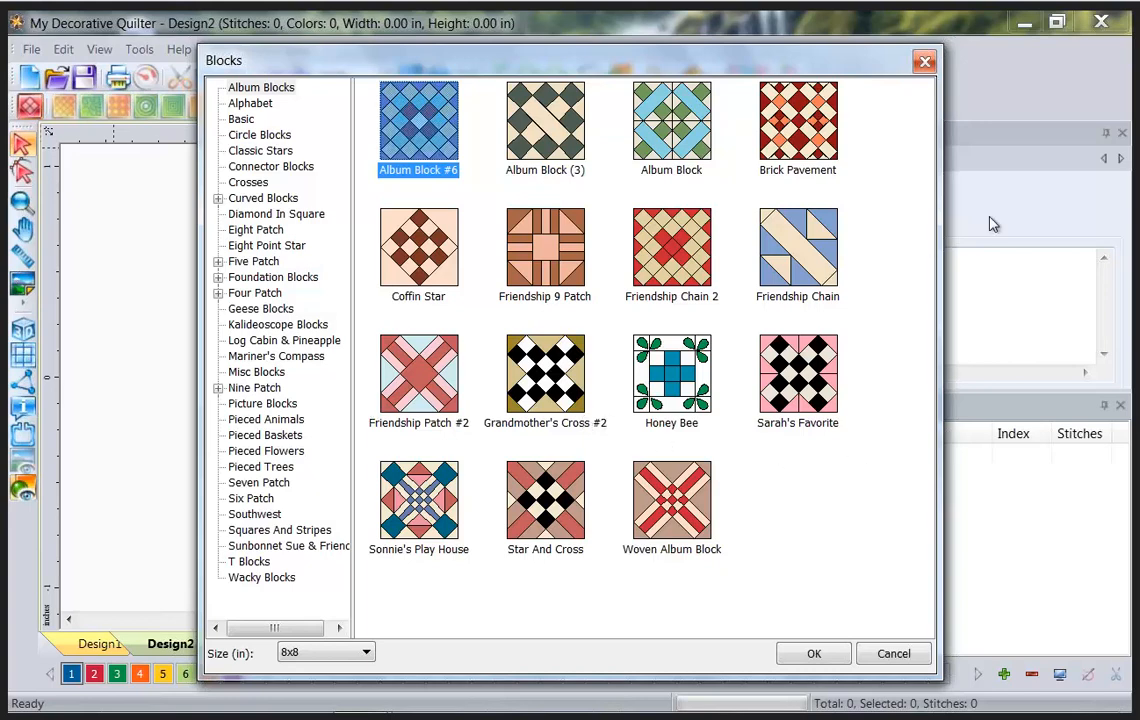
Browse the block categories from Album Blocks through Eight Point Star, expanding Curved Blocks.
click(232, 88)
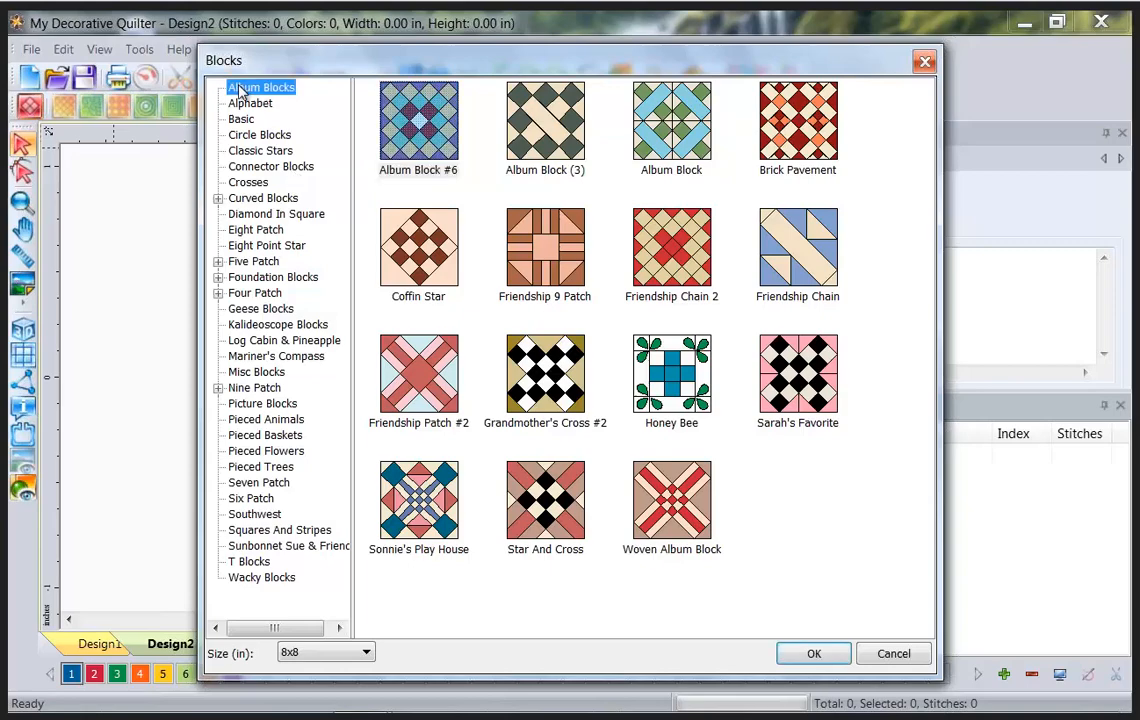
click(241, 103)
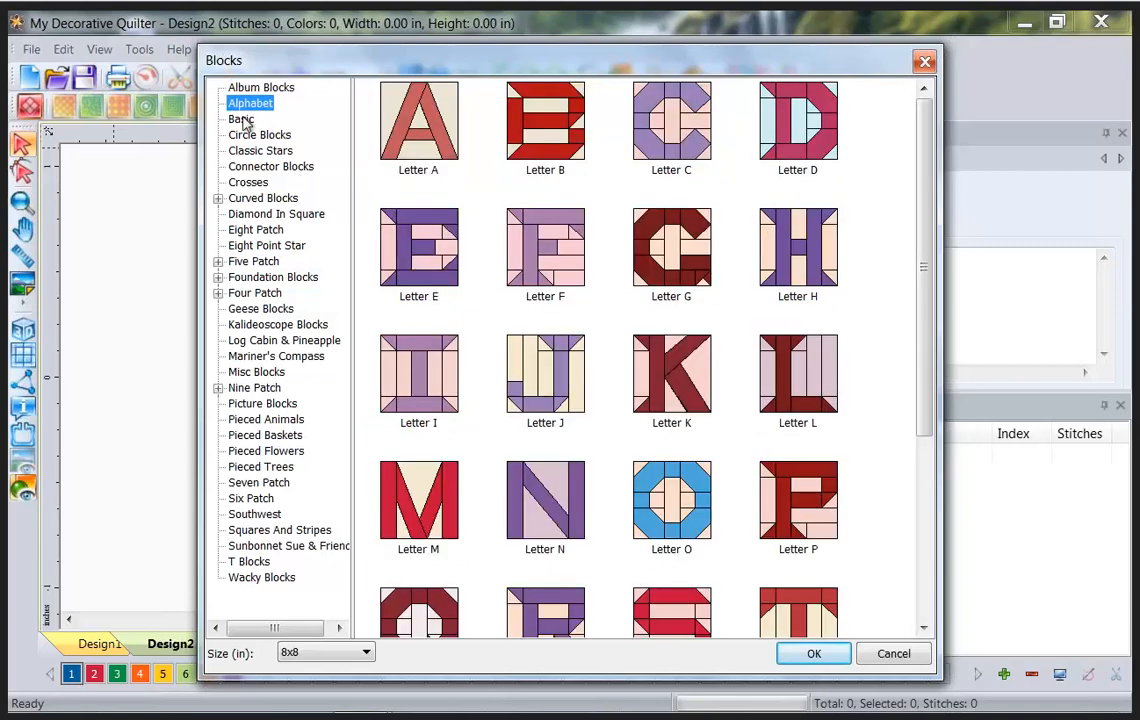
click(241, 119)
click(254, 136)
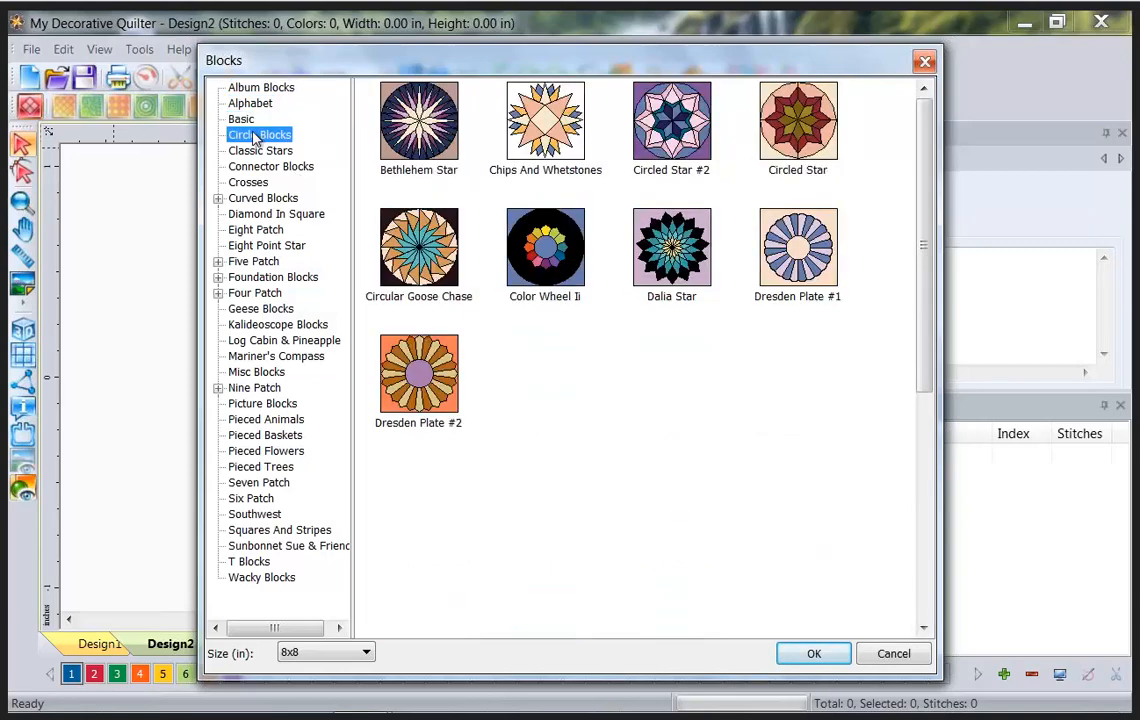
click(255, 151)
click(251, 167)
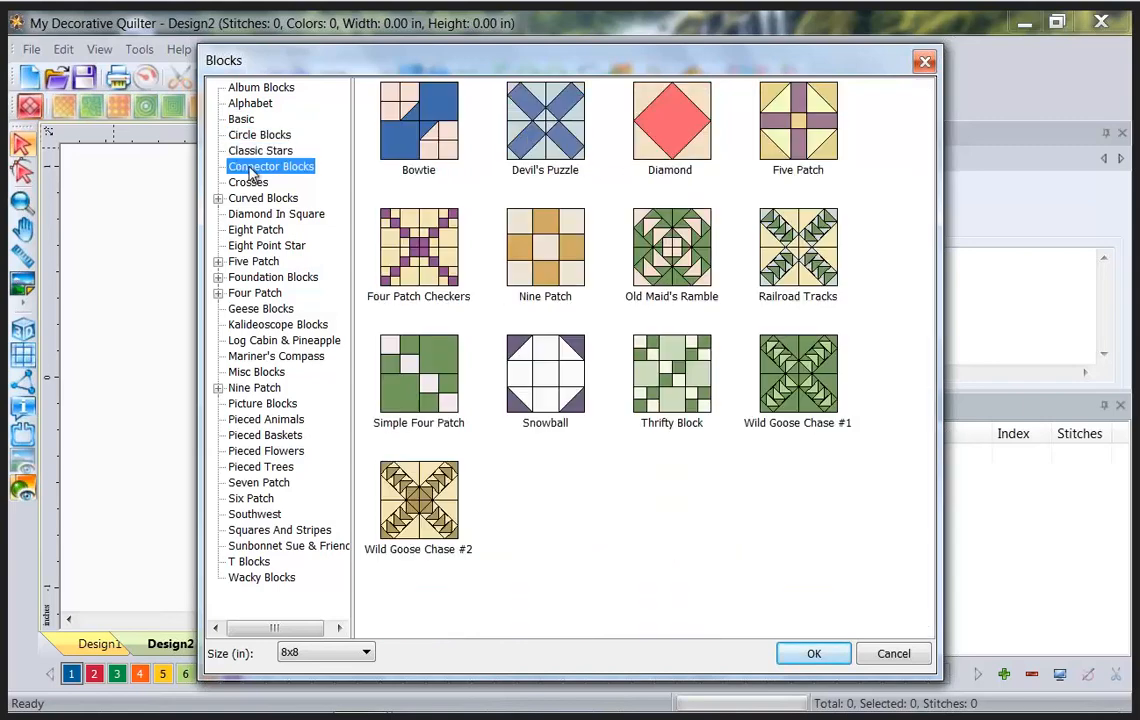
click(248, 183)
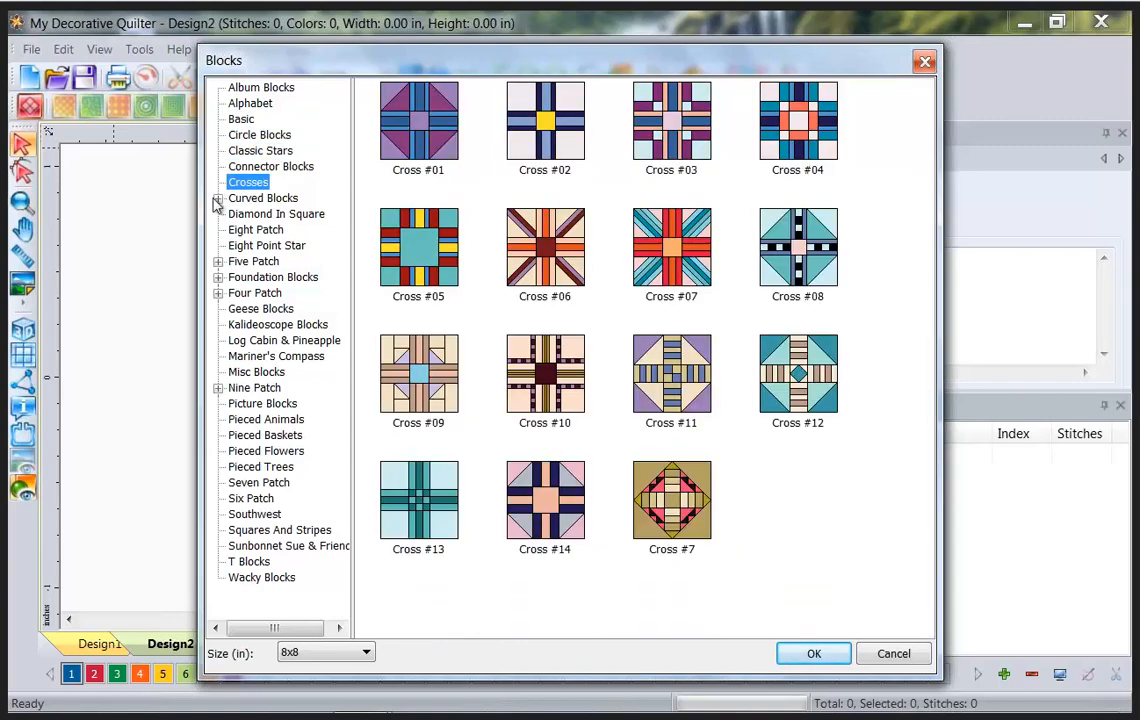
click(217, 198)
click(289, 214)
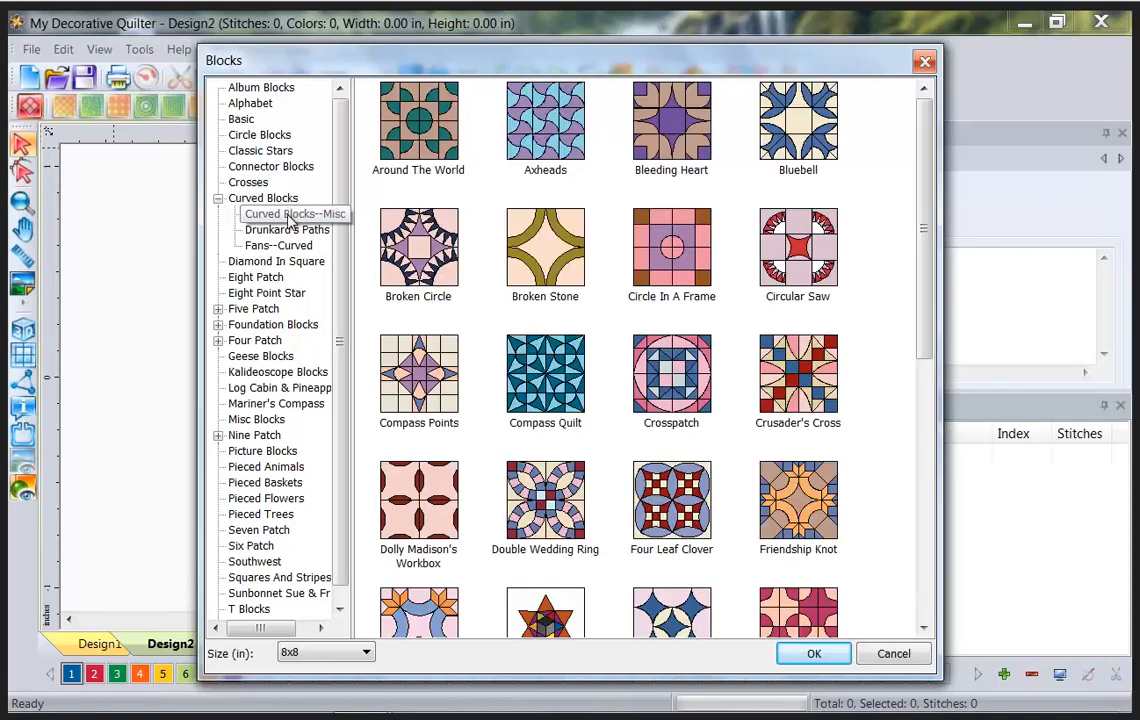
click(272, 230)
click(297, 249)
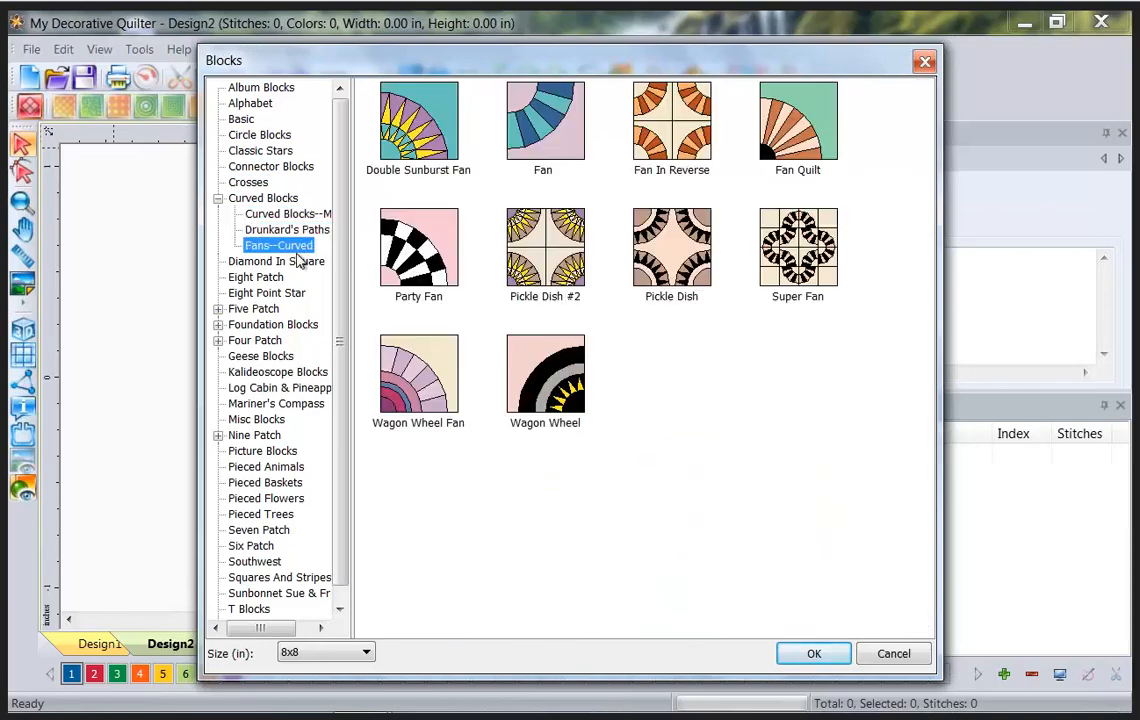
click(297, 261)
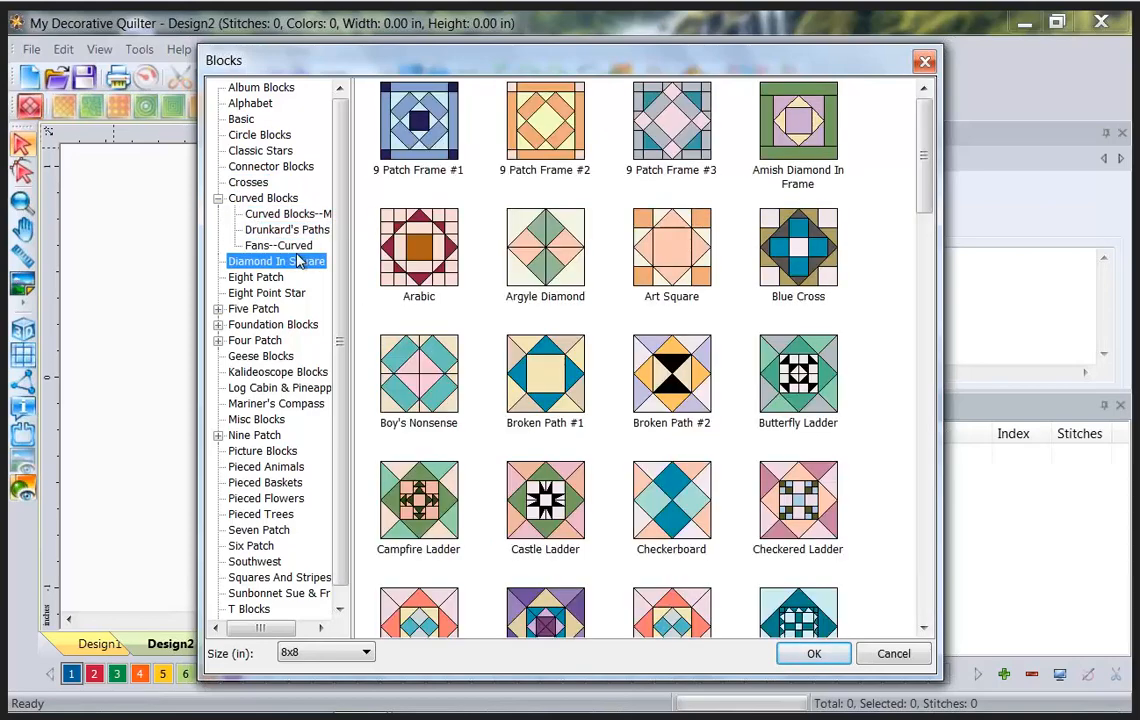
click(237, 279)
click(245, 293)
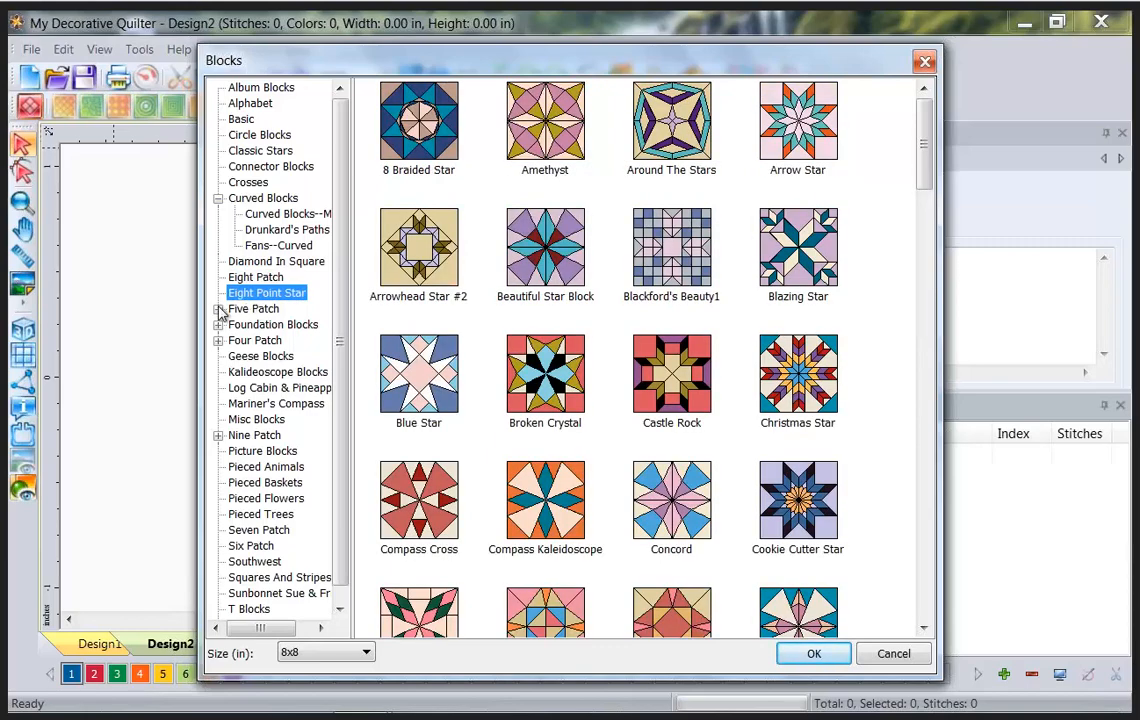
Expand Five Patch, view its three subcategories, then return to the Basic category.
click(219, 309)
click(259, 327)
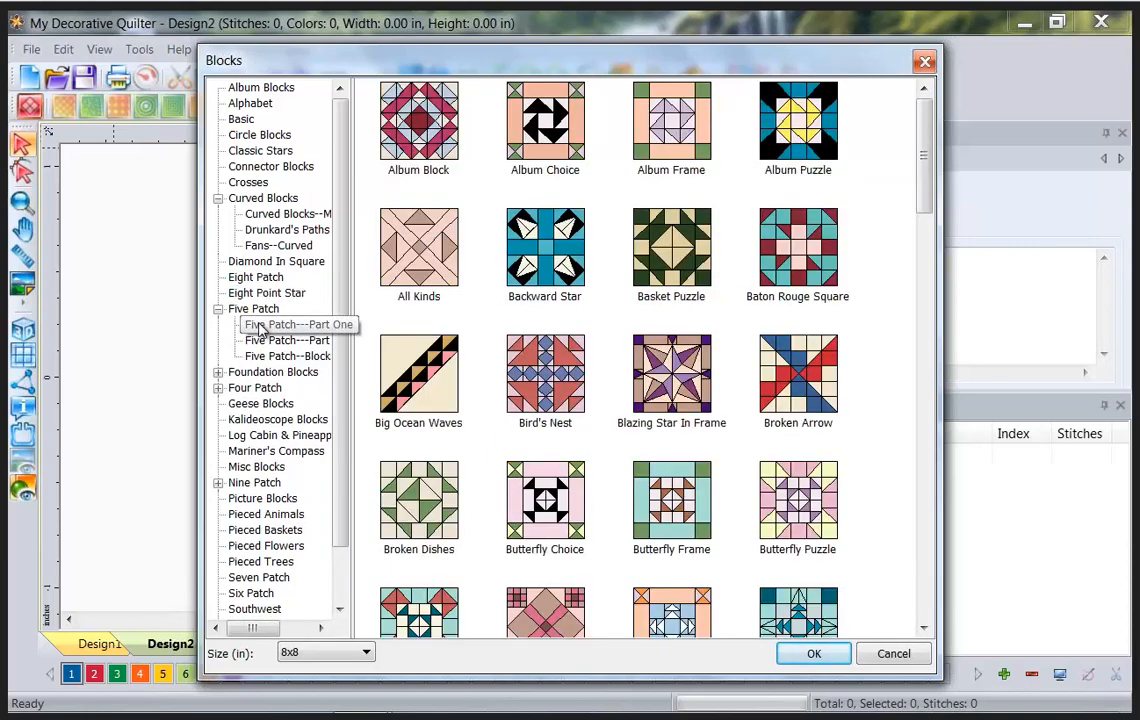
click(266, 342)
click(270, 358)
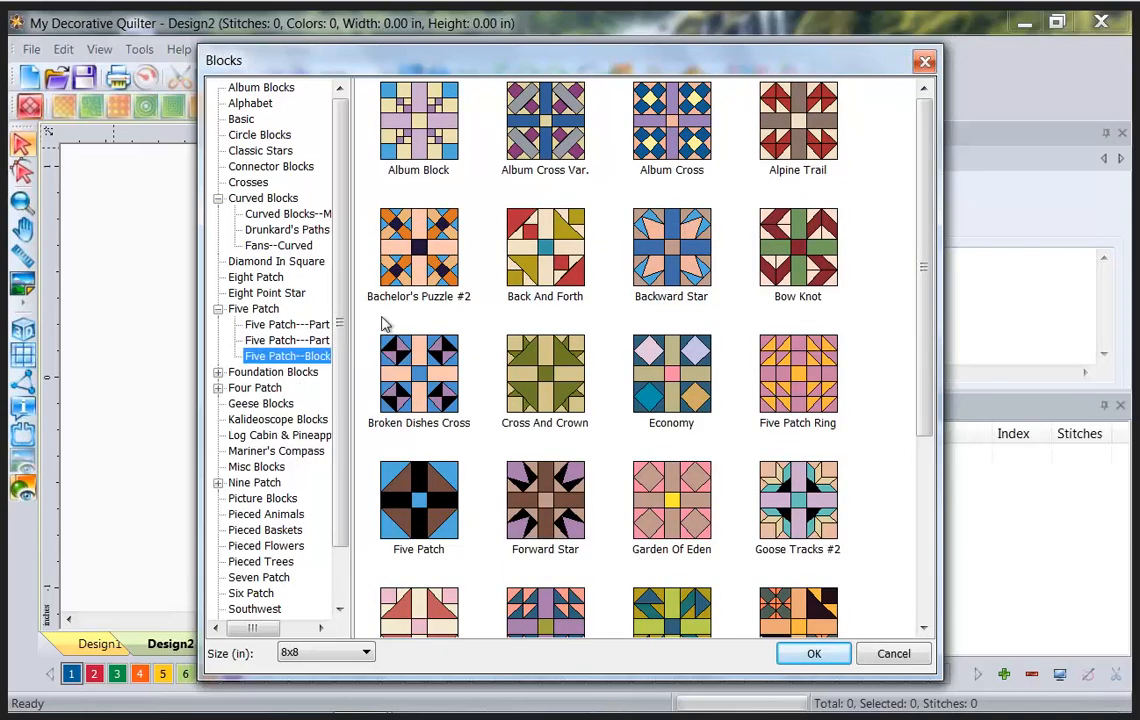
click(241, 120)
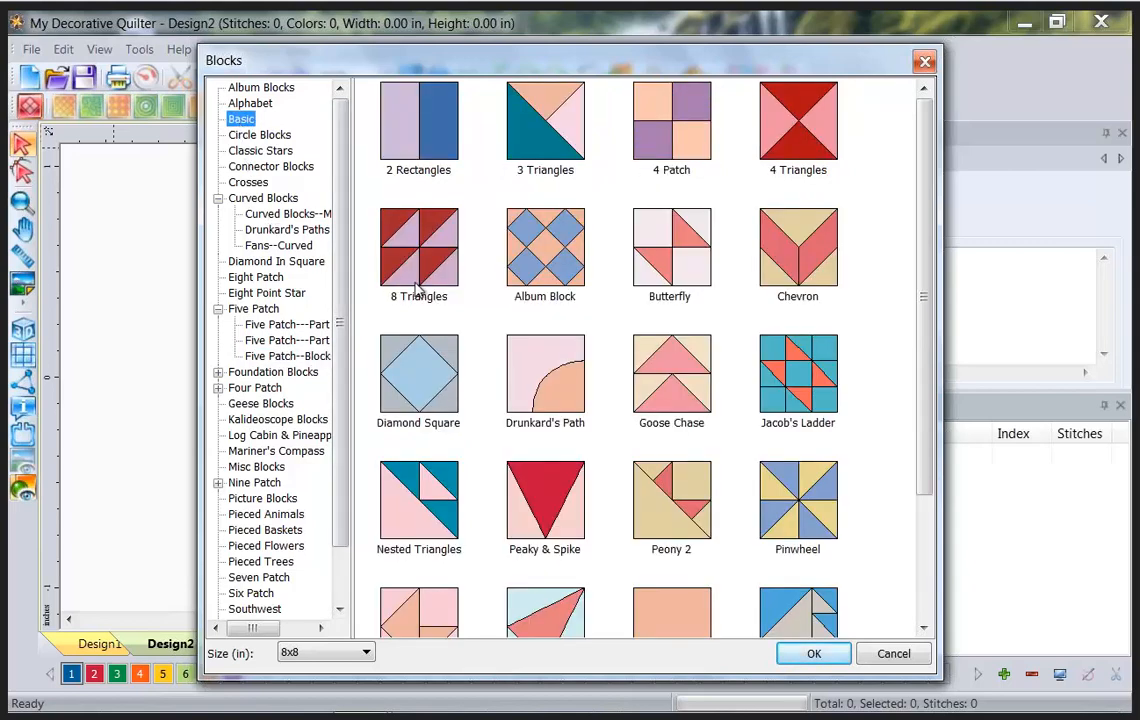
key(ctrl+shift+d)
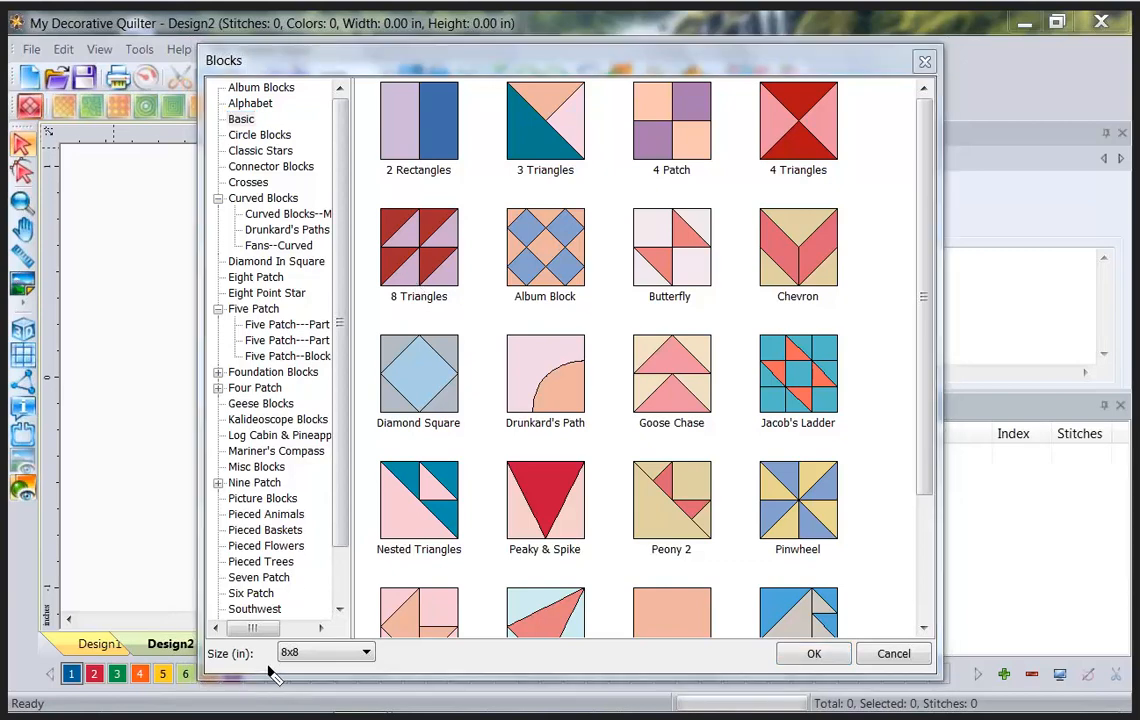
mouse_move(268, 666)
mouse_down()
mouse_move(310, 672)
mouse_move(394, 653)
mouse_move(388, 637)
mouse_move(364, 631)
mouse_move(272, 638)
mouse_move(269, 674)
mouse_up()
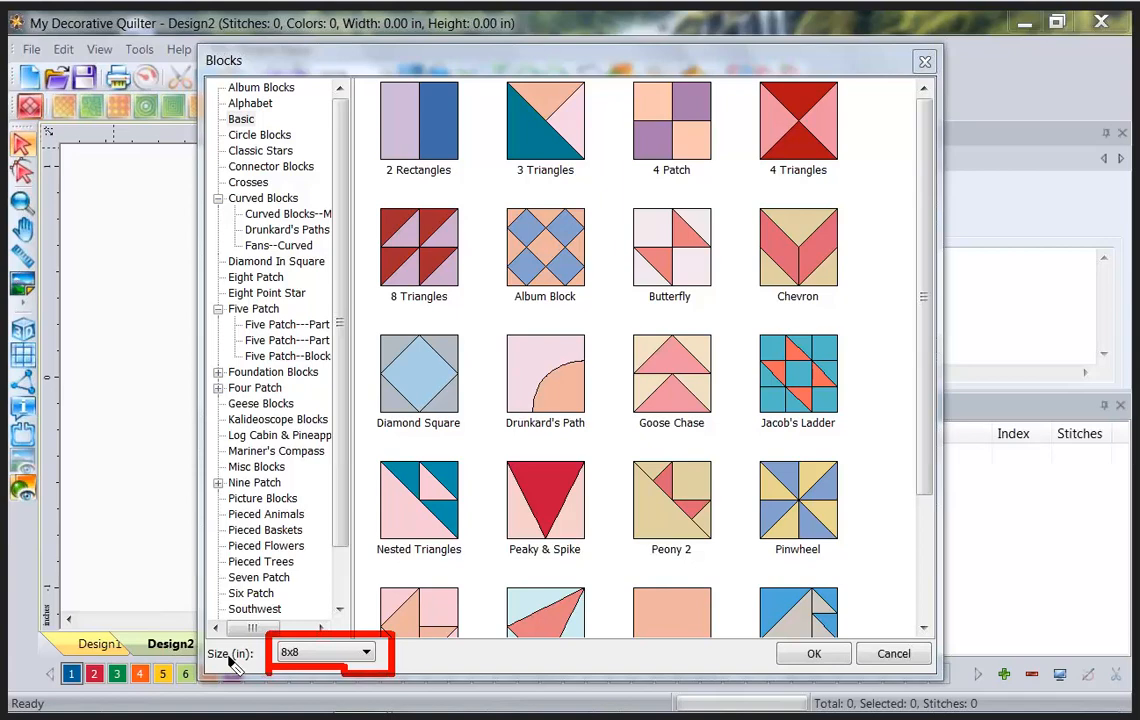
key(Escape)
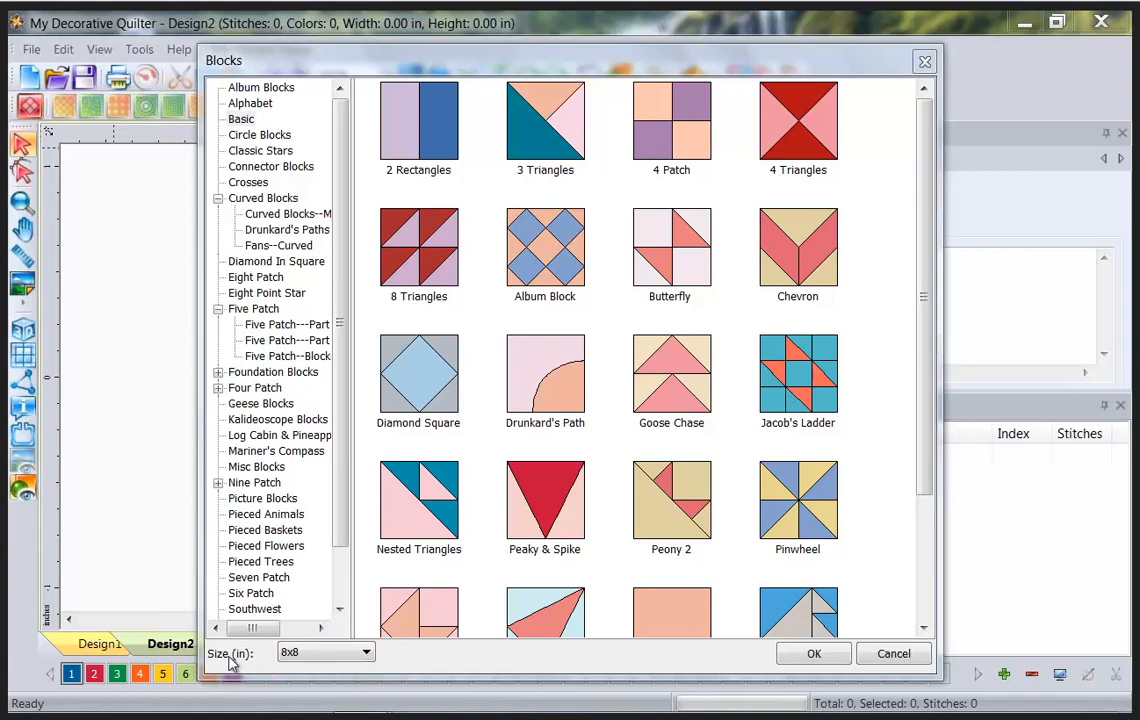
click(368, 655)
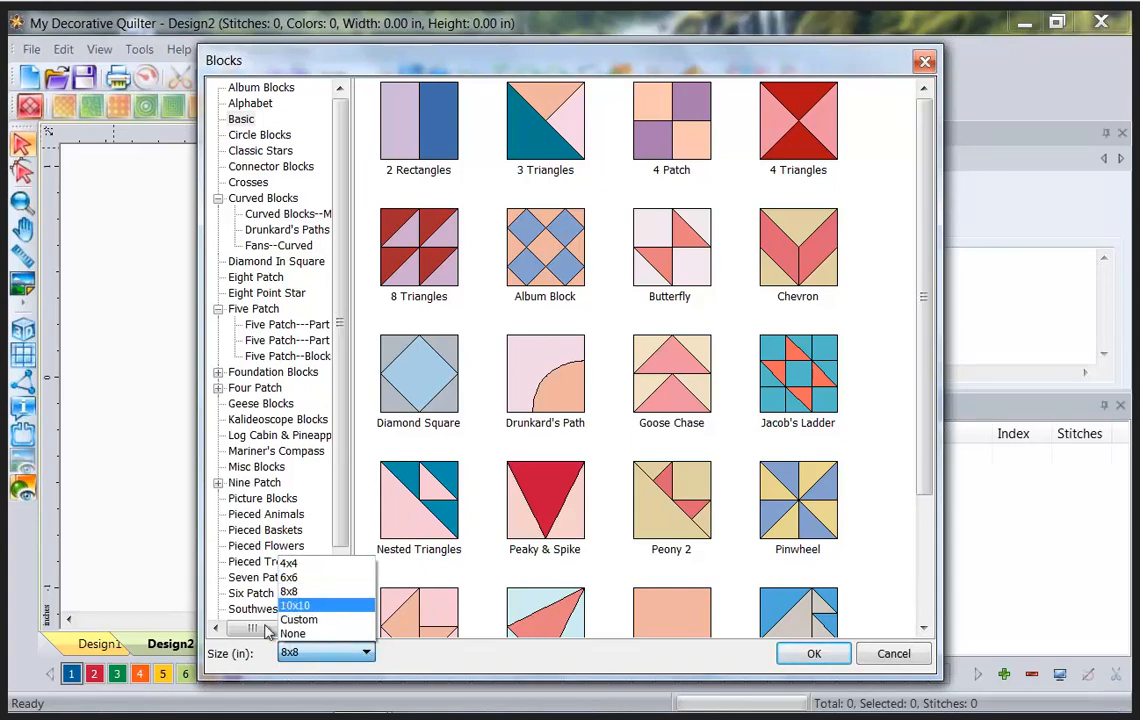
click(310, 592)
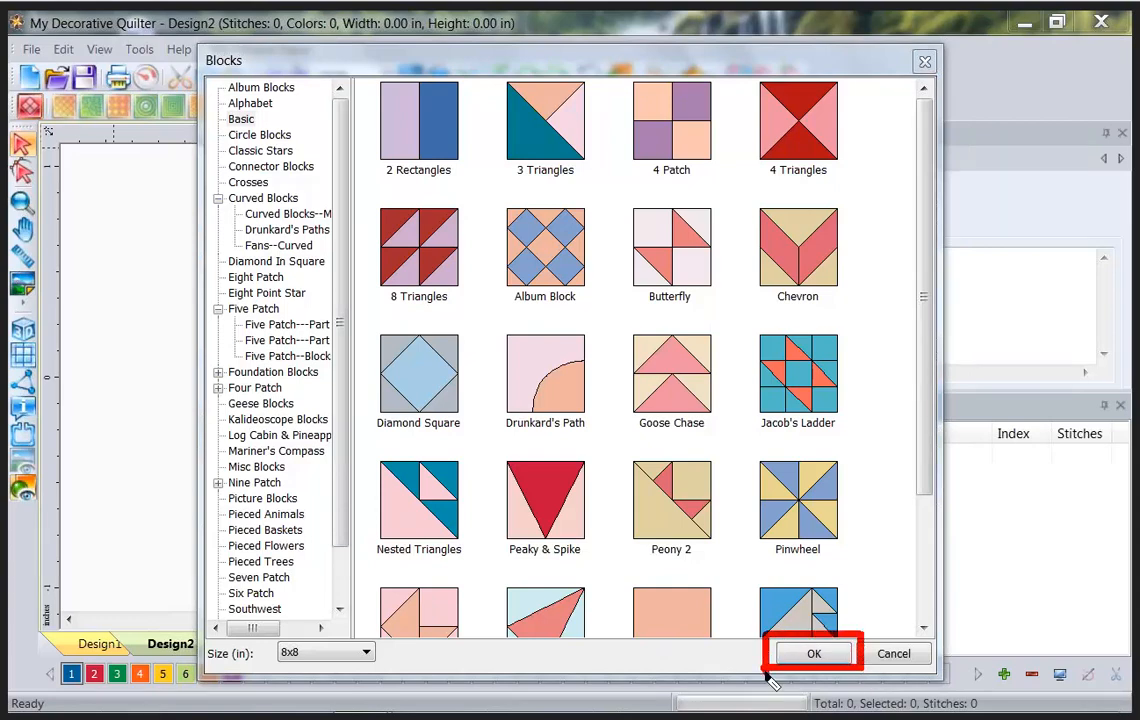
Insert the 8x8 Diamond Square block from the Basic category into Design2.
click(411, 379)
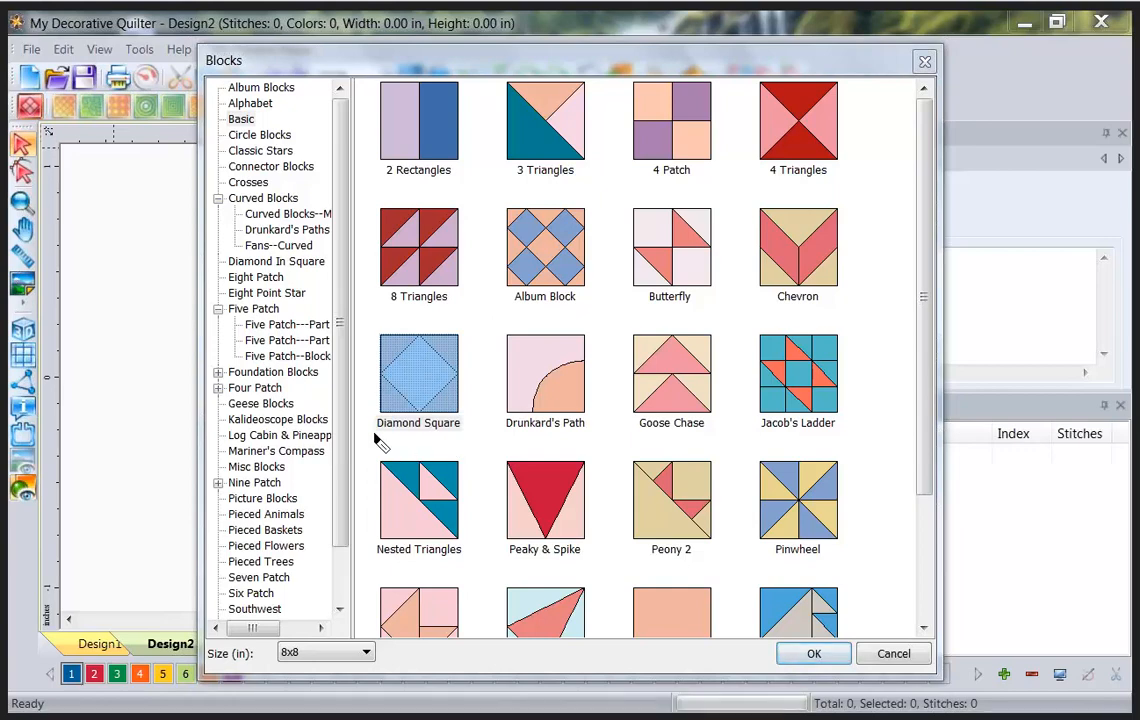
mouse_move(365, 433)
mouse_down()
mouse_move(416, 435)
mouse_move(484, 402)
mouse_move(476, 307)
mouse_move(367, 315)
mouse_move(363, 430)
mouse_up()
key(Escape)
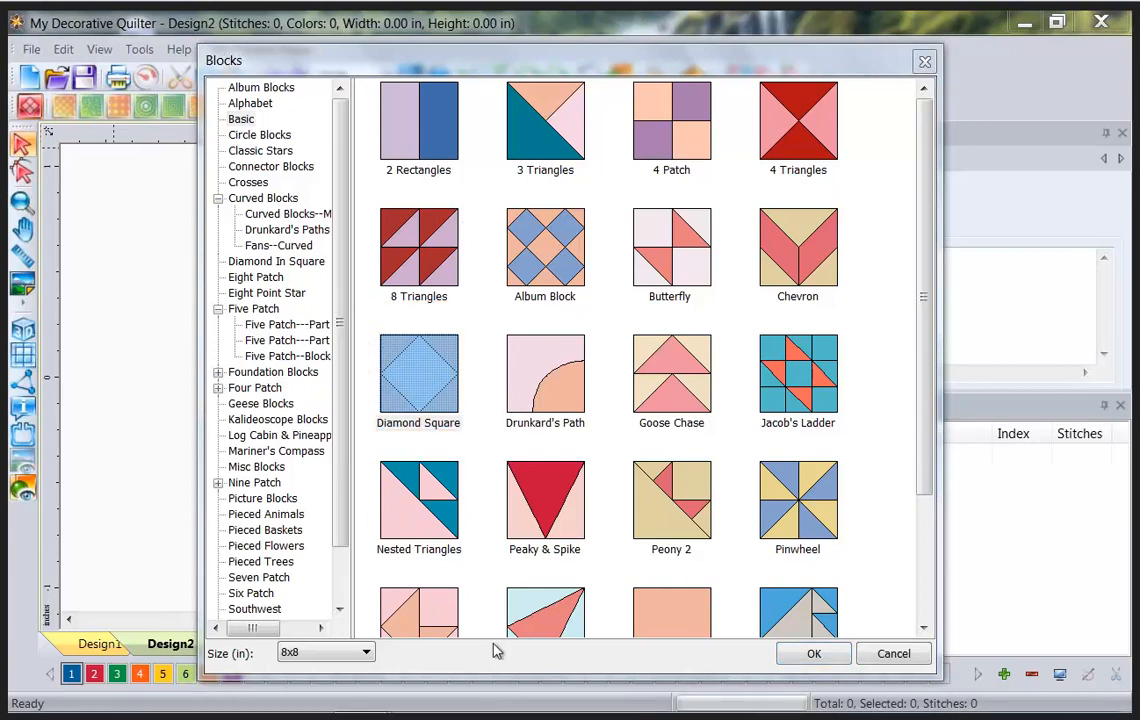
click(816, 654)
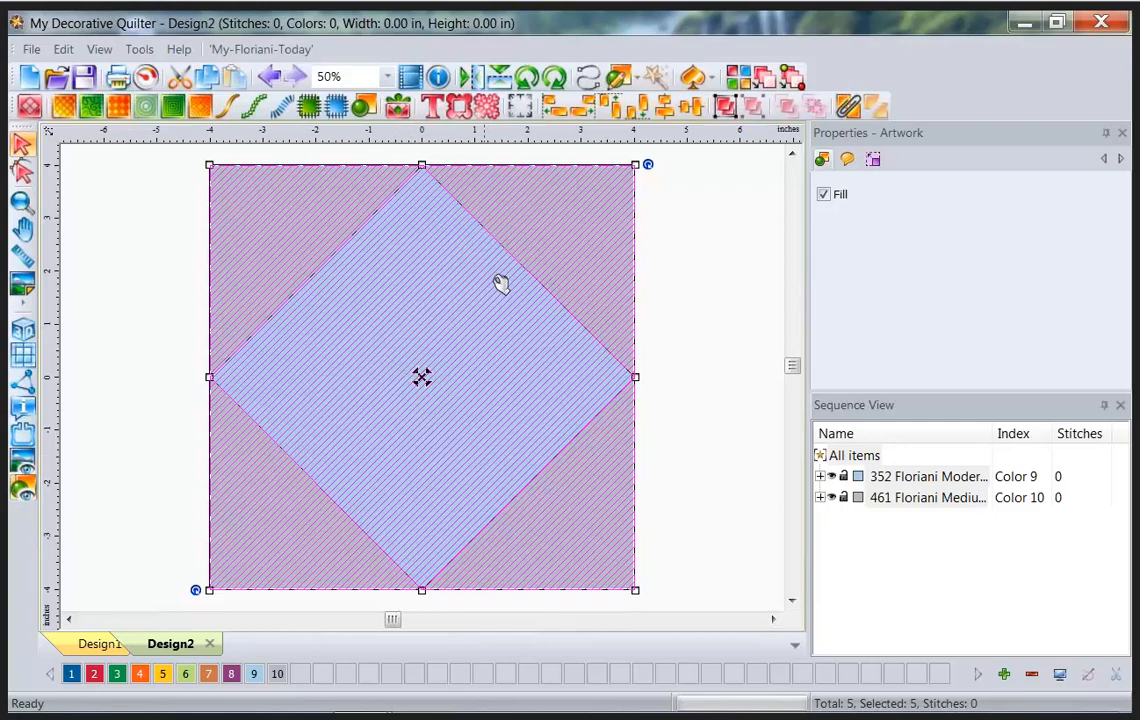
Deselect the whole block, then select only the light blue centre diamond.
click(731, 279)
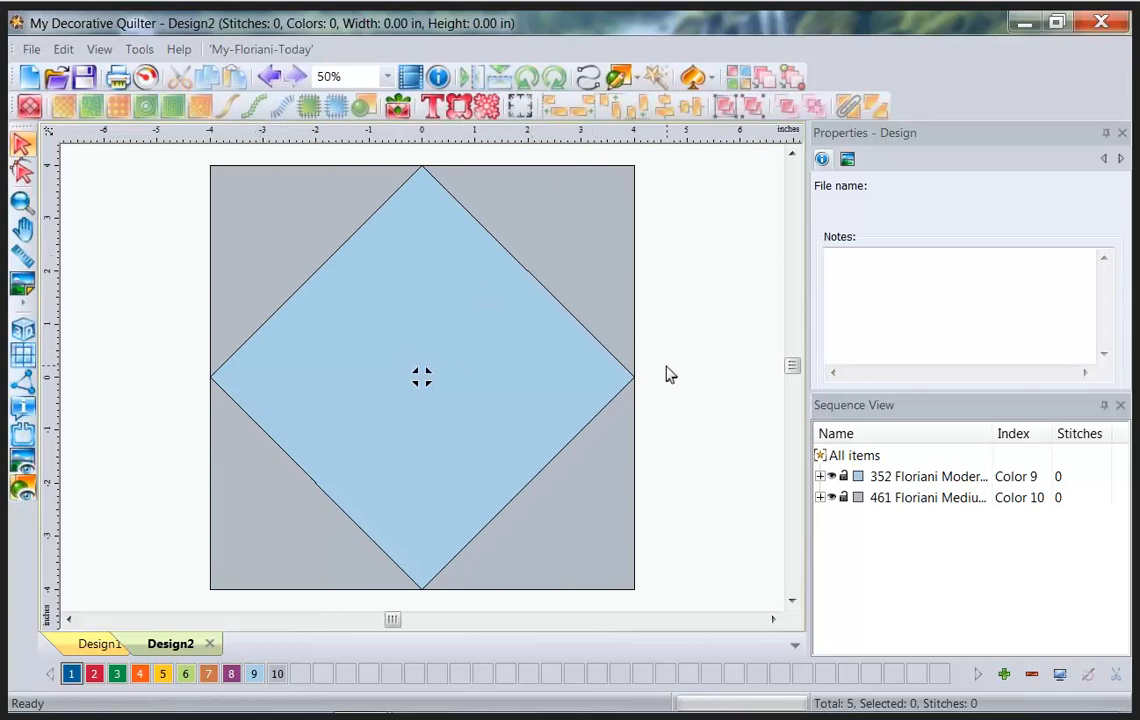
click(403, 341)
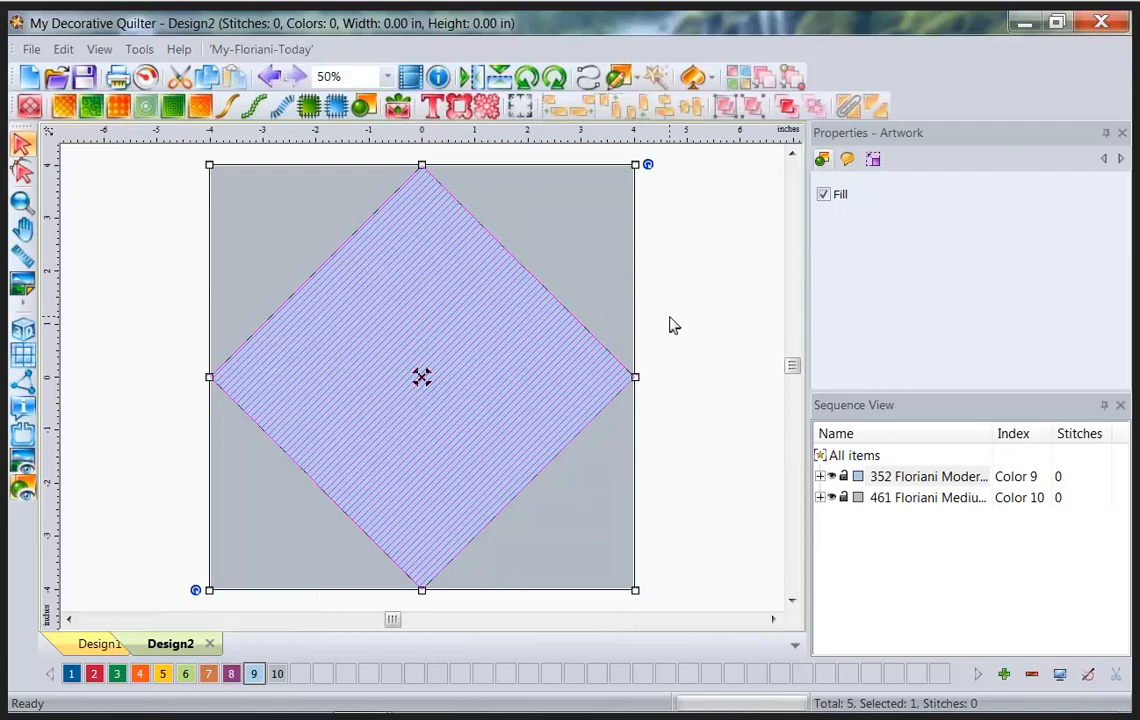
drag(806, 198, 817, 400)
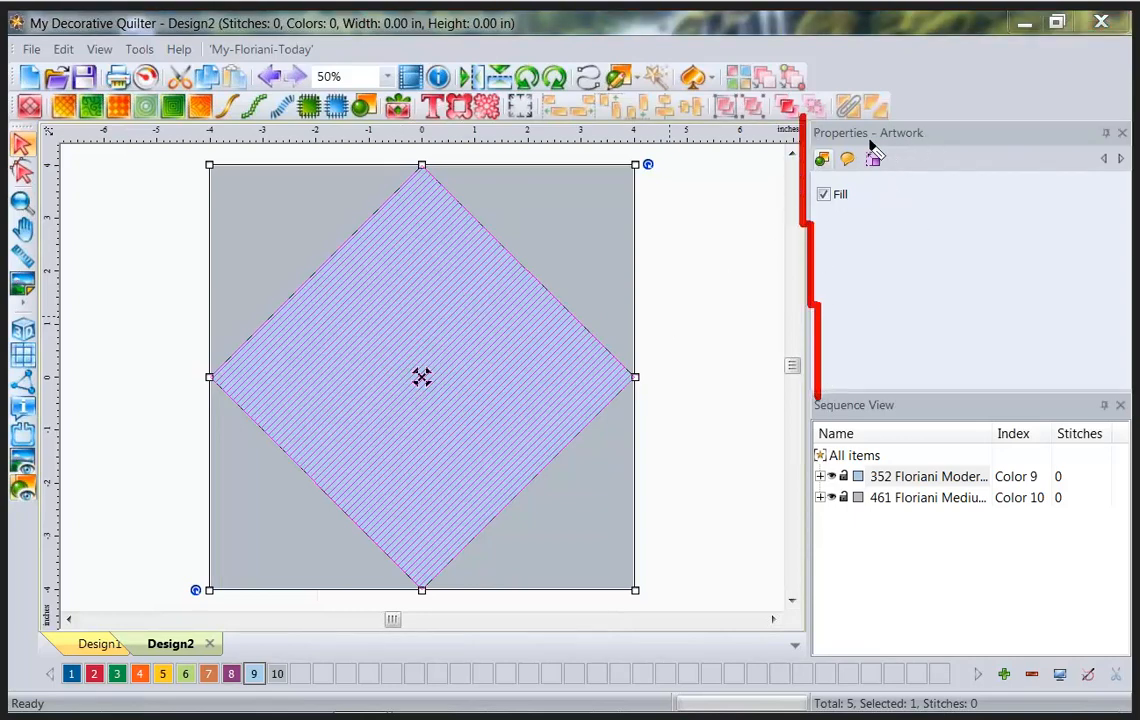
drag(869, 142, 928, 144)
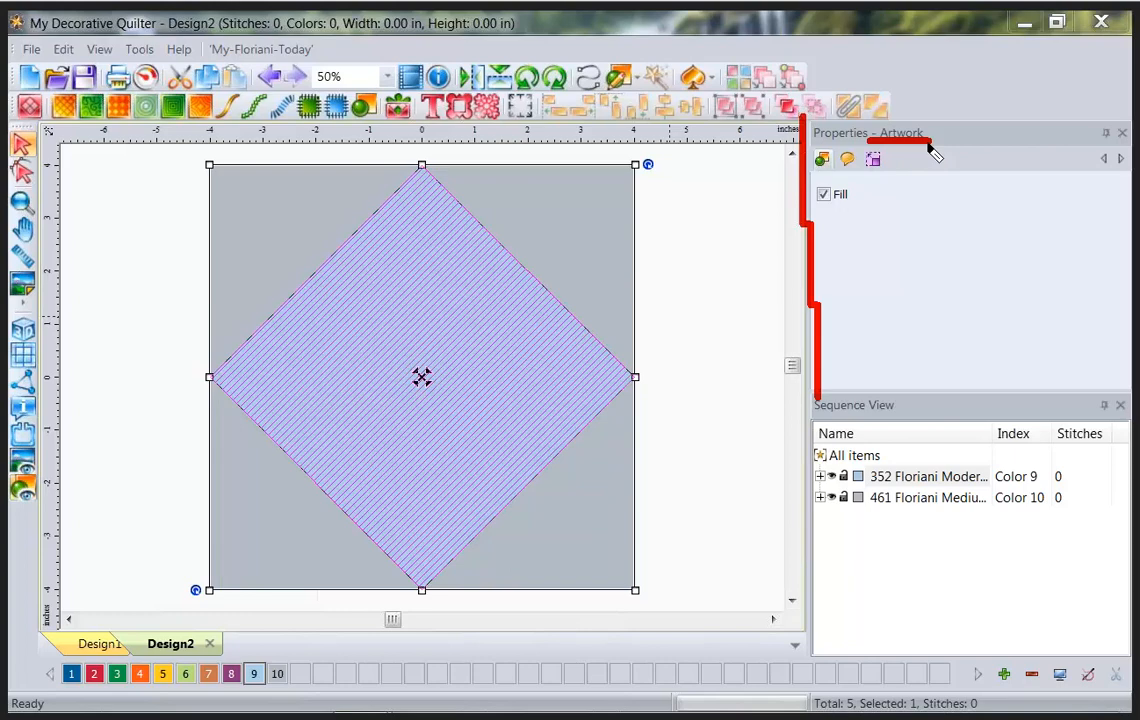
key(Escape)
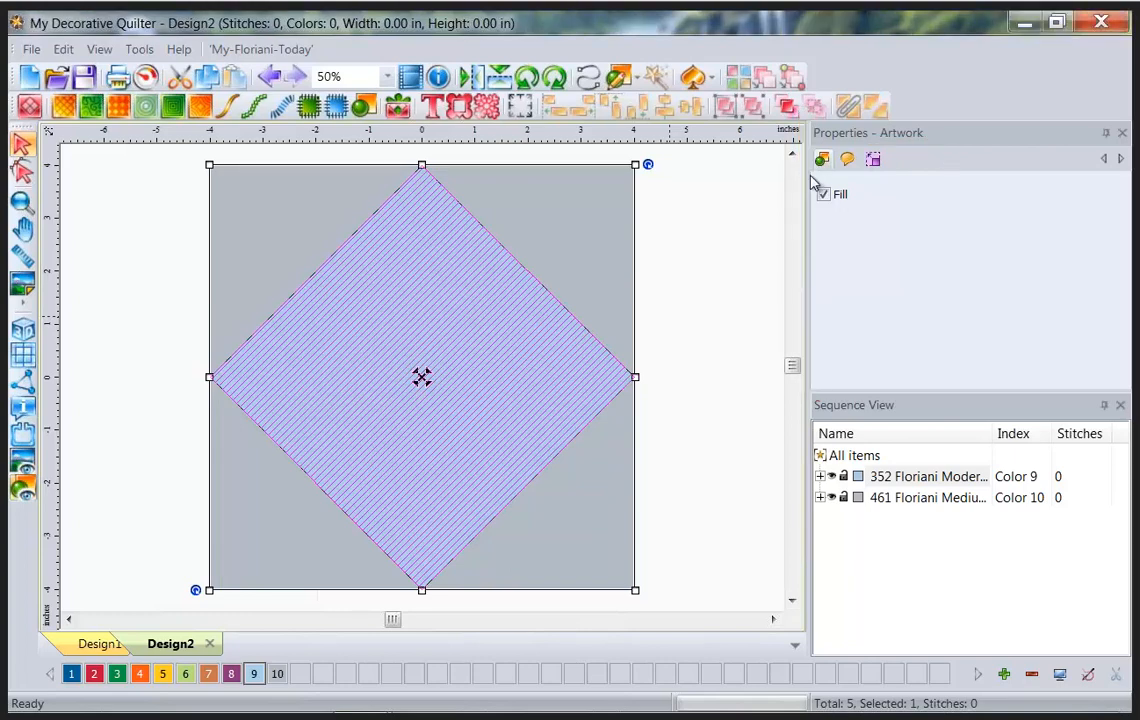
drag(810, 177, 838, 178)
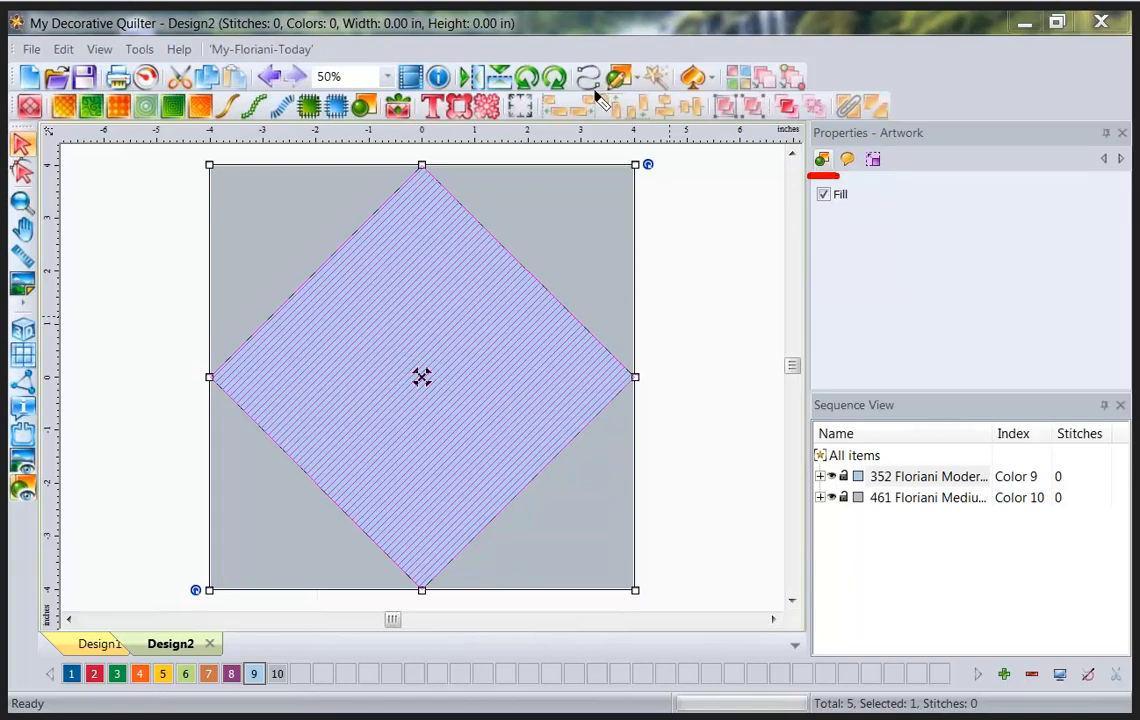
drag(594, 90, 636, 92)
mouse_move(810, 423)
mouse_down()
mouse_move(812, 673)
mouse_move(1085, 667)
mouse_move(1131, 395)
mouse_up()
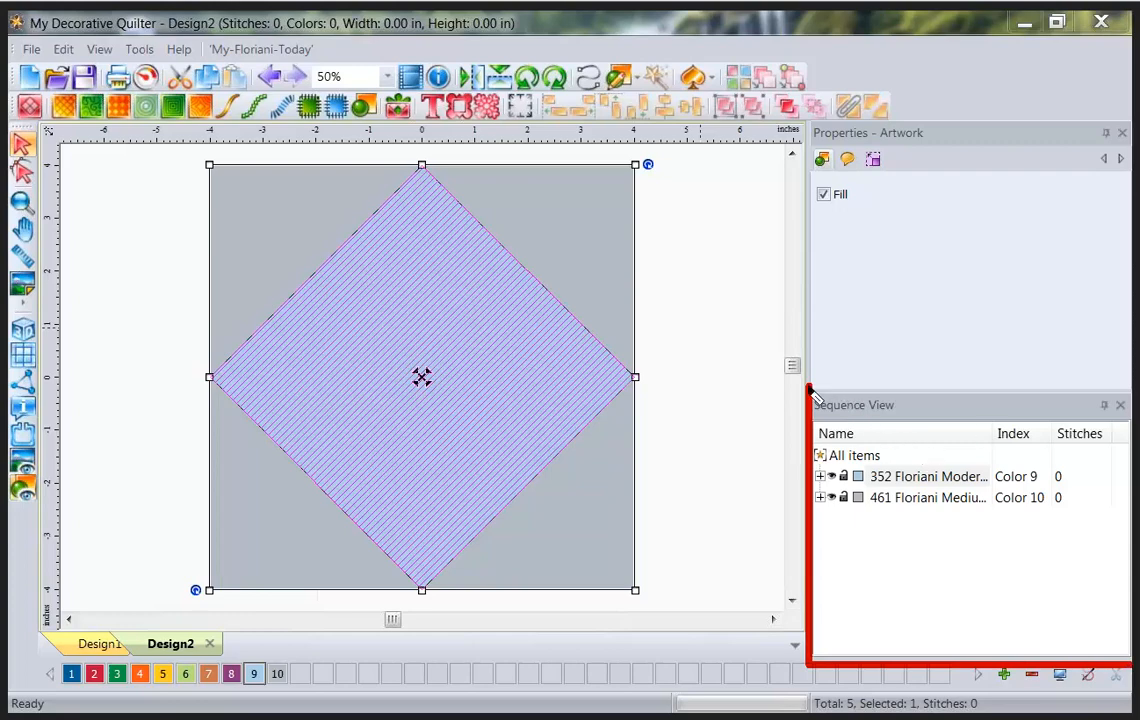
Expand the 352 Floriani colour group in Sequence View and select its diamond artwork.
drag(810, 386, 1131, 379)
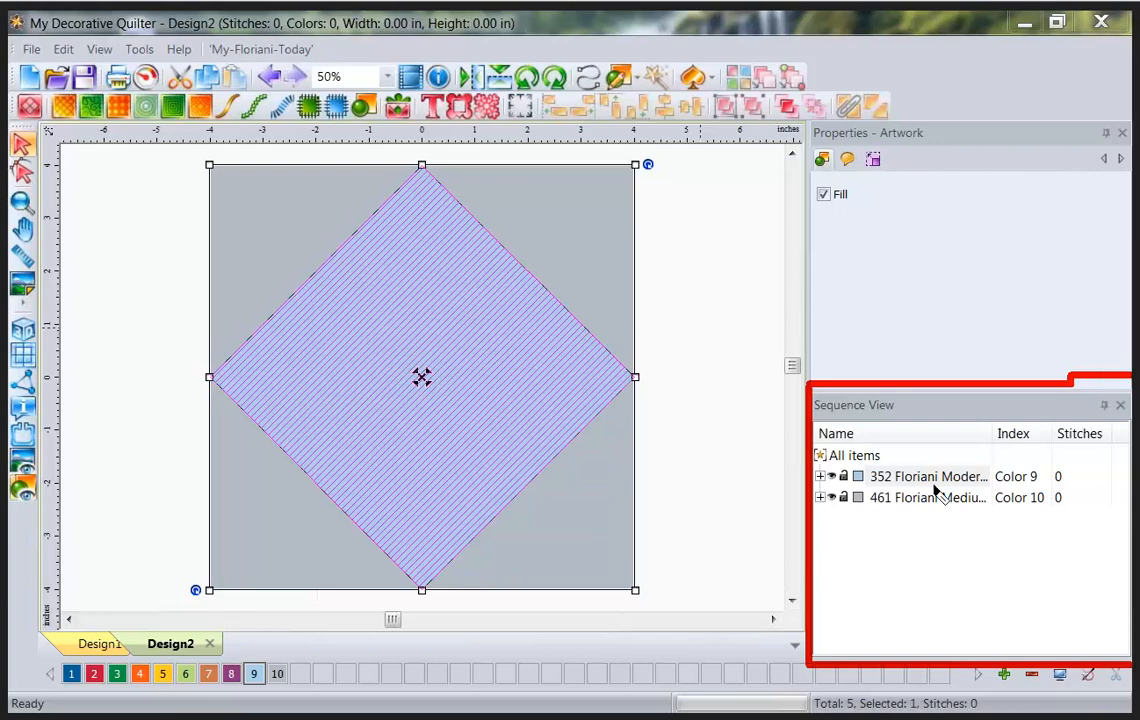
click(820, 476)
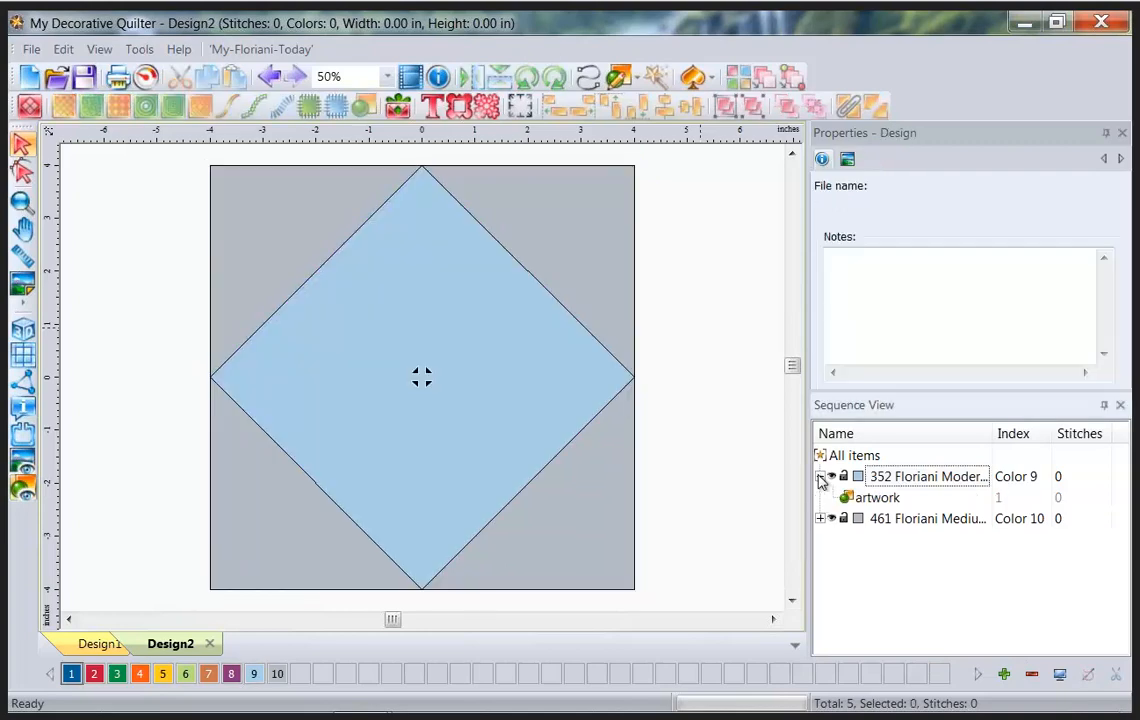
click(866, 503)
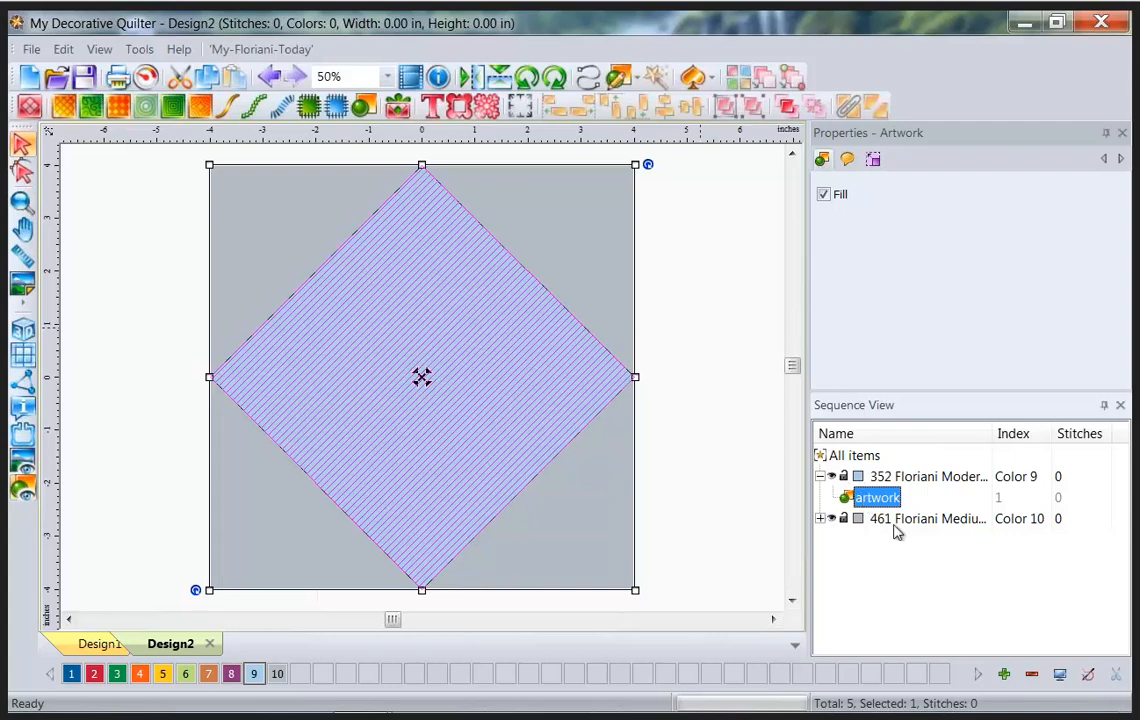
Expand the 461 colour group and inspect each of its four corner-triangle pieces.
click(822, 522)
click(890, 542)
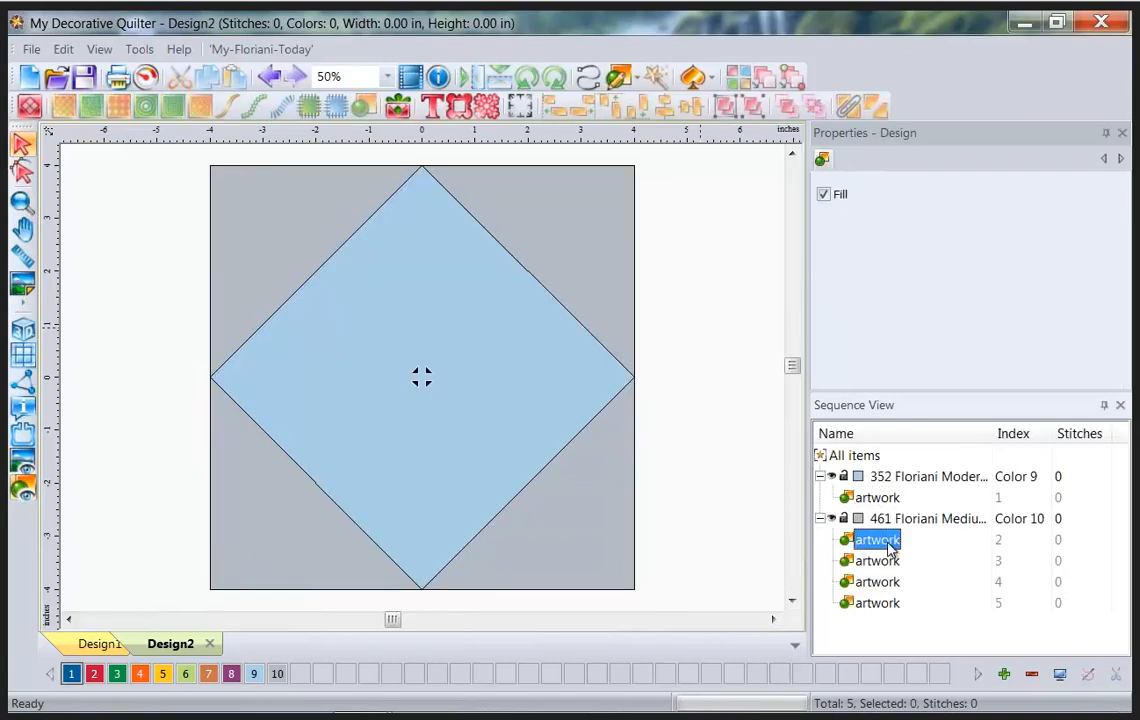
click(890, 562)
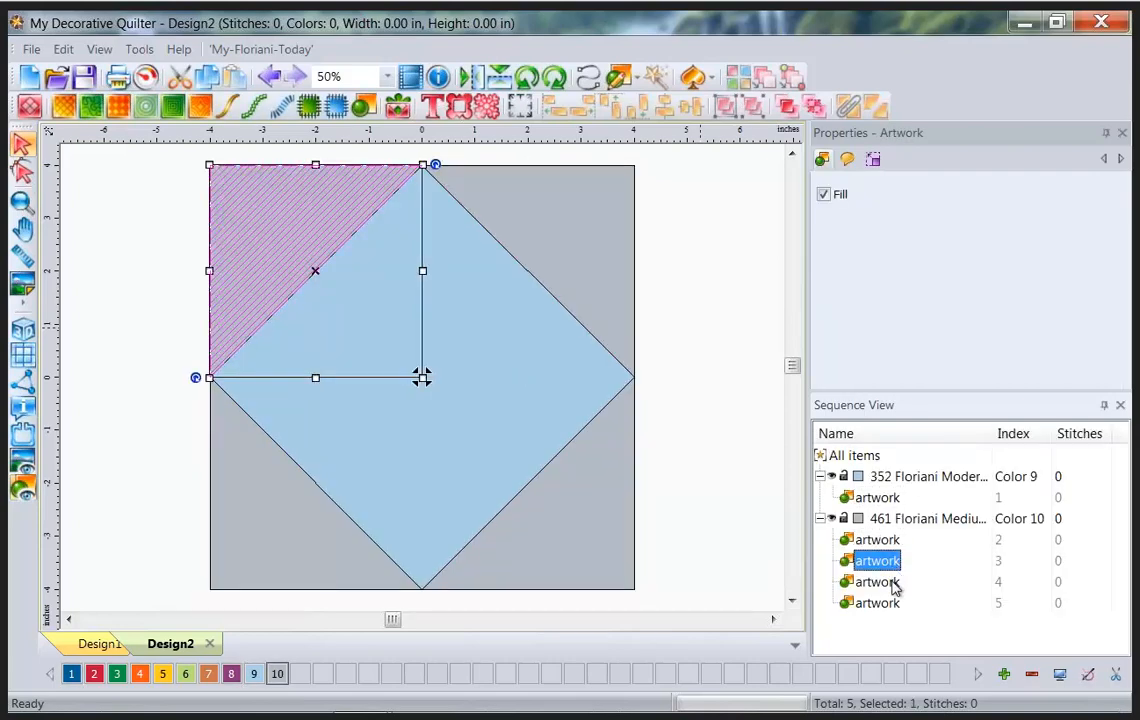
click(892, 583)
click(890, 603)
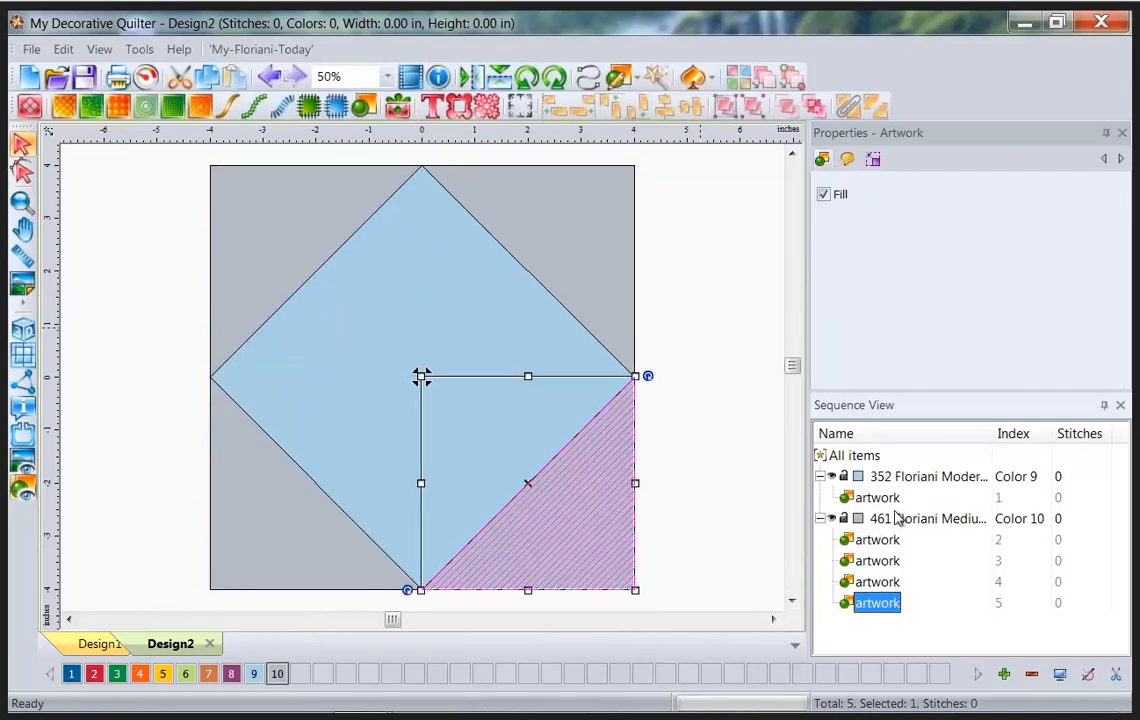
click(884, 541)
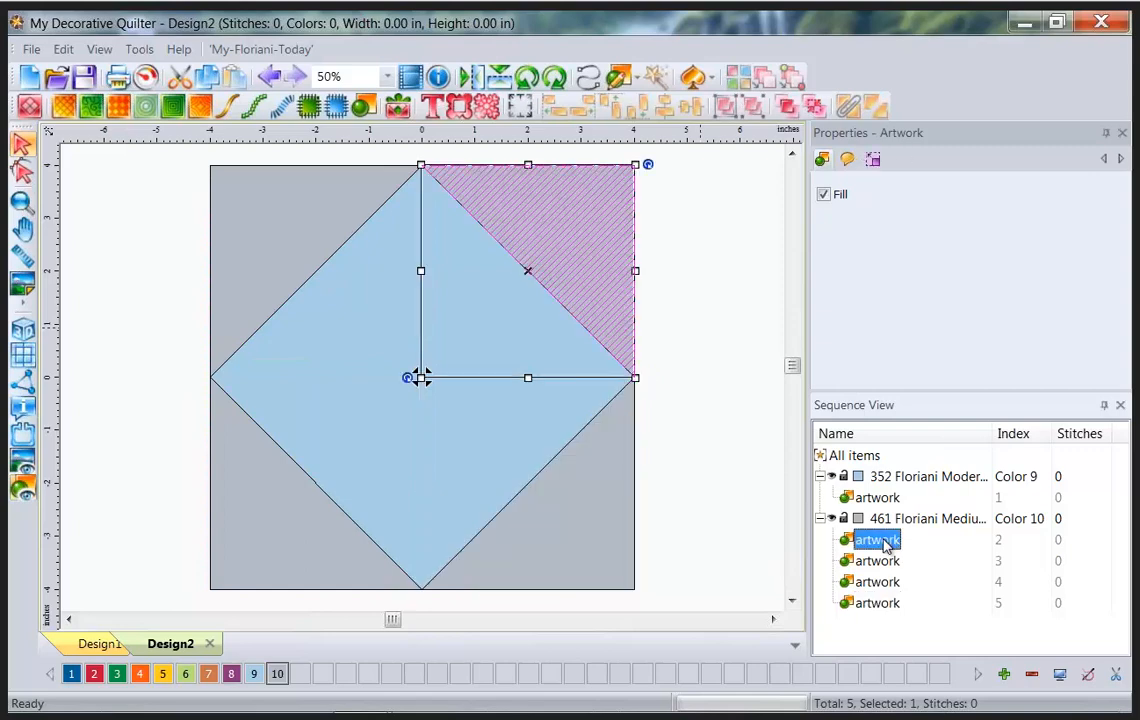
click(953, 519)
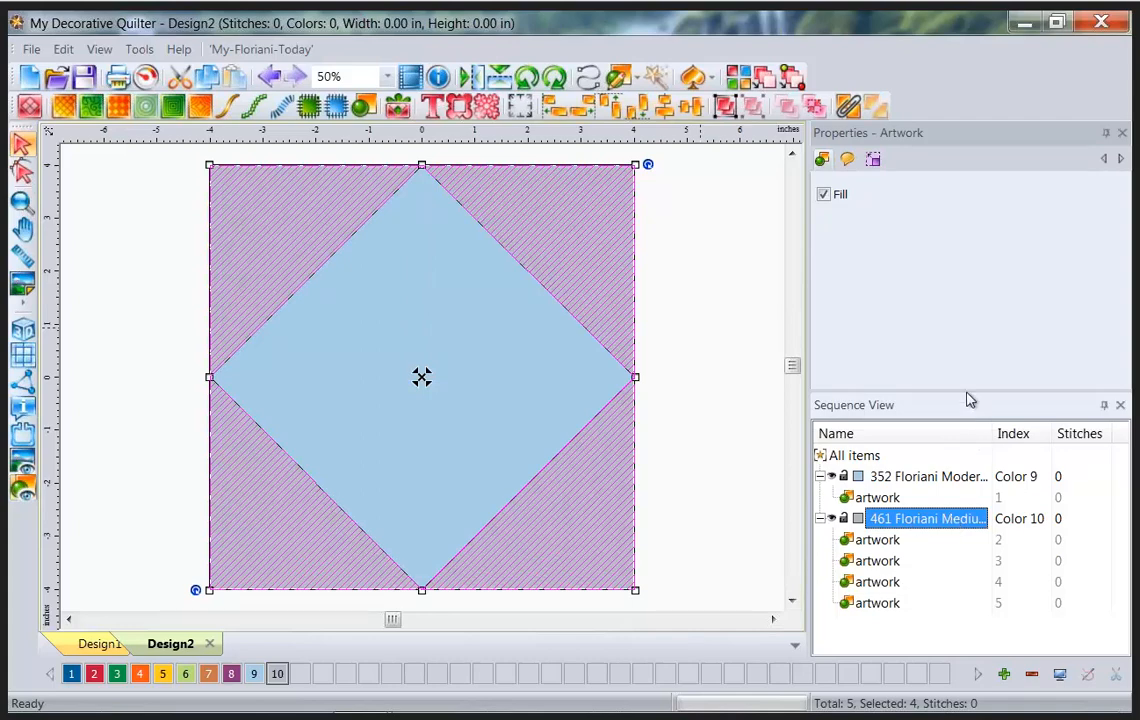
Enlarge the properties panel and reselect the centre diamond's 352 colour group.
drag(962, 390, 964, 432)
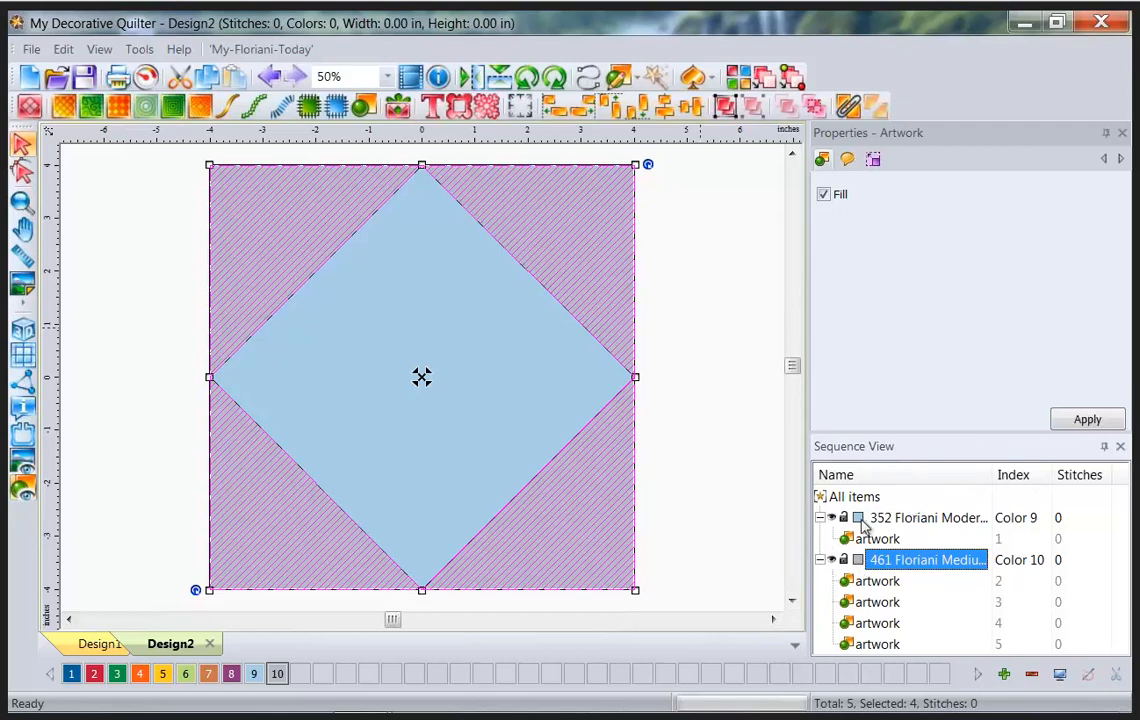
click(897, 520)
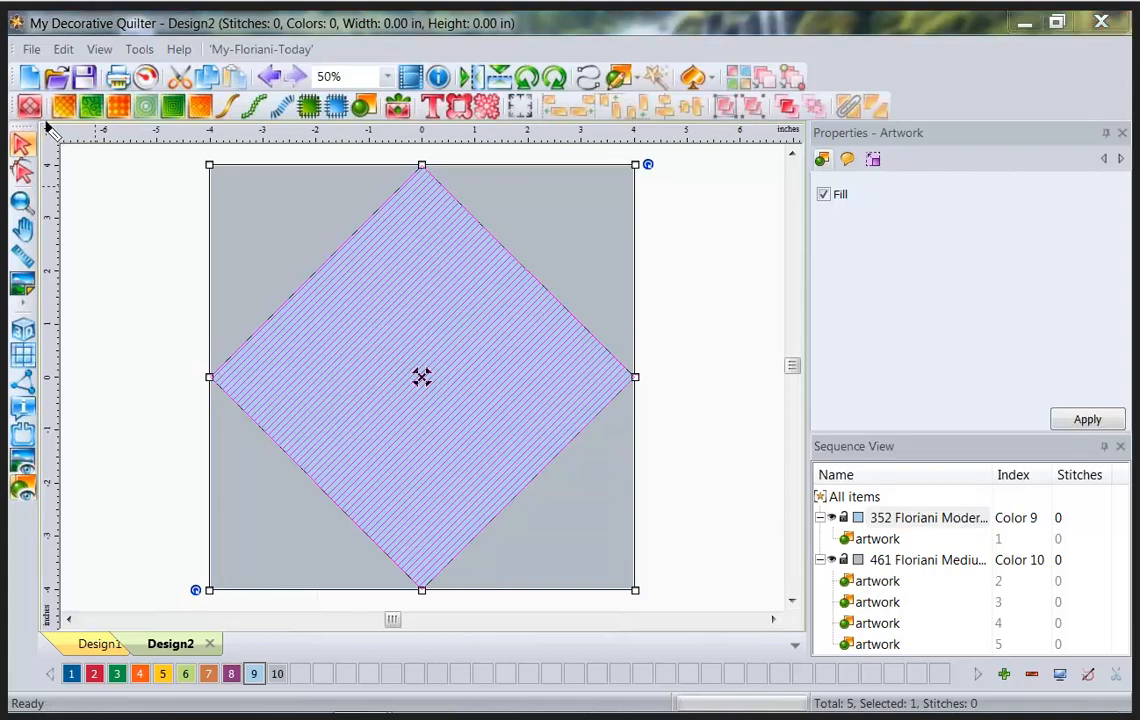
mouse_move(41, 122)
mouse_down()
mouse_move(85, 127)
mouse_move(86, 94)
mouse_move(63, 89)
mouse_move(46, 126)
mouse_up()
key(Escape)
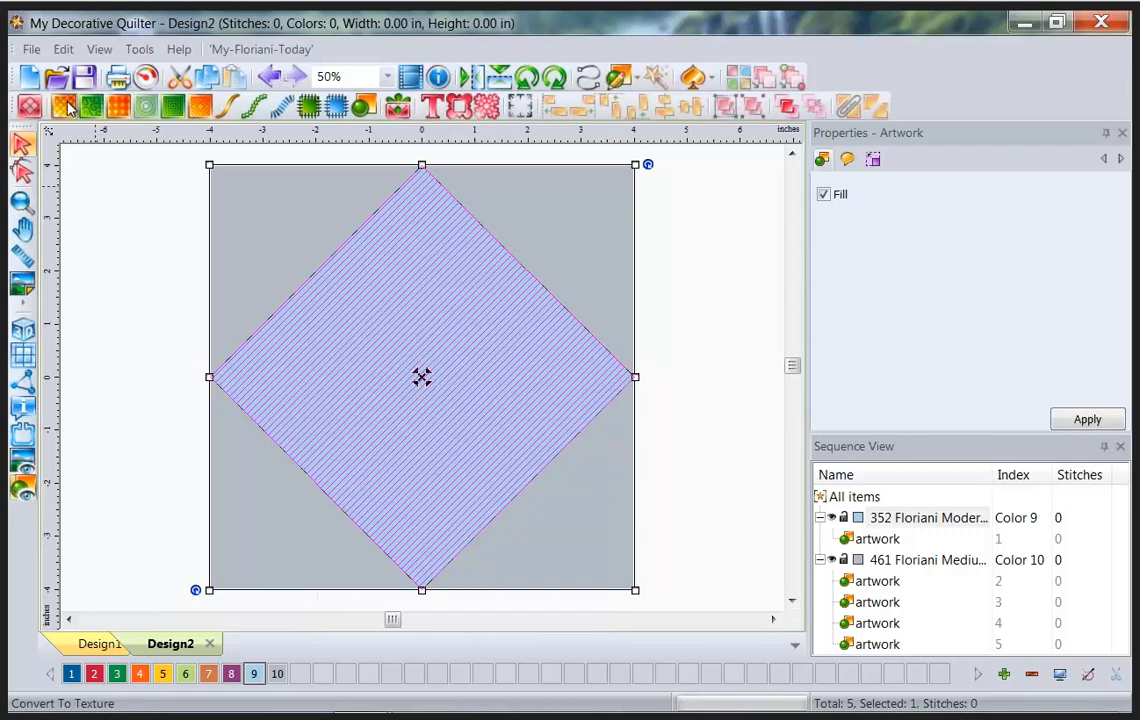
Convert the centre diamond to a texture fill using quilting texture 138.
click(65, 105)
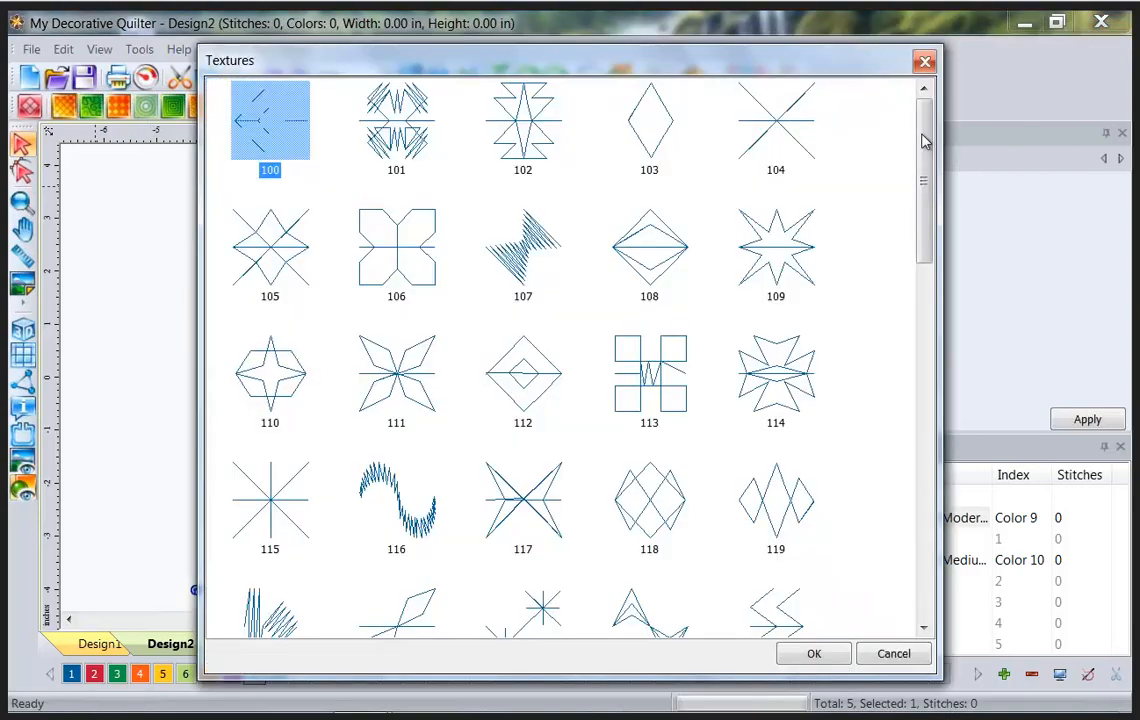
drag(921, 140, 964, 63)
drag(924, 178, 926, 317)
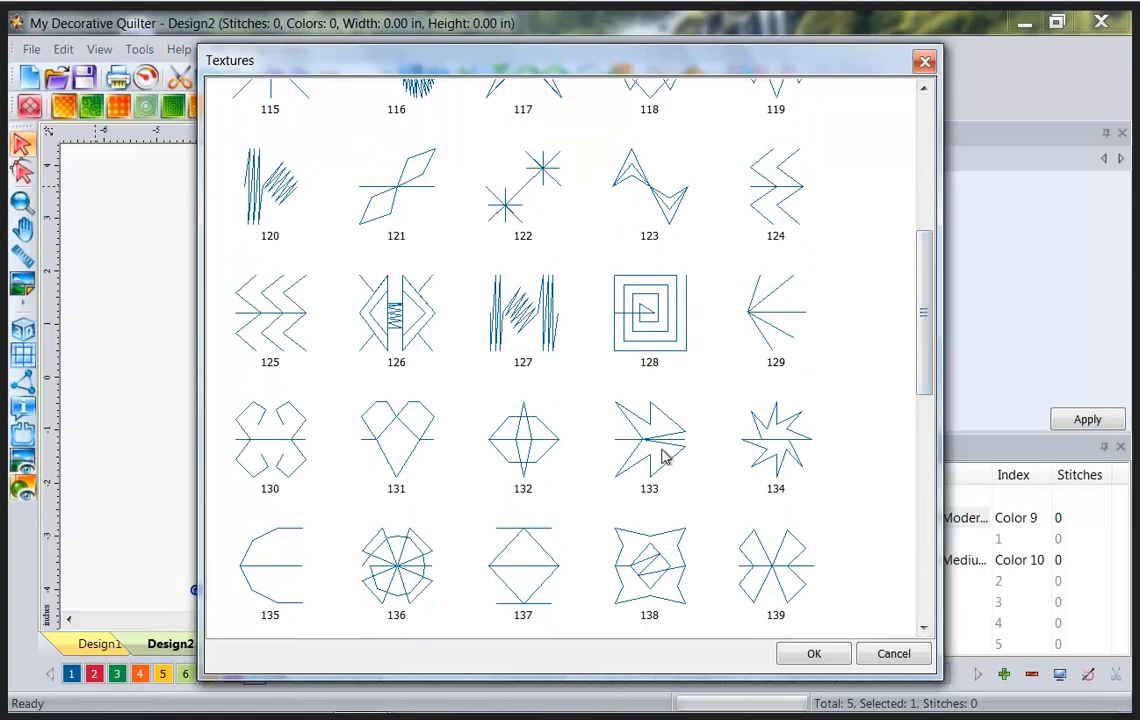
click(664, 592)
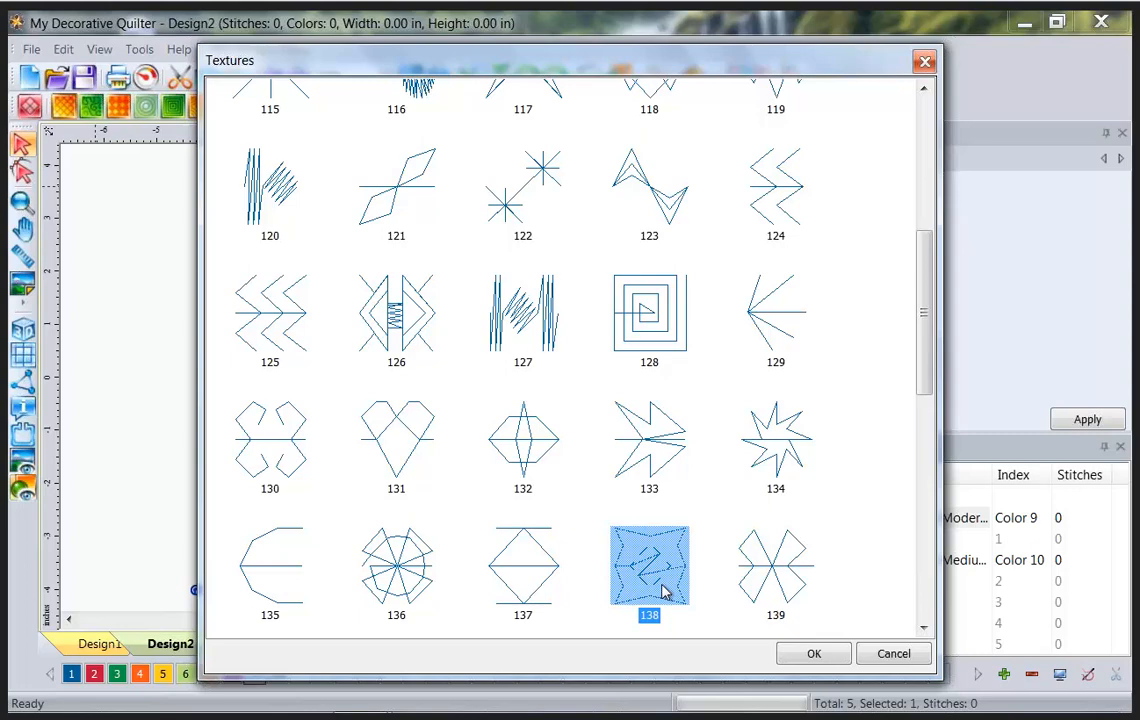
click(813, 655)
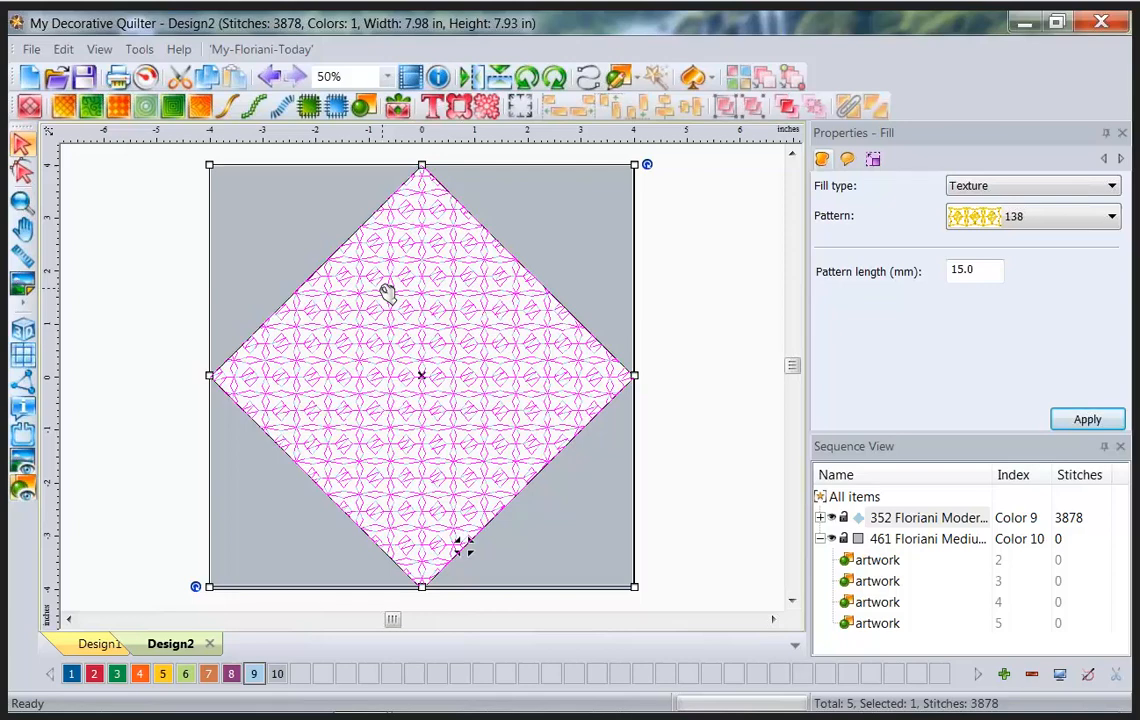
Recolour the diamond's texture fill to thread 129 Floriani Deep Pink, then deselect it.
mouse_move(59, 688)
mouse_down()
mouse_move(316, 696)
mouse_move(314, 652)
mouse_move(177, 628)
mouse_move(55, 649)
mouse_move(40, 666)
mouse_move(62, 692)
mouse_up()
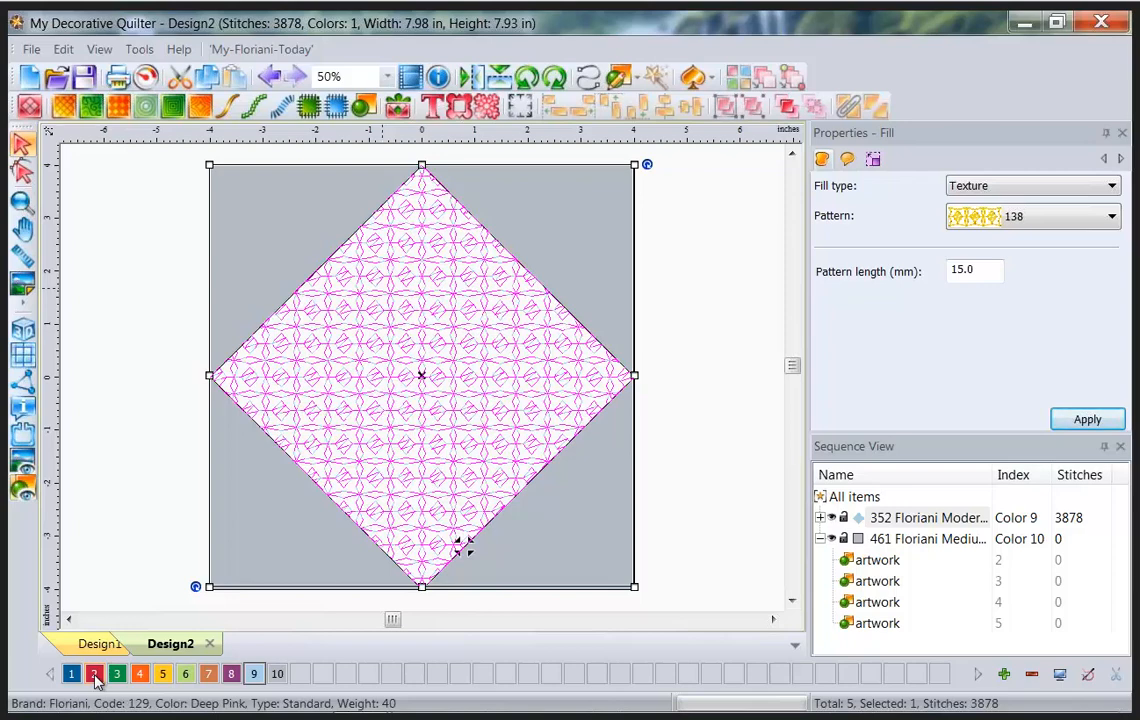
click(95, 677)
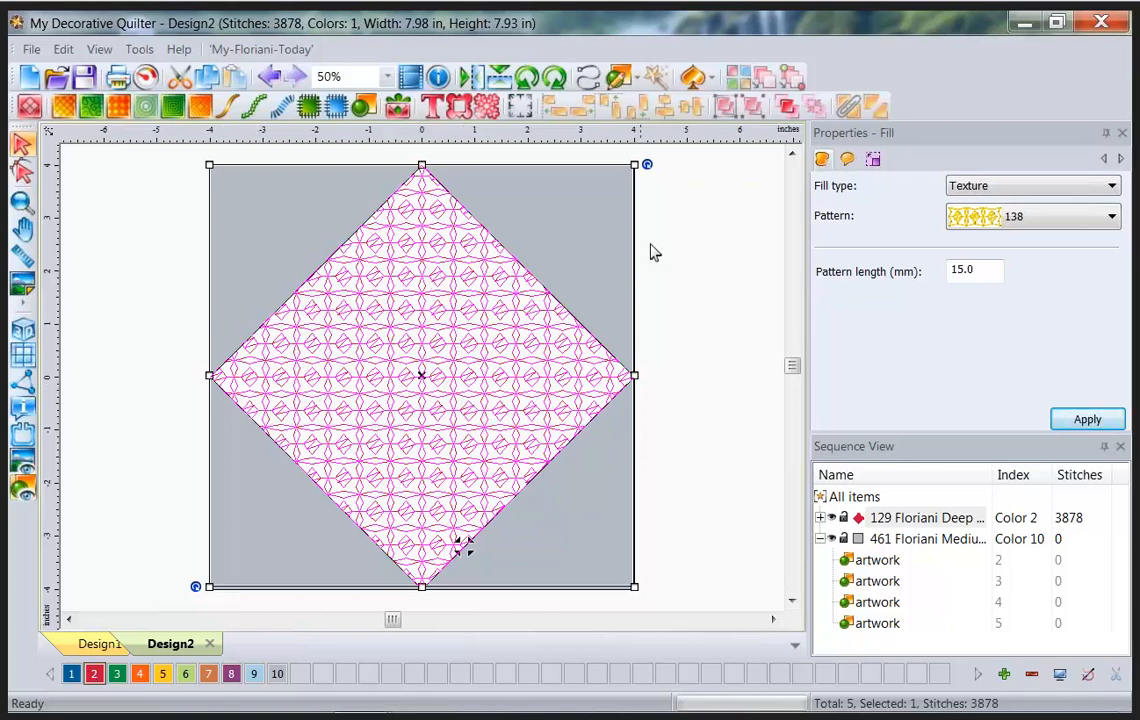
click(695, 300)
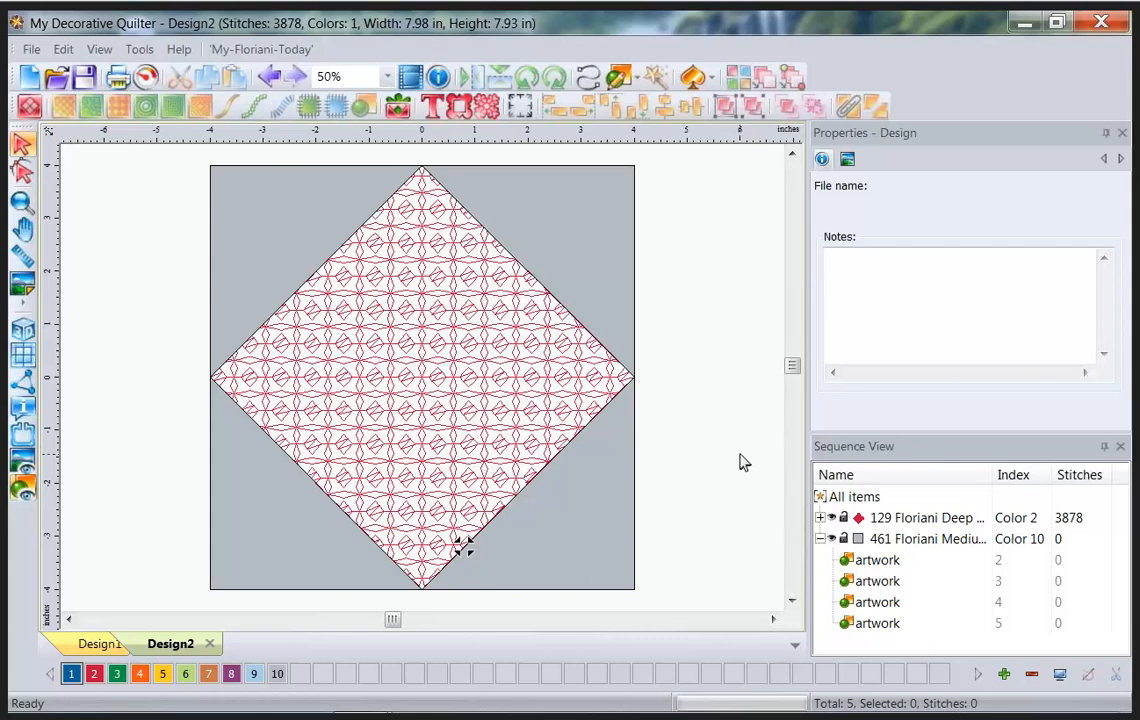
key(ctrl+shift+d)
drag(807, 428, 809, 660)
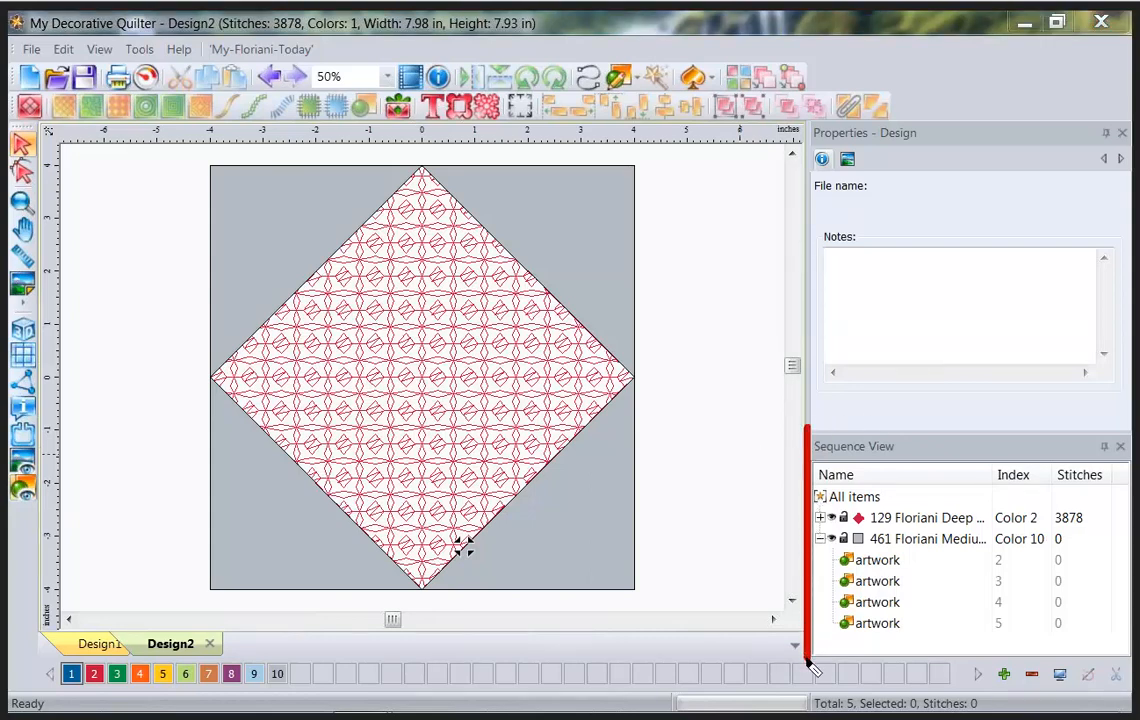
Expand the 129 Deep Pink group and select its fill to show texture 138 settings.
key(Escape)
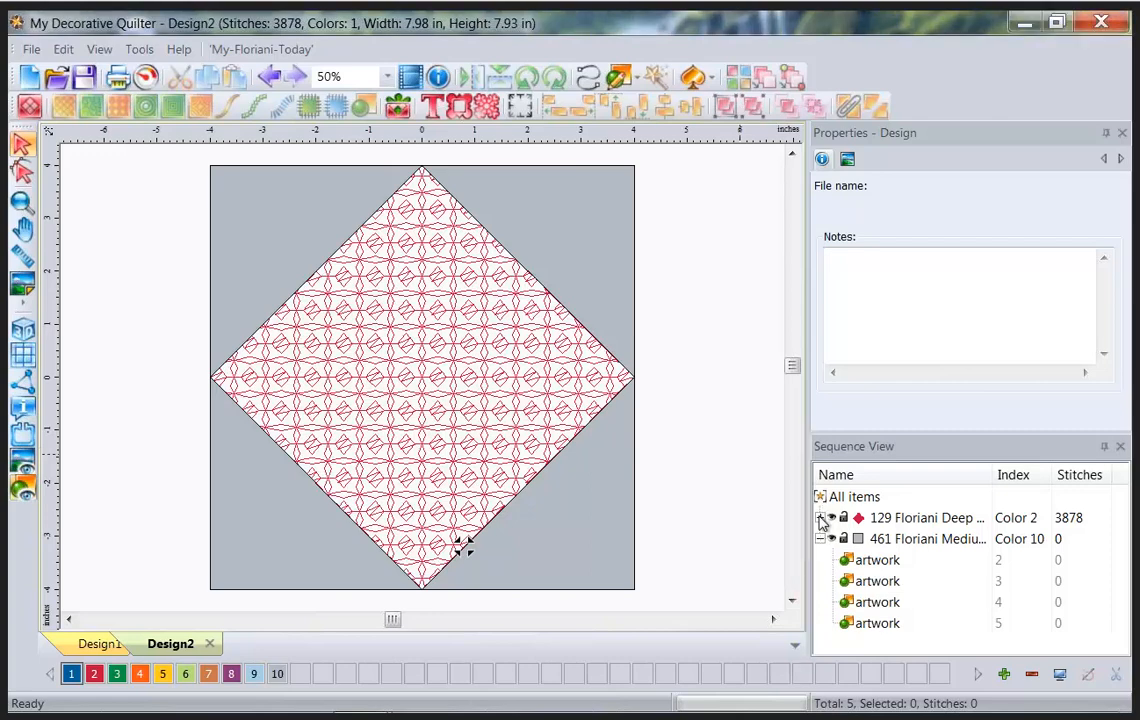
click(820, 518)
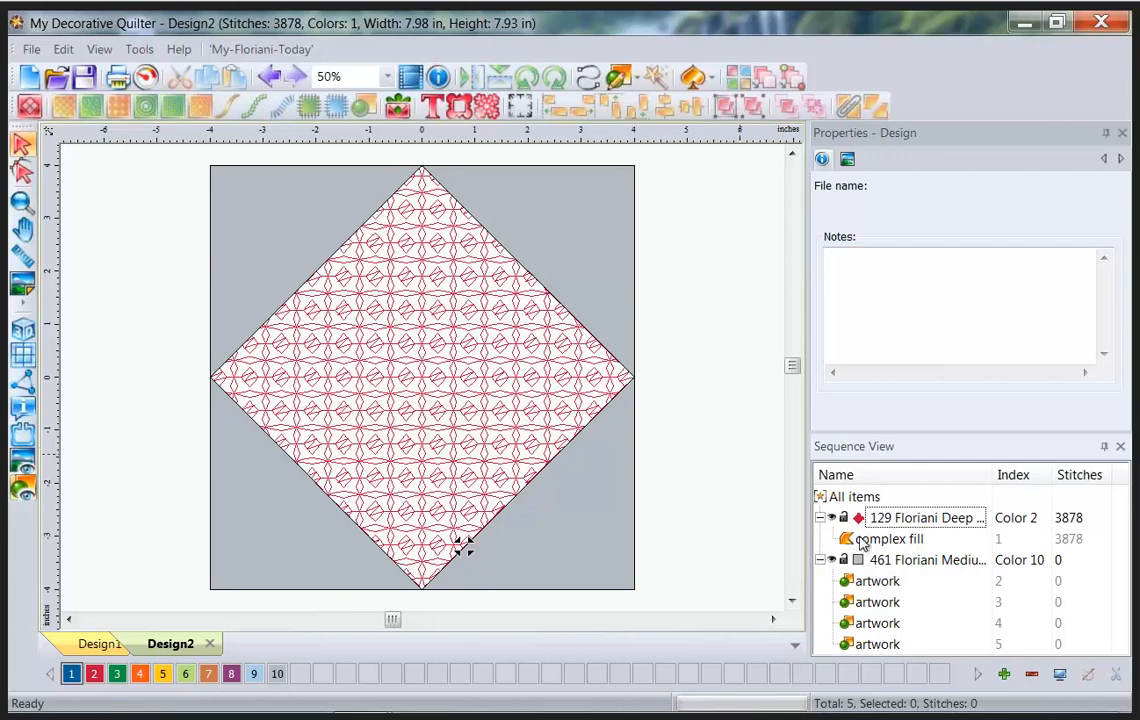
click(912, 518)
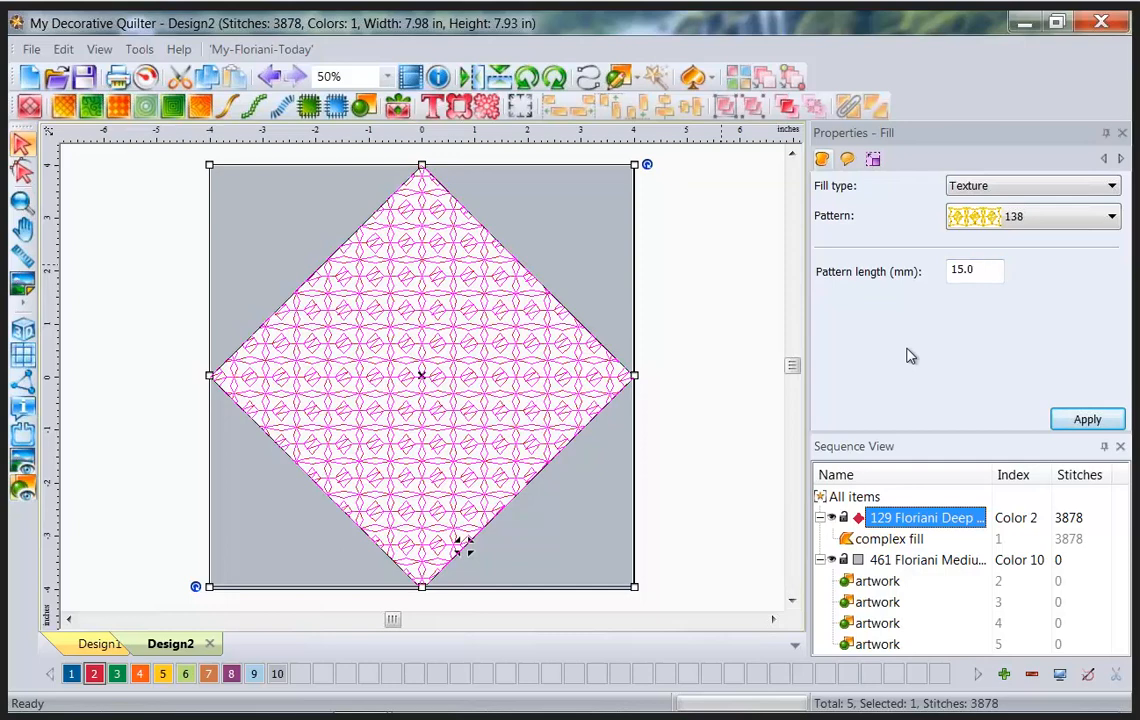
Change the diamond texture's pattern length from 15.0 to 25.0 mm and verify the result.
key(ctrl+shift+d)
drag(939, 289, 1006, 290)
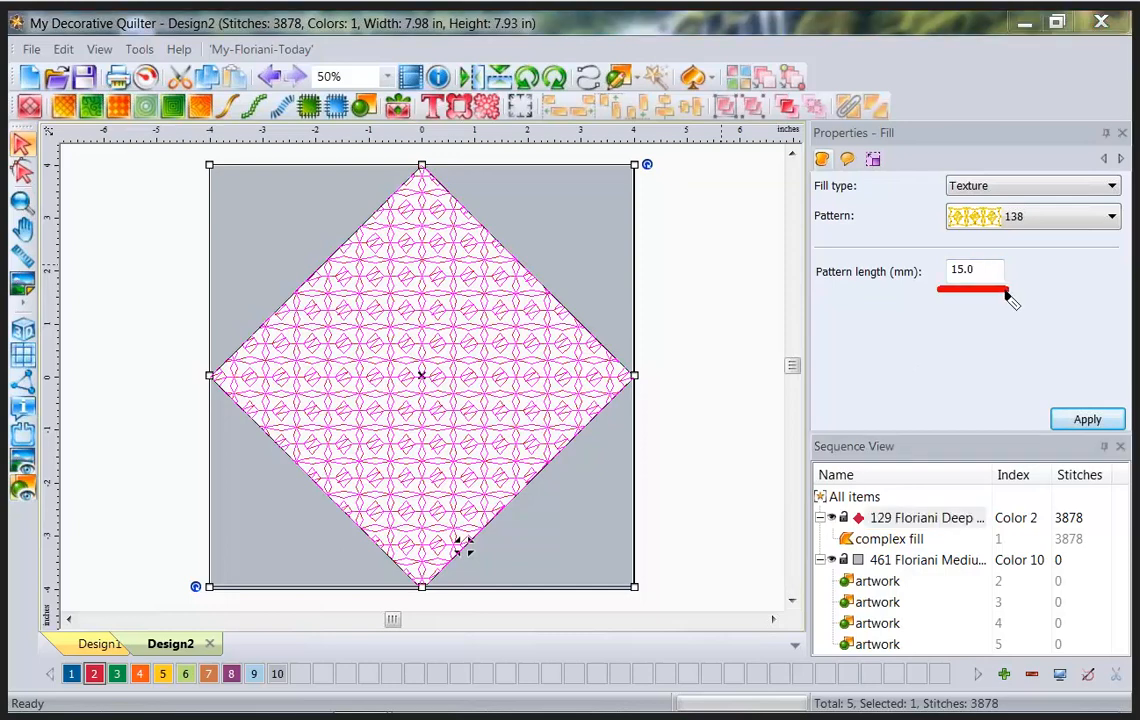
key(Escape)
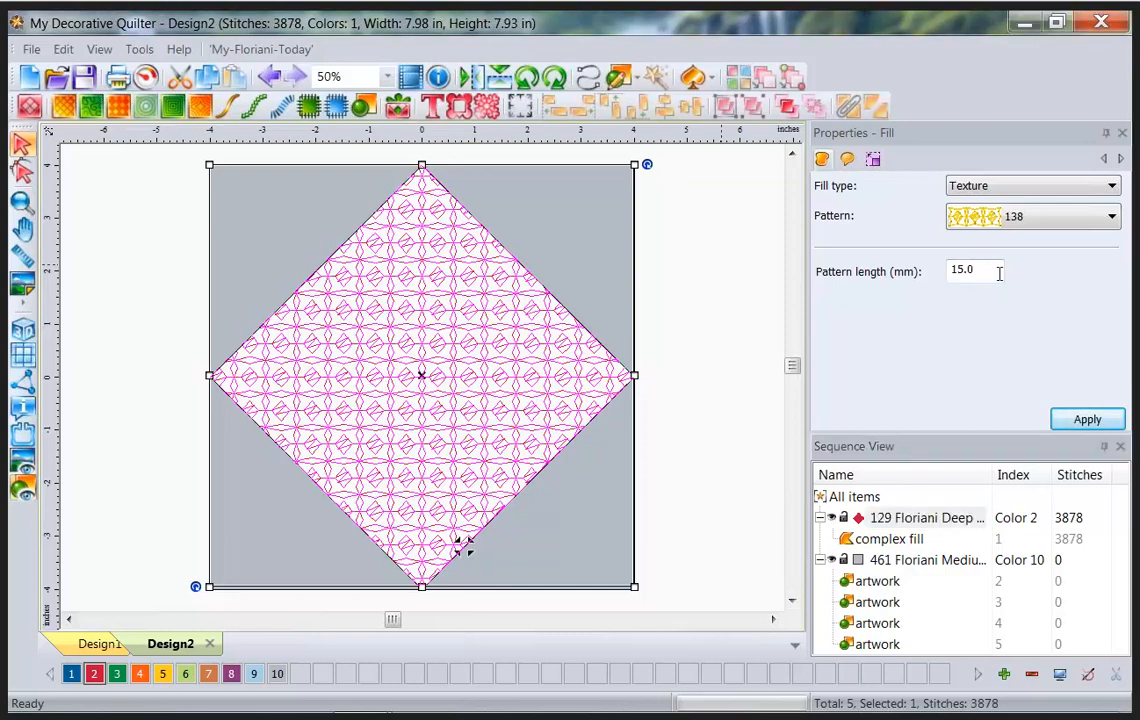
drag(1000, 272, 935, 278)
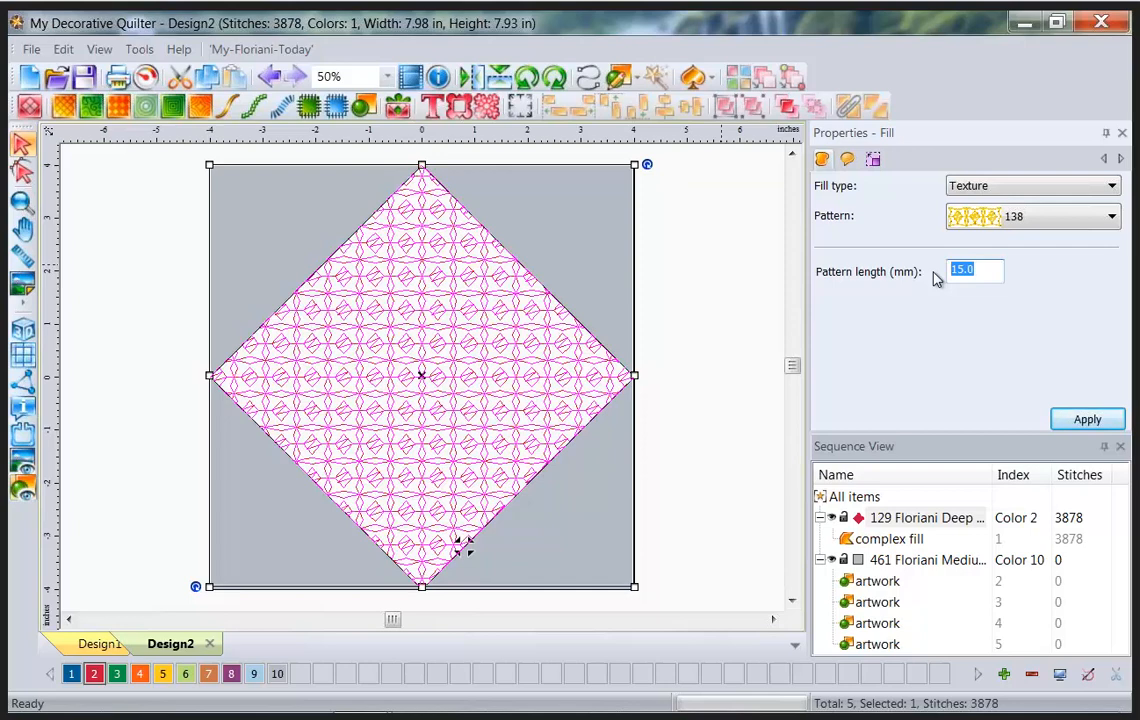
text(25)
click(1085, 419)
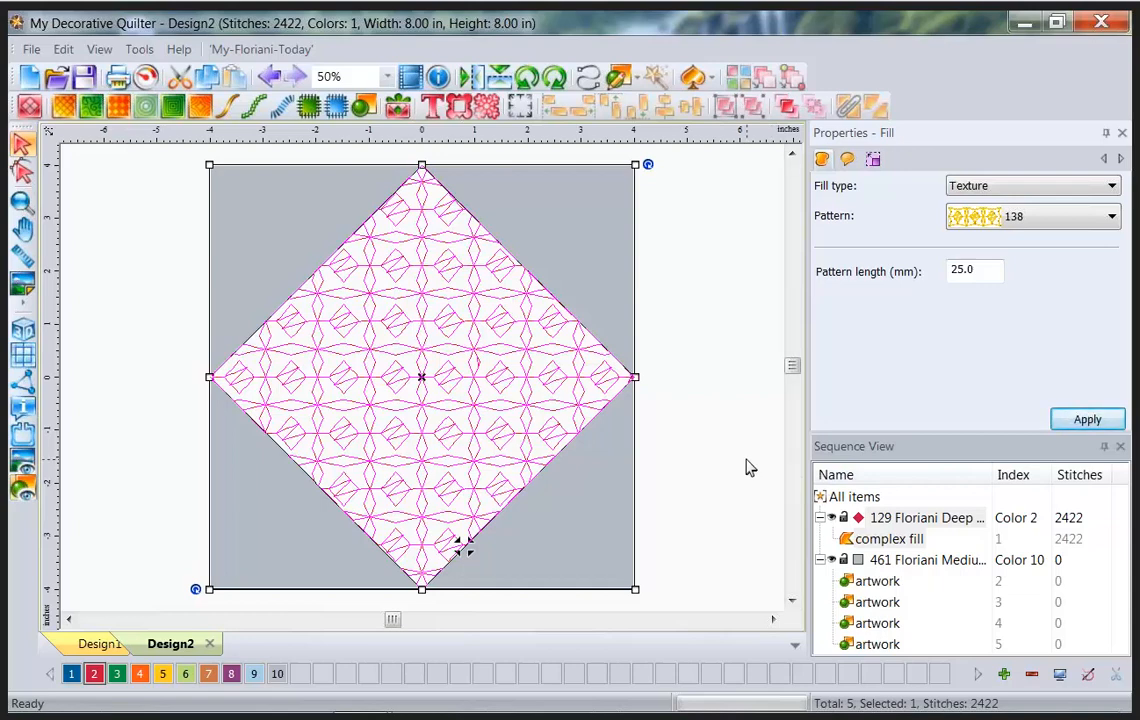
click(743, 460)
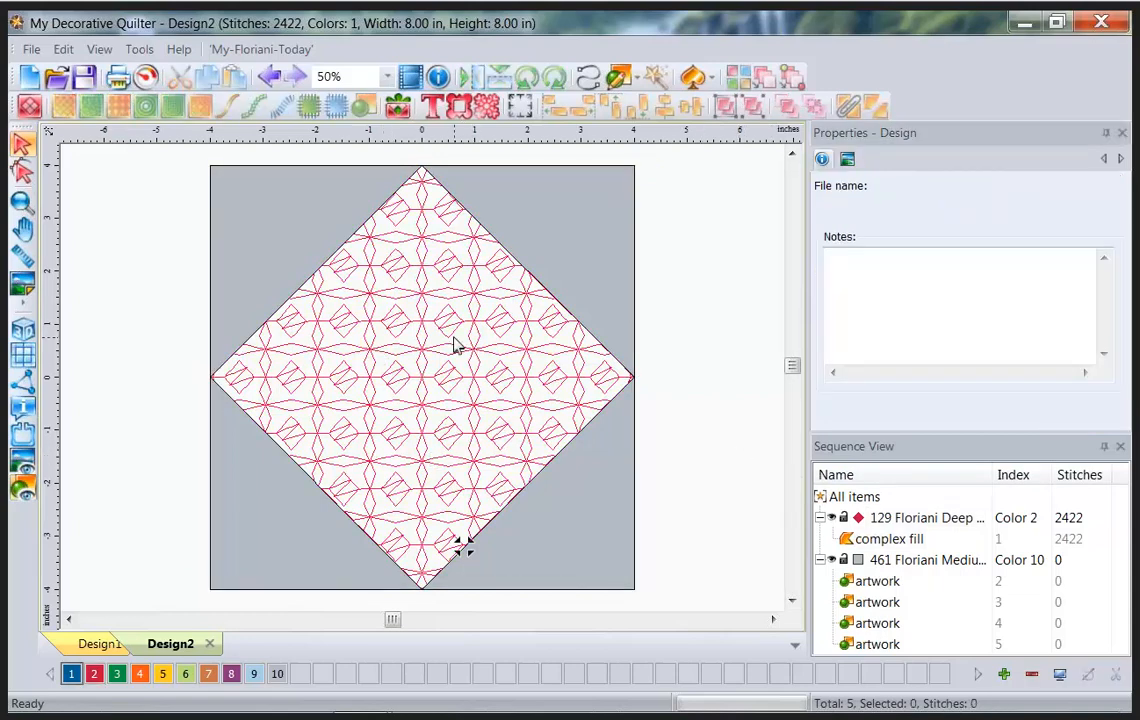
click(403, 319)
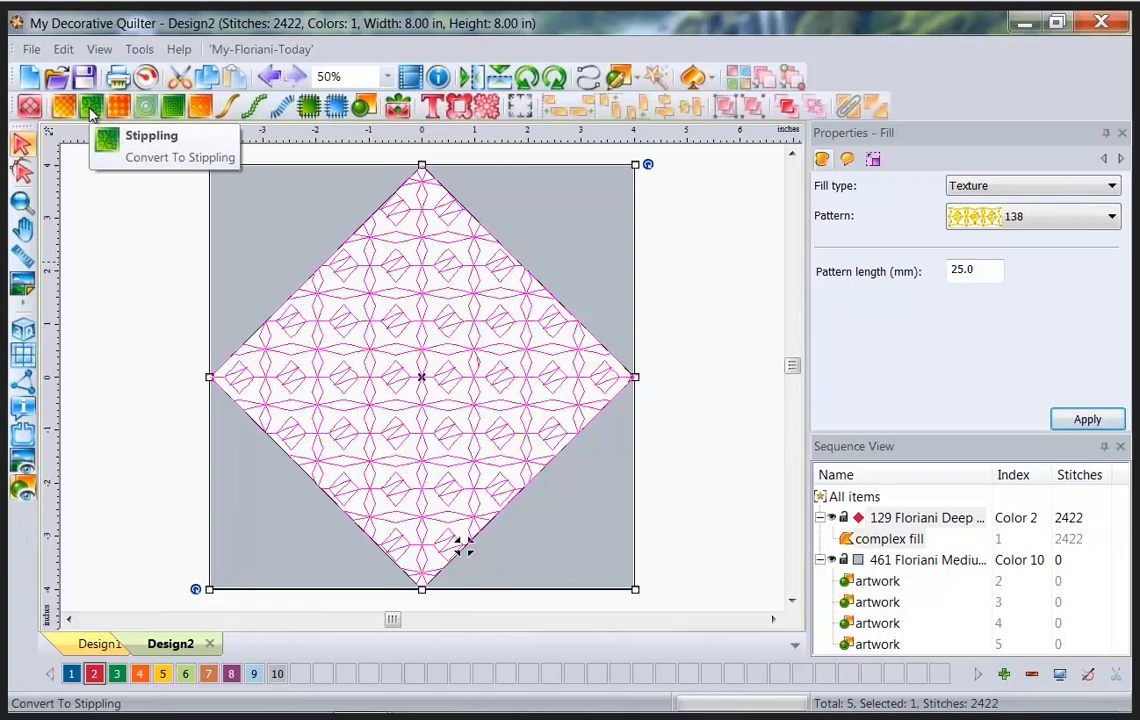
Convert the center diamond's fill to stippling.
click(89, 106)
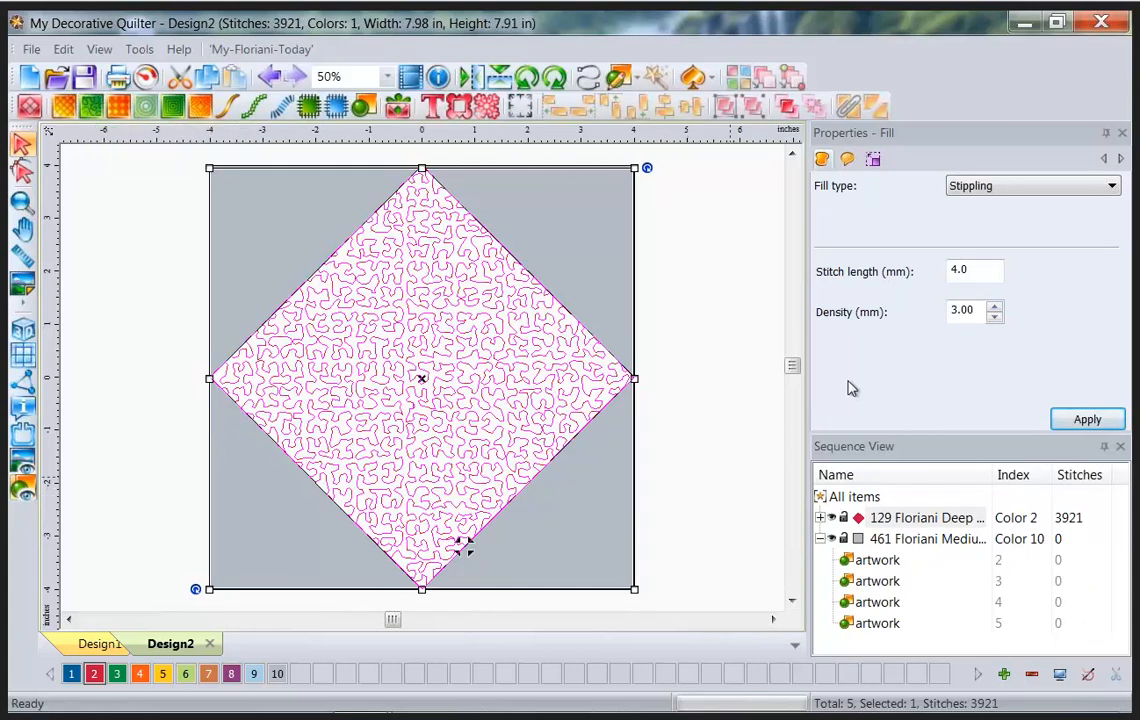
key(ctrl+shift+d)
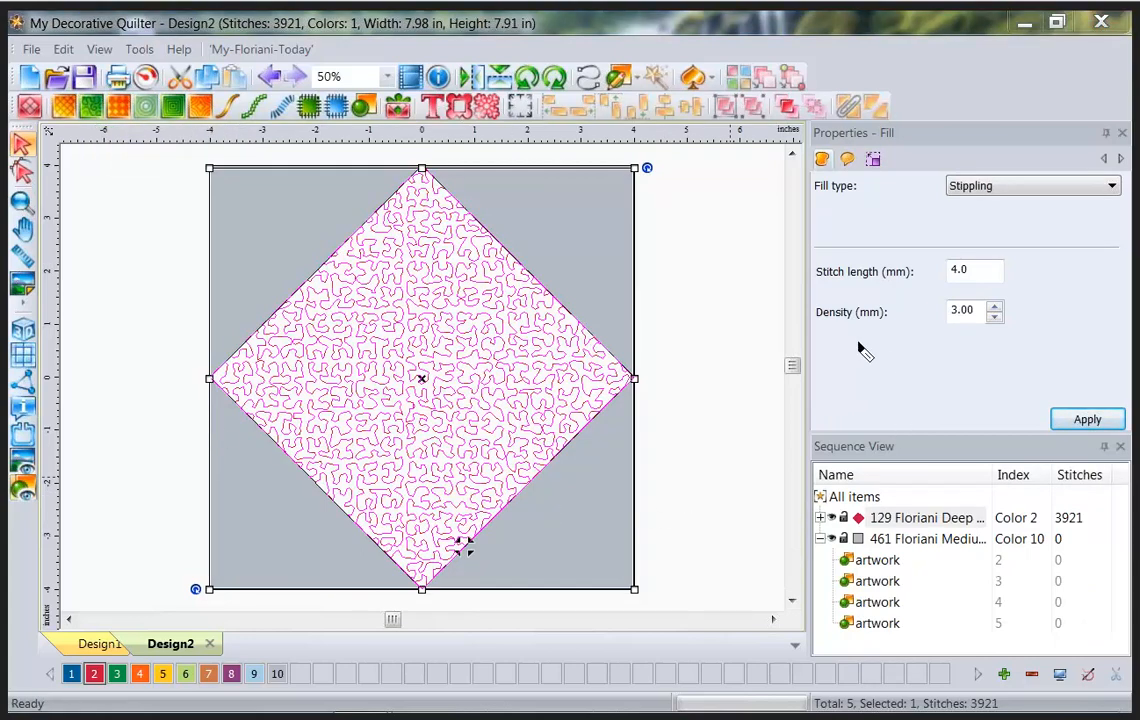
drag(809, 323, 1004, 329)
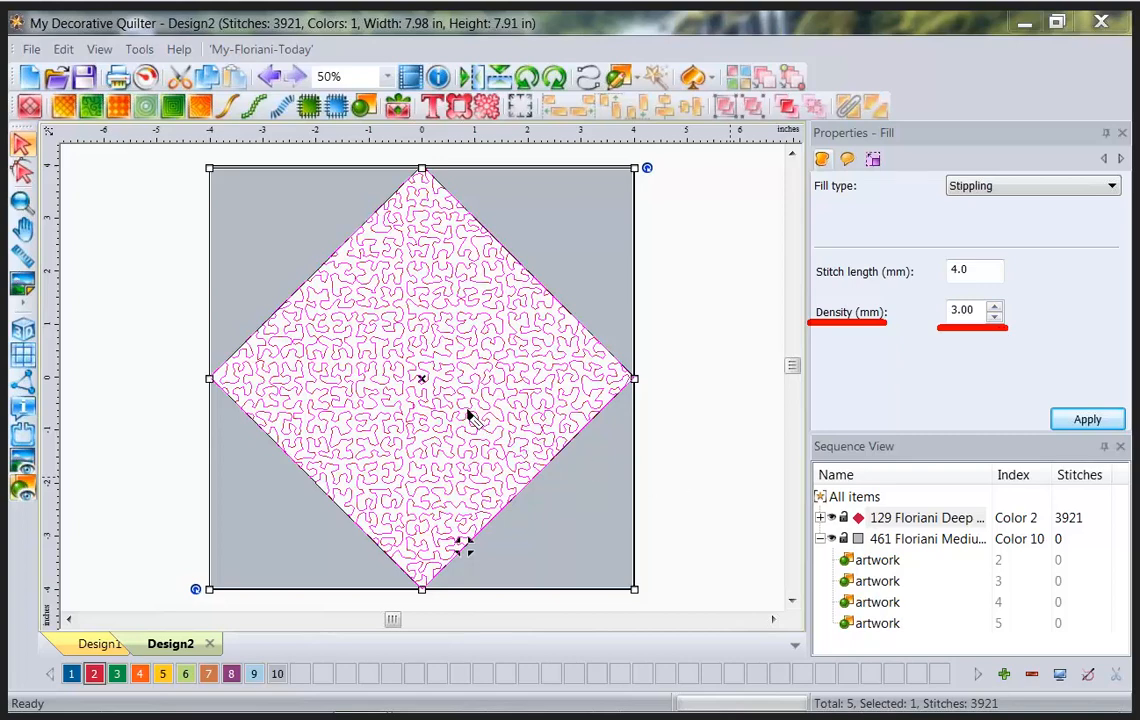
drag(468, 407, 468, 416)
key(Escape)
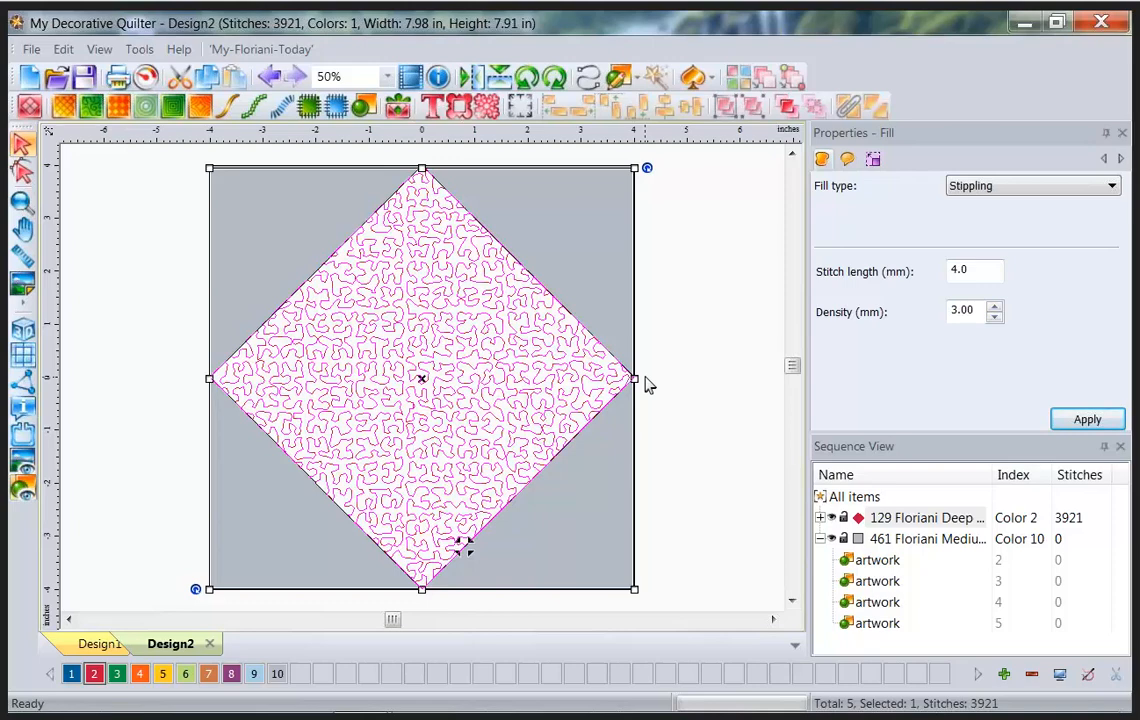
Set the stippling density and stitch length both to 2.5 mm.
drag(980, 310, 893, 314)
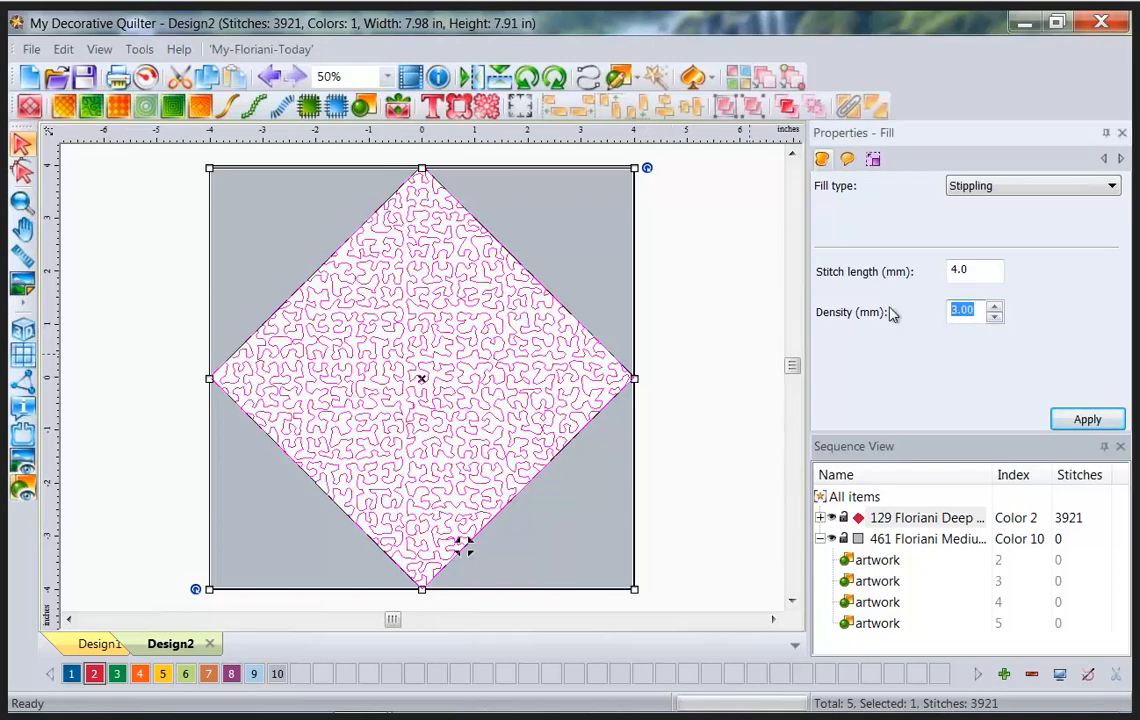
text(2.5)
click(981, 269)
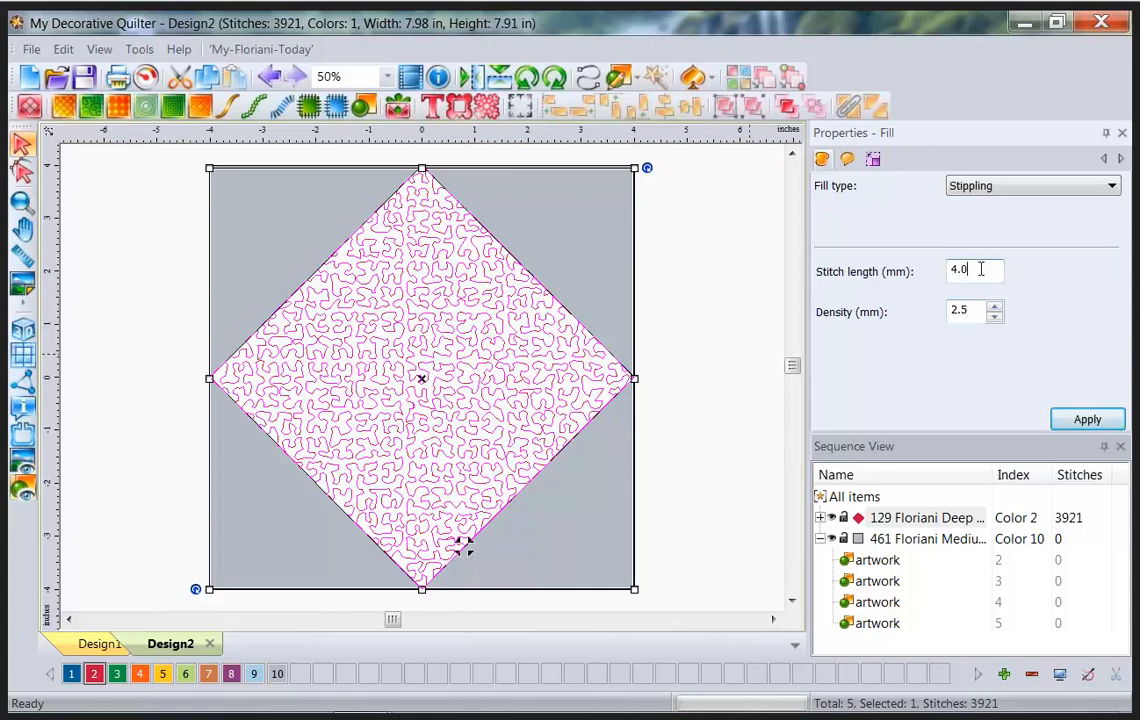
drag(981, 269, 928, 268)
text(2.5)
Apply the 2.5 mm stippling, then re-stitch it at 4.0 mm stitch length and 12 mm density.
click(1102, 421)
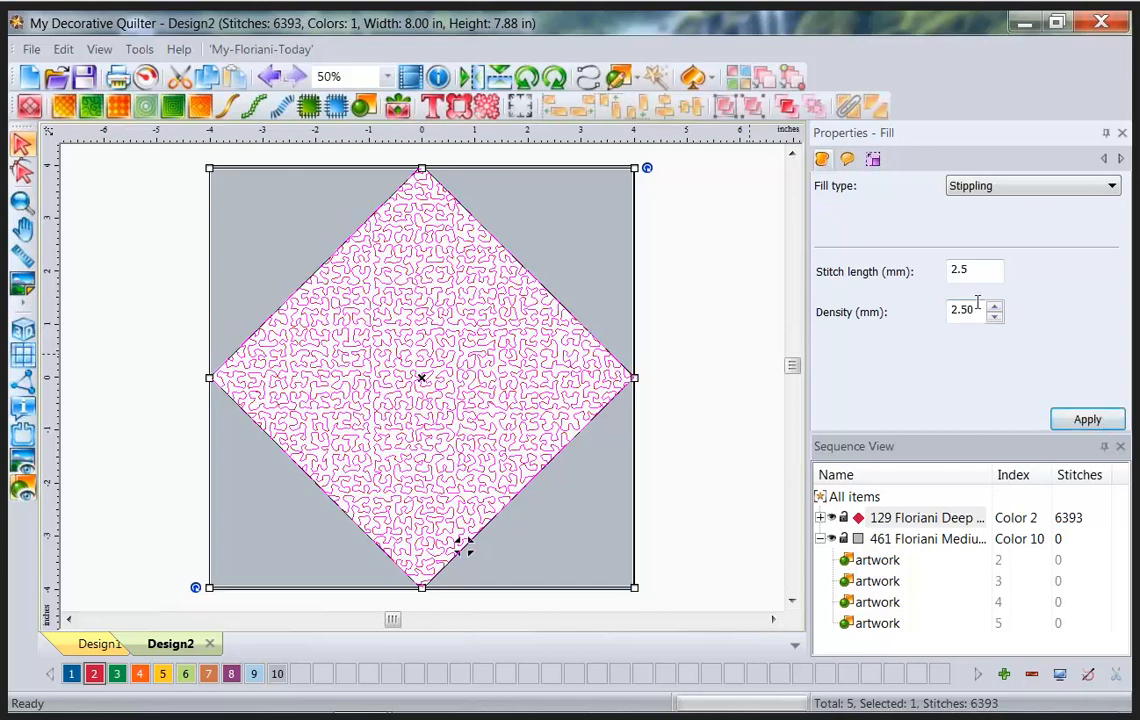
drag(980, 270, 936, 270)
text(4.)
key(Tab)
text(12)
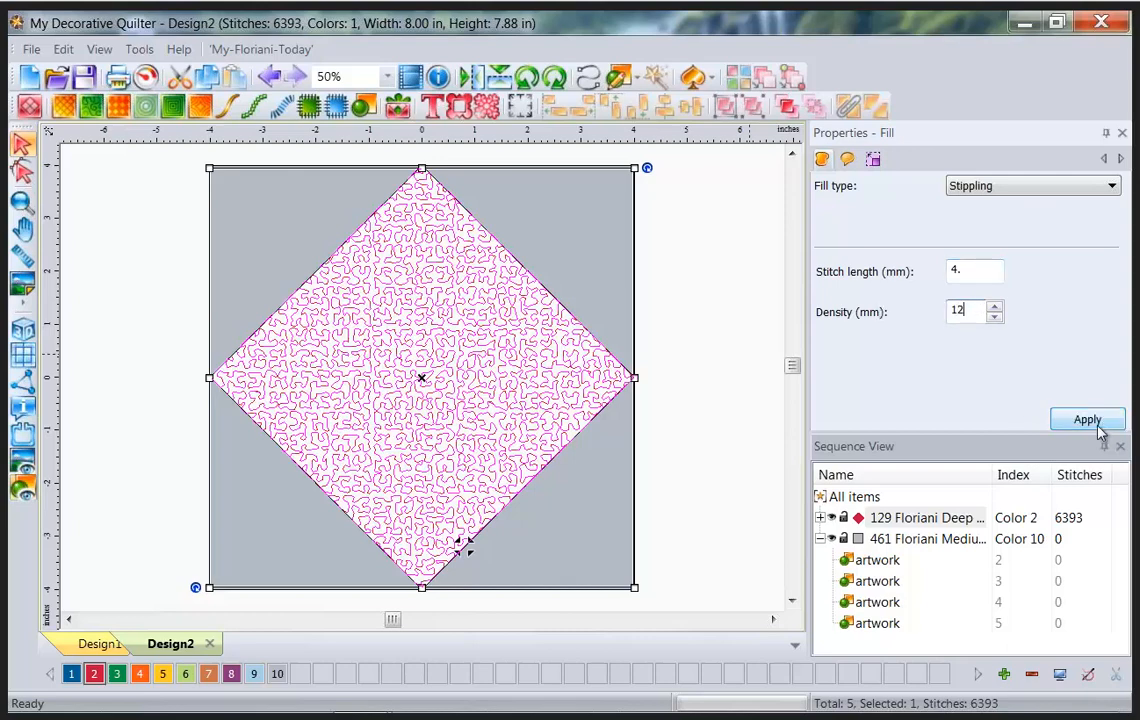
click(1097, 417)
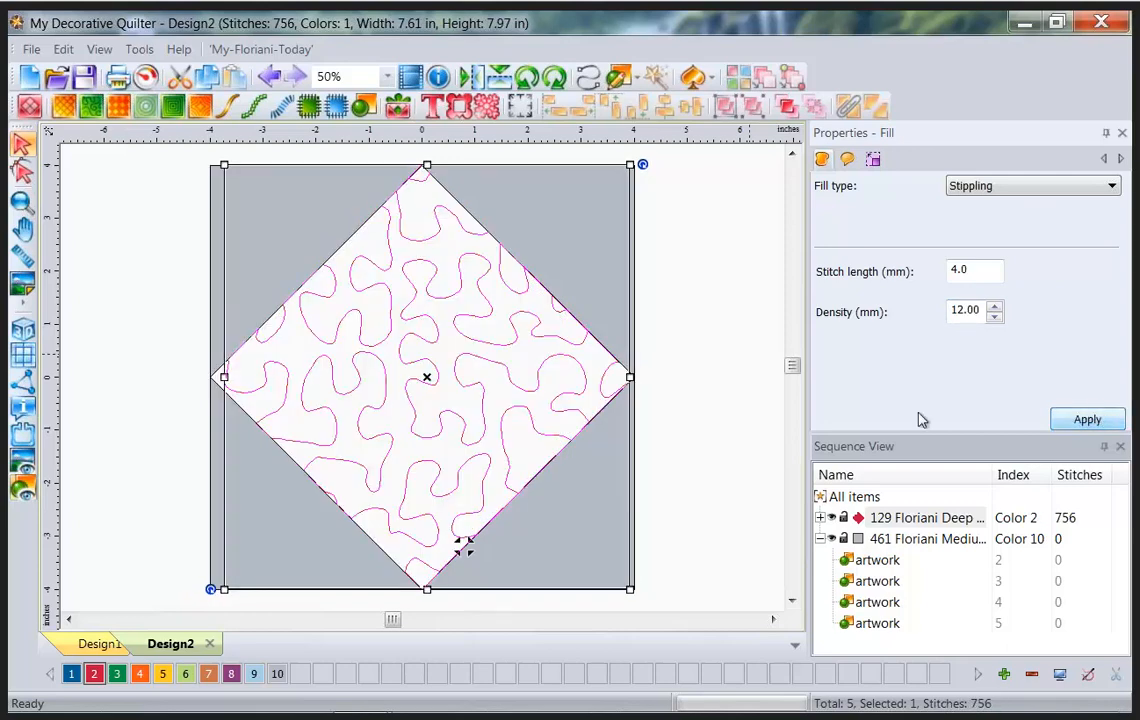
click(652, 366)
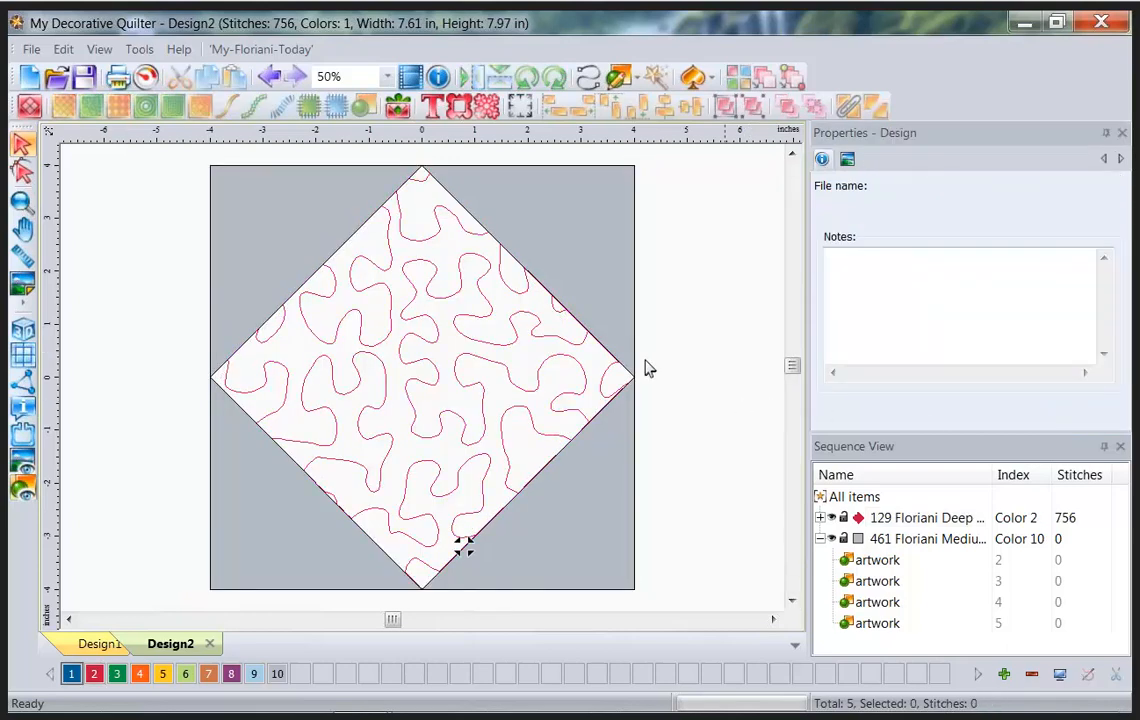
click(481, 319)
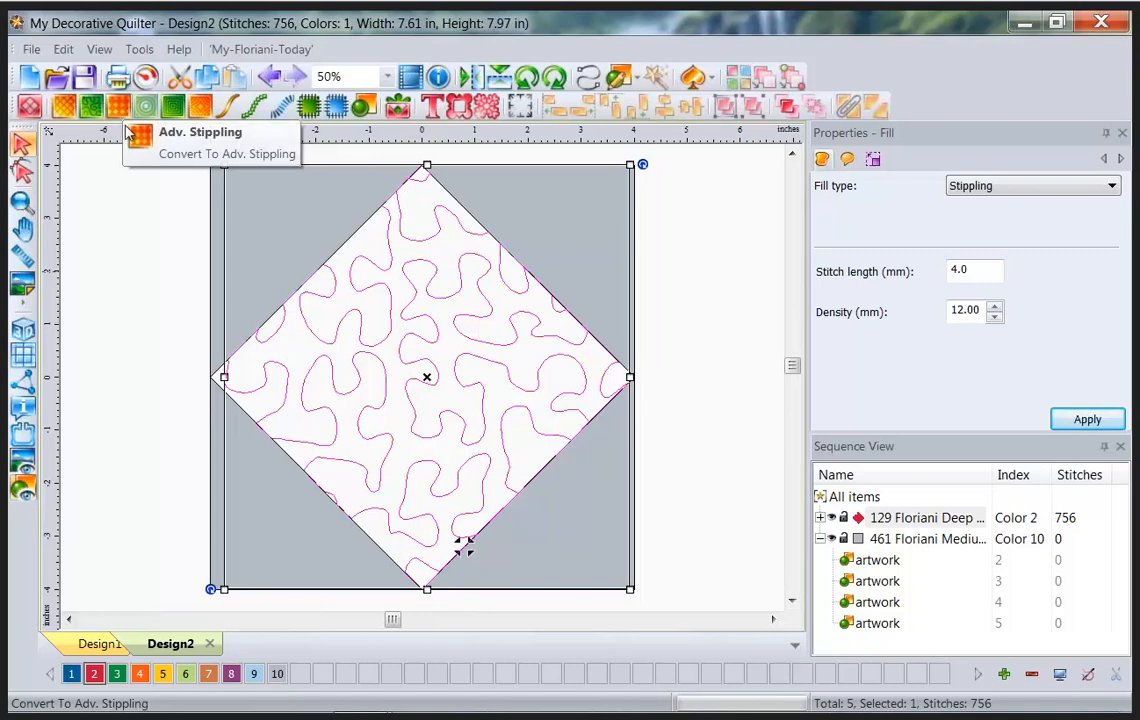
Fill the center diamond with Stipple-63 from the Adv. Stippling gallery.
click(119, 108)
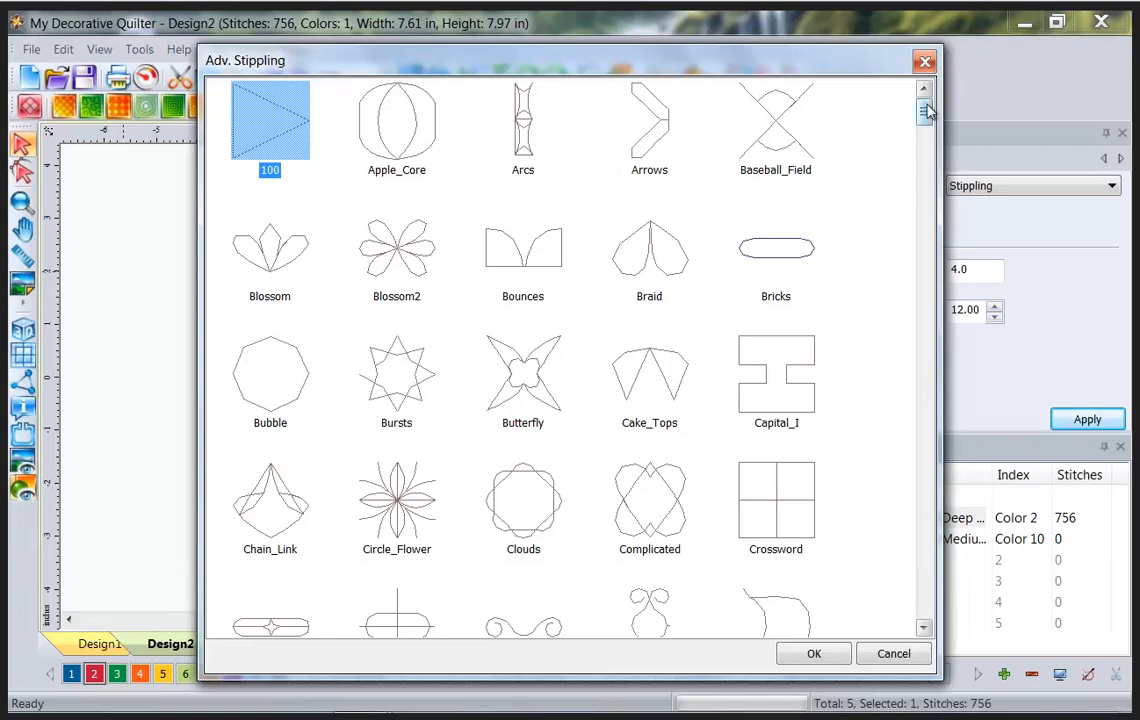
drag(926, 112, 957, 480)
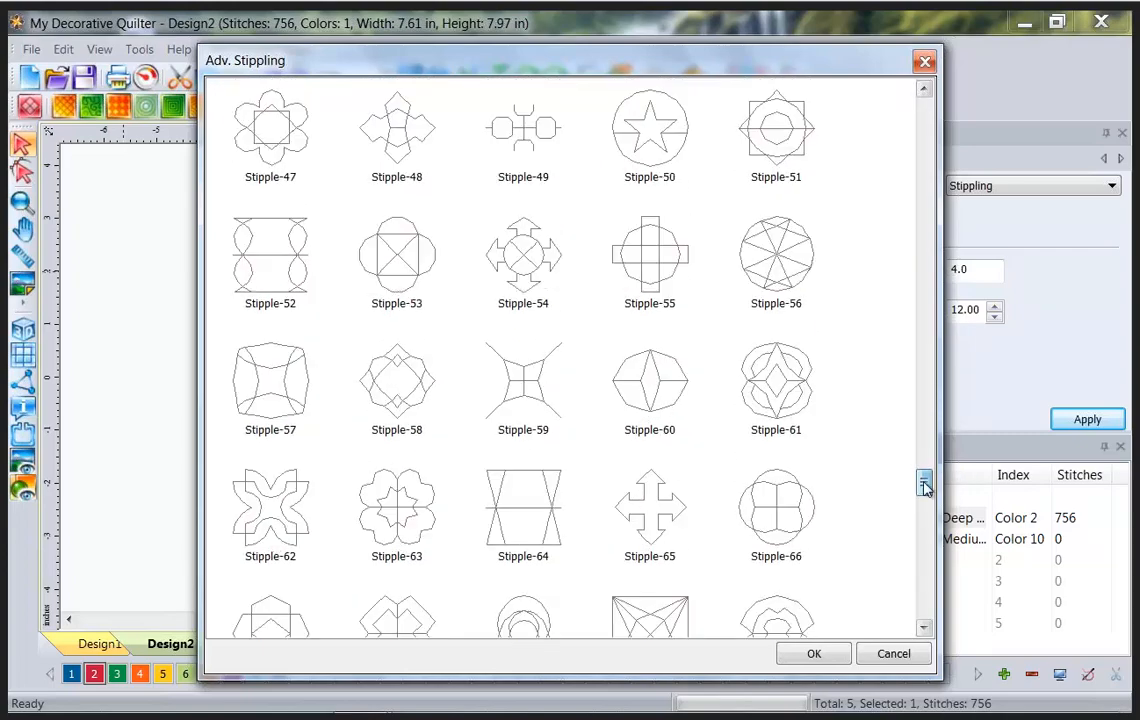
click(408, 530)
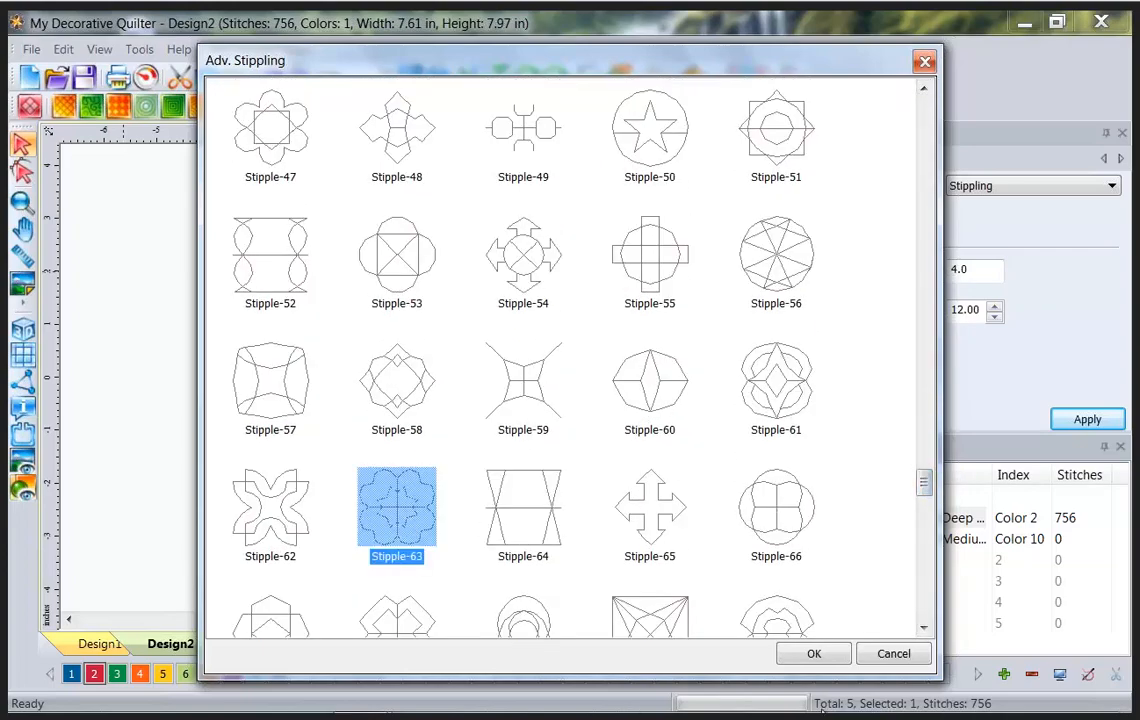
click(812, 655)
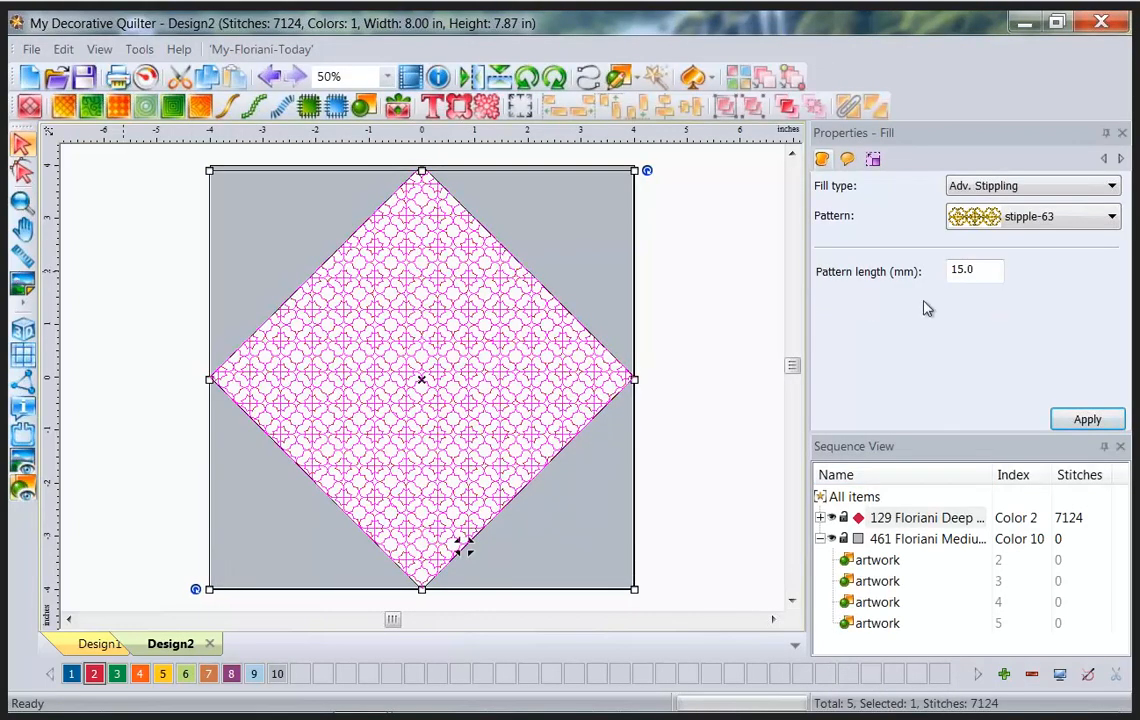
Set the Stipple-63 pattern length to 25 mm and apply it.
double_click(986, 270)
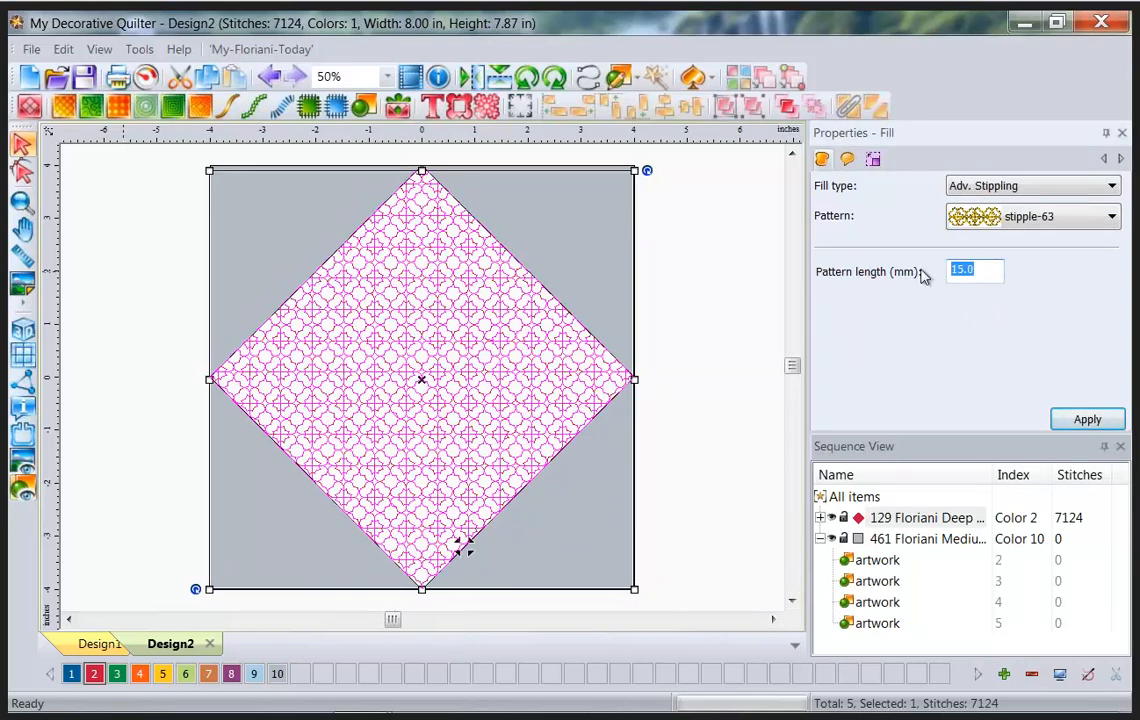
text(25)
click(1071, 424)
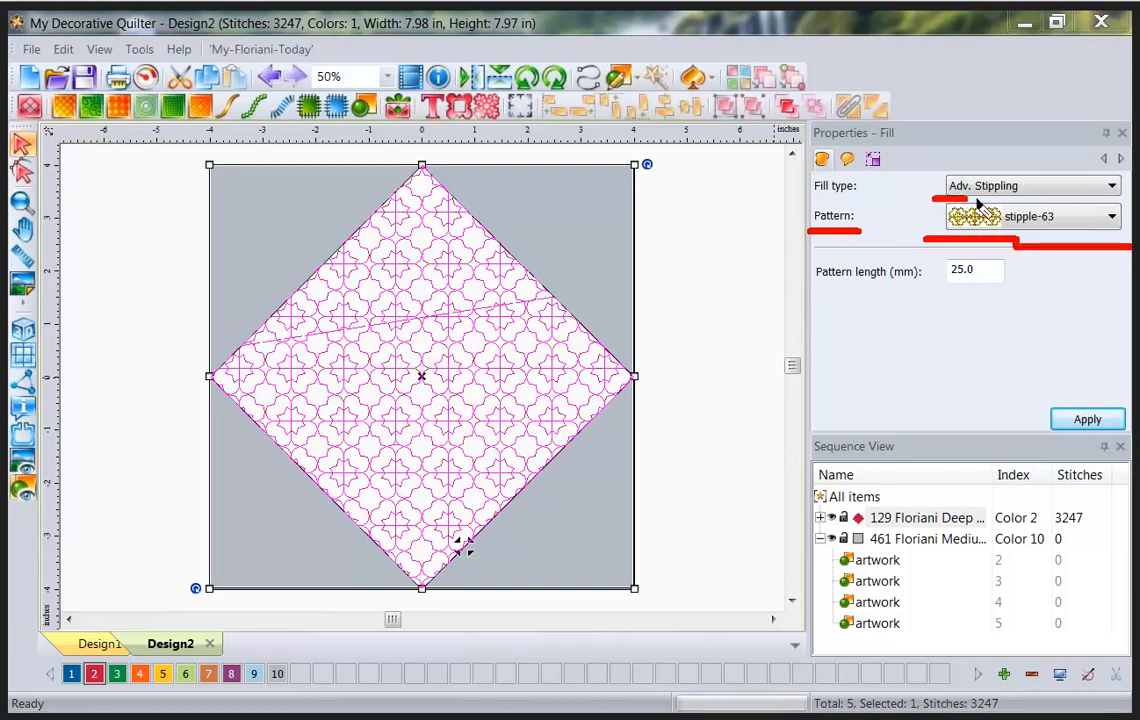
Switch the diamond's stipple pattern to stipple-241 and apply it.
click(1070, 220)
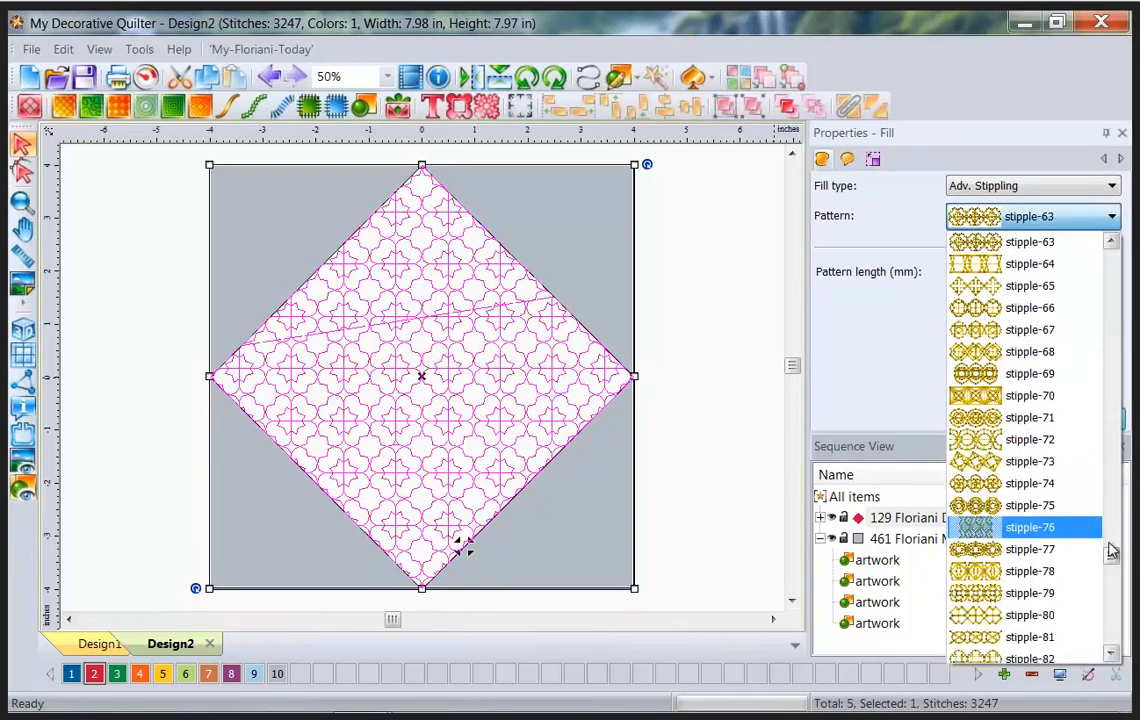
drag(1111, 552, 1113, 258)
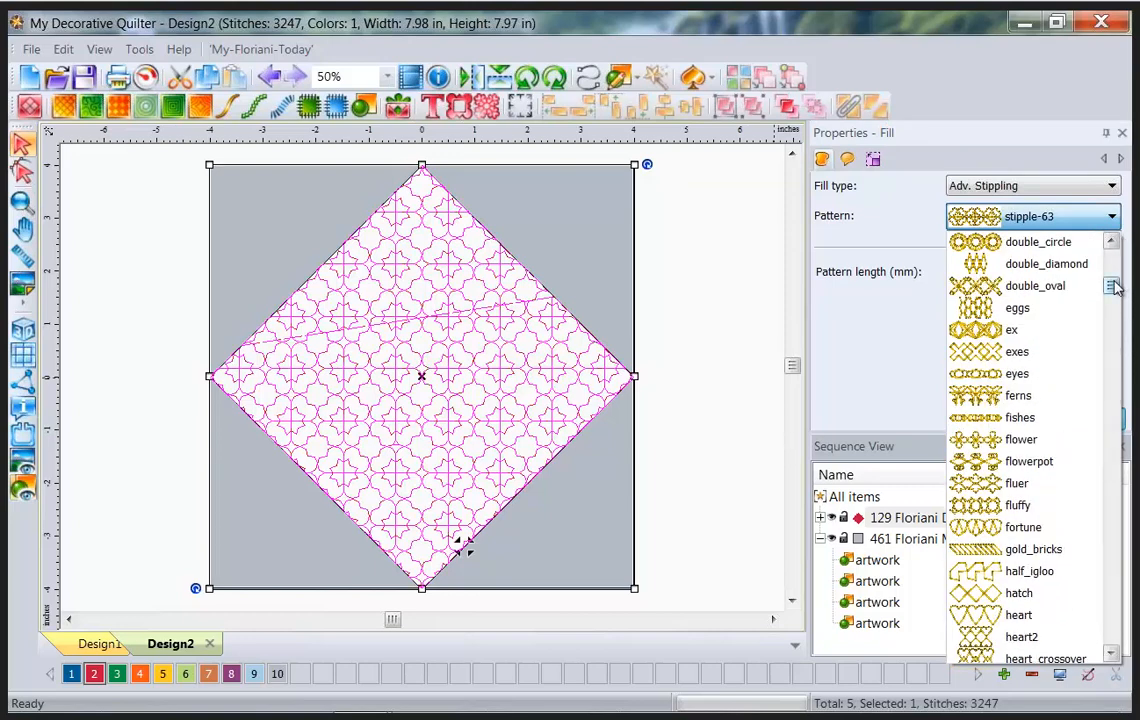
drag(1113, 287, 1114, 420)
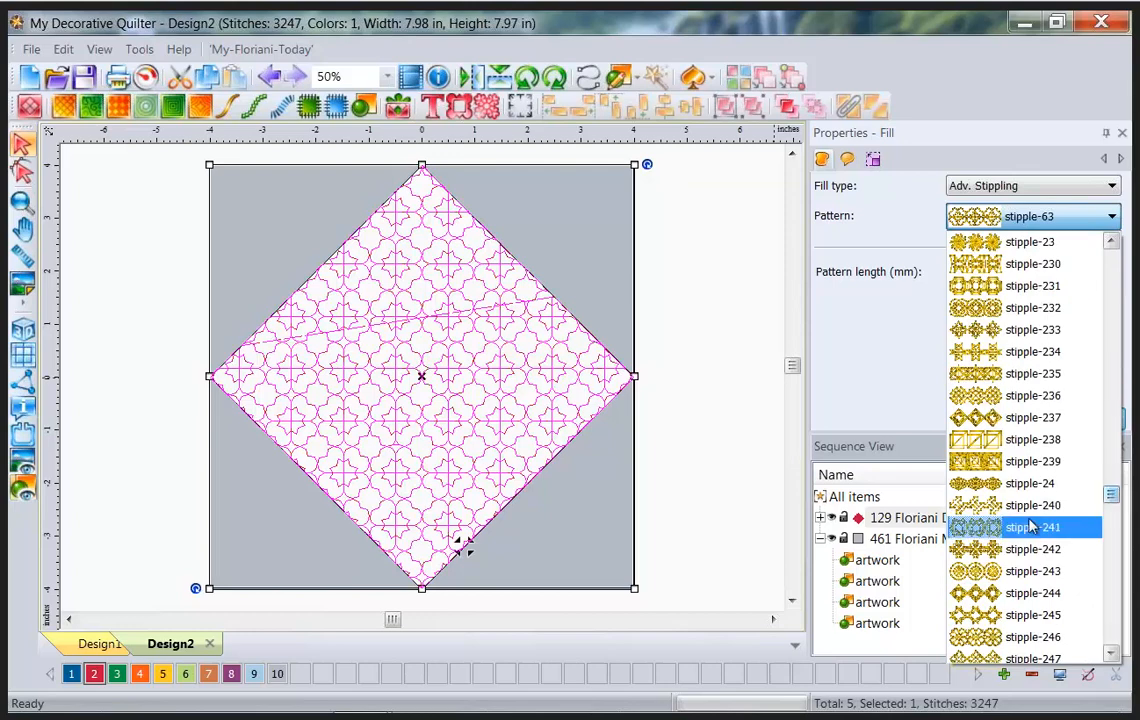
click(983, 522)
click(1060, 424)
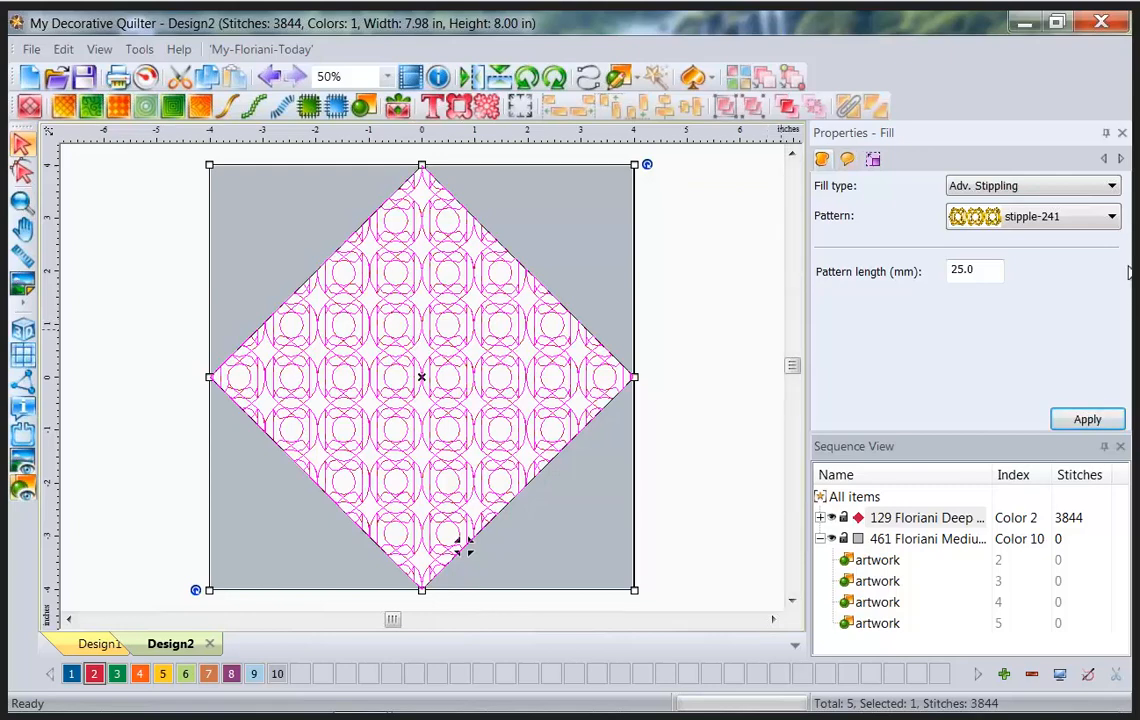
Fill the diamond with the Blossom2 stipple pattern and set its pattern length to 25 mm.
click(119, 107)
click(394, 260)
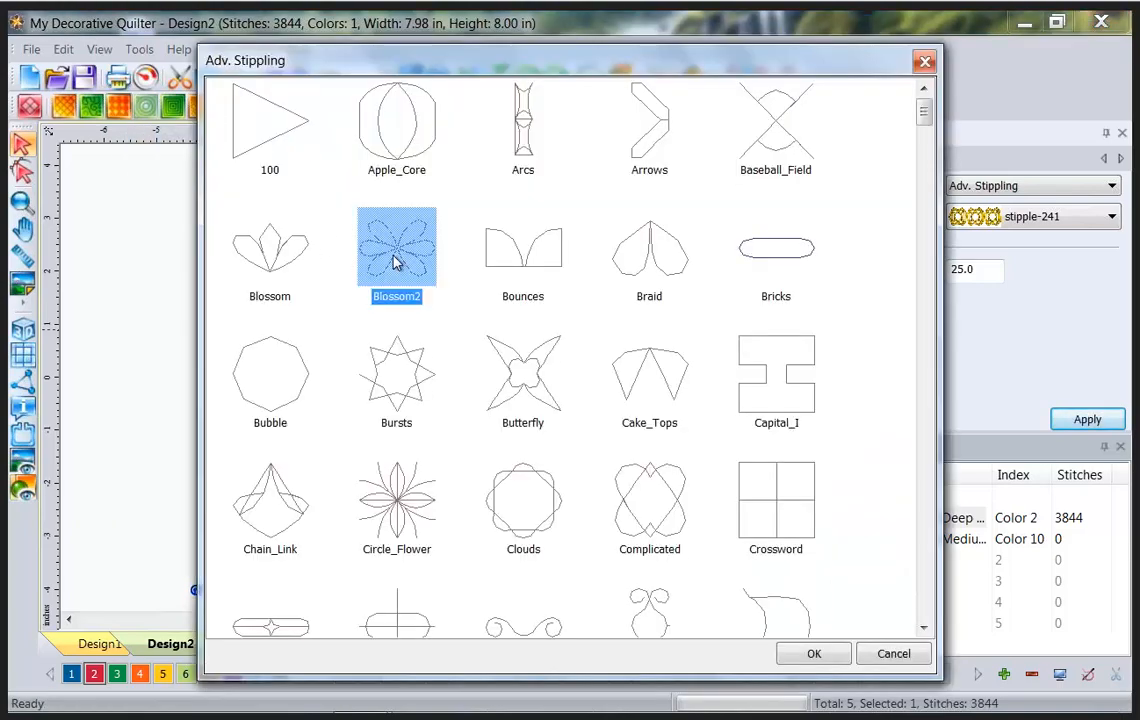
click(816, 654)
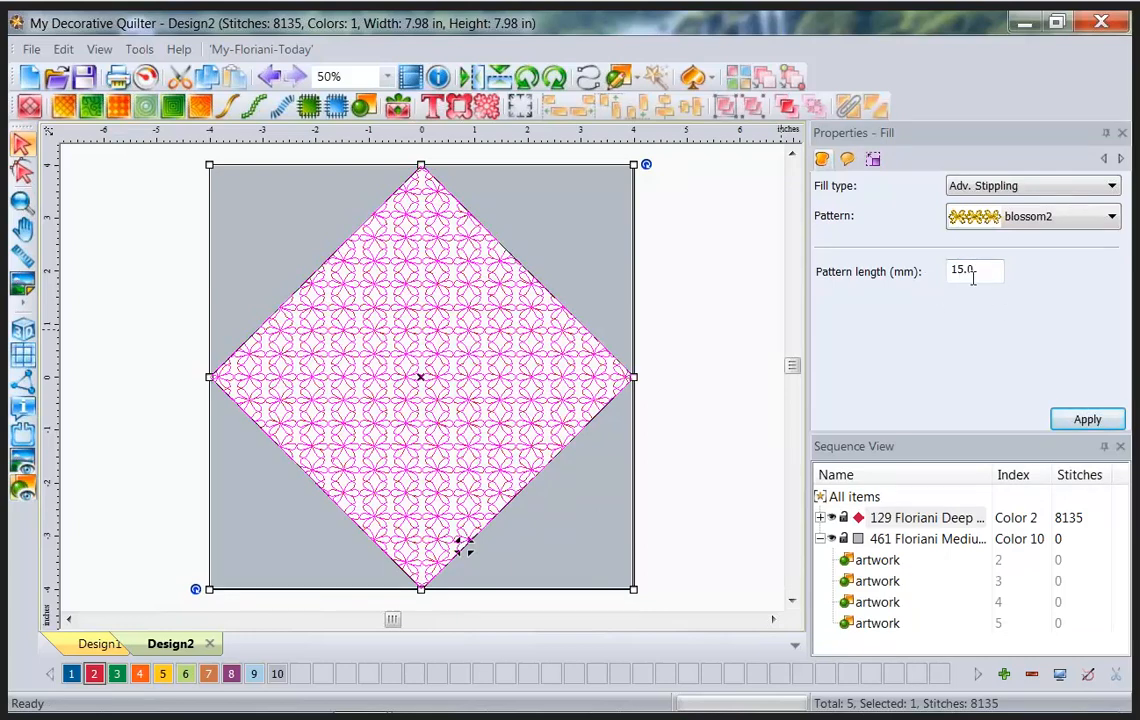
double_click(952, 270)
text(2)
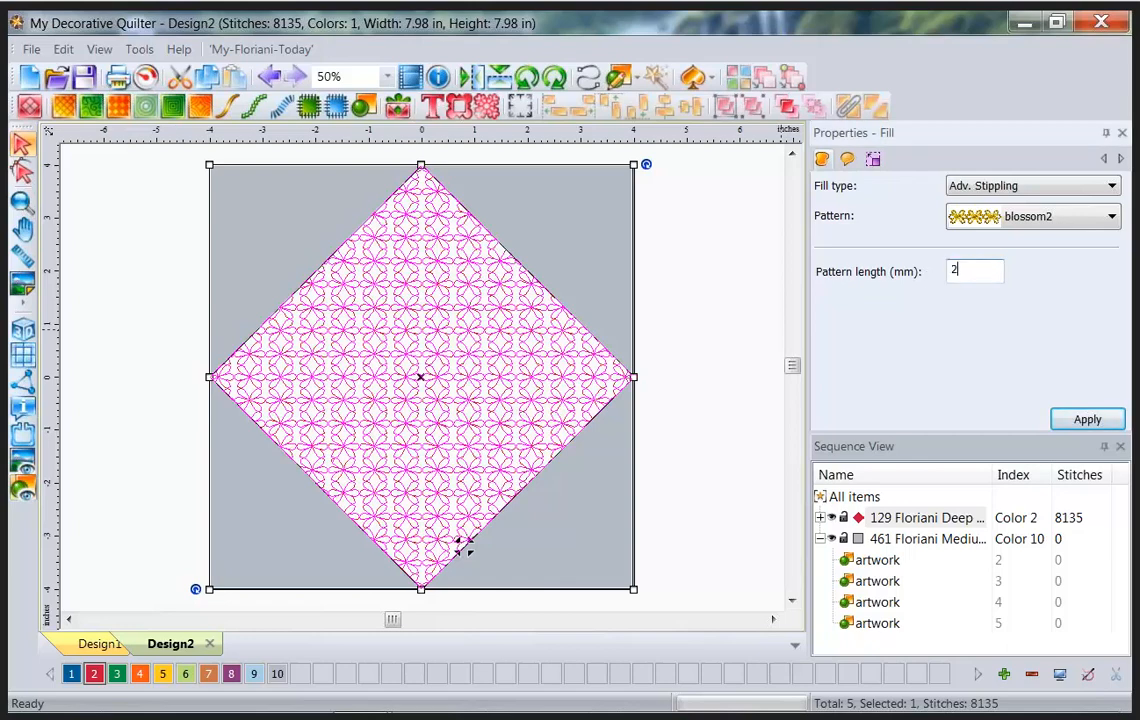
text(5)
click(1088, 420)
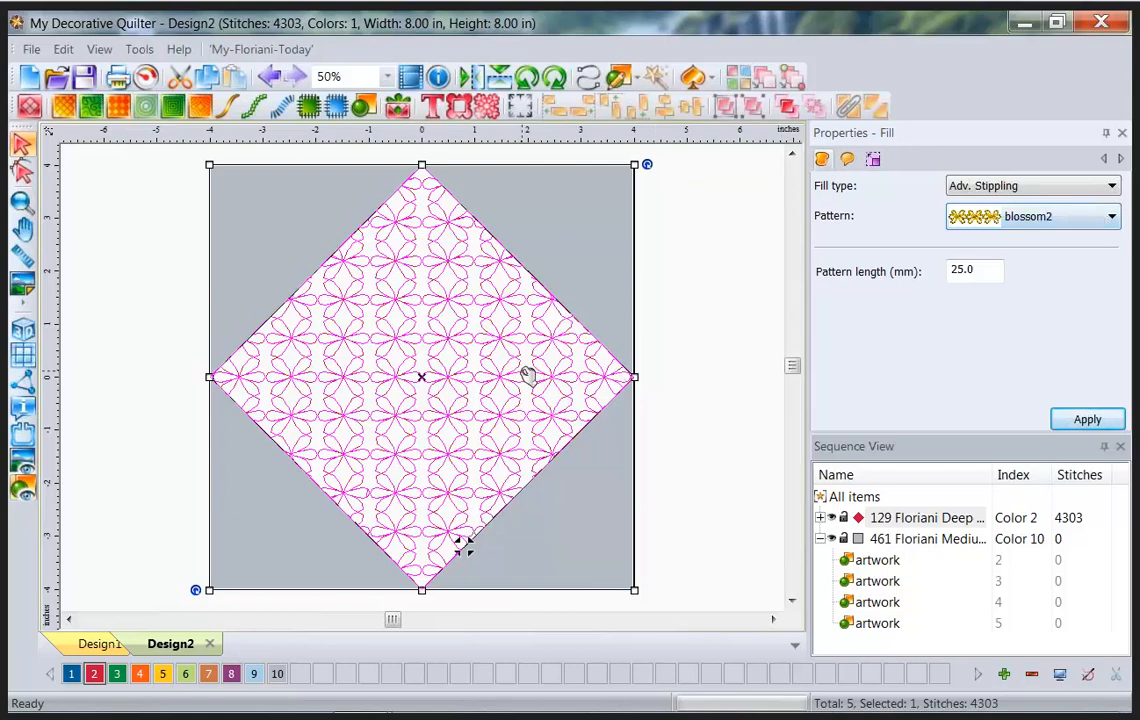
Switch the diamond fill to Contour with a 6 mm density.
click(172, 106)
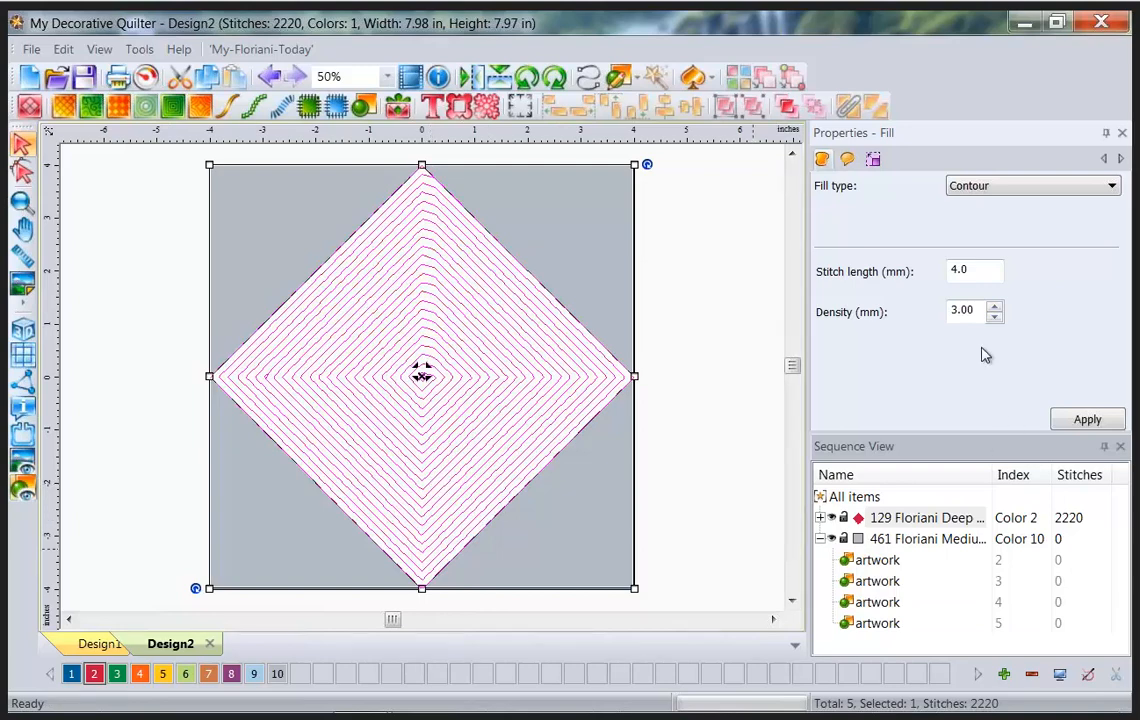
double_click(978, 313)
text(6)
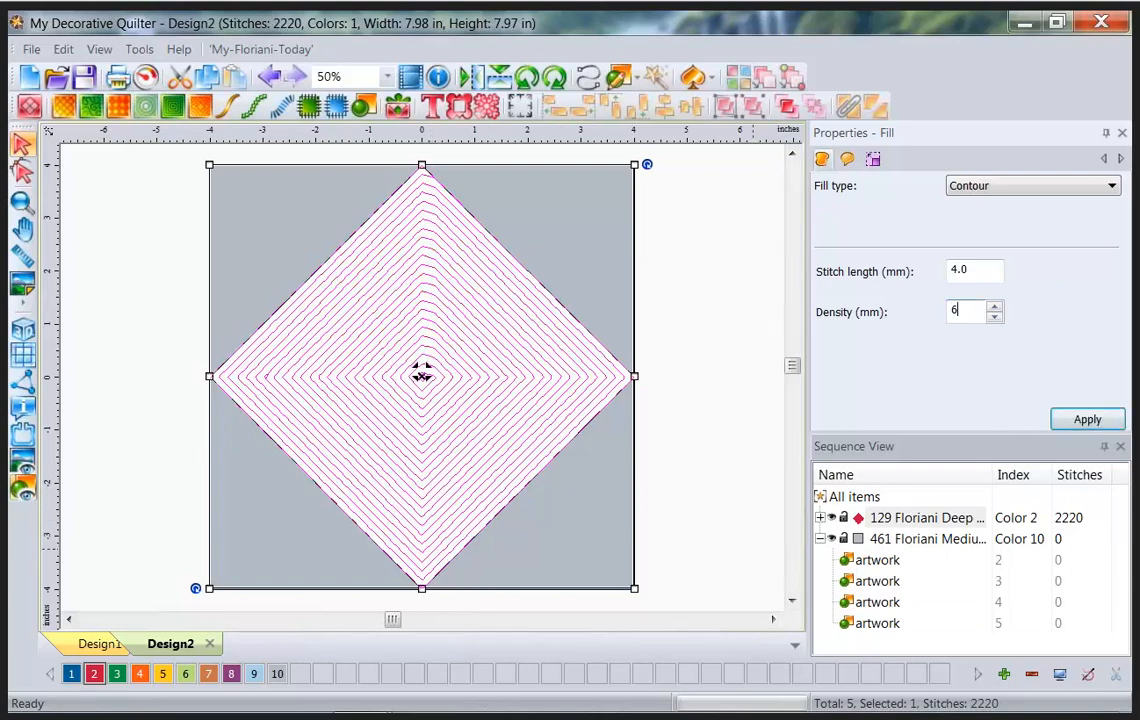
click(1088, 419)
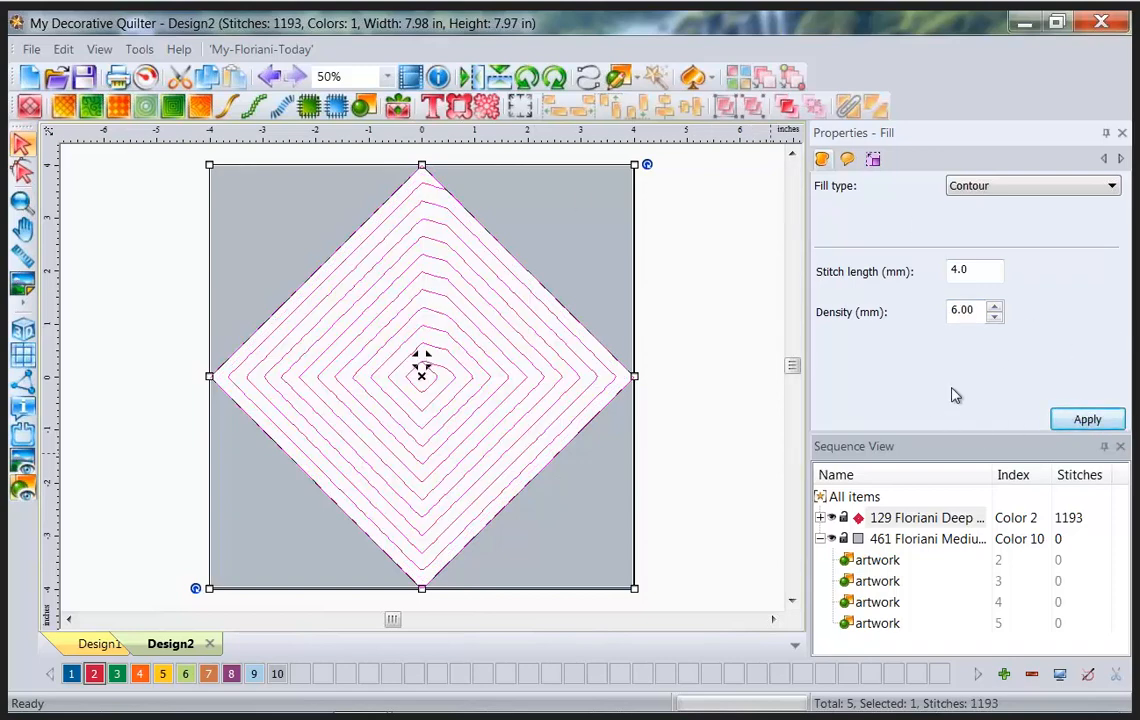
Fill the diamond with Shape Echo pattern 16.
click(201, 110)
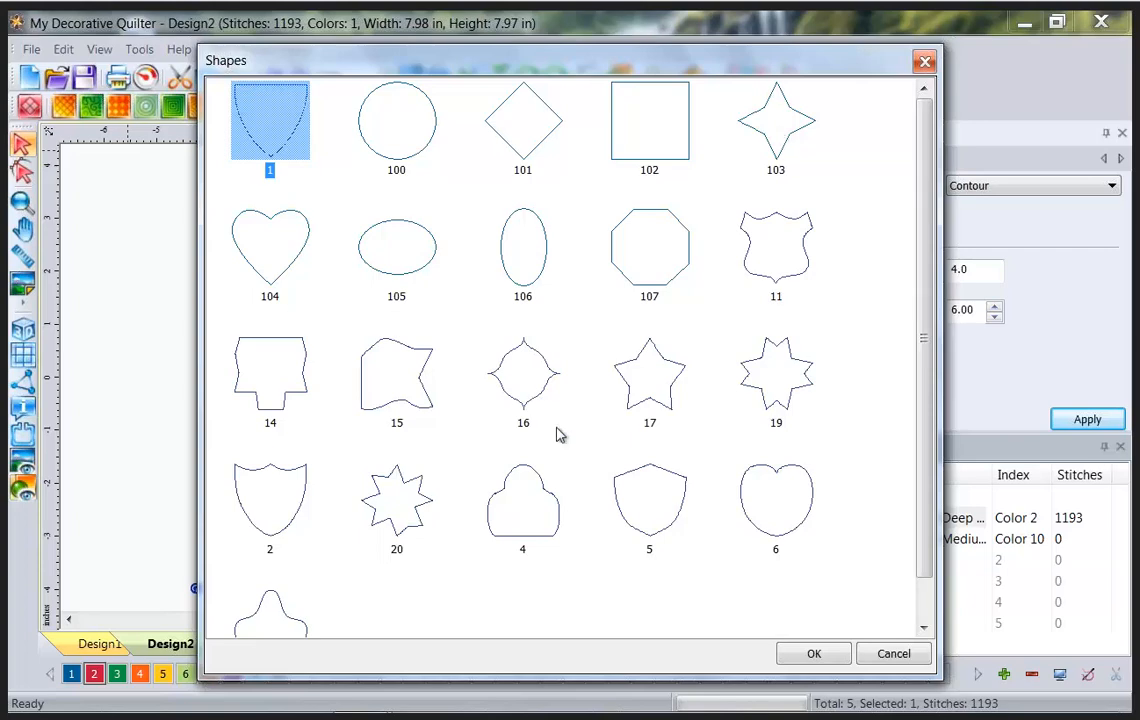
click(526, 388)
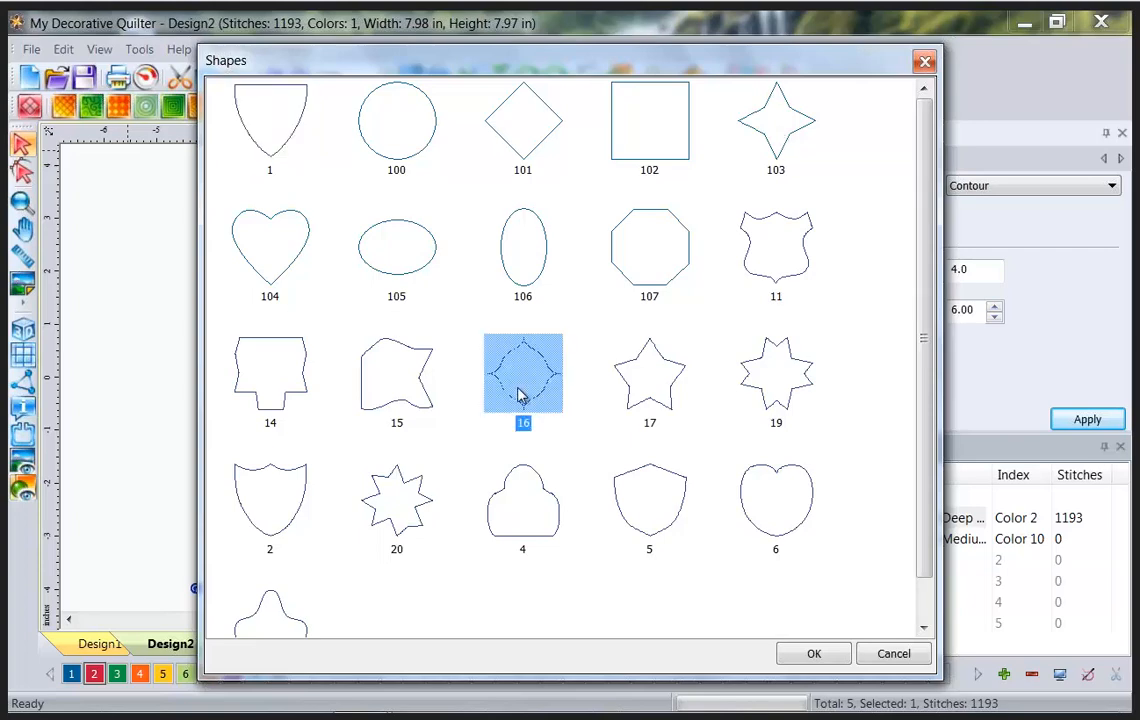
click(805, 655)
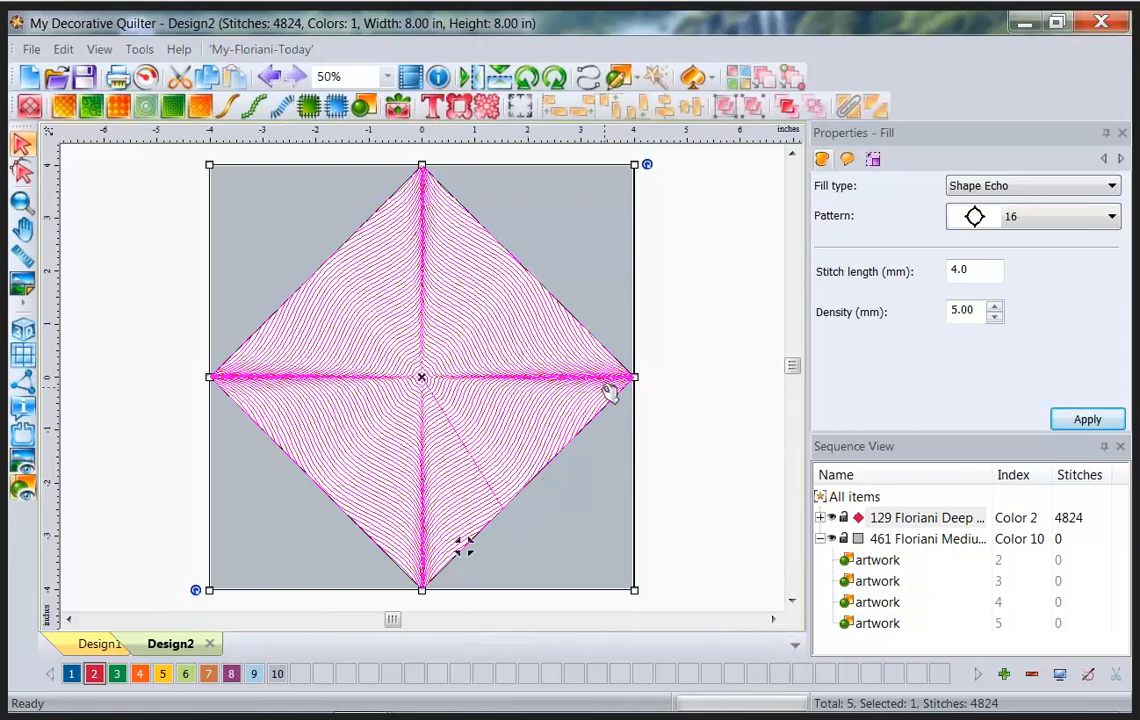
Set the echo fill density to 18 mm and apply it.
double_click(981, 310)
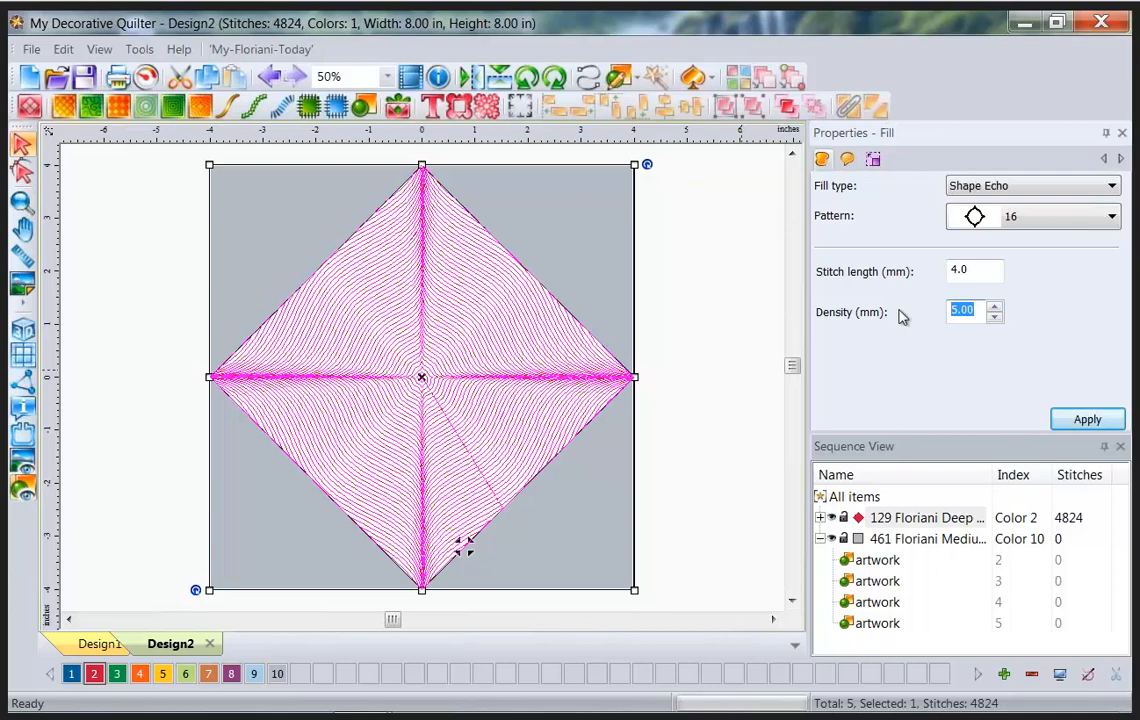
text(18)
click(1095, 421)
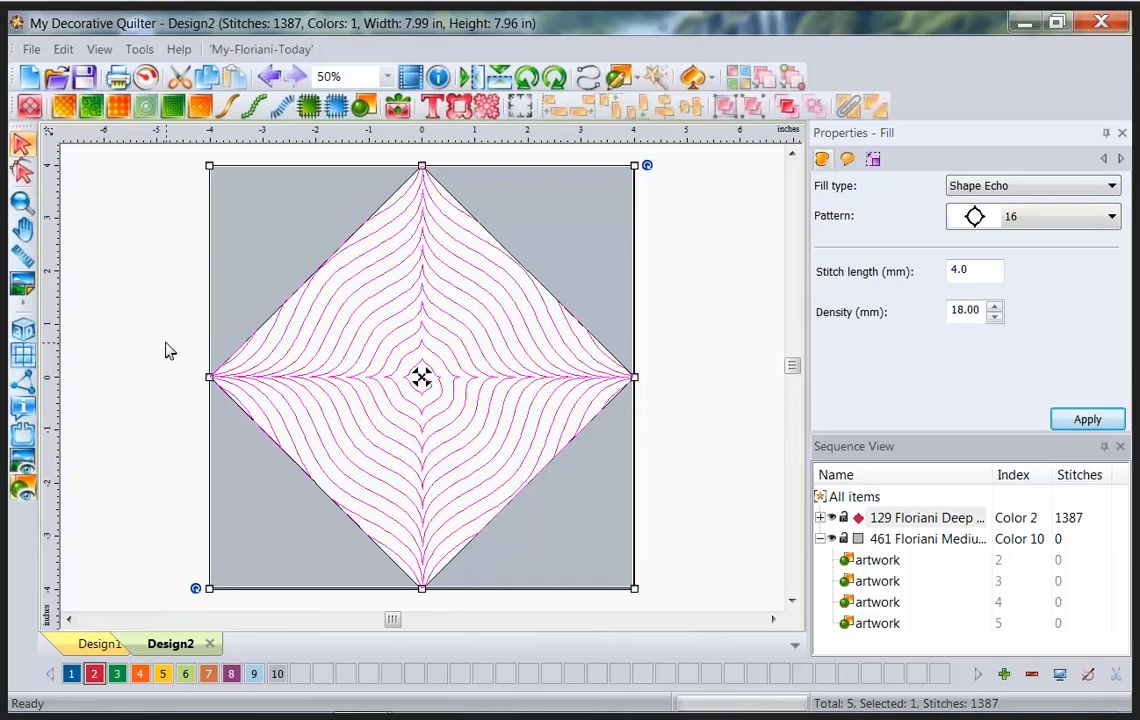
drag(40, 120, 37, 514)
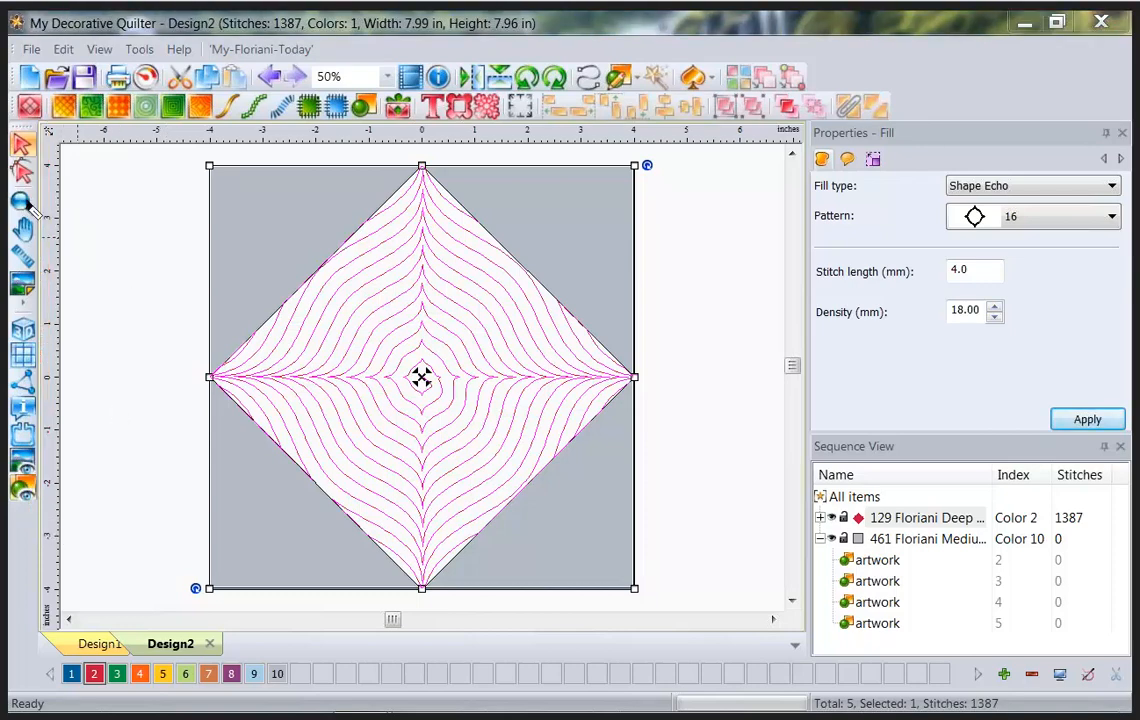
mouse_move(10, 190)
mouse_down()
mouse_move(45, 193)
mouse_move(46, 161)
mouse_move(19, 156)
mouse_move(11, 192)
mouse_up()
key(Escape)
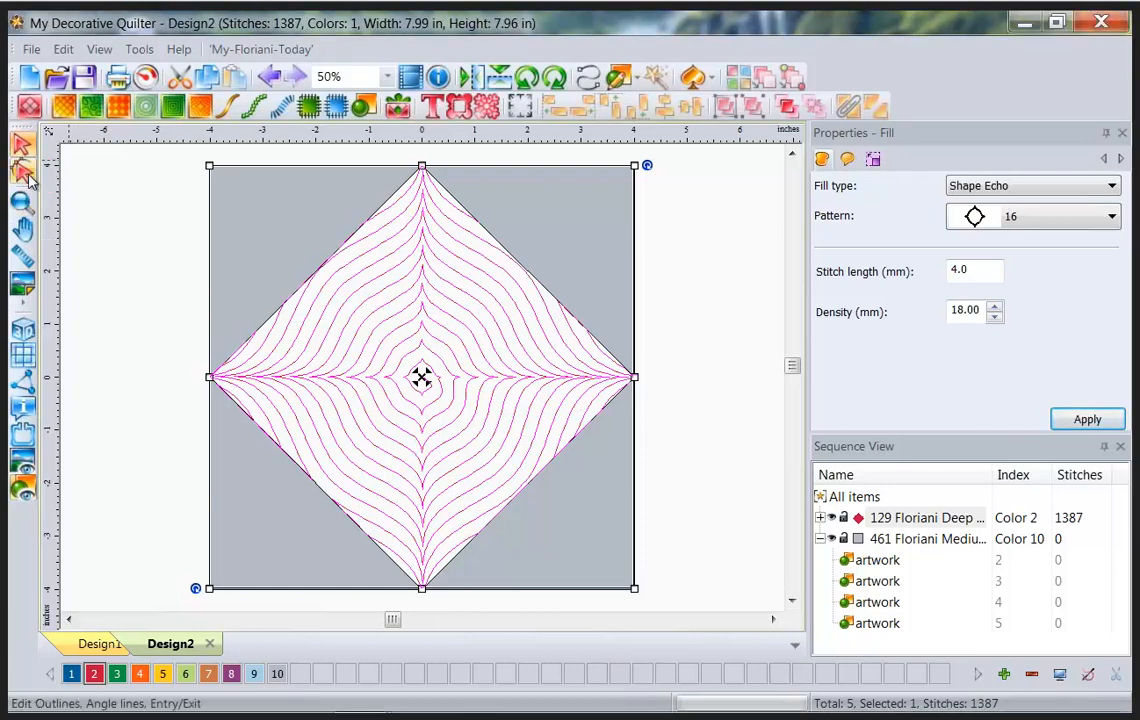
With the Shape tool, move the fill's green entry point down the diamond's upper-right edge.
click(25, 174)
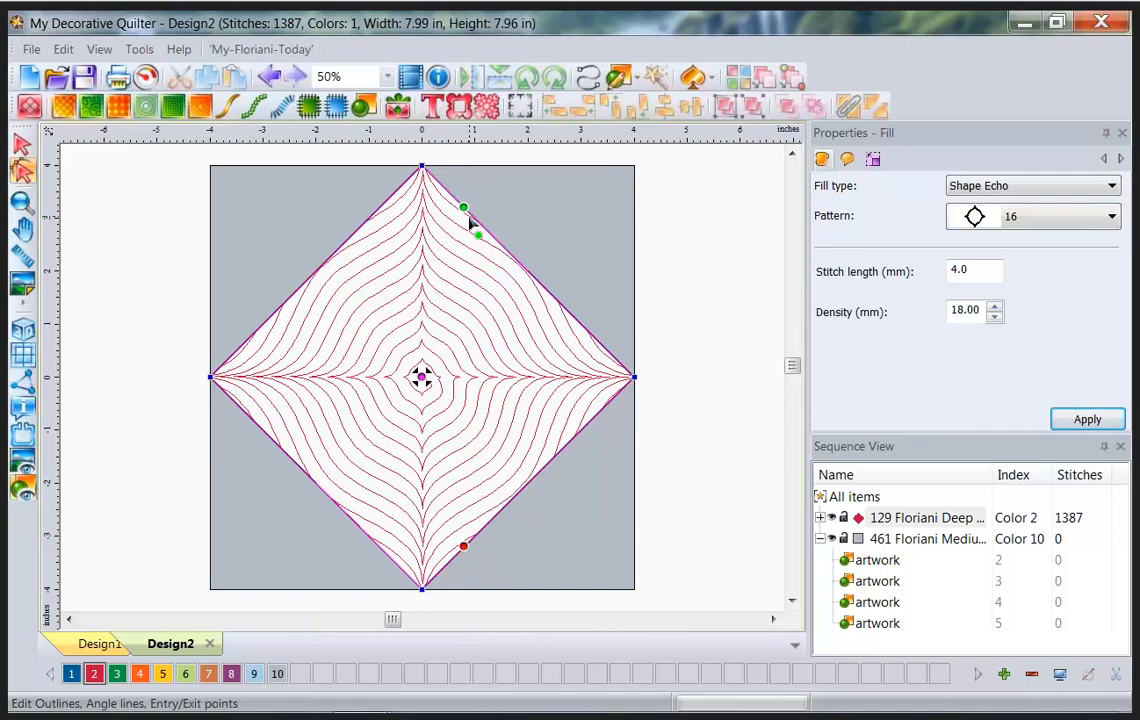
mouse_move(467, 212)
mouse_down()
mouse_move(588, 334)
mouse_move(508, 254)
mouse_up()
drag(638, 388, 779, 491)
drag(741, 530, 636, 380)
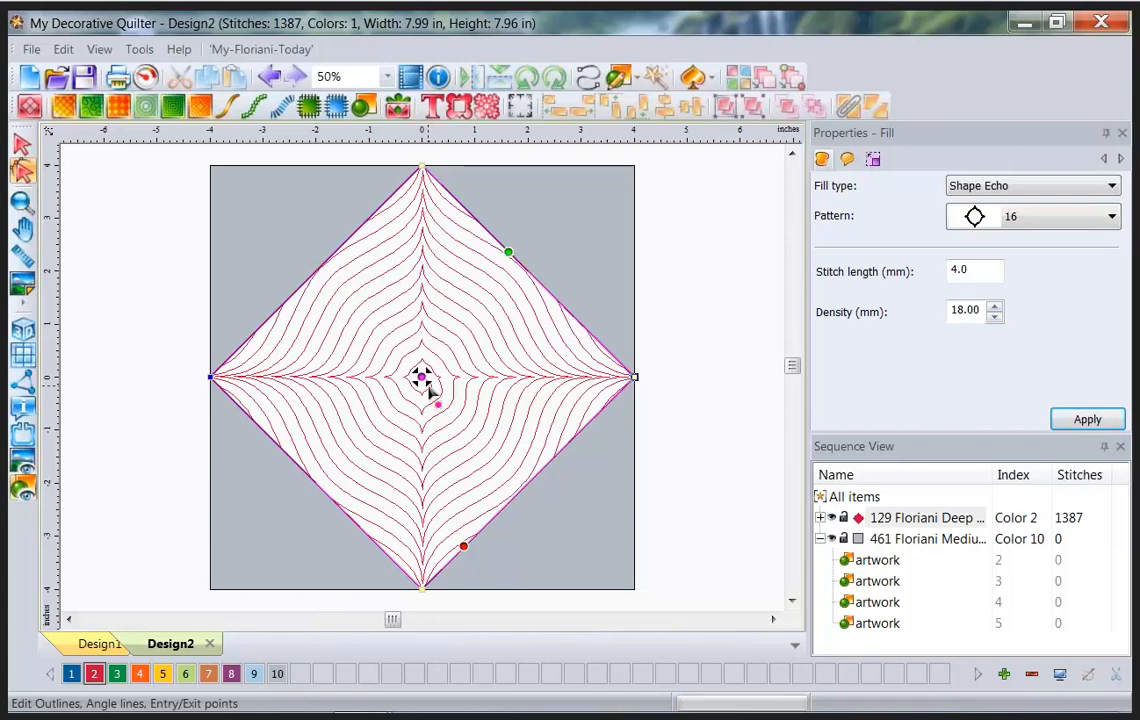
Drag the pink echo centre from the middle to the diamond's bottom corner.
drag(424, 382, 349, 461)
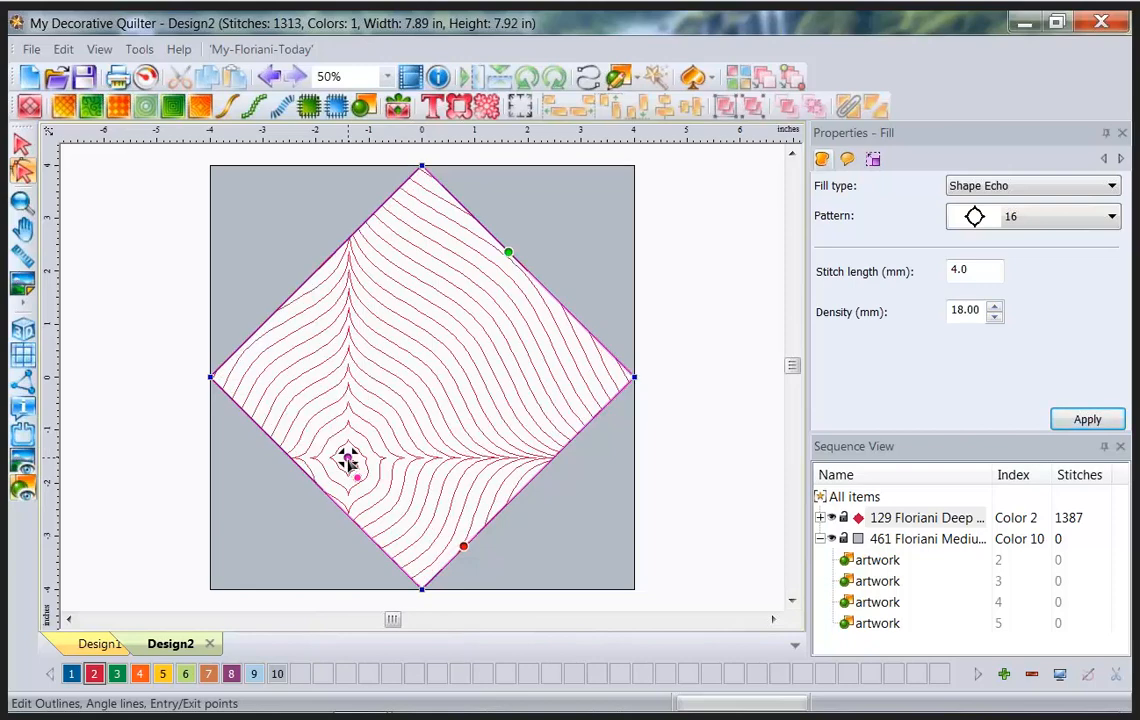
mouse_move(349, 462)
mouse_down()
mouse_move(377, 527)
mouse_move(420, 572)
mouse_up()
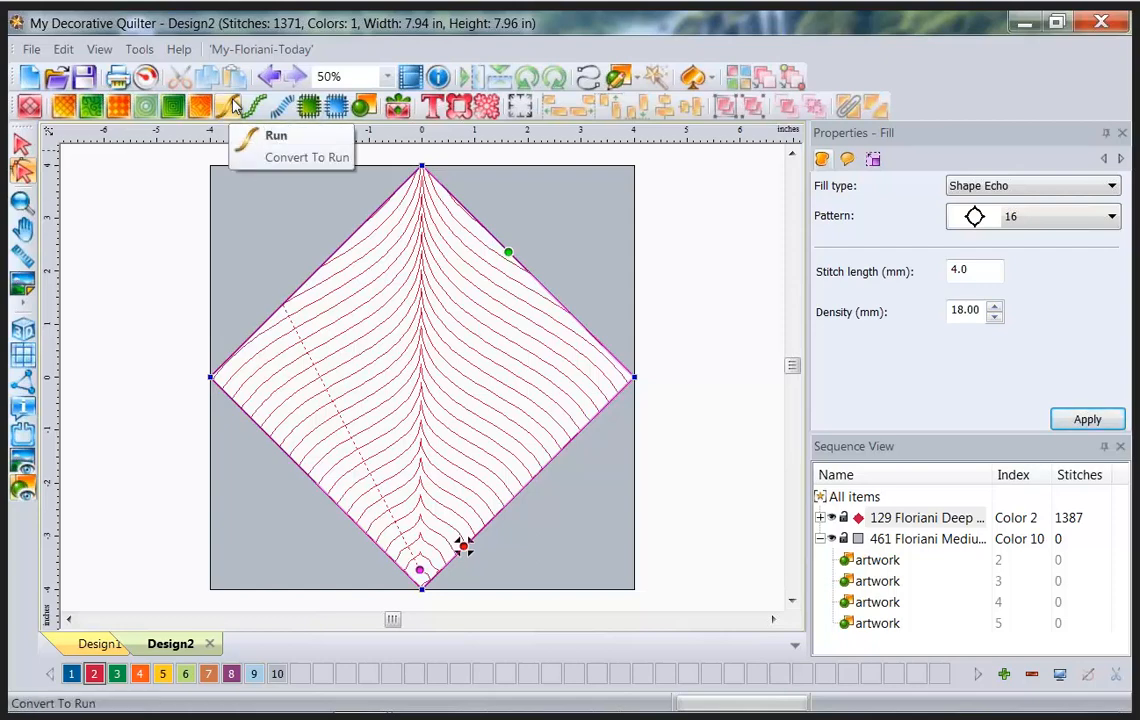
Convert the diamond's echo fill to a 3.0 mm running-stitch outline, then reselect the diamond.
click(233, 105)
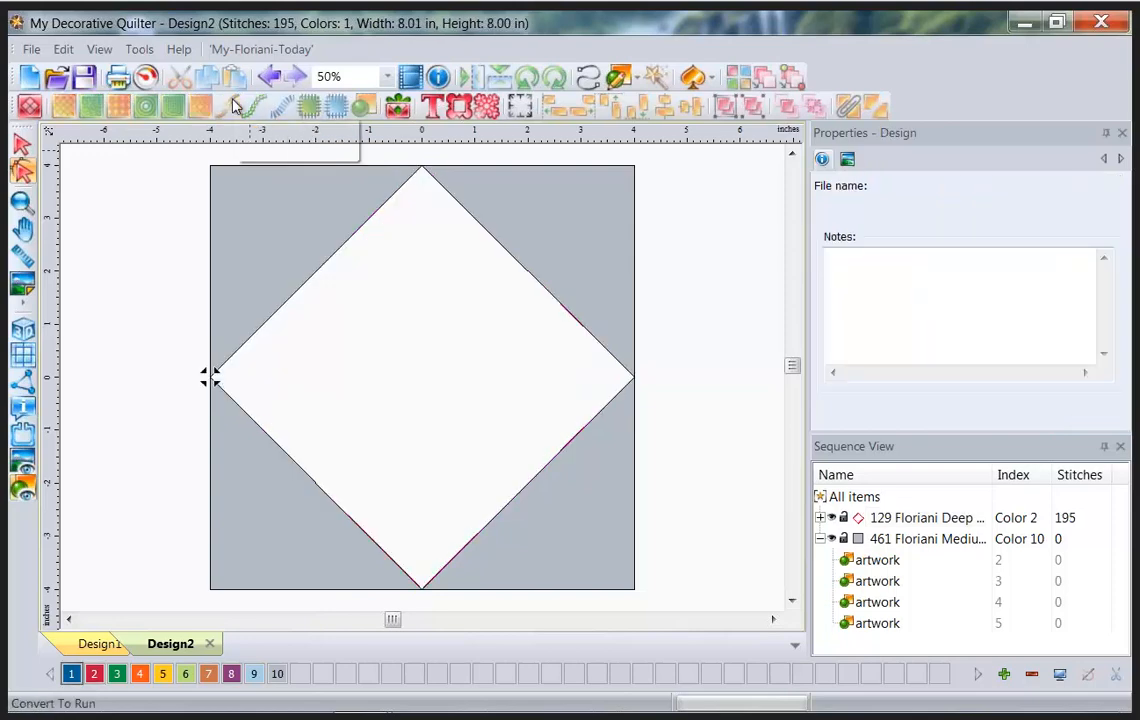
click(21, 146)
click(21, 146)
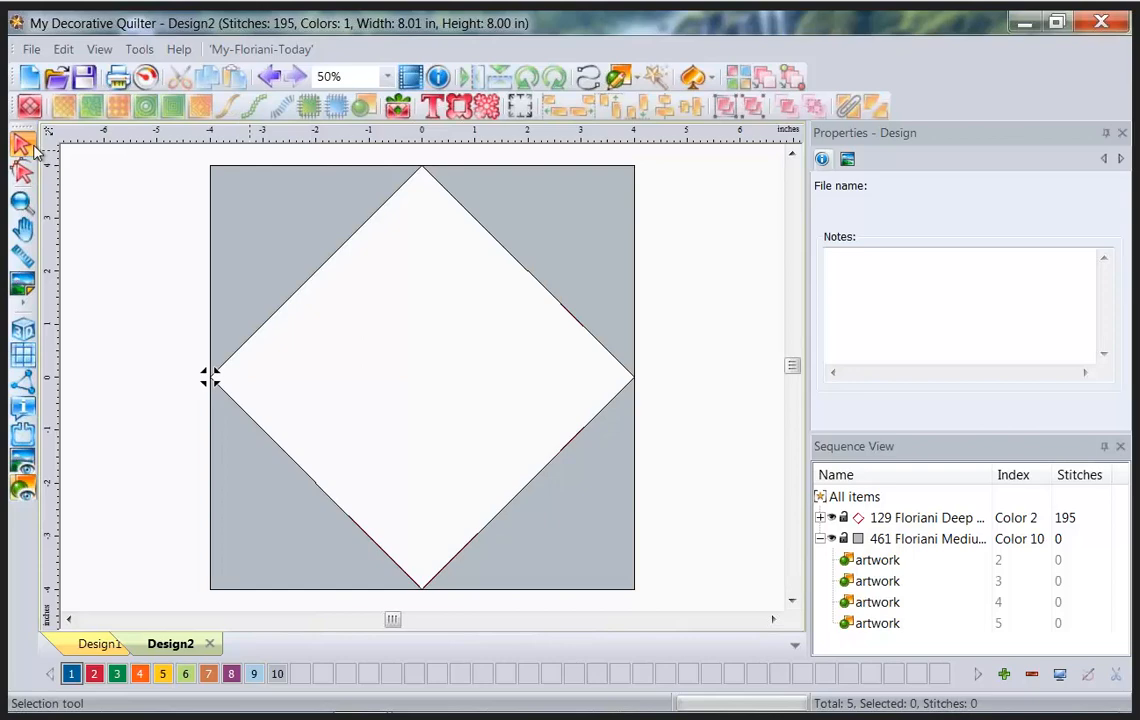
click(264, 320)
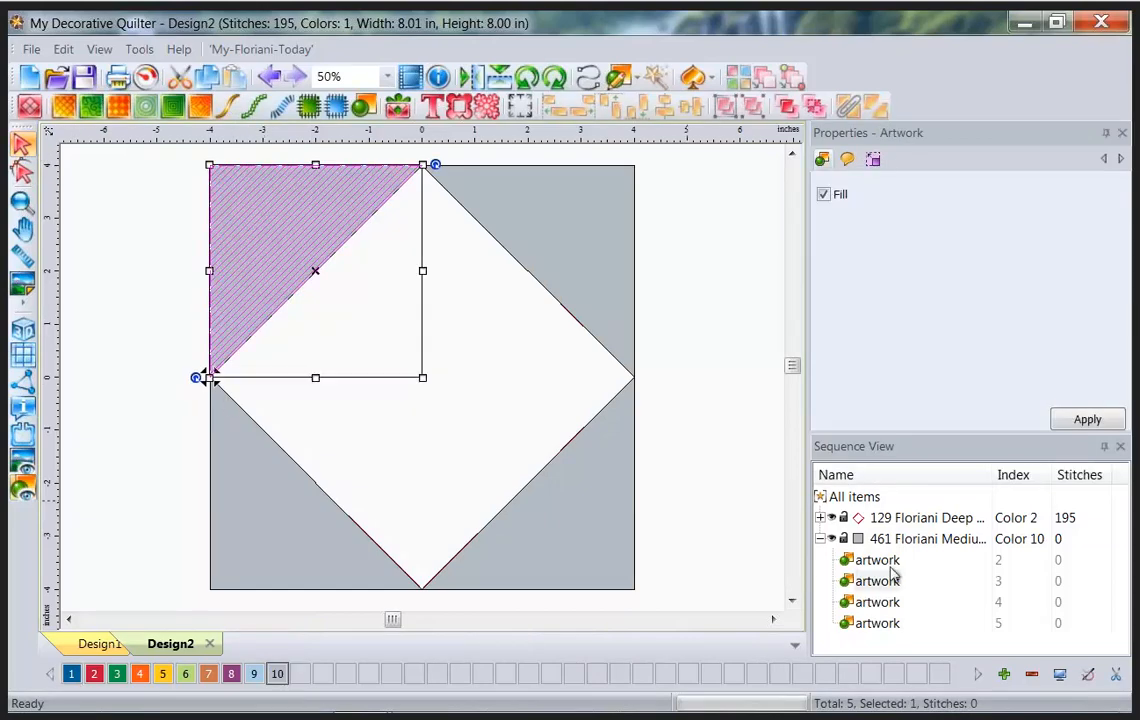
click(893, 518)
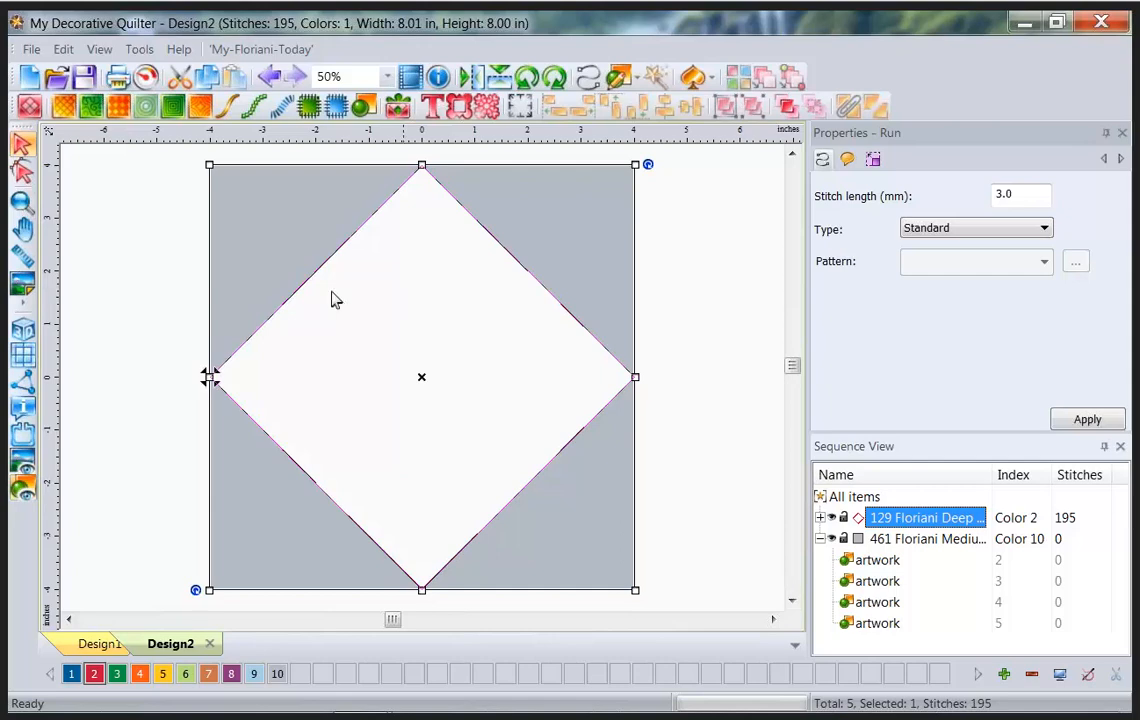
Run motif 111 along the diamond outline, then switch it to a Steil satin border.
click(256, 106)
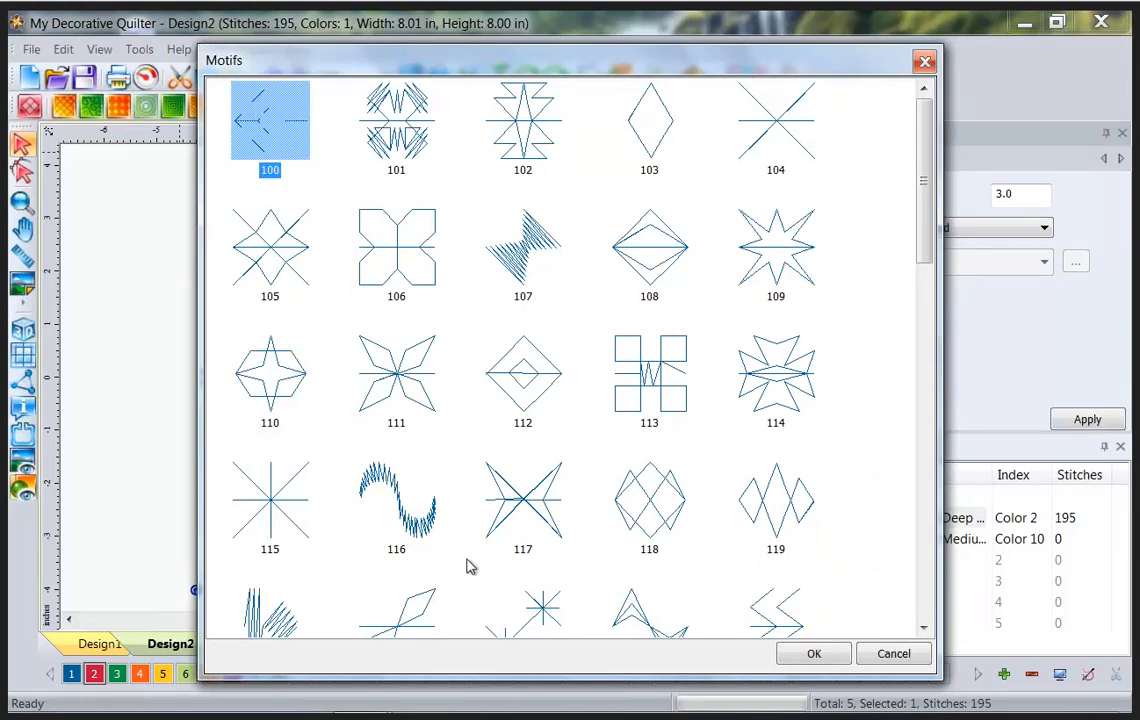
click(375, 355)
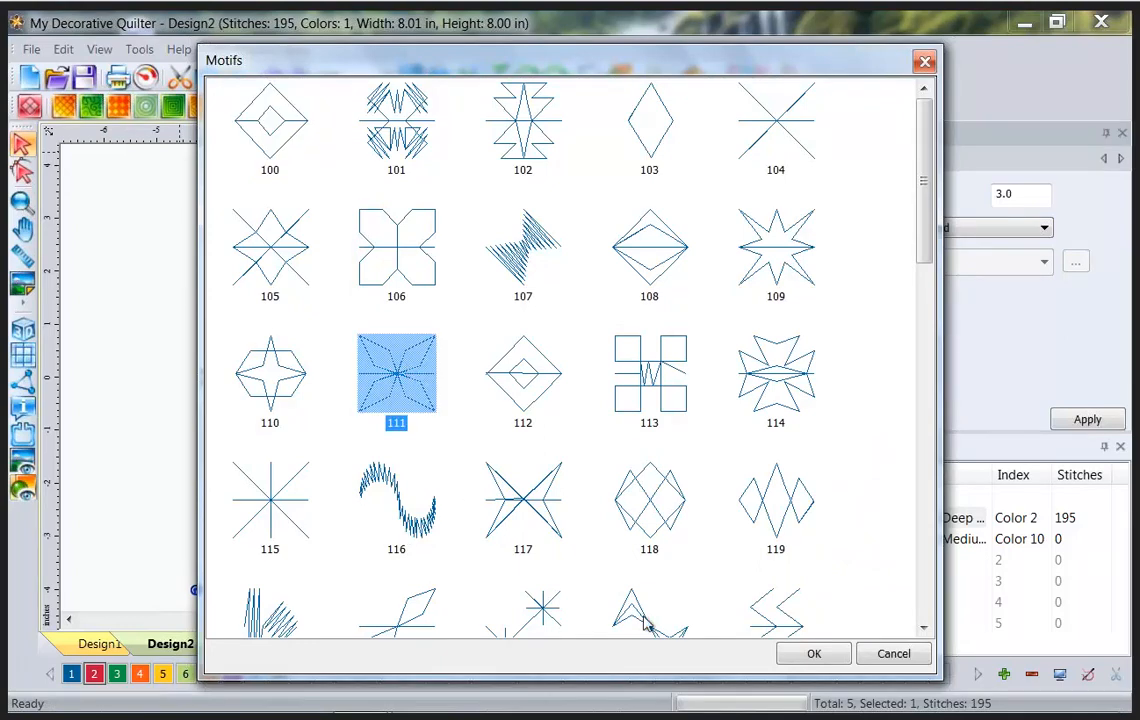
click(829, 657)
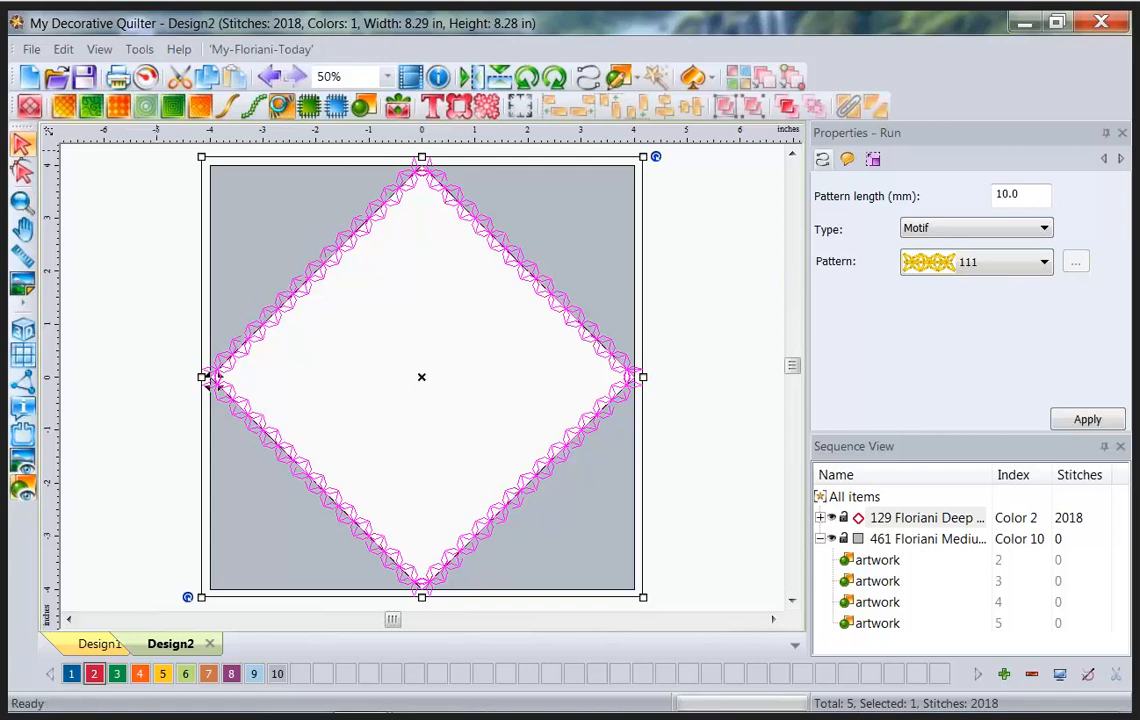
click(281, 106)
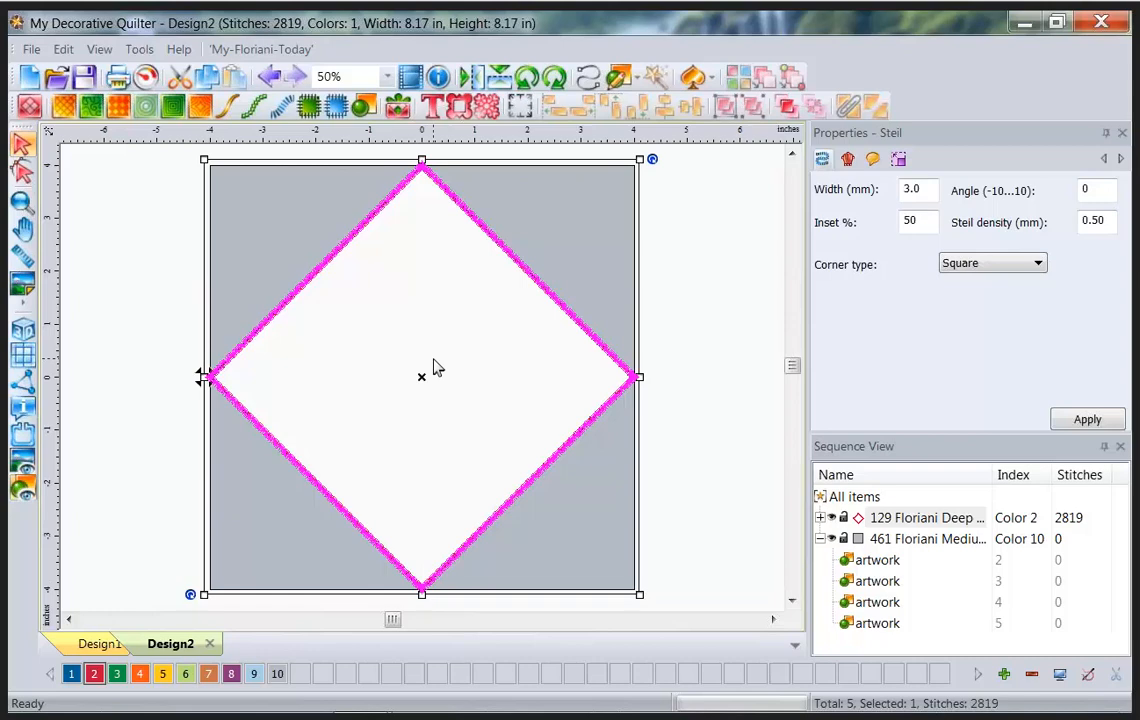
click(725, 237)
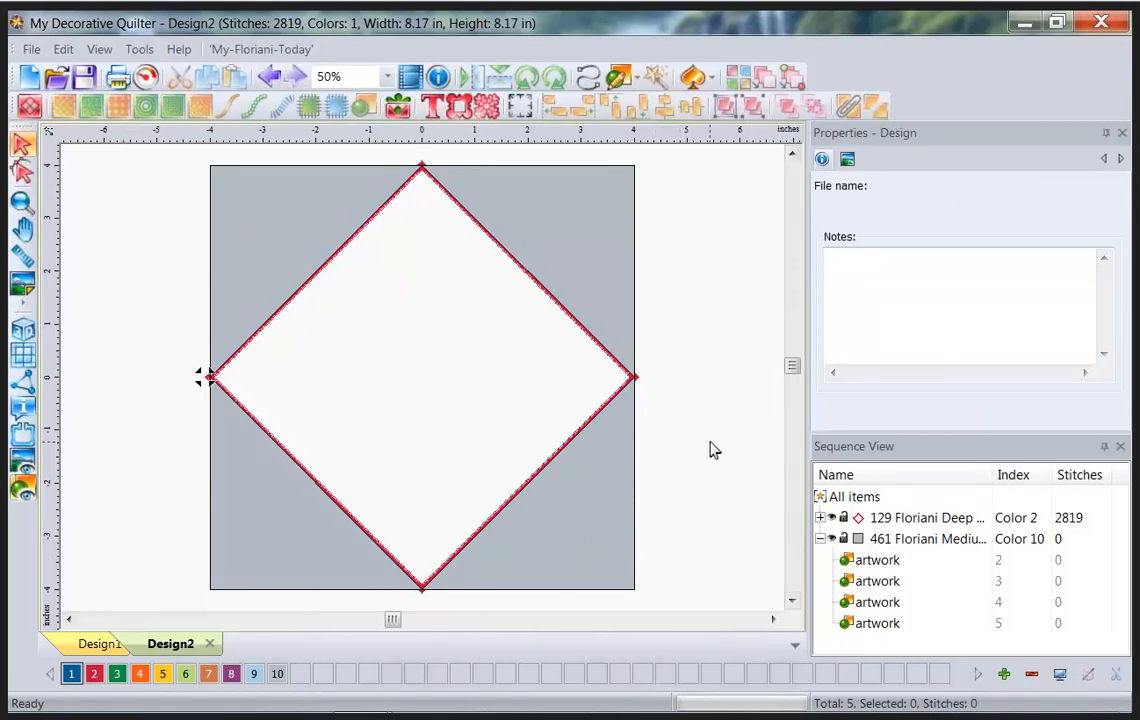
drag(809, 427, 825, 675)
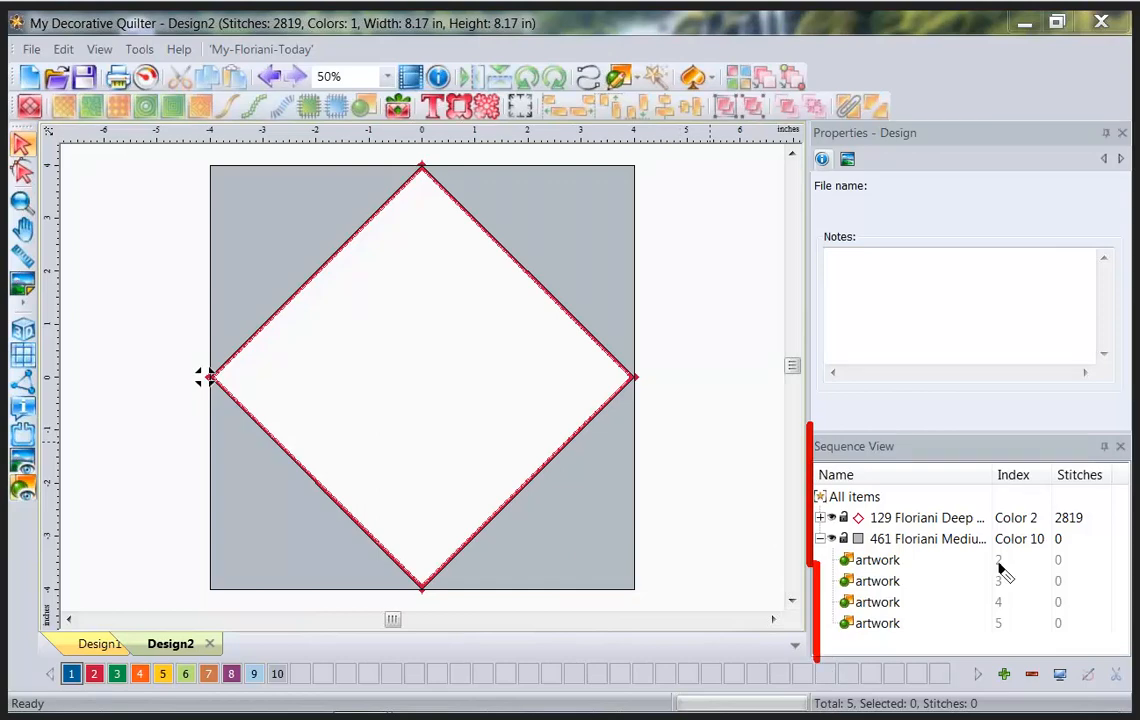
Select the upper-right and lower-left corner triangles, then all four corner triangles together.
click(886, 561)
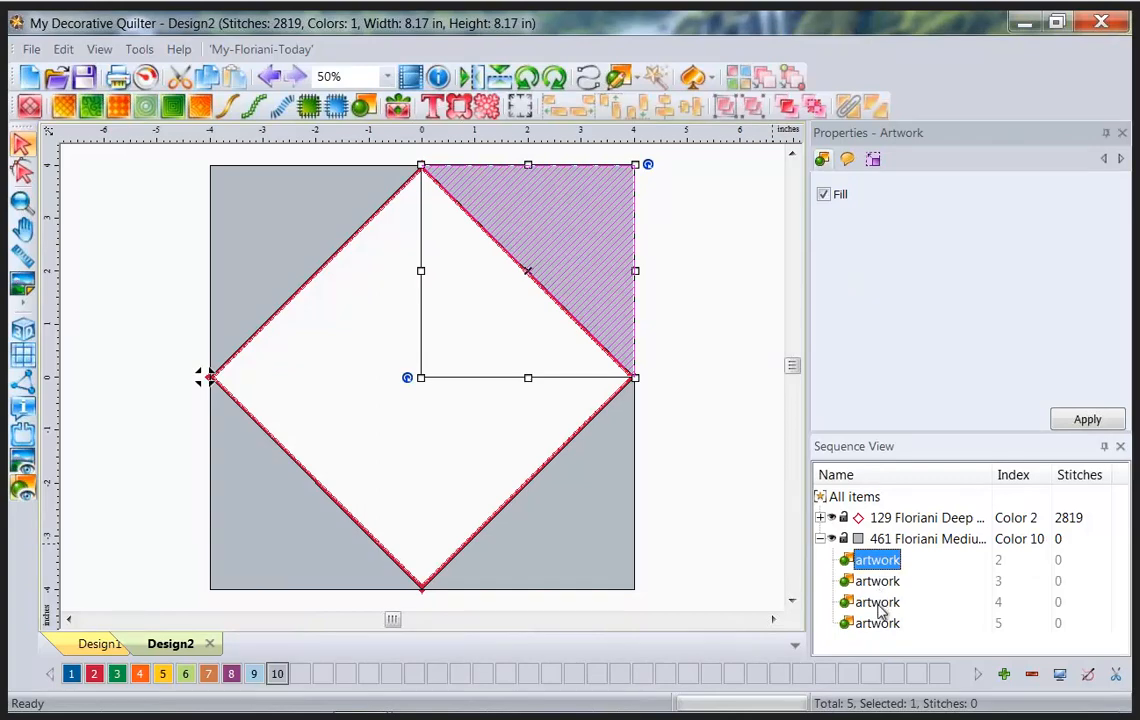
ctrl+click(868, 602)
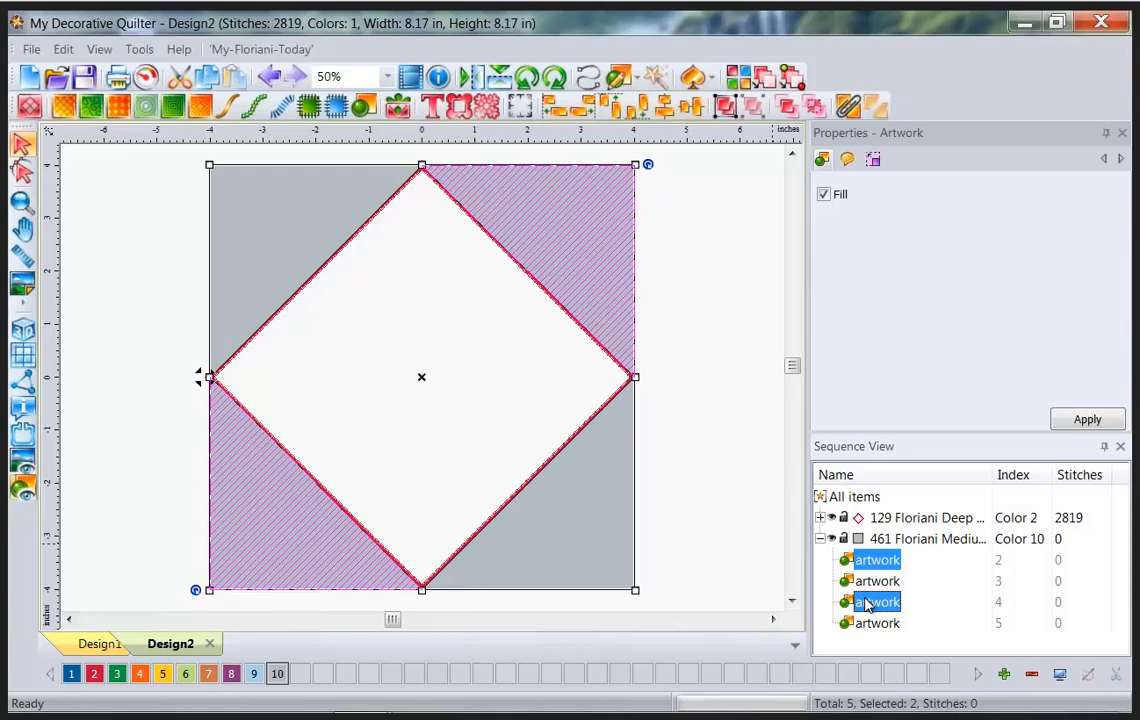
click(924, 540)
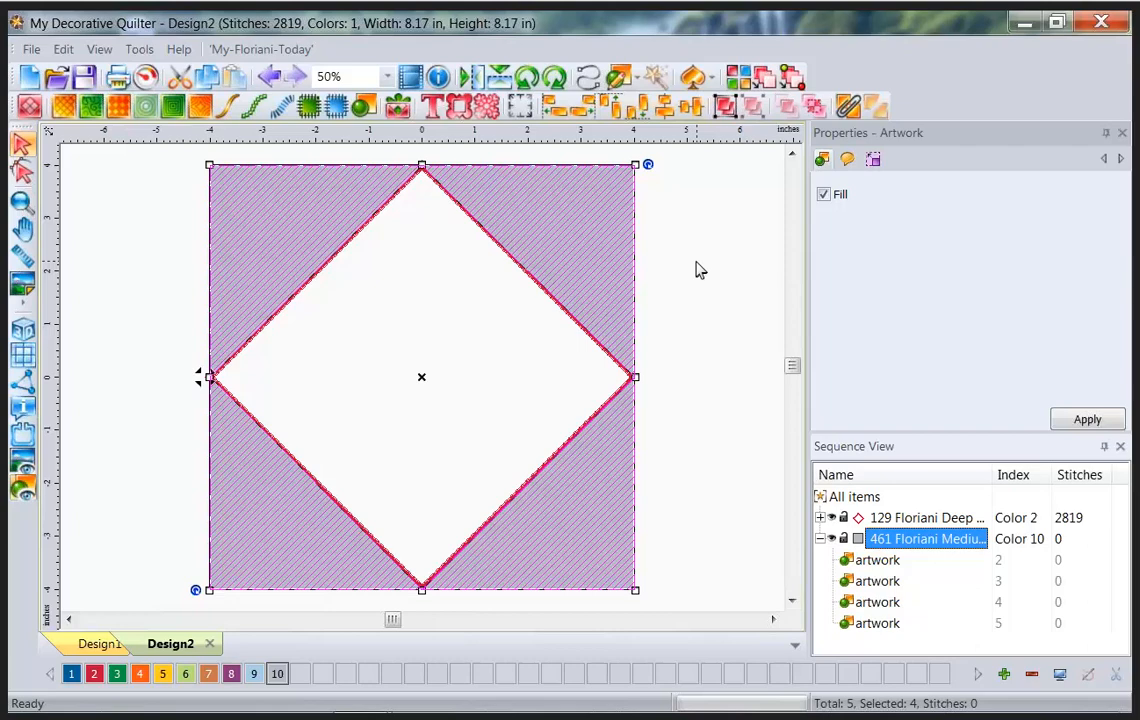
Convert the four corner triangles to a Shape Echo fill using circle shape 100.
click(201, 105)
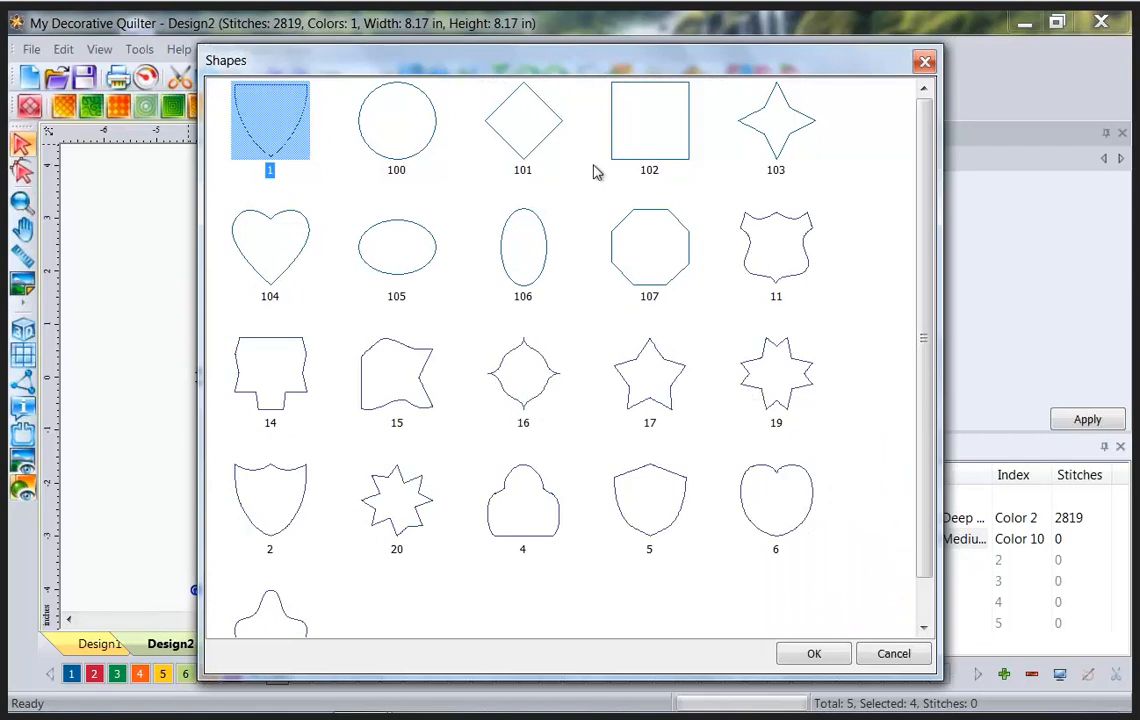
click(414, 160)
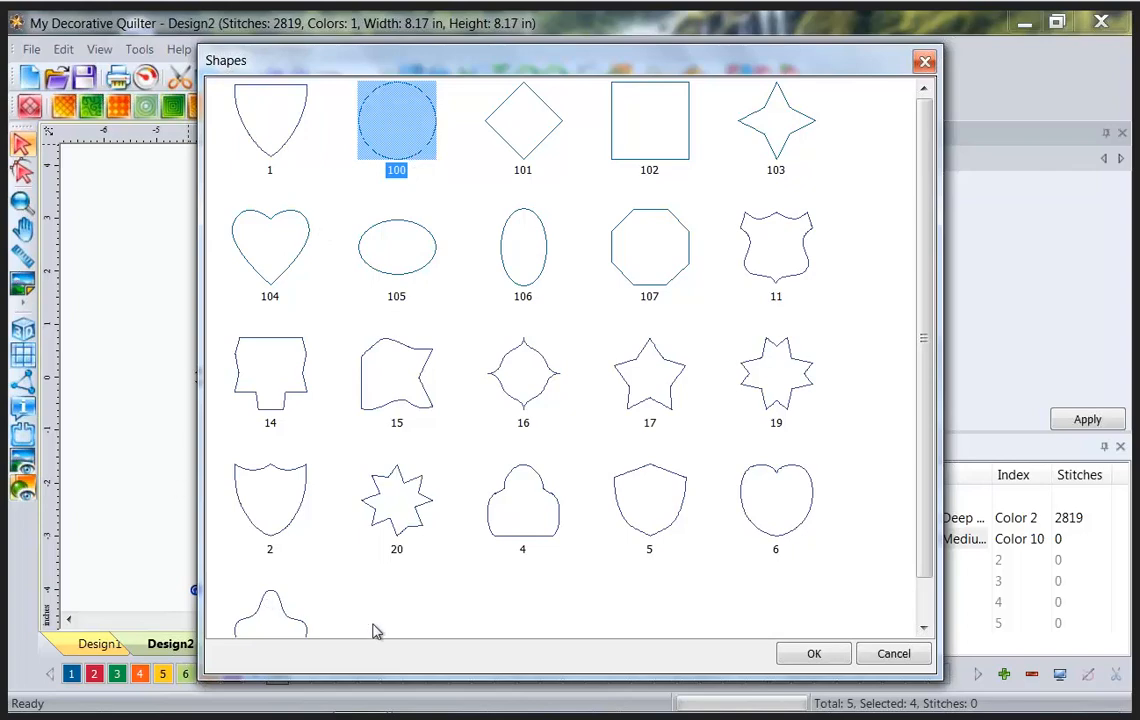
click(822, 655)
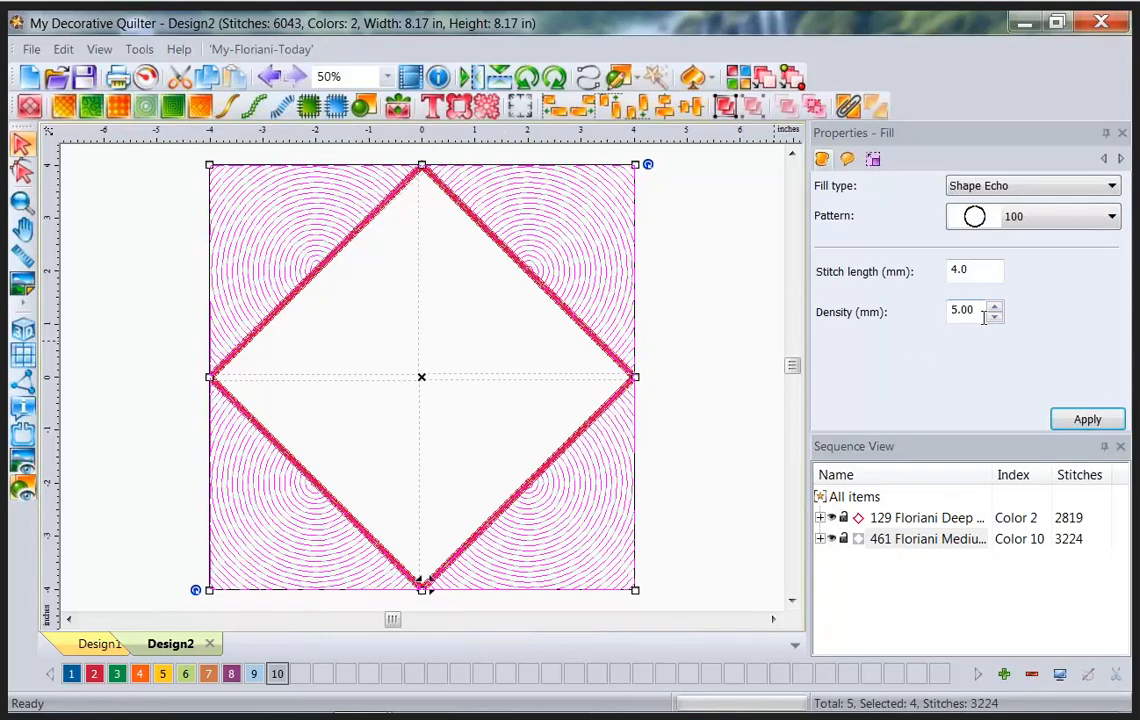
Change the corner Shape Echo fill density to 12 mm and apply it.
drag(984, 310, 820, 312)
text(12)
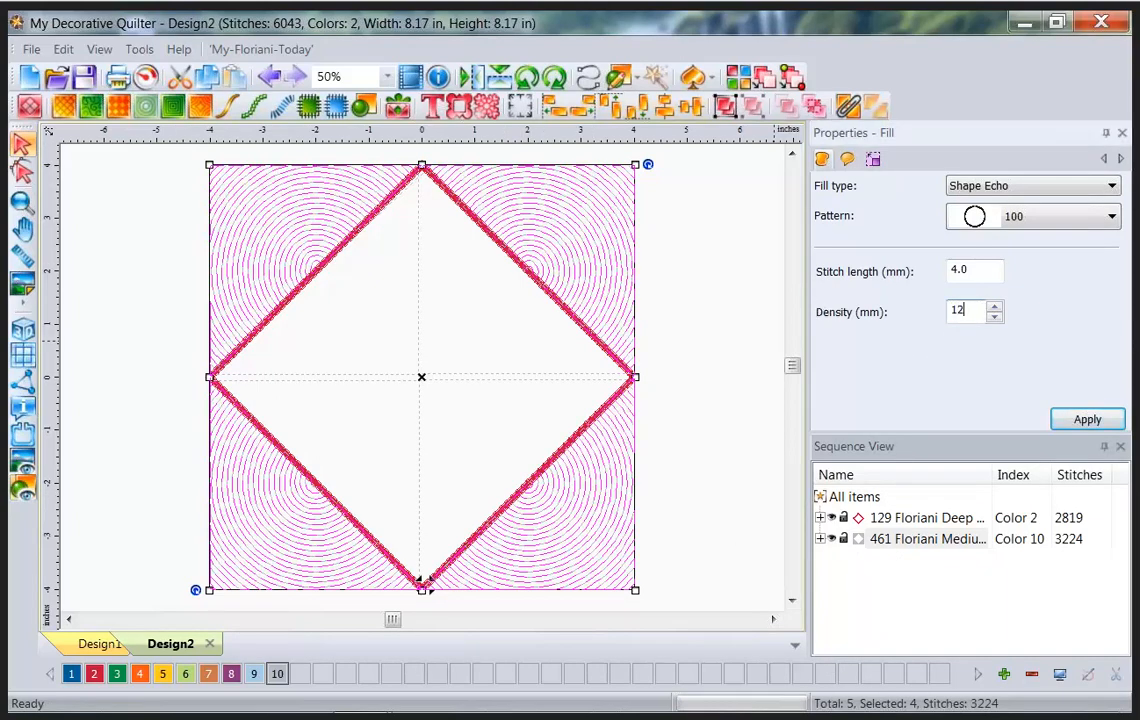
click(1088, 421)
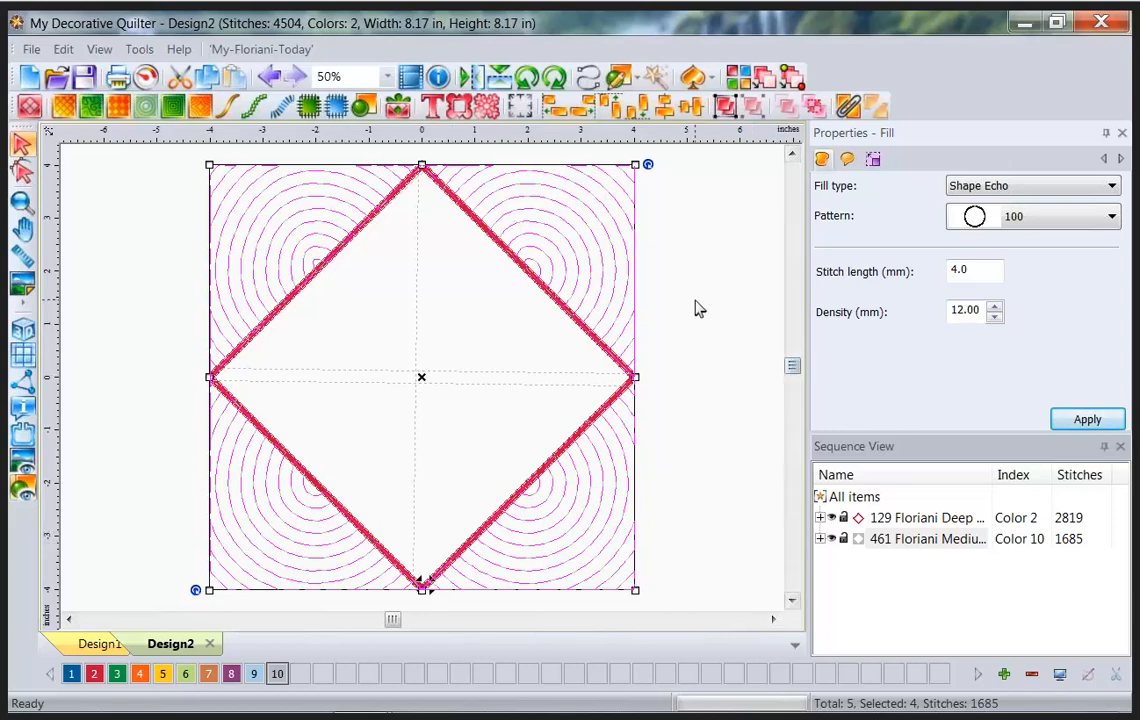
Combine the satin diamond and echo-circle fill paths into one.
key(ctrl+shift+d)
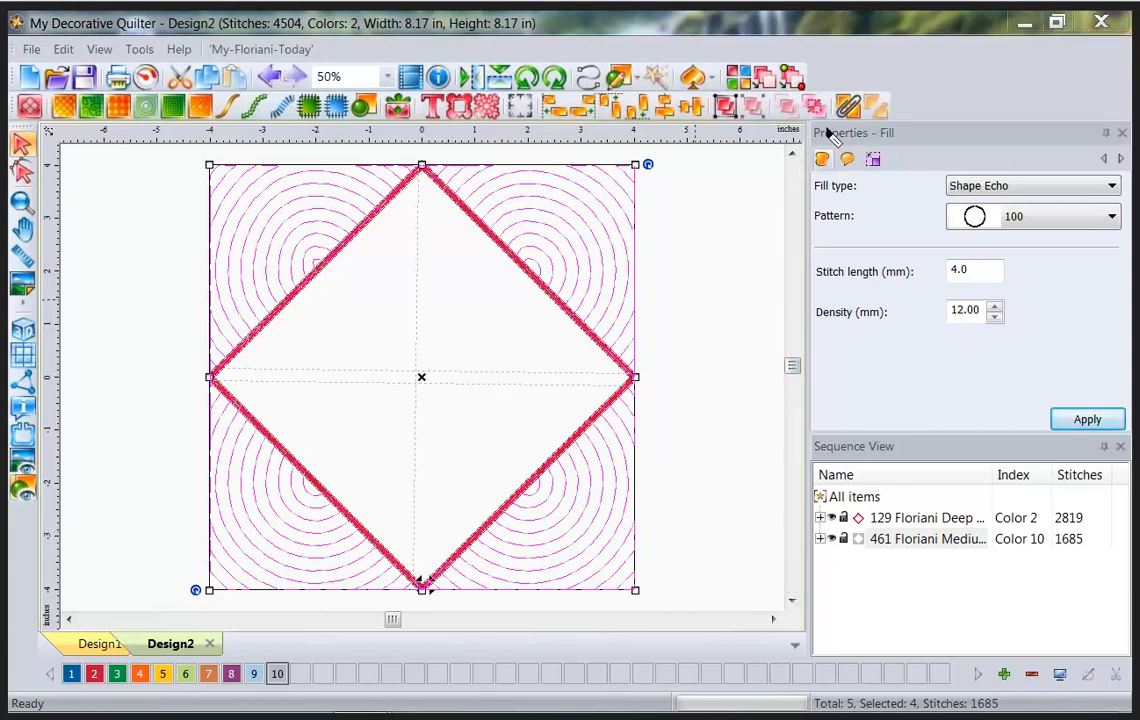
mouse_move(826, 127)
mouse_down()
mouse_move(870, 126)
mouse_move(872, 86)
mouse_move(832, 86)
mouse_move(826, 130)
mouse_up()
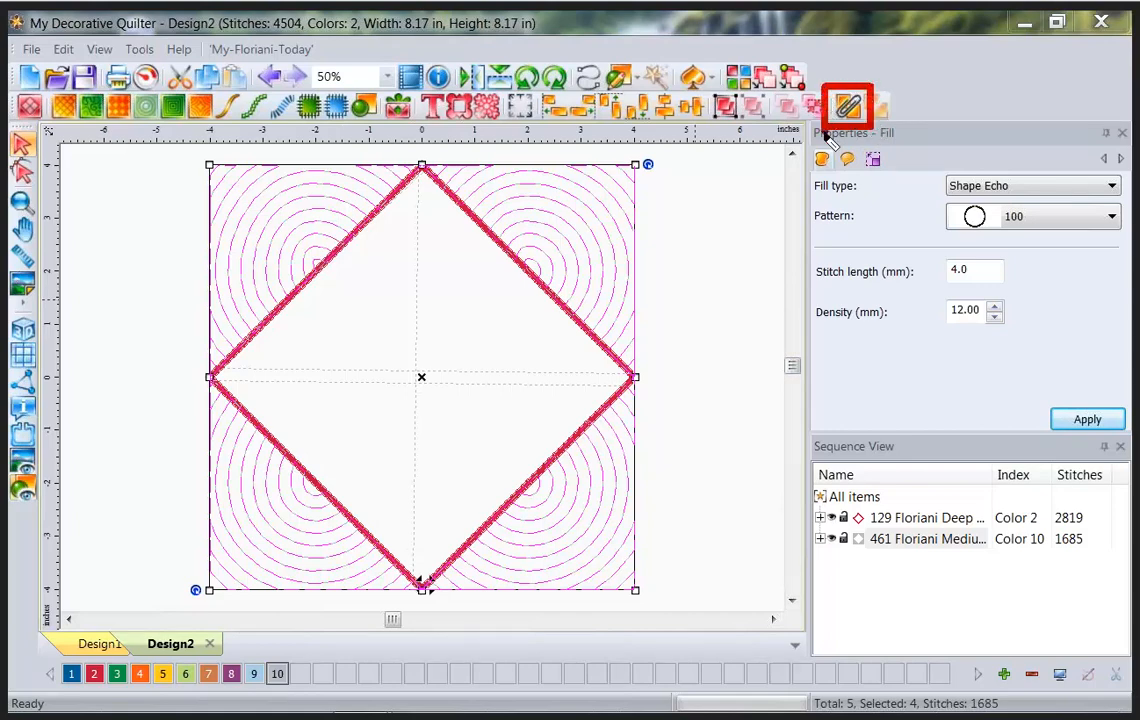
key(Escape)
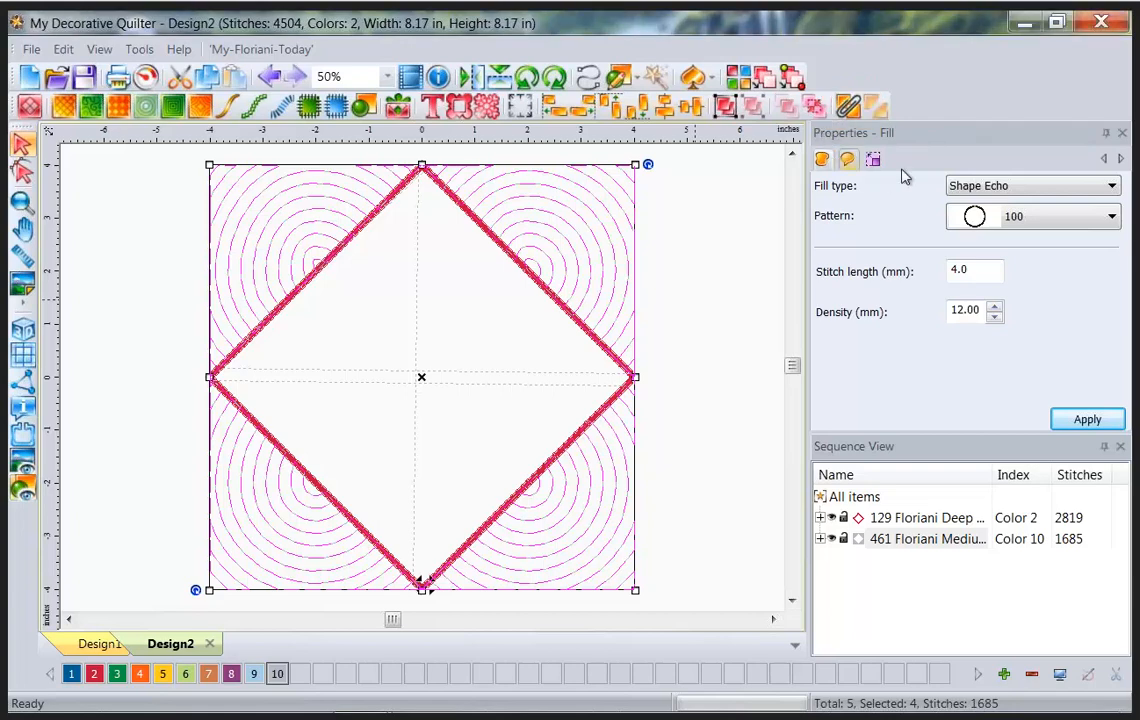
click(847, 110)
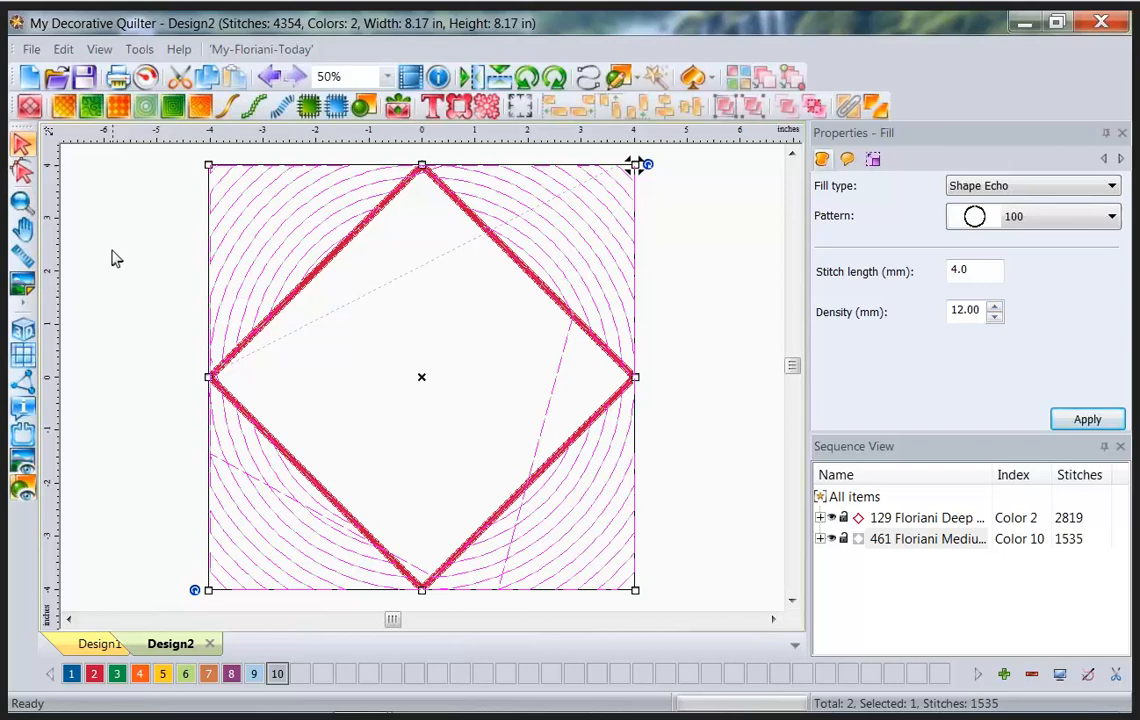
Create the new blank Design3 and bring up the Load Backdrop dialog.
click(19, 287)
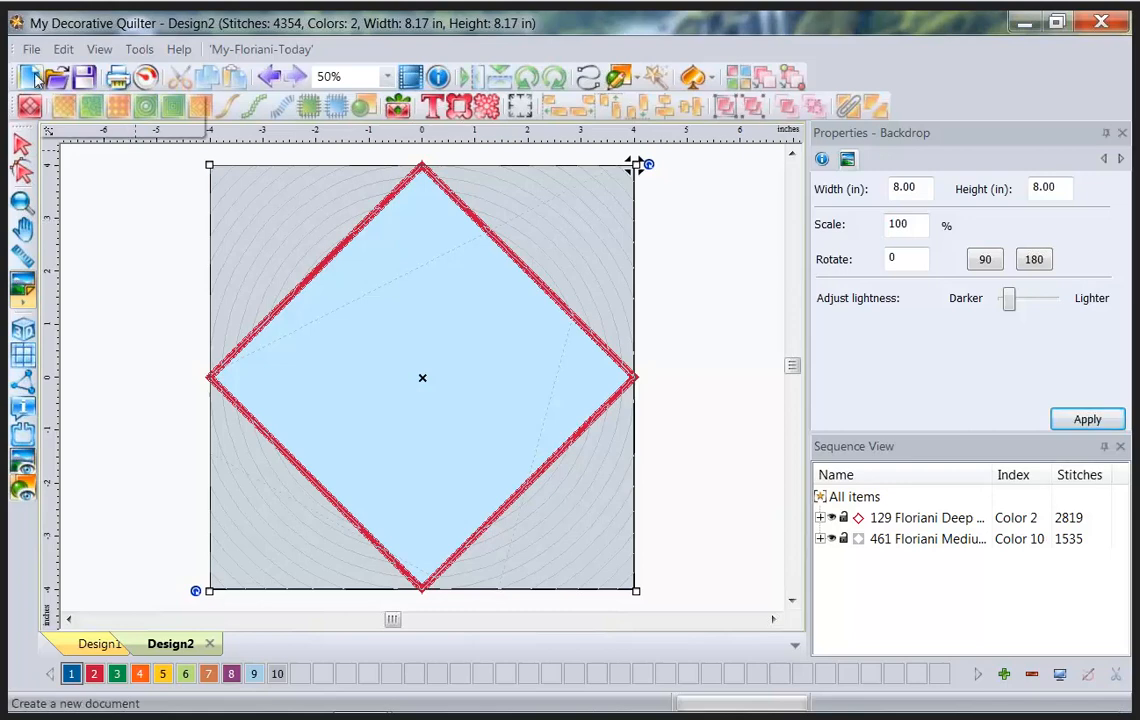
click(33, 79)
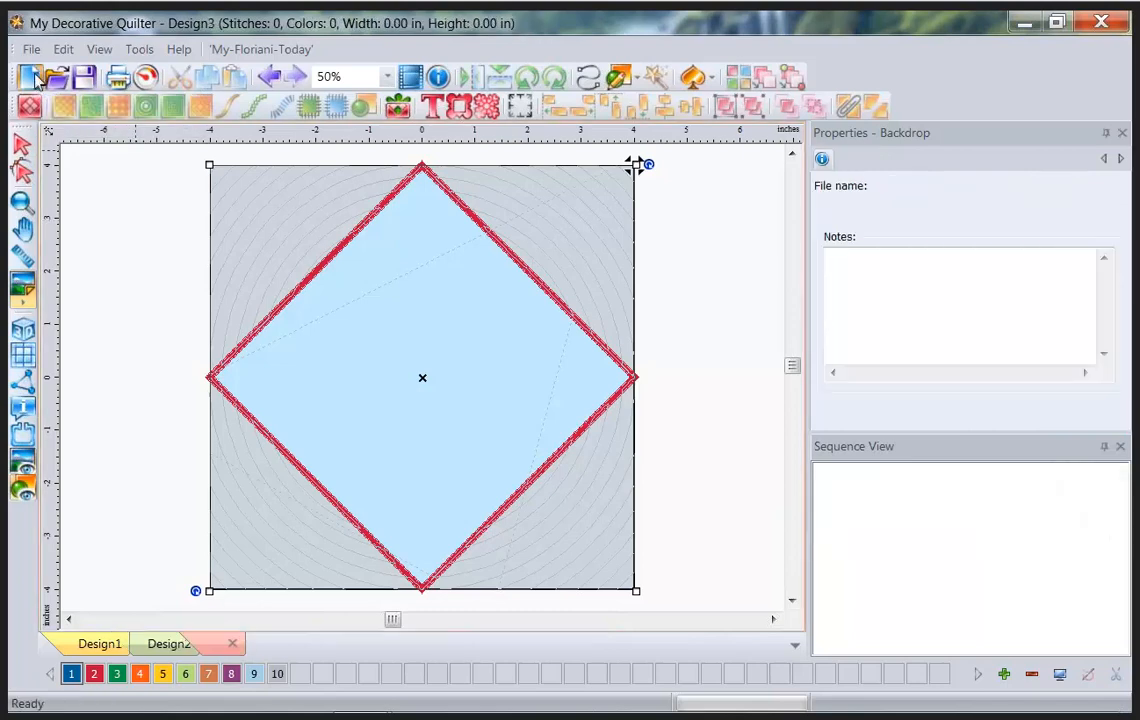
click(24, 291)
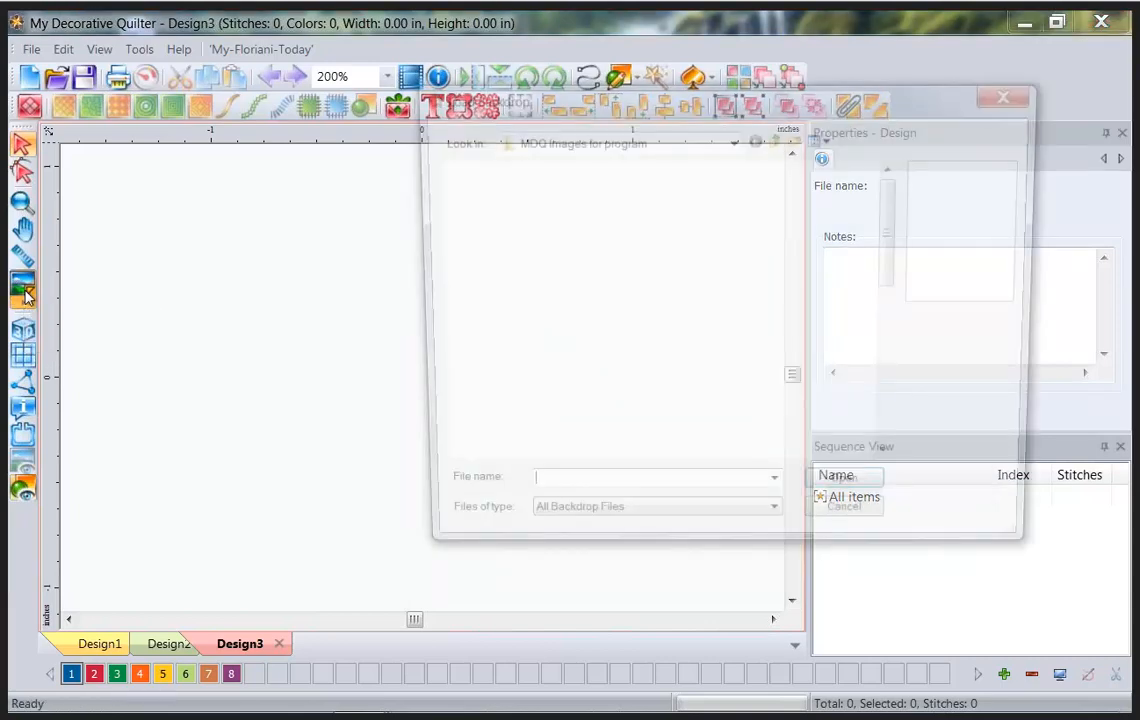
Choose the 4star quilt photo and load it as Design3's backdrop.
click(603, 215)
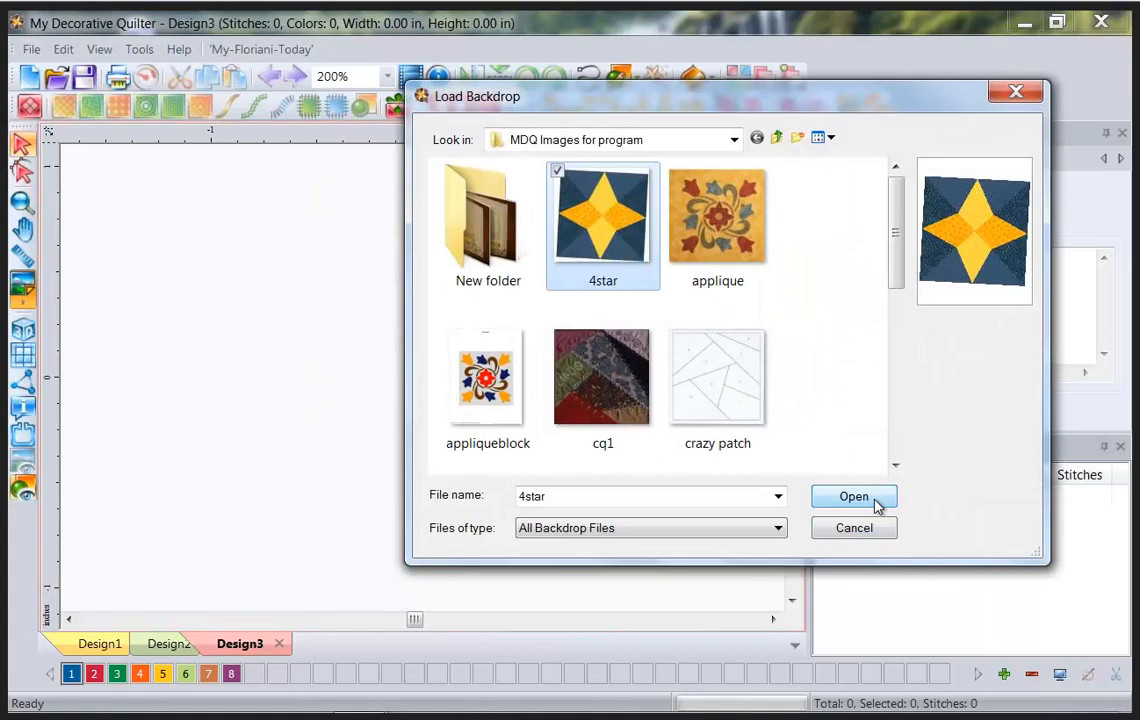
click(876, 506)
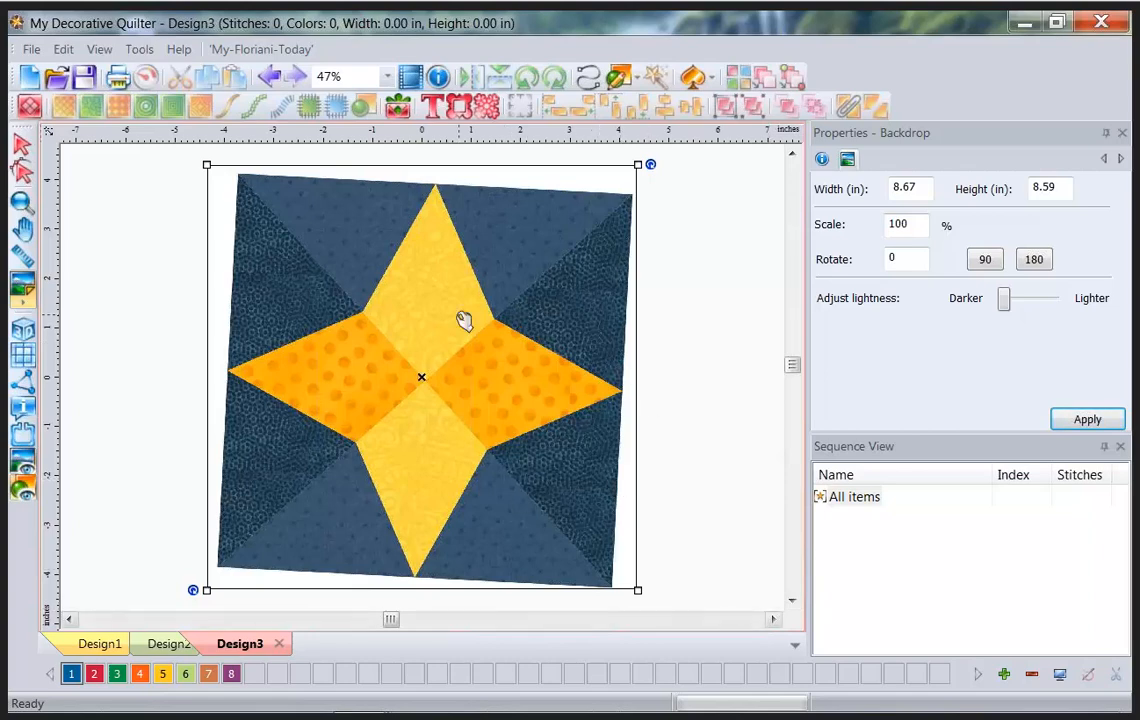
Level the 4star backdrop with Define Horizon, marking its top-left and top-right corners.
right_click(421, 382)
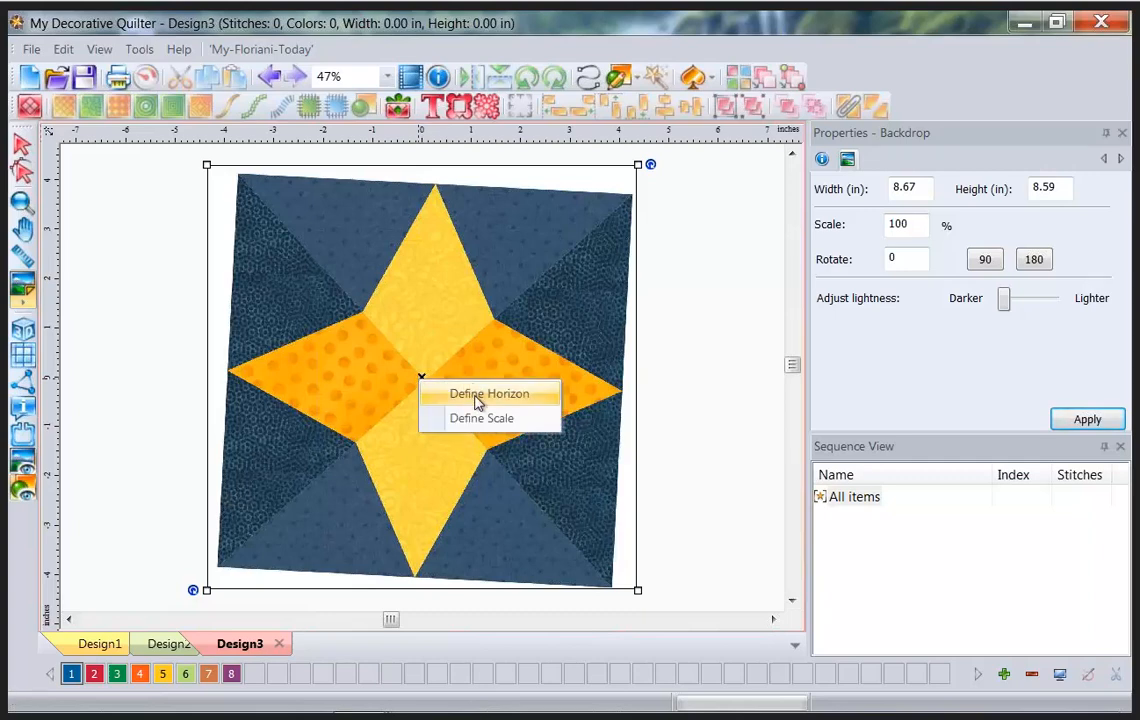
click(402, 390)
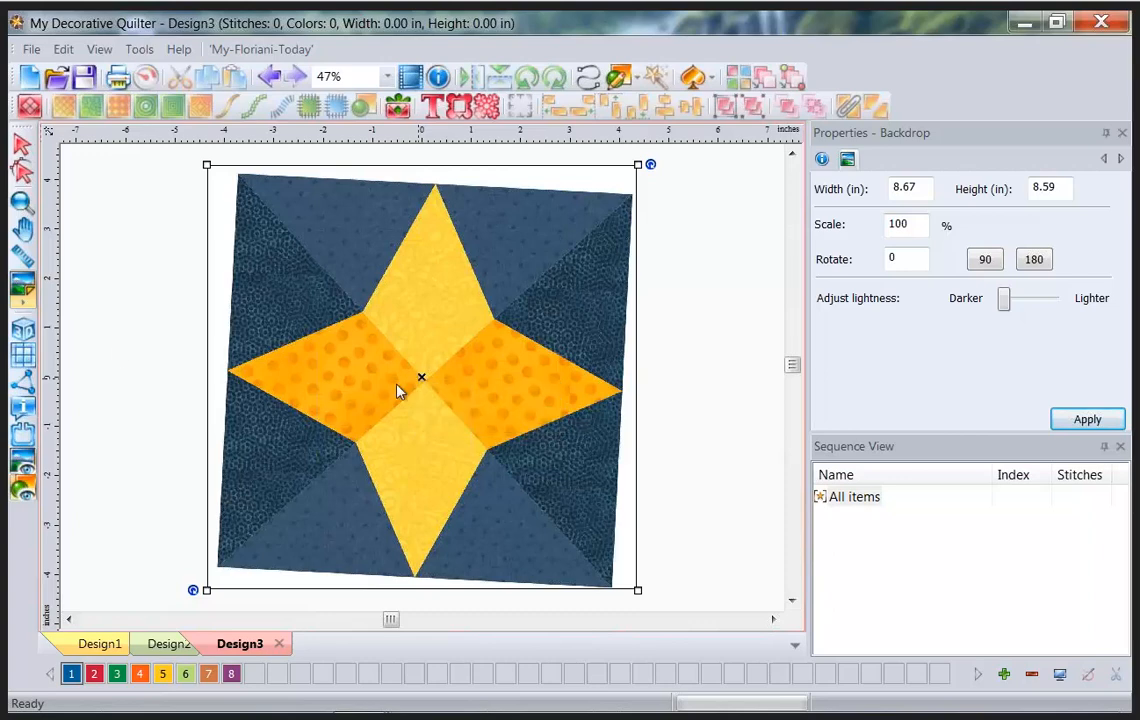
click(22, 308)
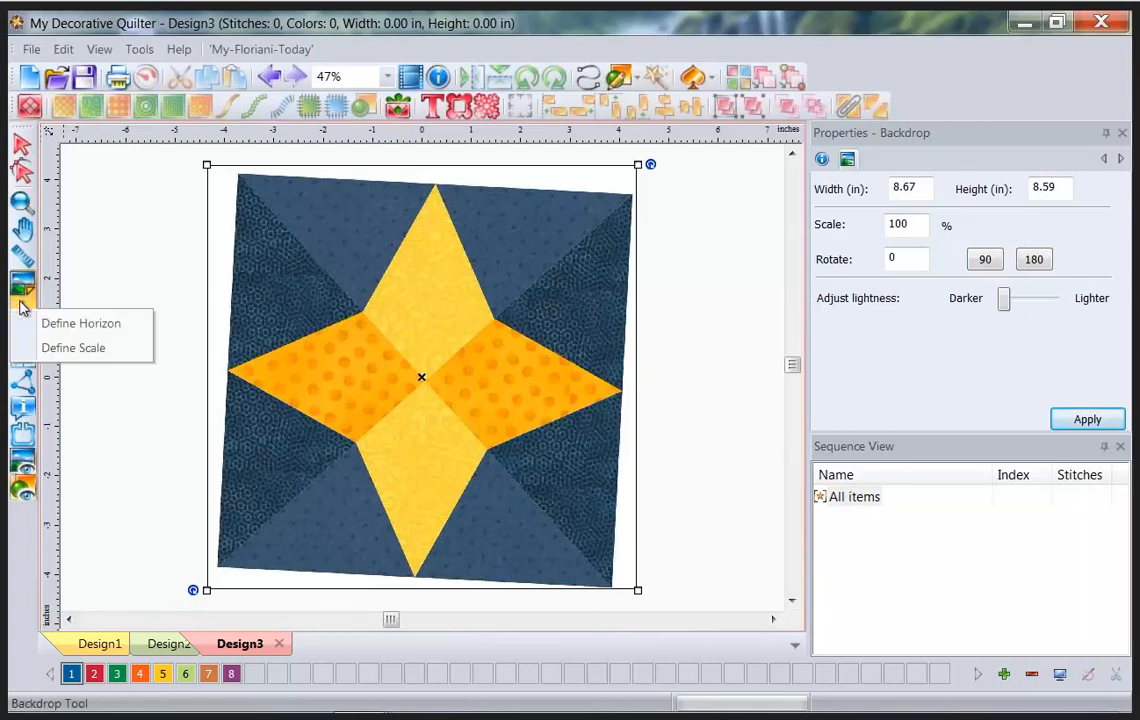
click(72, 325)
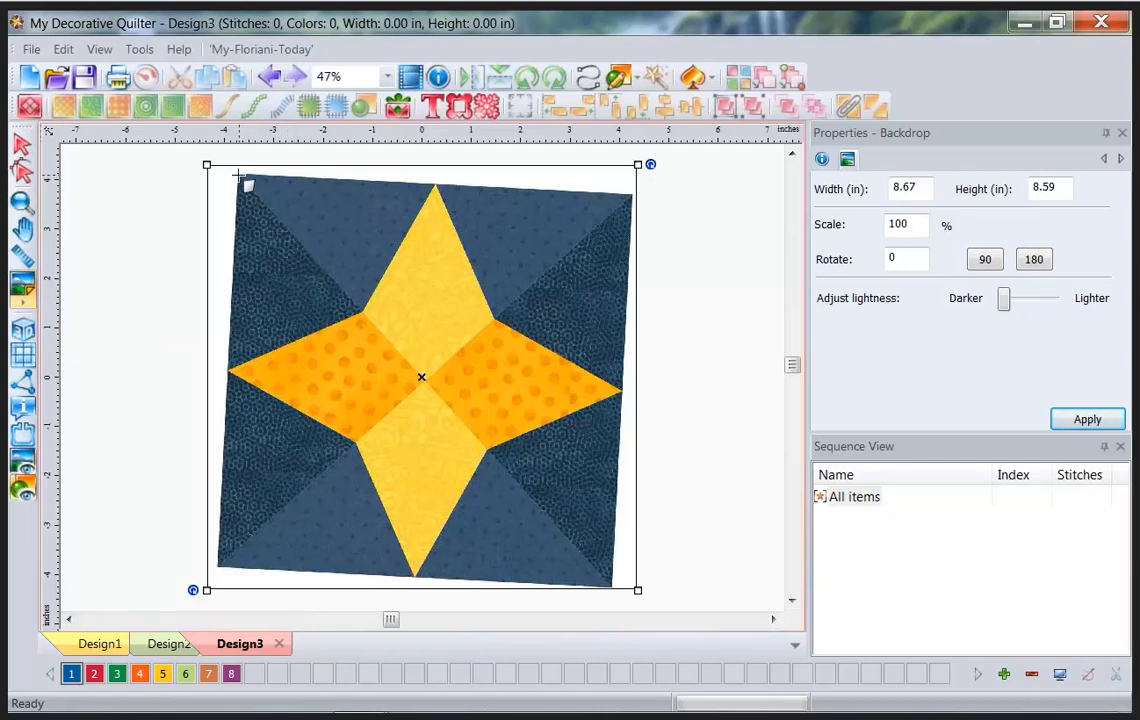
click(238, 175)
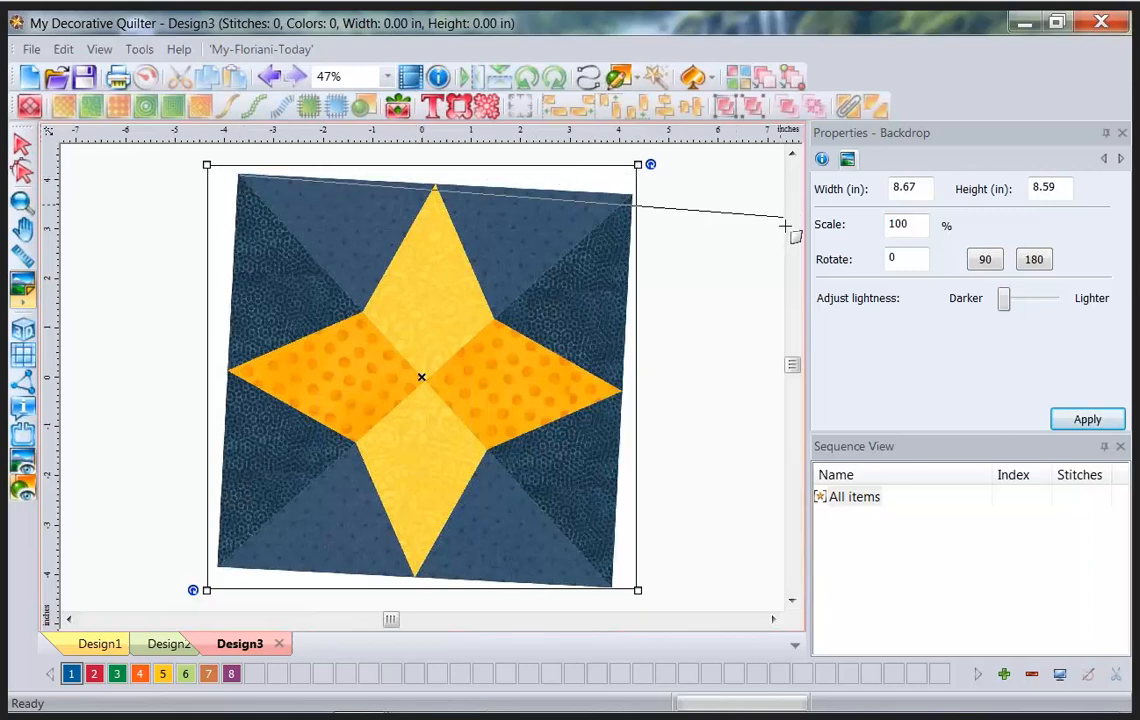
click(633, 193)
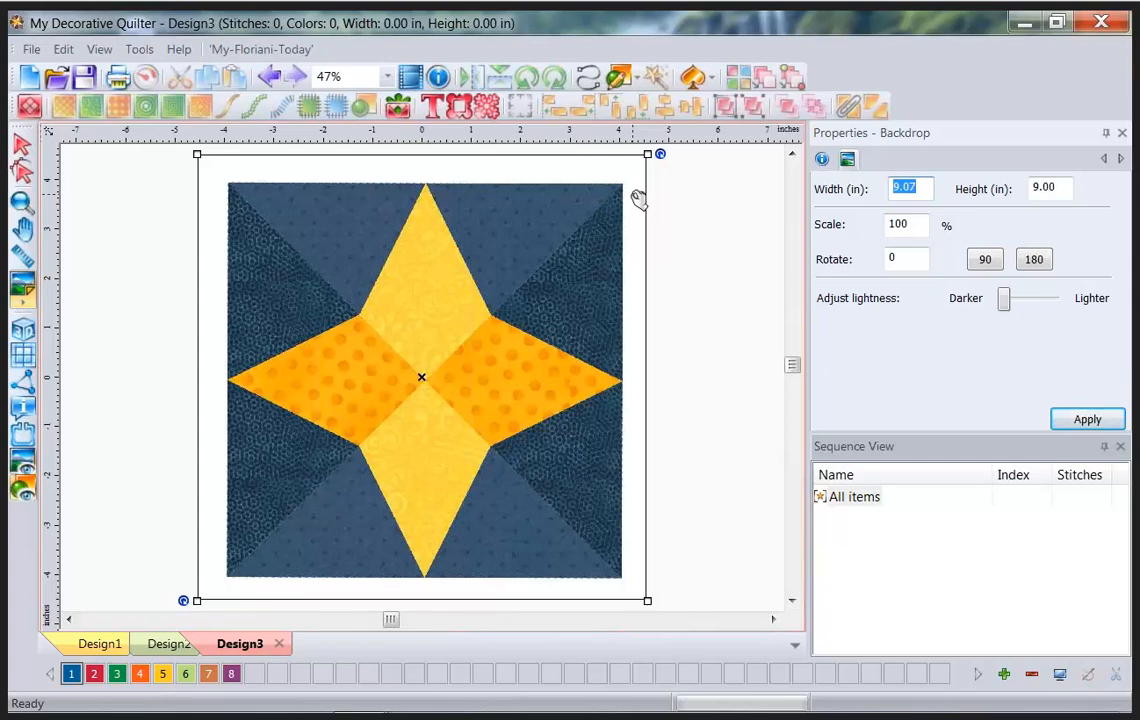
Set the background colour around the design to light grey.
click(1062, 675)
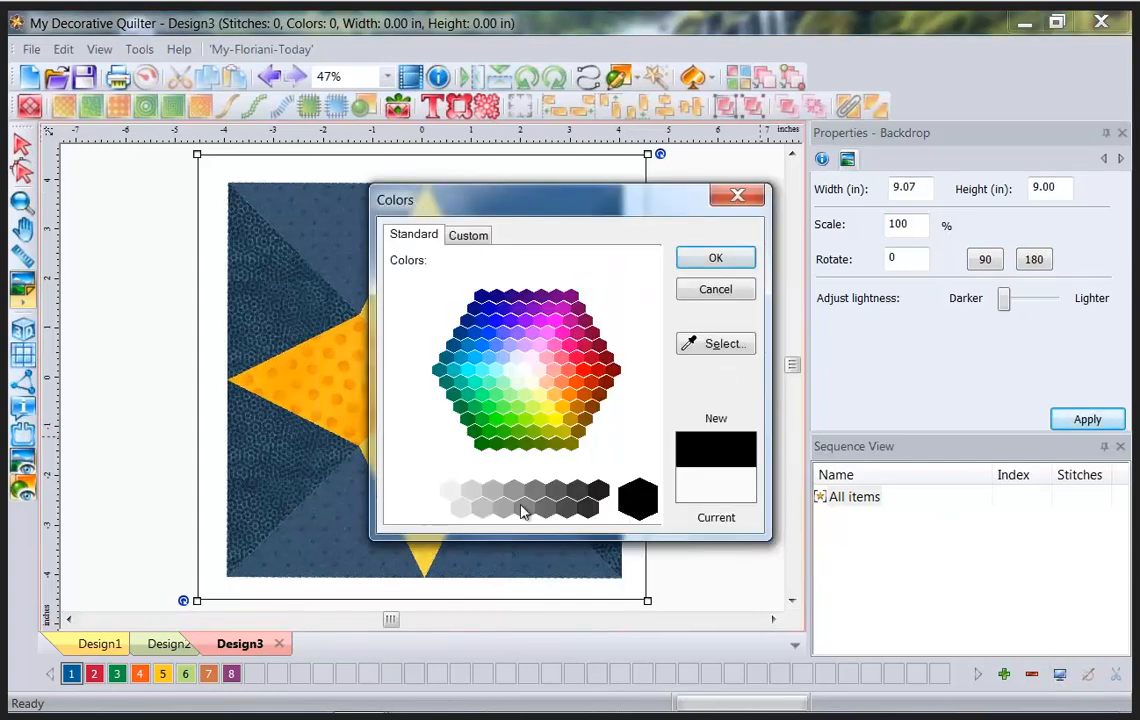
click(472, 490)
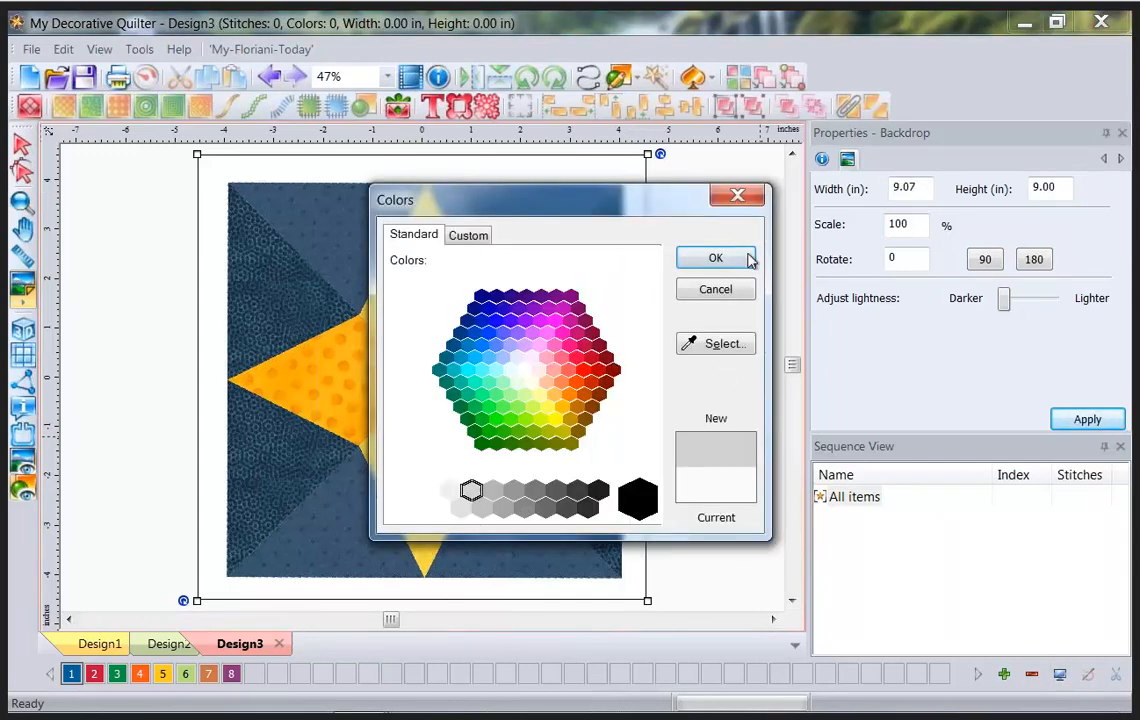
click(749, 259)
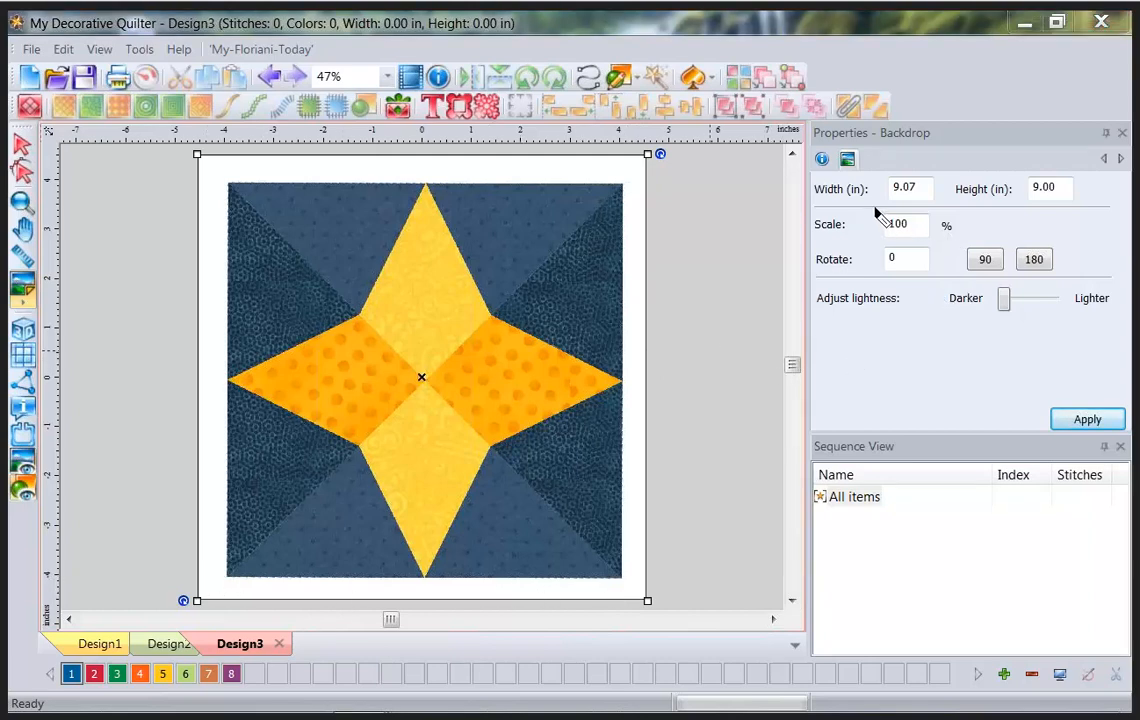
Adjust the 4star backdrop so it measures 9.07 × 9.00 in.
drag(872, 206, 943, 211)
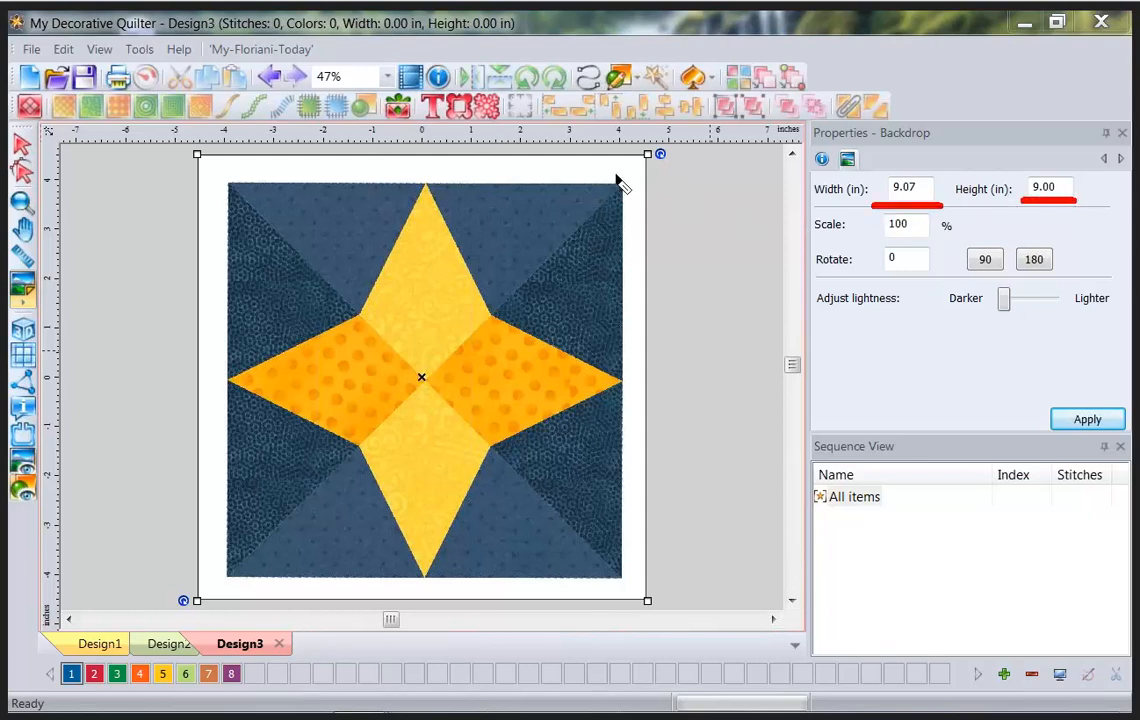
mouse_move(600, 157)
mouse_down()
mouse_move(613, 262)
mouse_move(616, 595)
mouse_up()
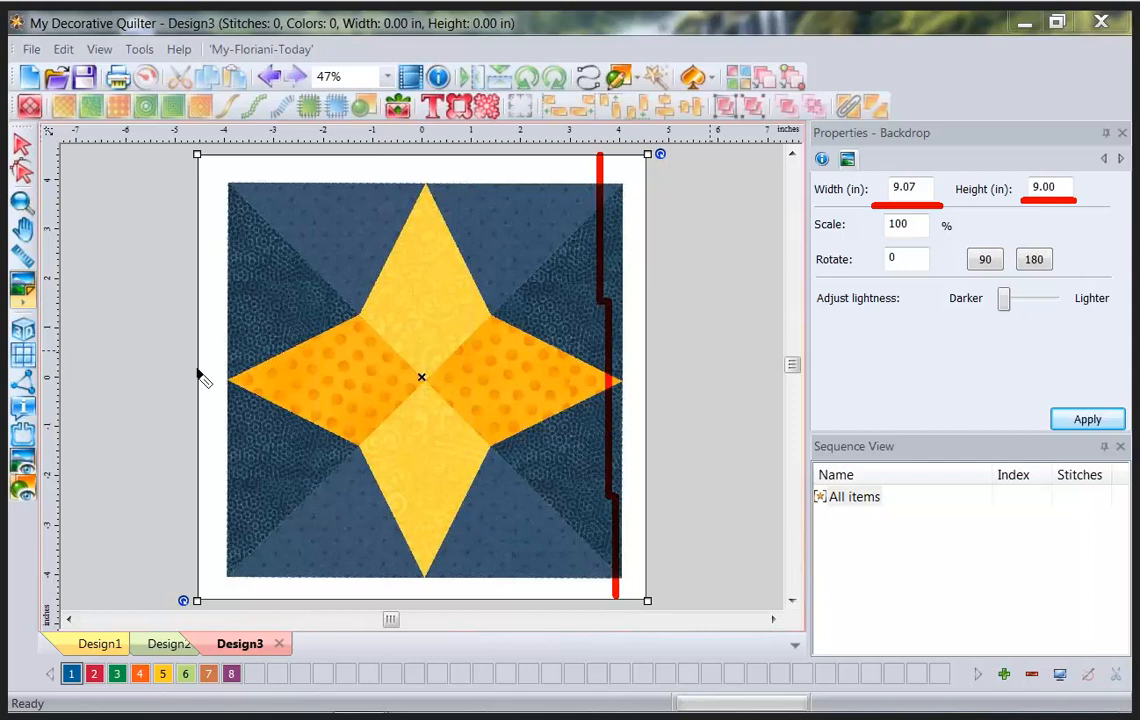
drag(198, 370, 645, 405)
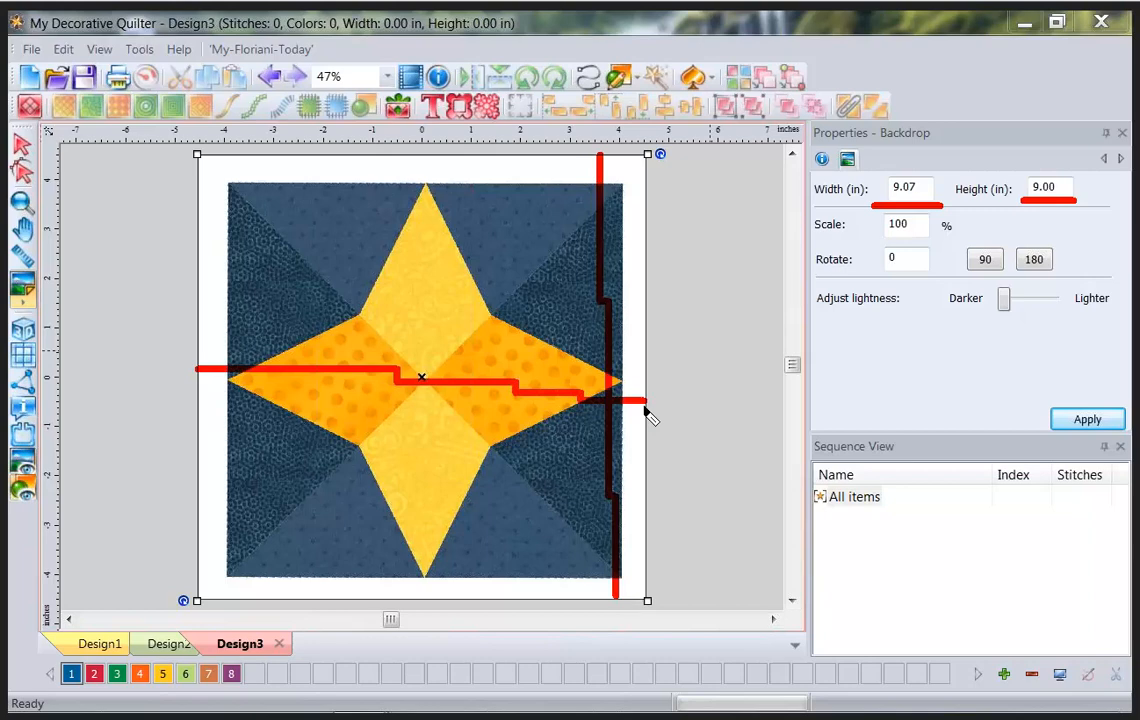
key(Escape)
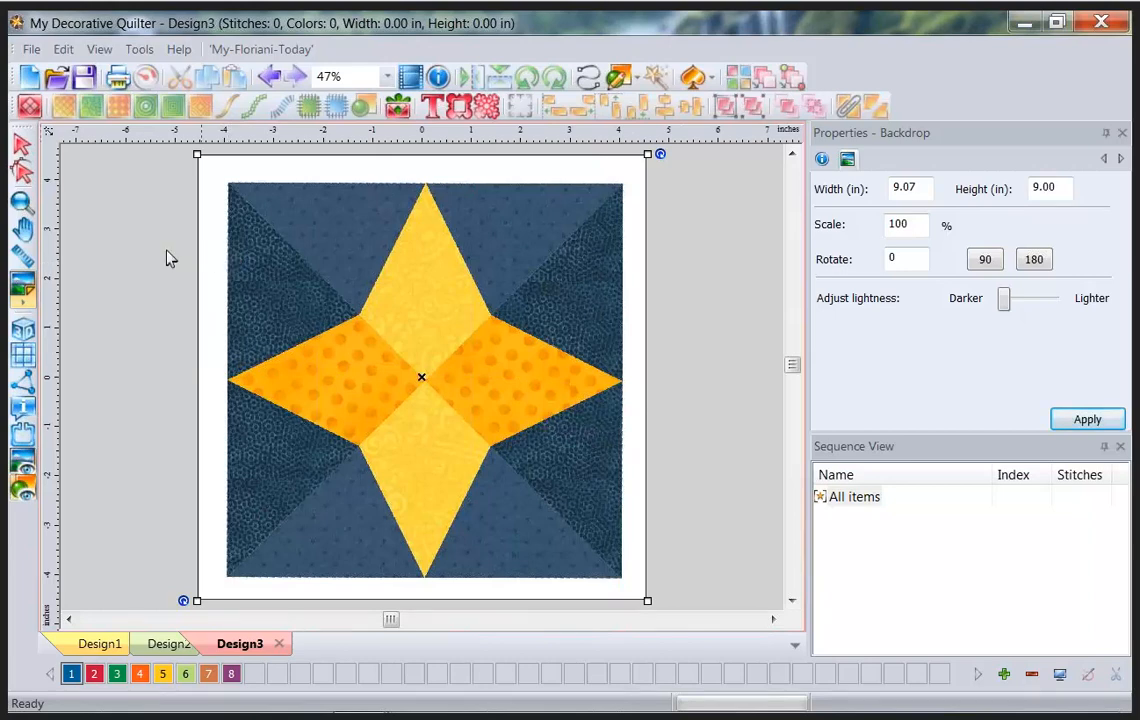
click(227, 377)
drag(294, 382, 621, 394)
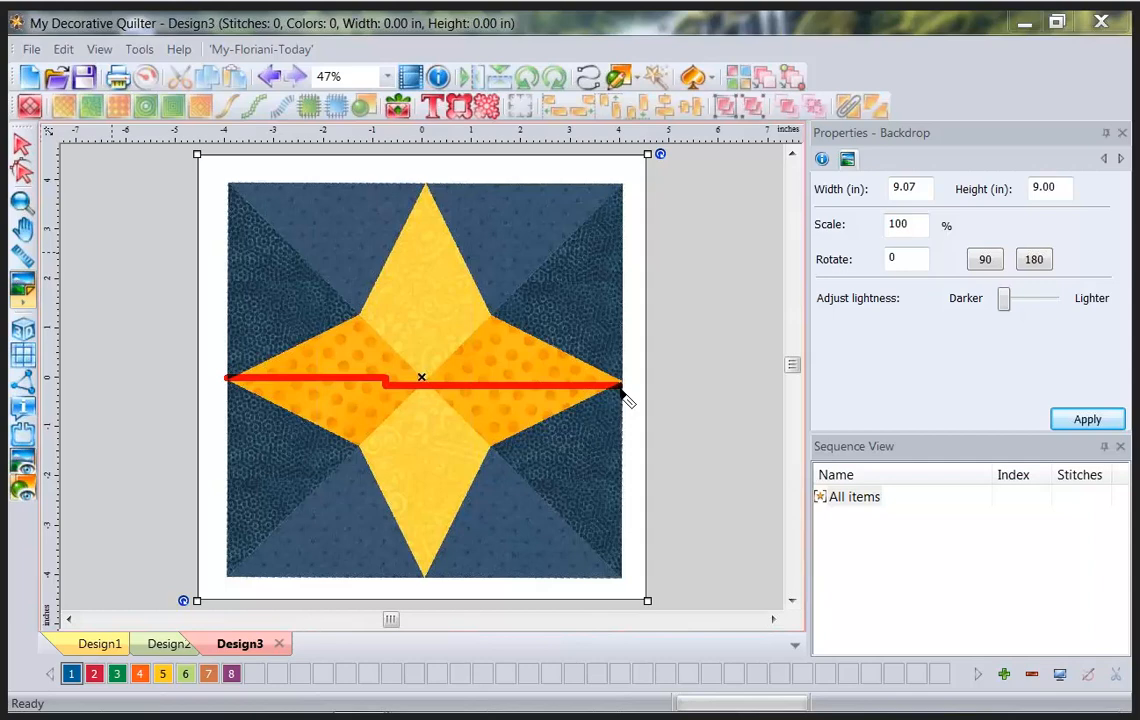
key(Escape)
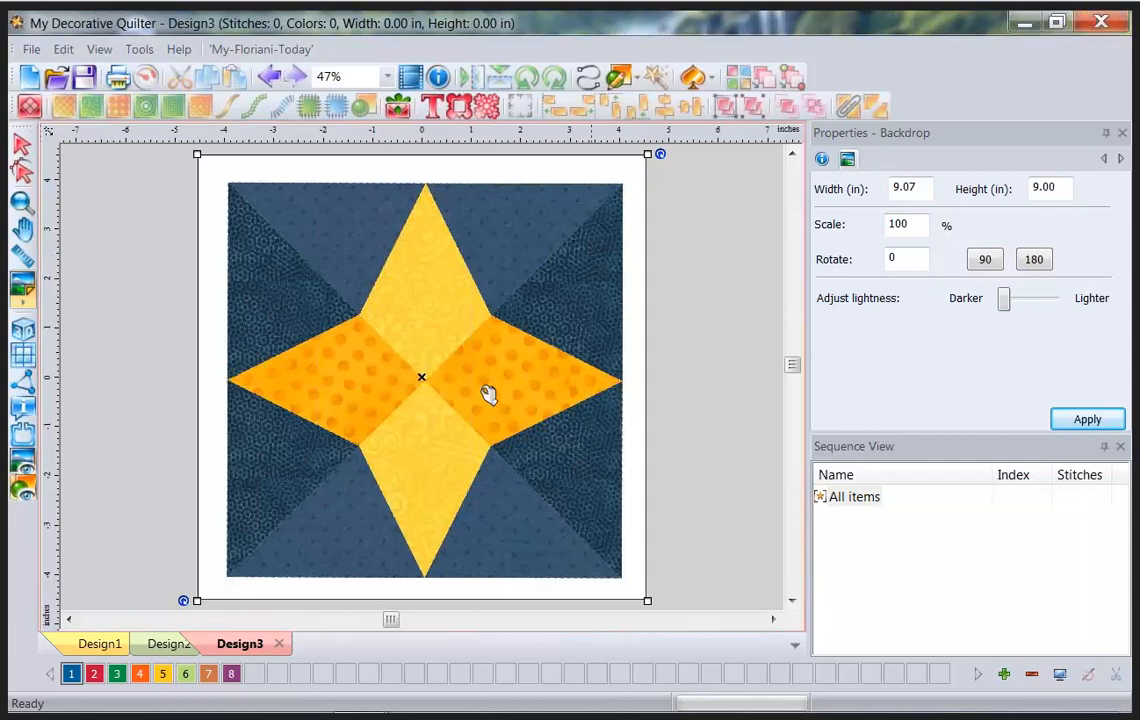
Define the backdrop scale as 8.25 in across the star's tips, then ruler-check it reads about 8.26 in.
right_click(361, 375)
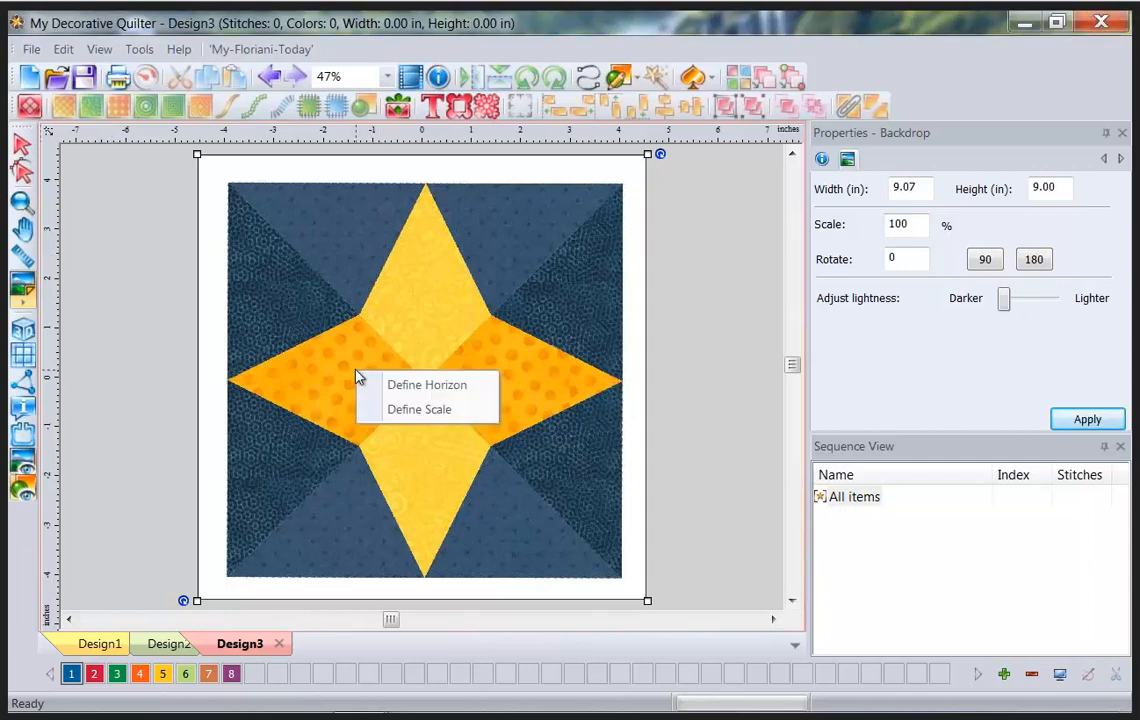
click(392, 411)
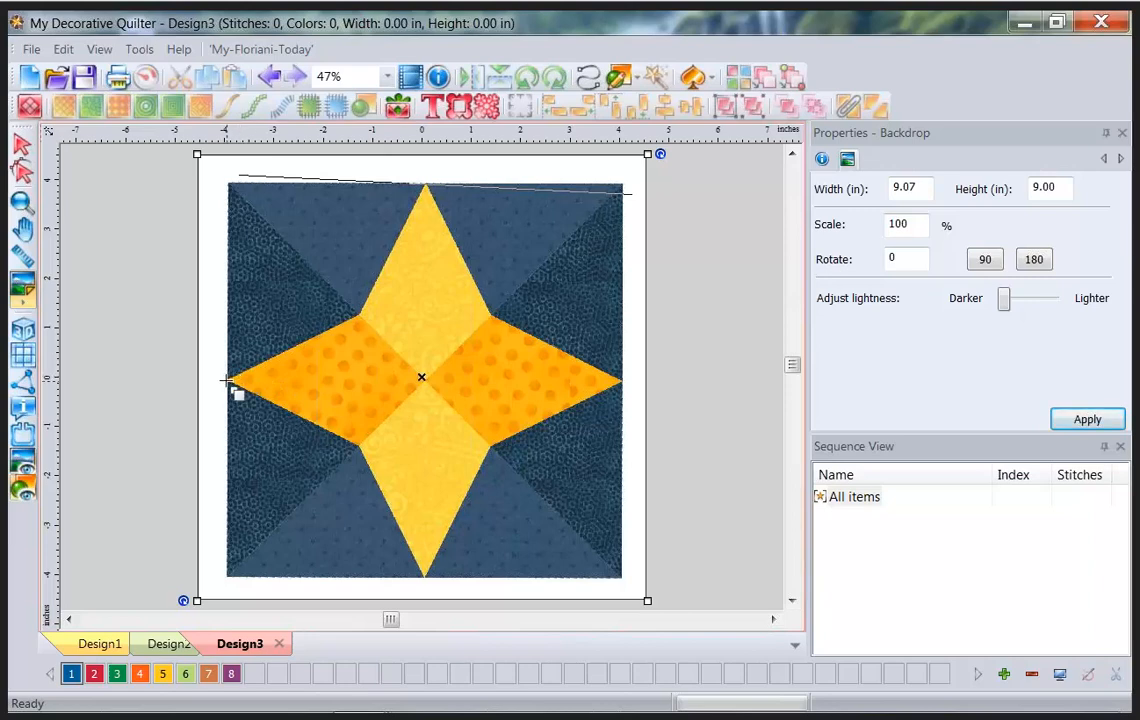
drag(229, 380, 622, 386)
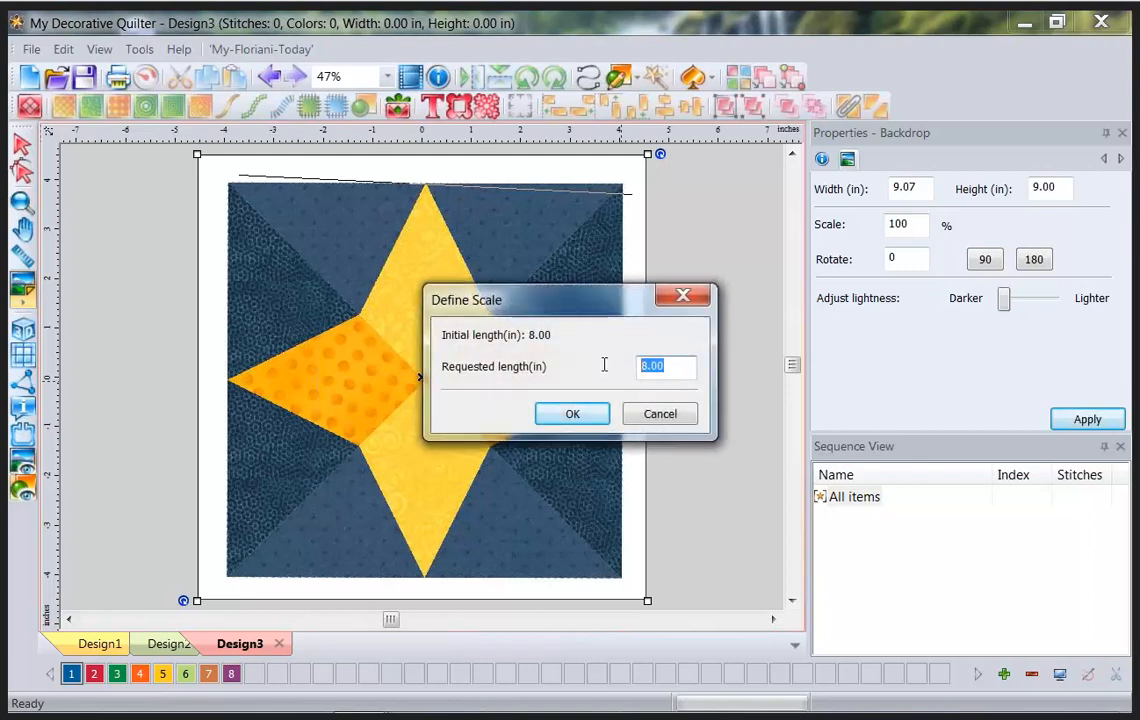
text(8.25)
click(575, 414)
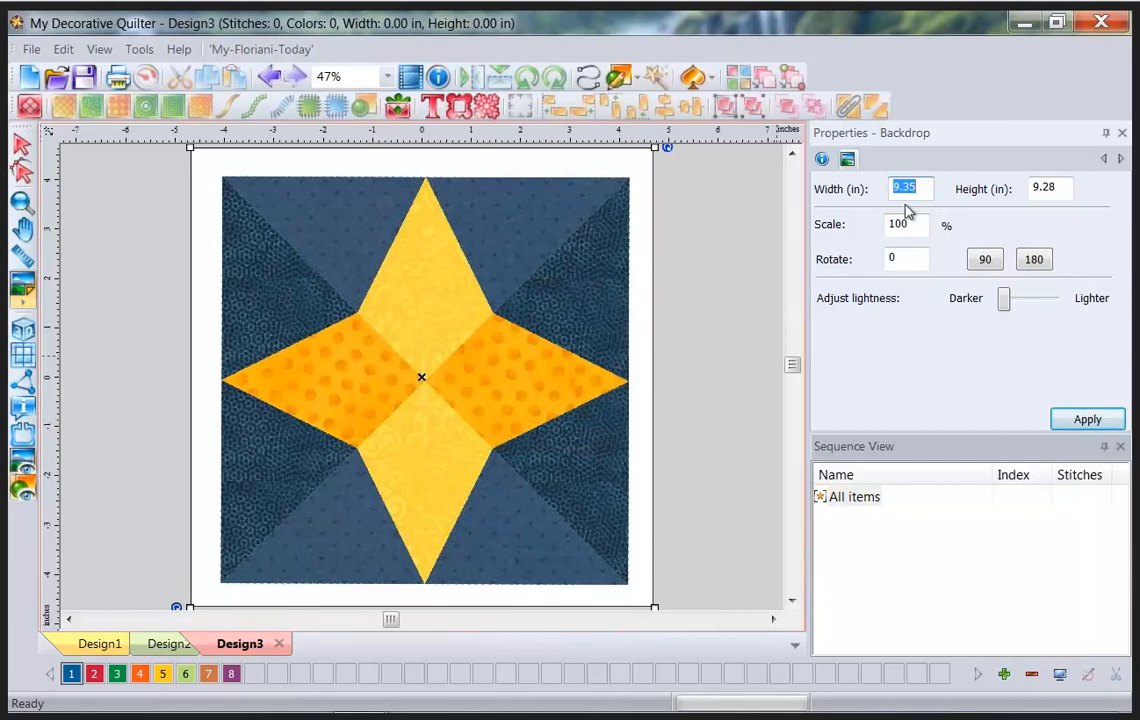
click(22, 256)
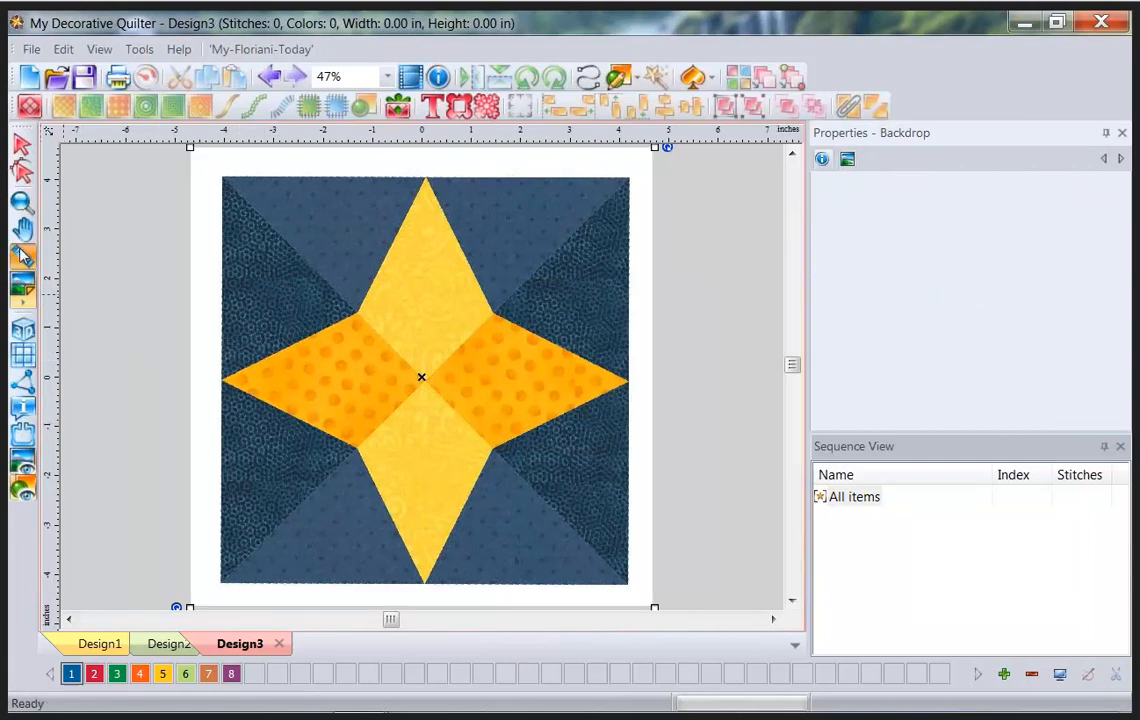
drag(221, 383, 629, 380)
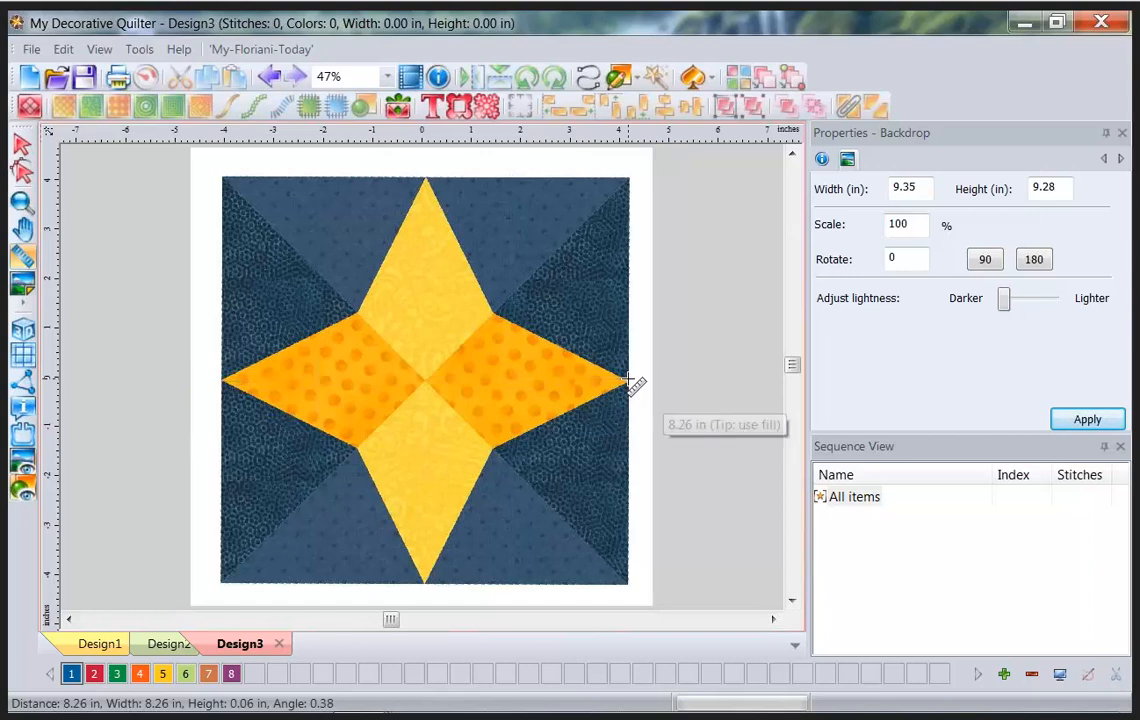
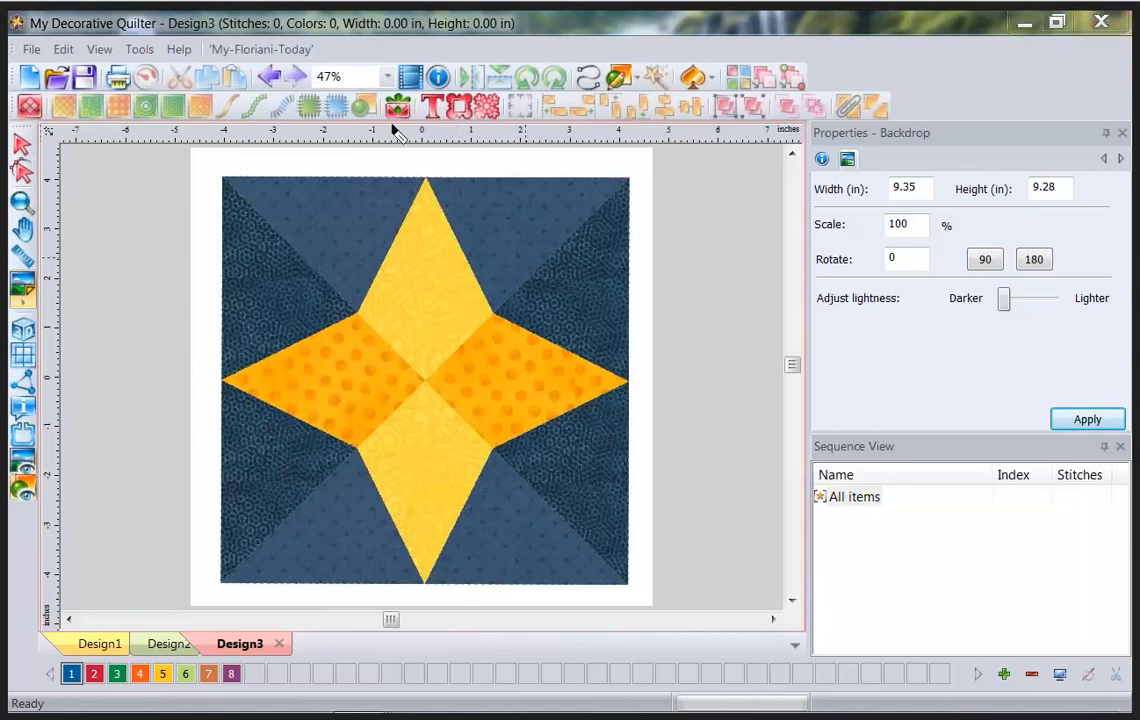
Open the embellishment library and browse the Blocks, Branch, Butterfly and Celtic categories.
mouse_move(371, 124)
mouse_down()
mouse_move(421, 117)
mouse_move(422, 91)
mouse_move(384, 90)
mouse_move(377, 127)
mouse_up()
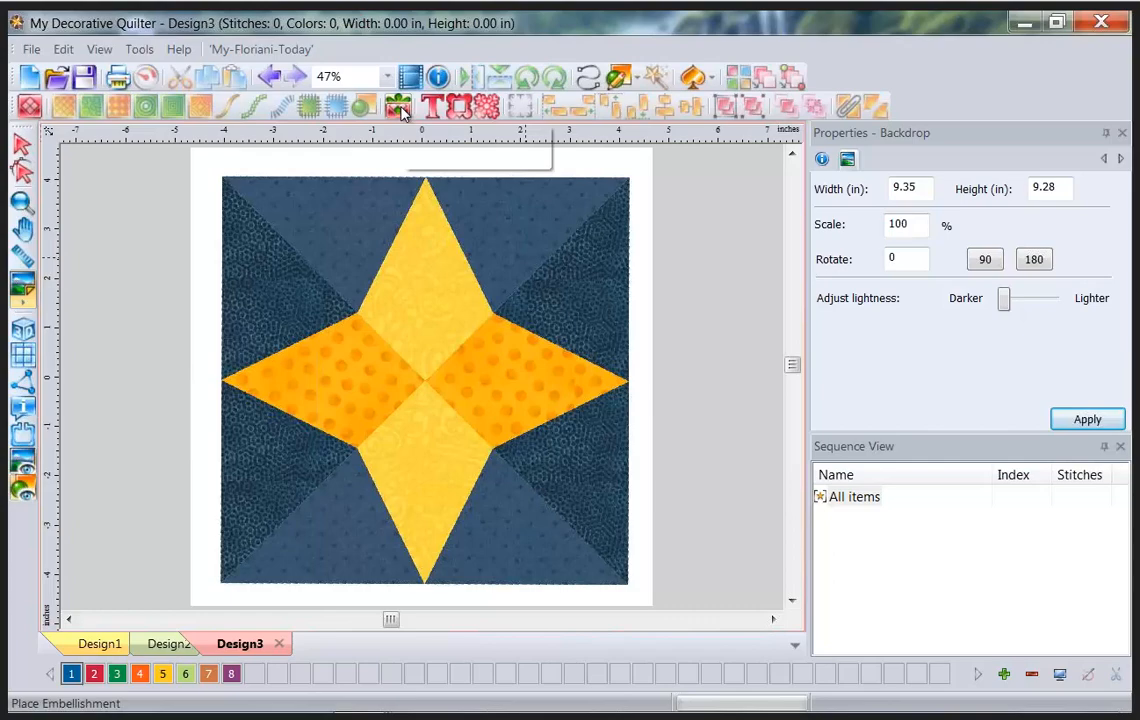
click(398, 107)
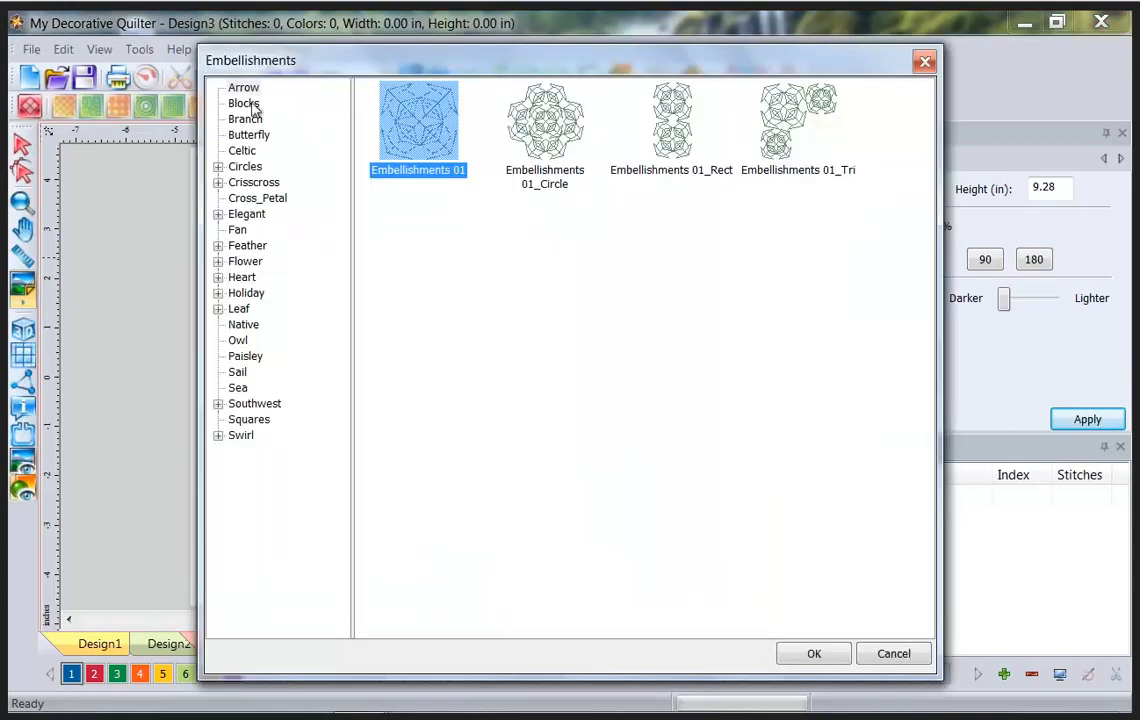
click(244, 104)
click(249, 120)
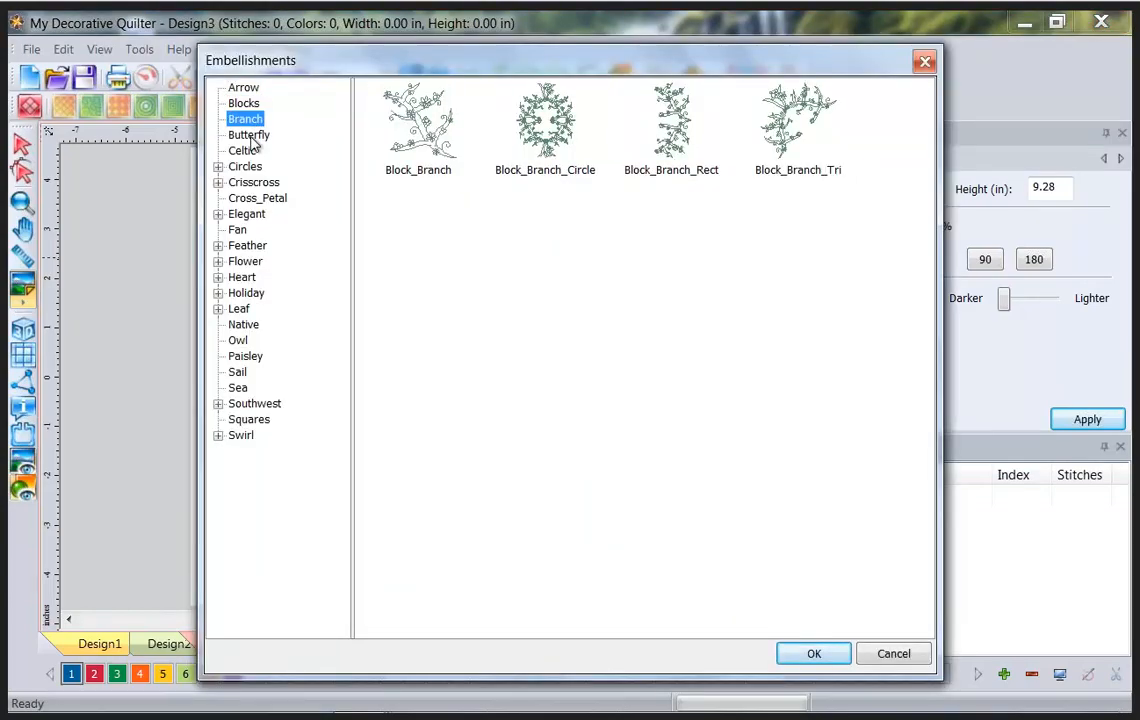
click(250, 135)
click(244, 152)
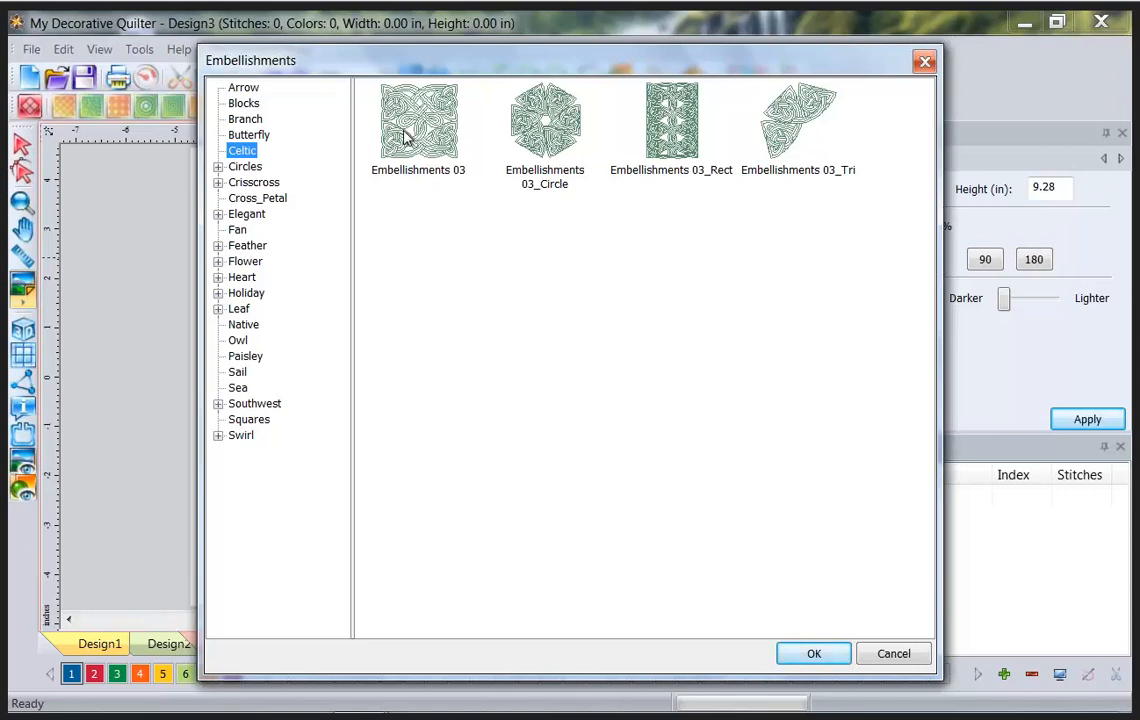
Preview the Circles 01–02 and Feather 01–03 embellishment designs.
click(218, 166)
click(268, 184)
click(255, 198)
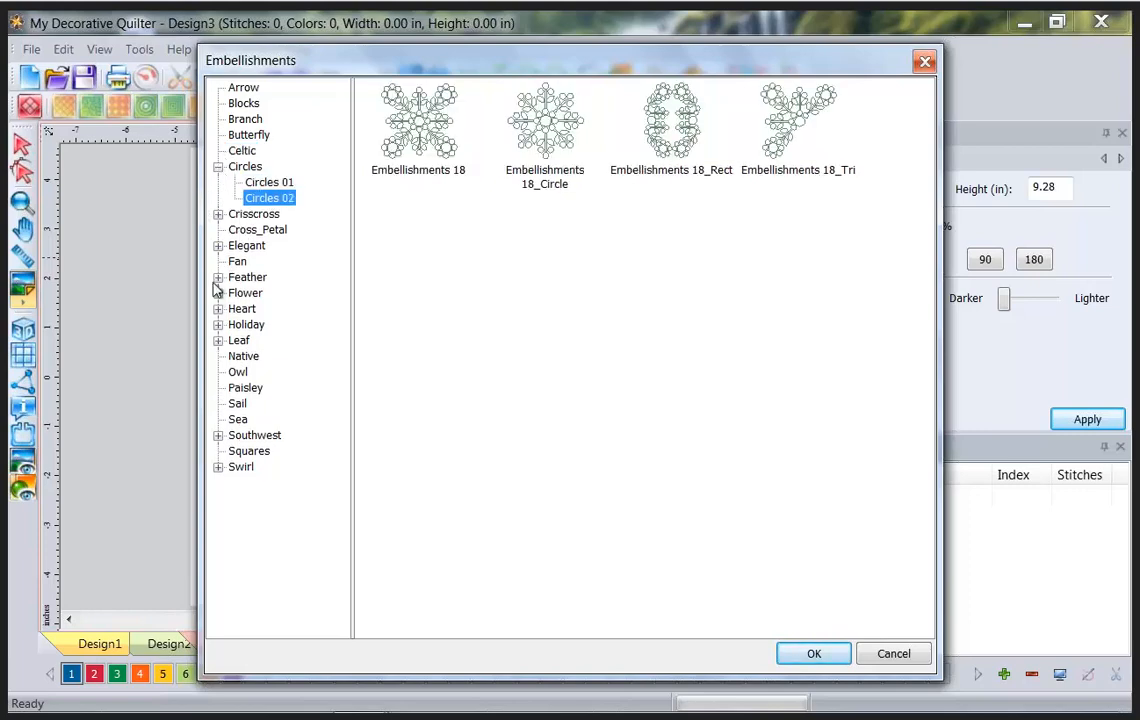
click(218, 277)
click(270, 294)
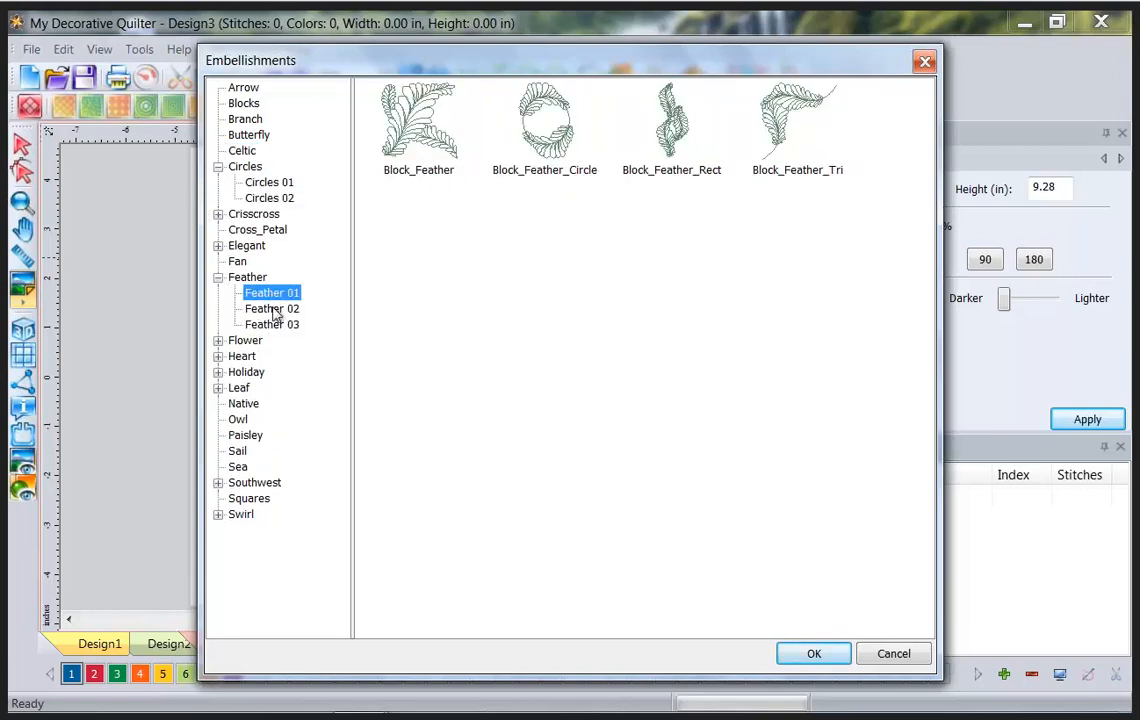
click(272, 309)
click(272, 325)
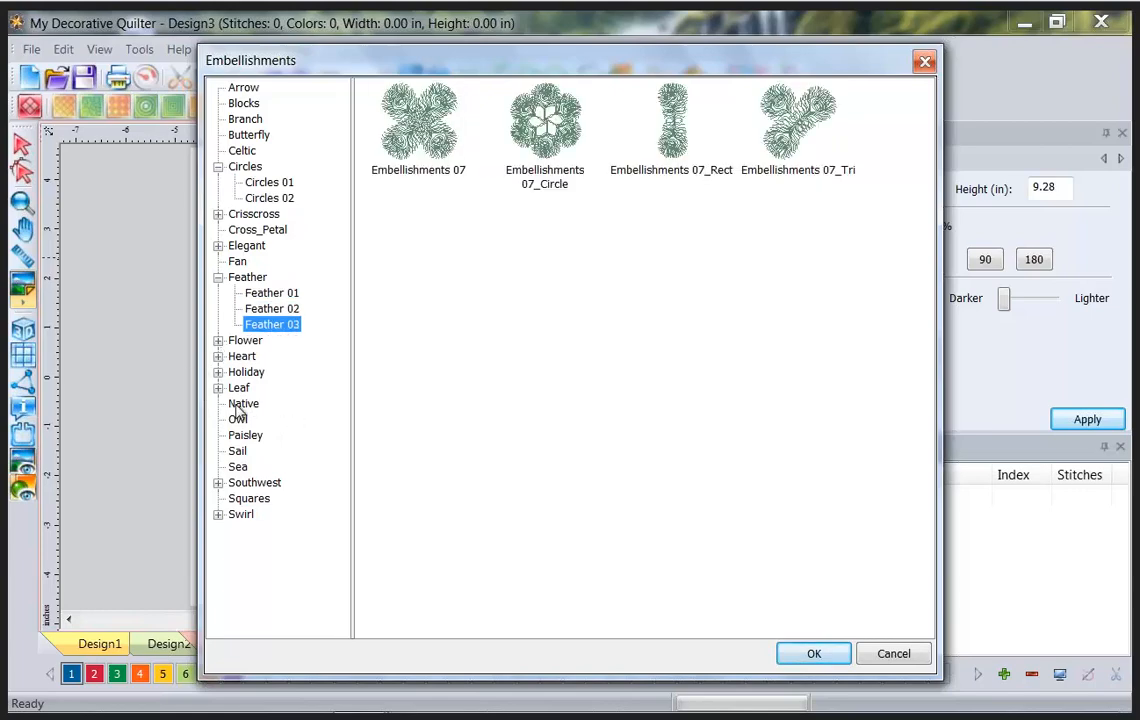
Place the Native > Block_Native design centred on the star block.
click(240, 405)
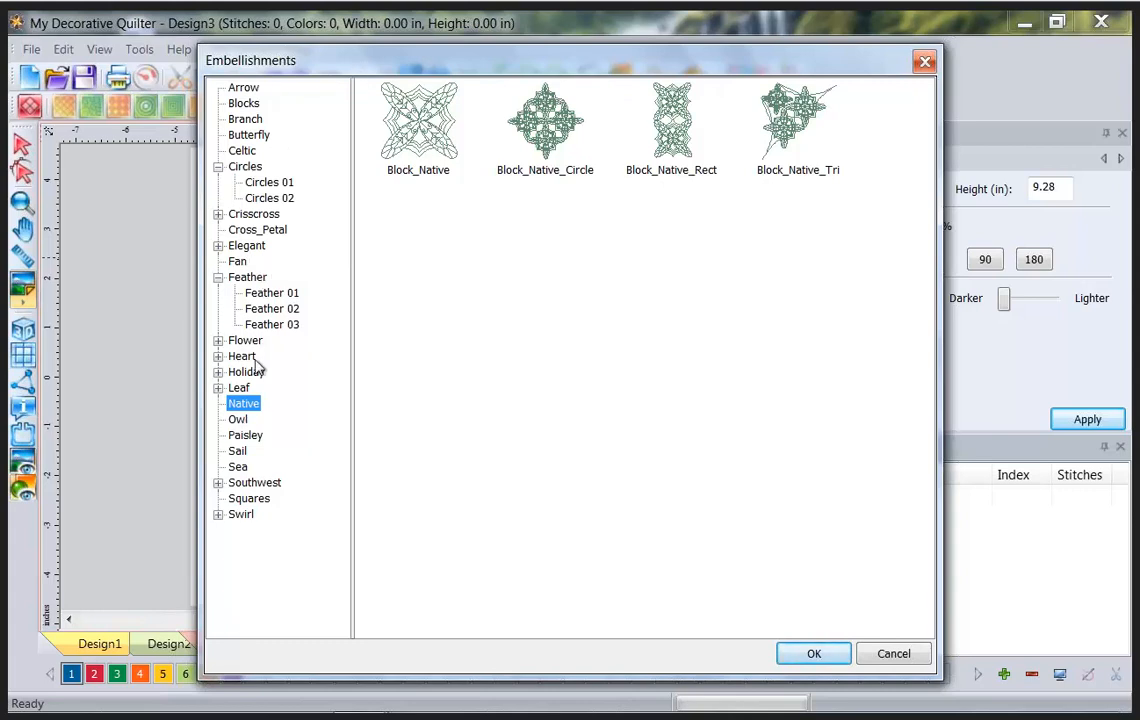
click(438, 127)
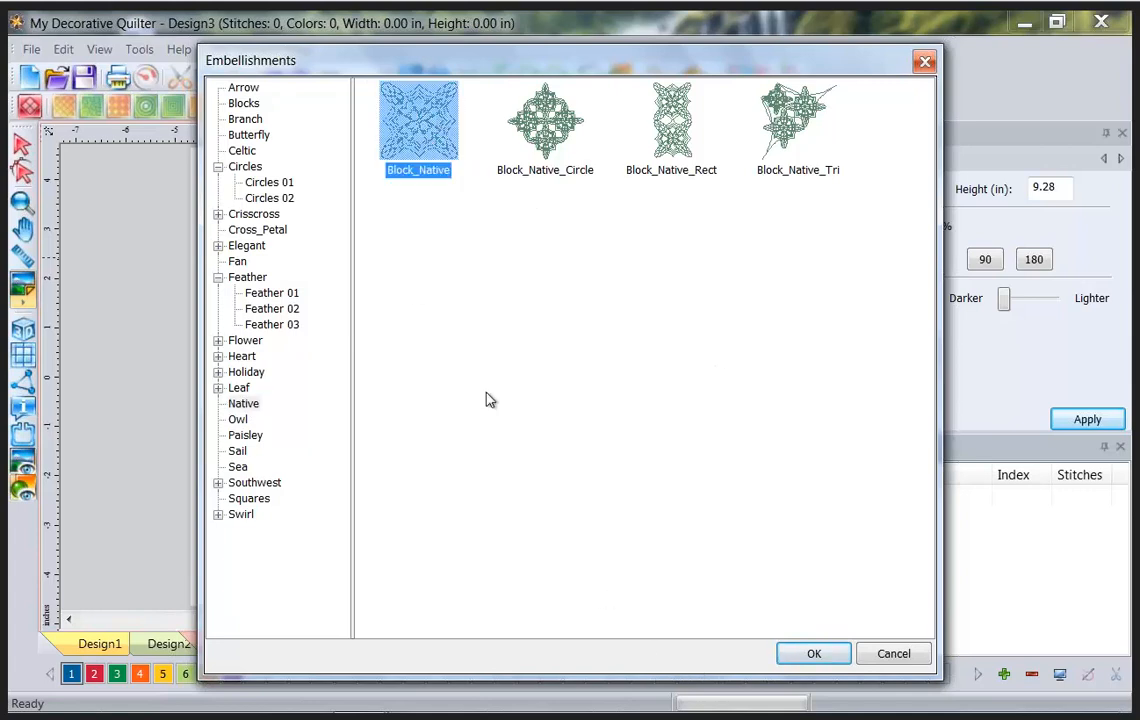
click(830, 658)
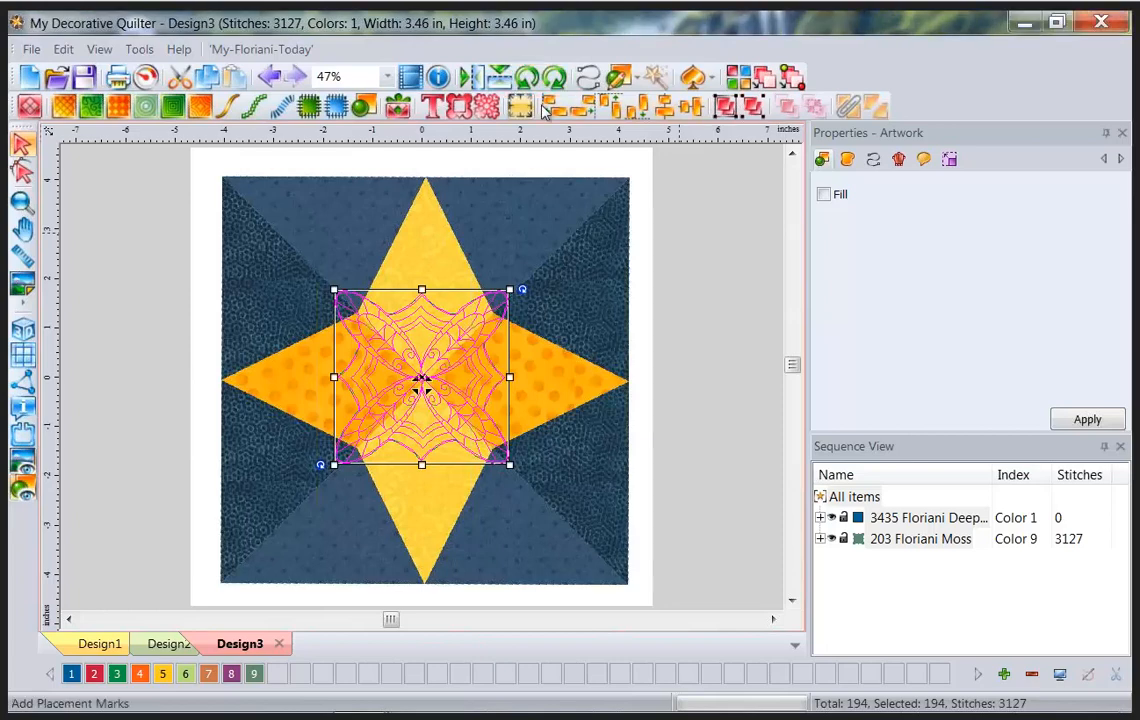
Rotate the Native motif so its petals point to the star tips, scale it to about 5.99 in, and recentre it.
click(527, 78)
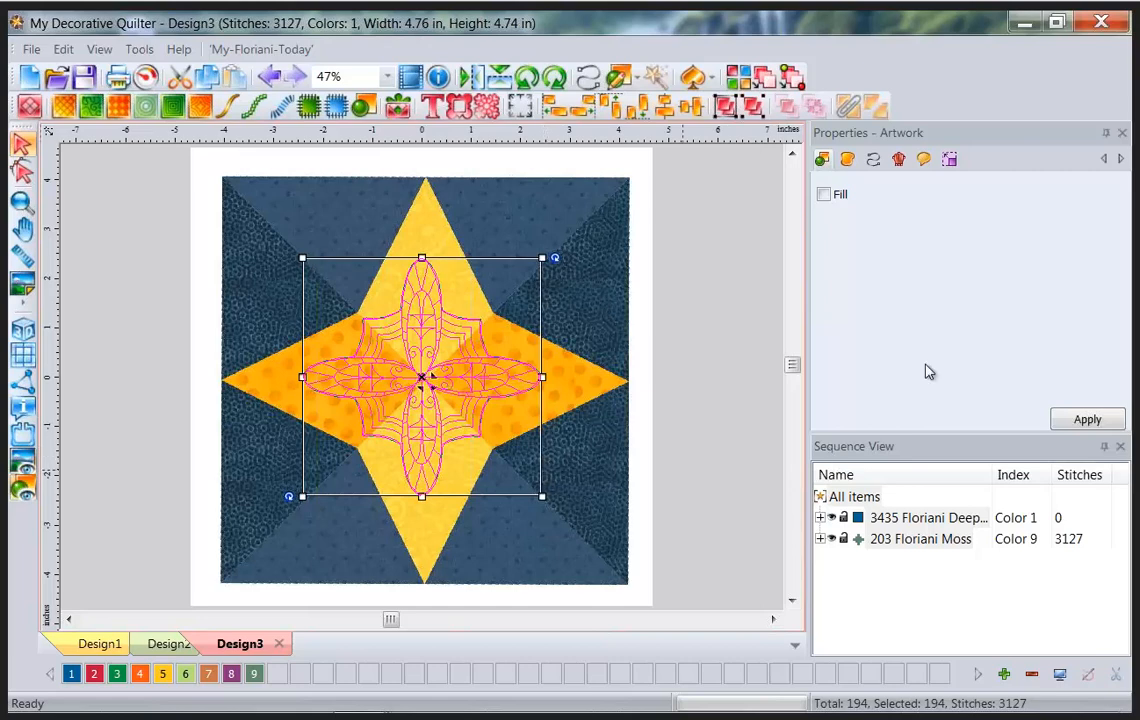
click(951, 160)
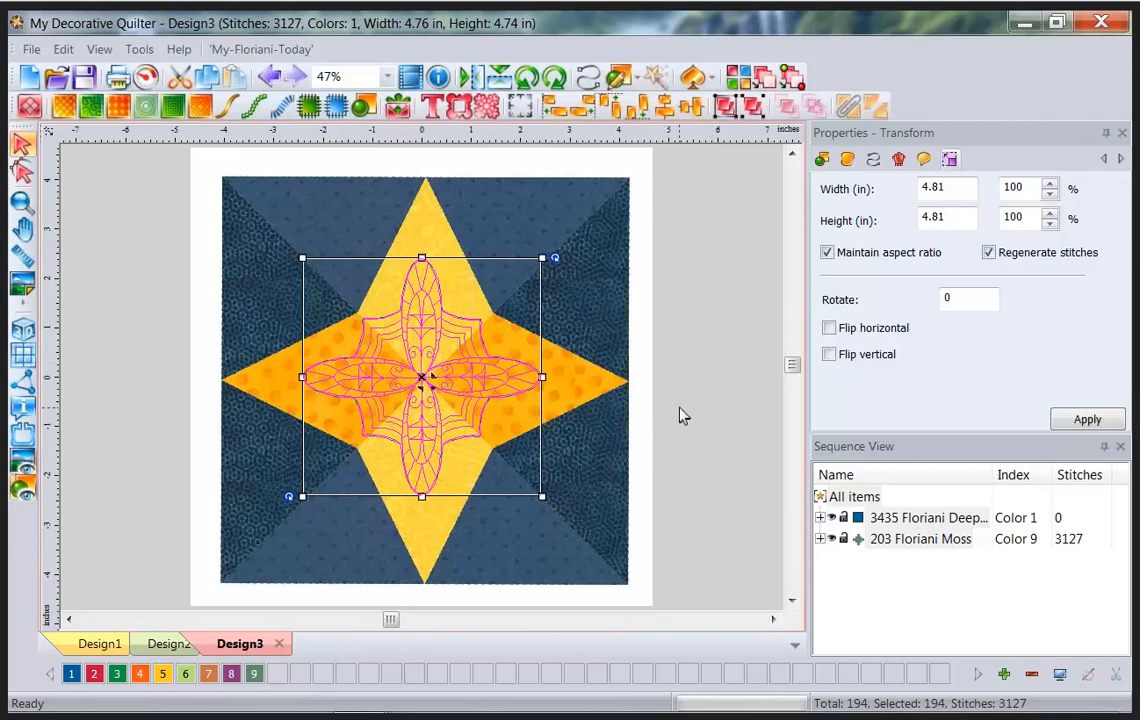
drag(302, 256, 276, 238)
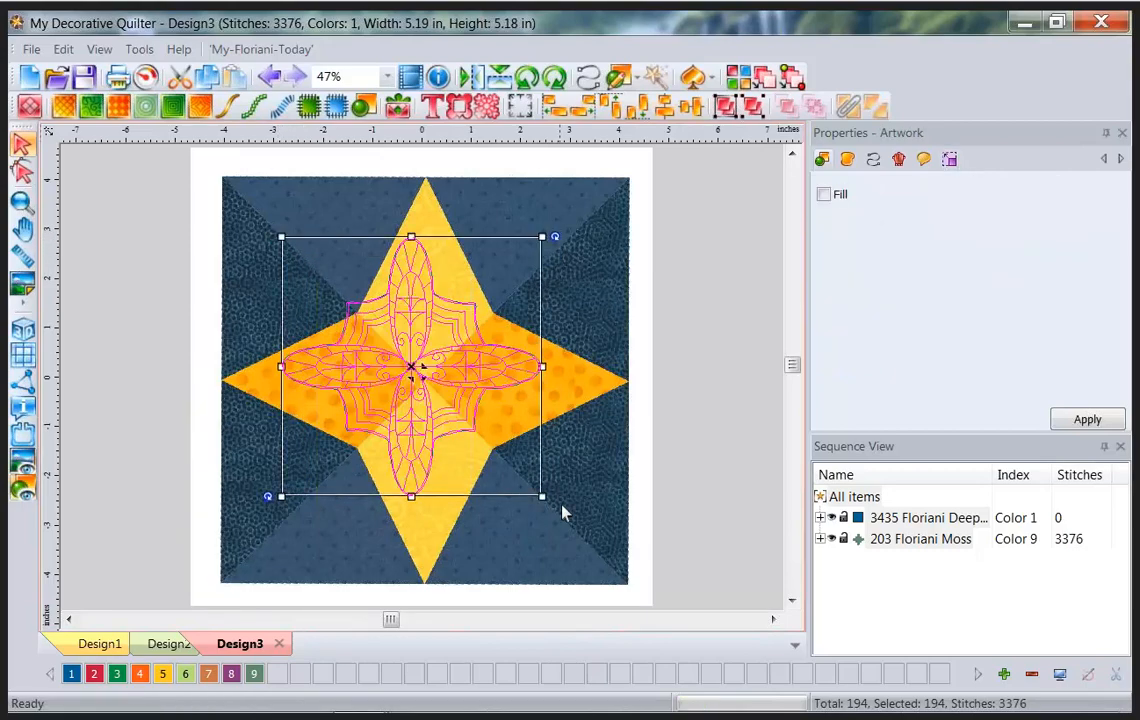
drag(555, 497, 589, 534)
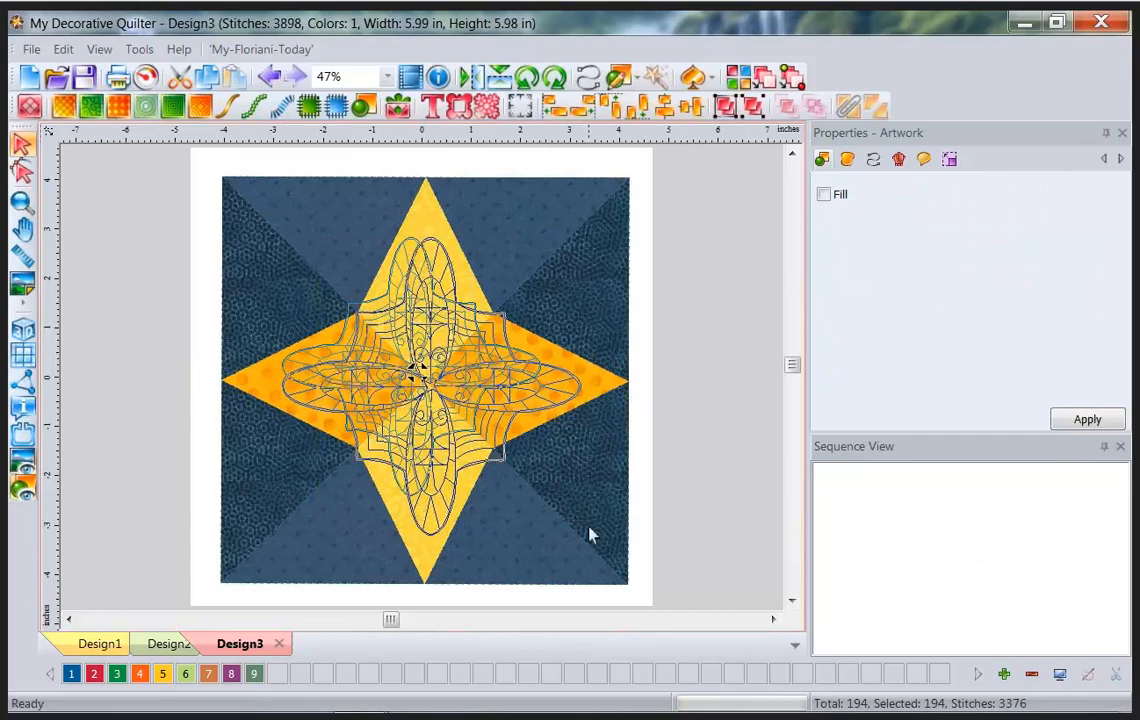
click(437, 392)
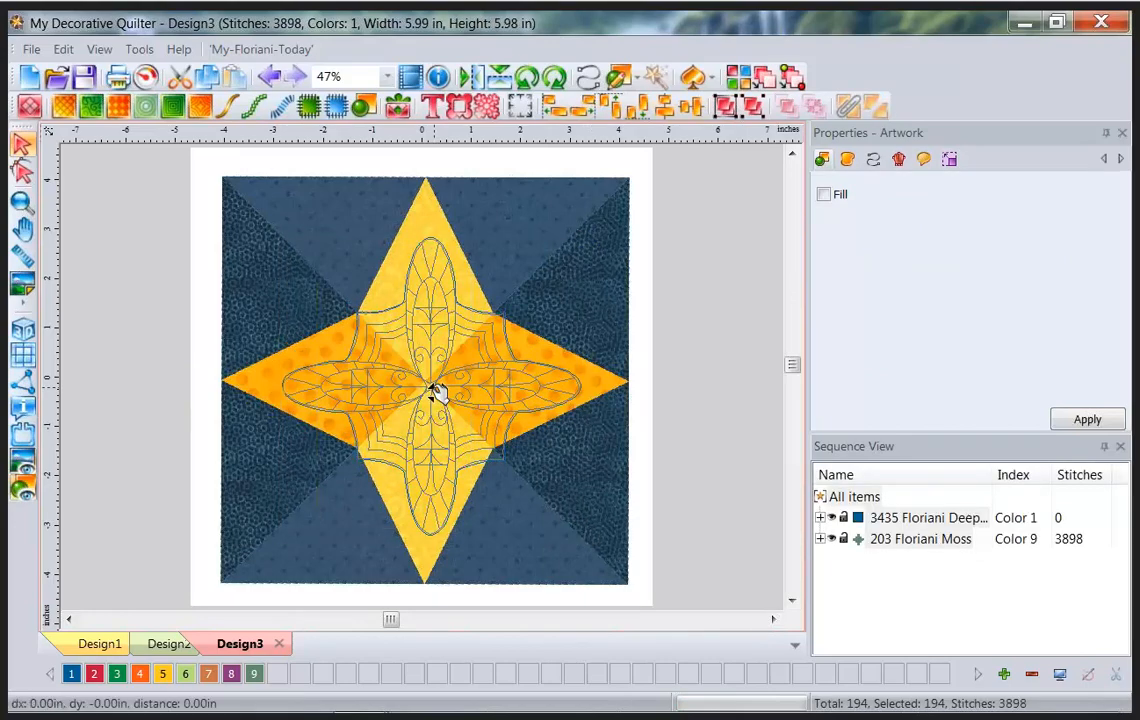
drag(437, 392, 436, 387)
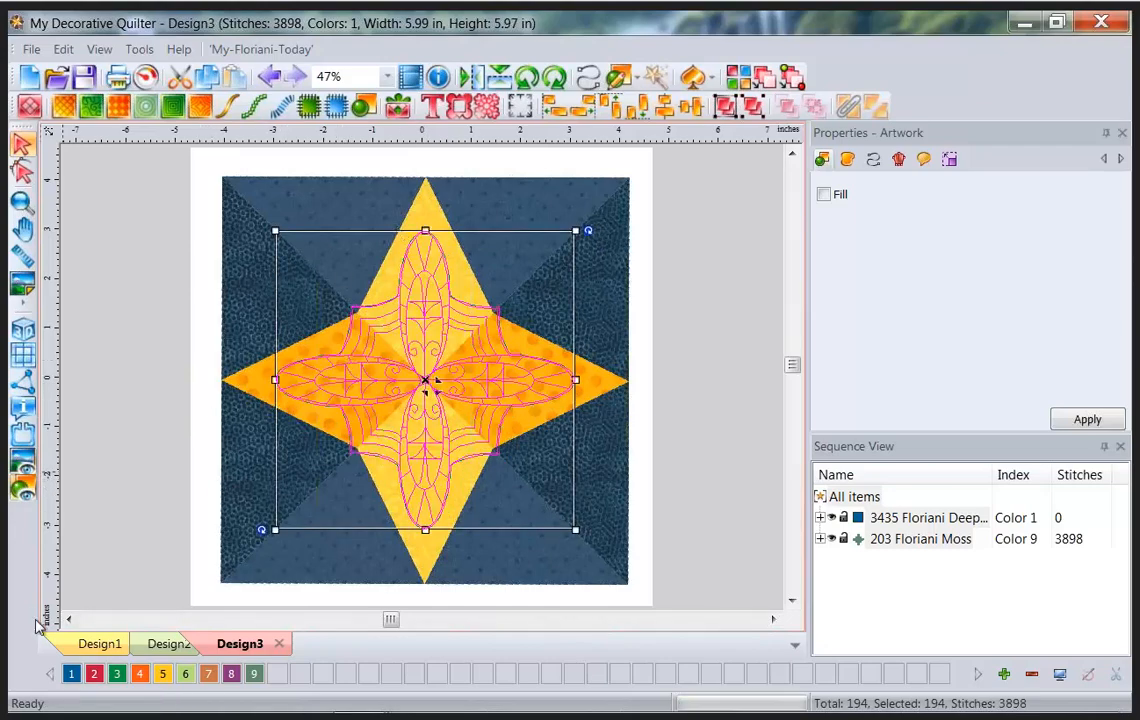
click(689, 424)
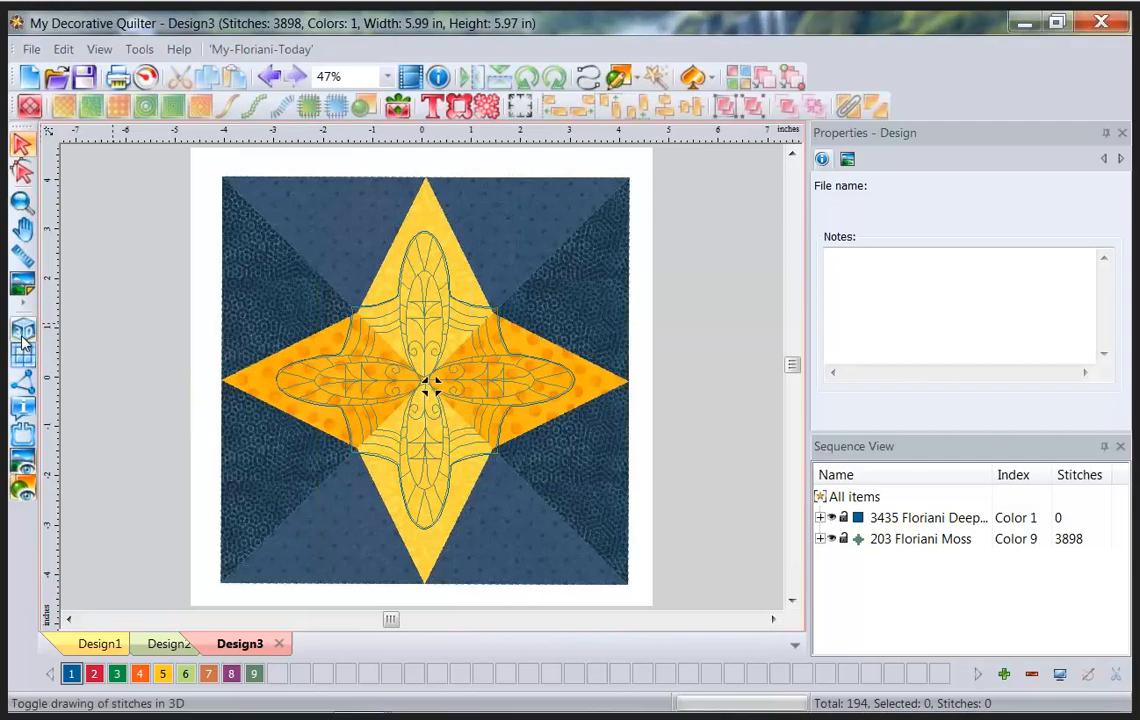
Show the stitches as 3D thread and zoom in on the upper-right star point.
click(24, 333)
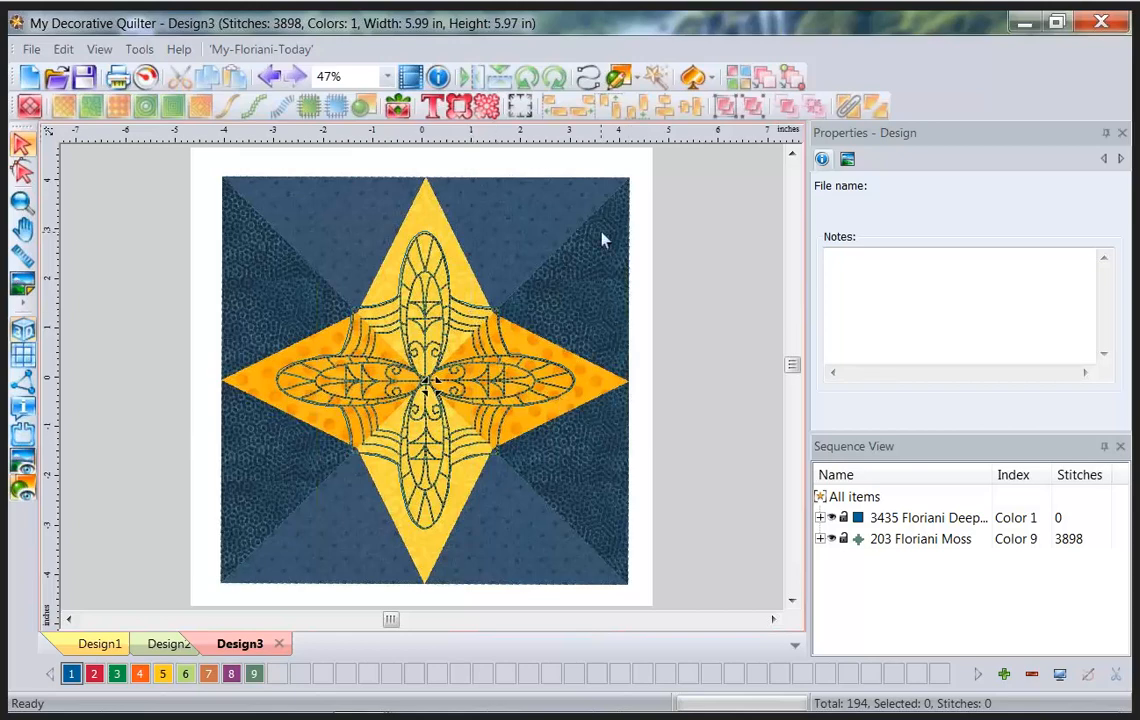
key(z)
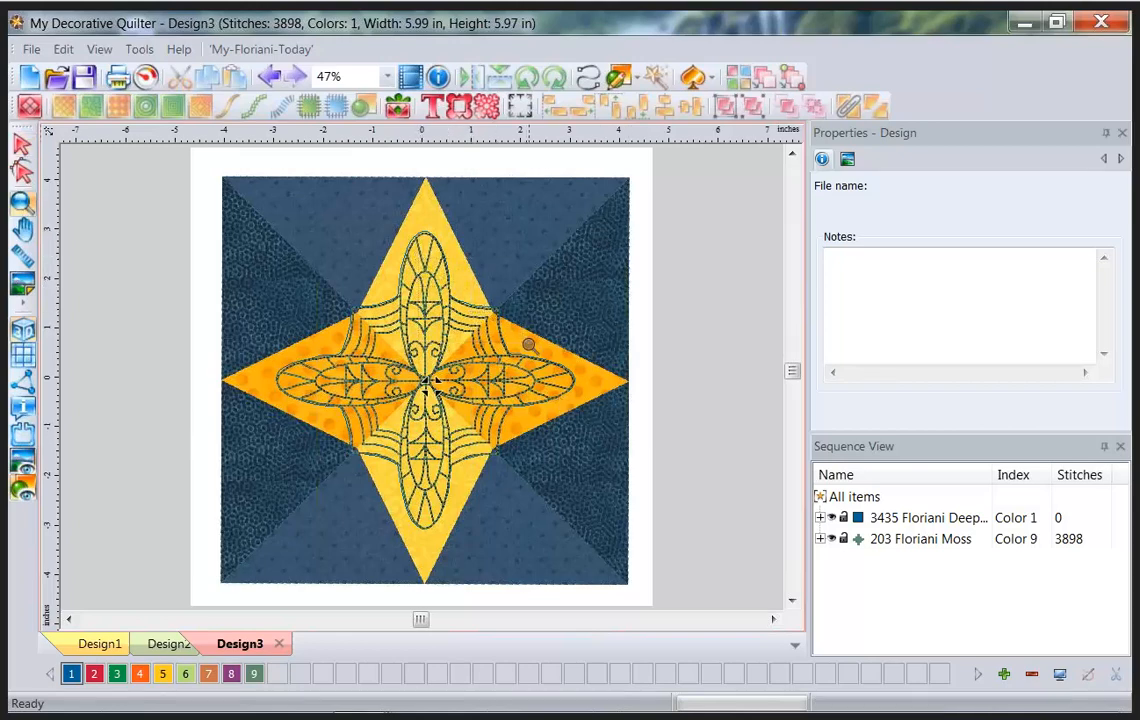
drag(419, 258, 529, 345)
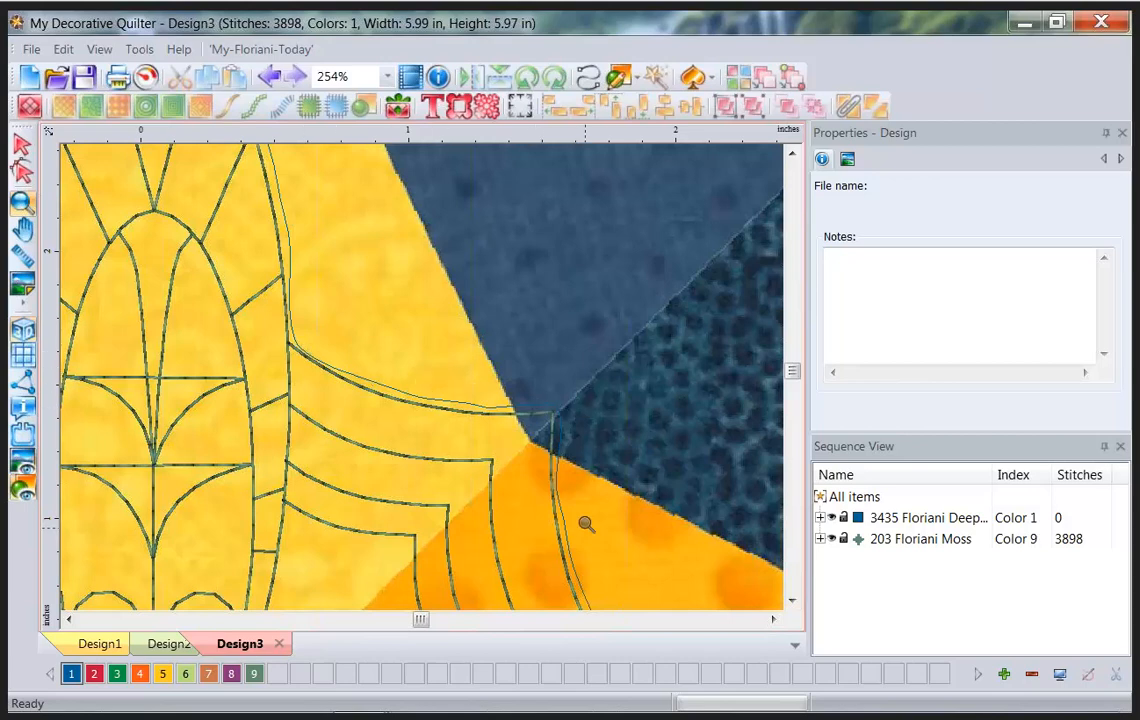
Zoom back out so the whole block fits in view.
click(387, 76)
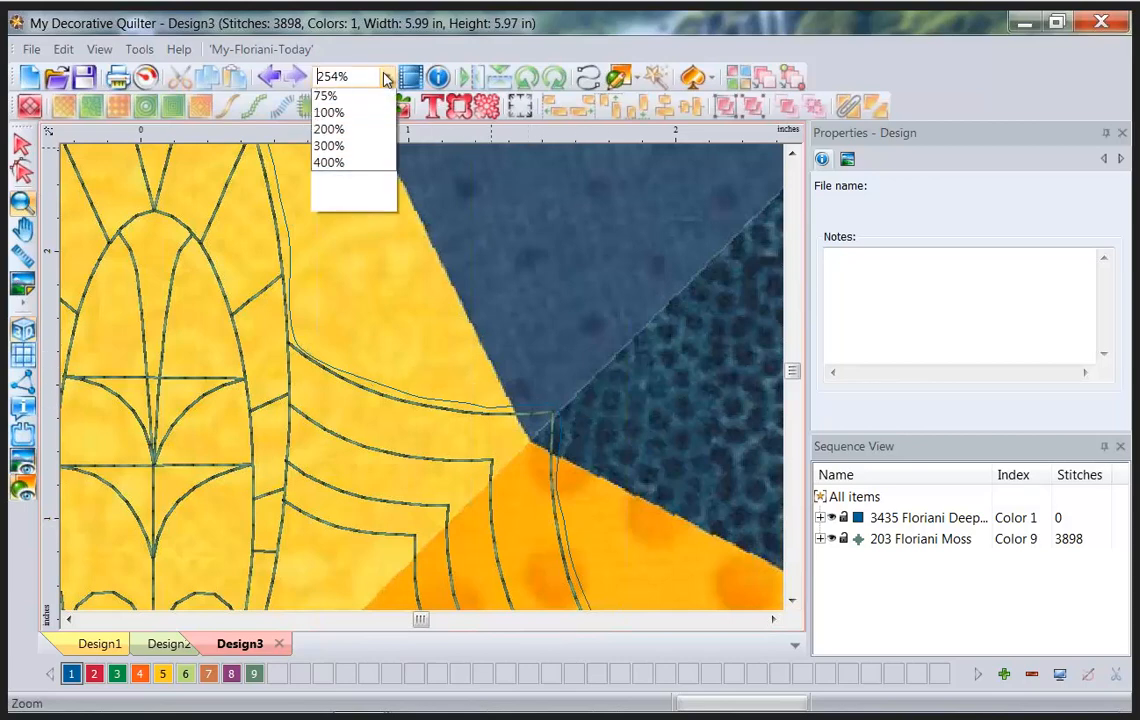
click(332, 131)
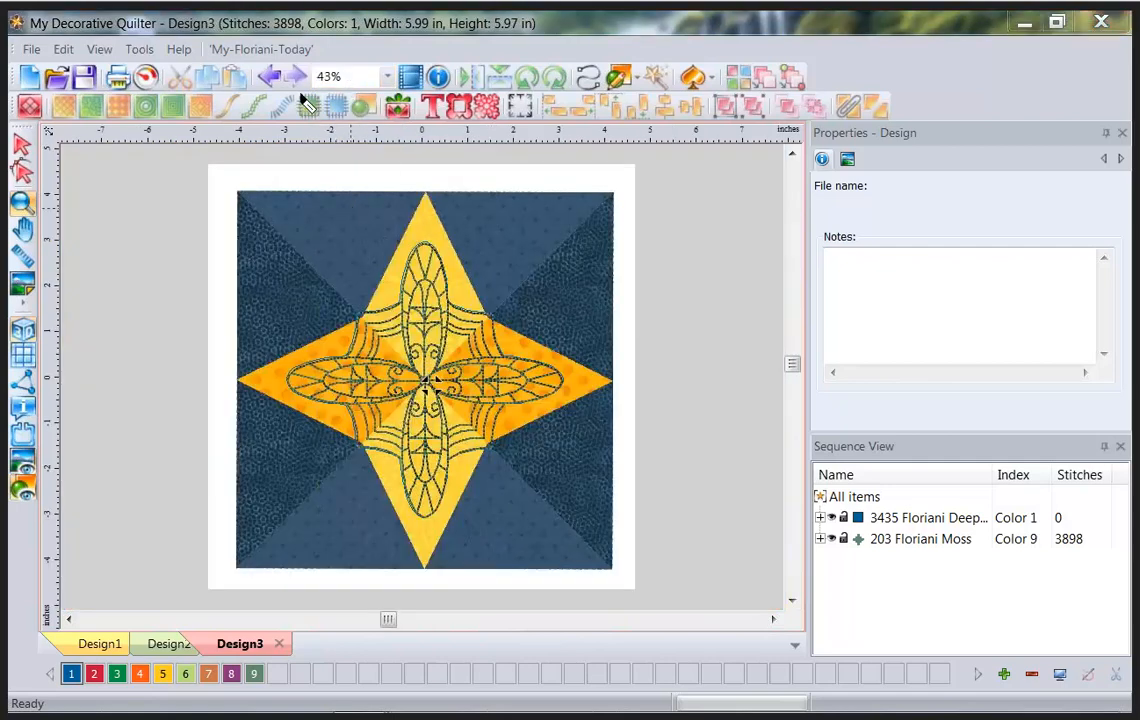
mouse_move(384, 96)
mouse_down()
mouse_move(398, 92)
mouse_move(398, 55)
mouse_move(305, 60)
mouse_move(308, 92)
mouse_up()
key(Escape)
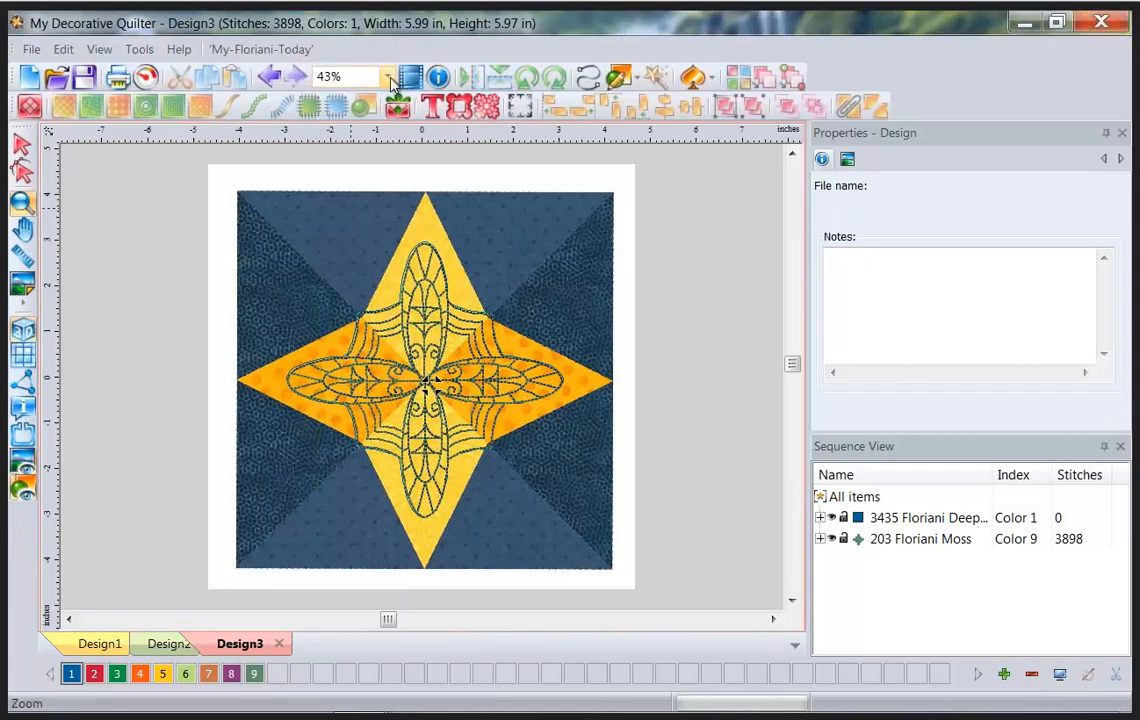
click(367, 84)
click(331, 134)
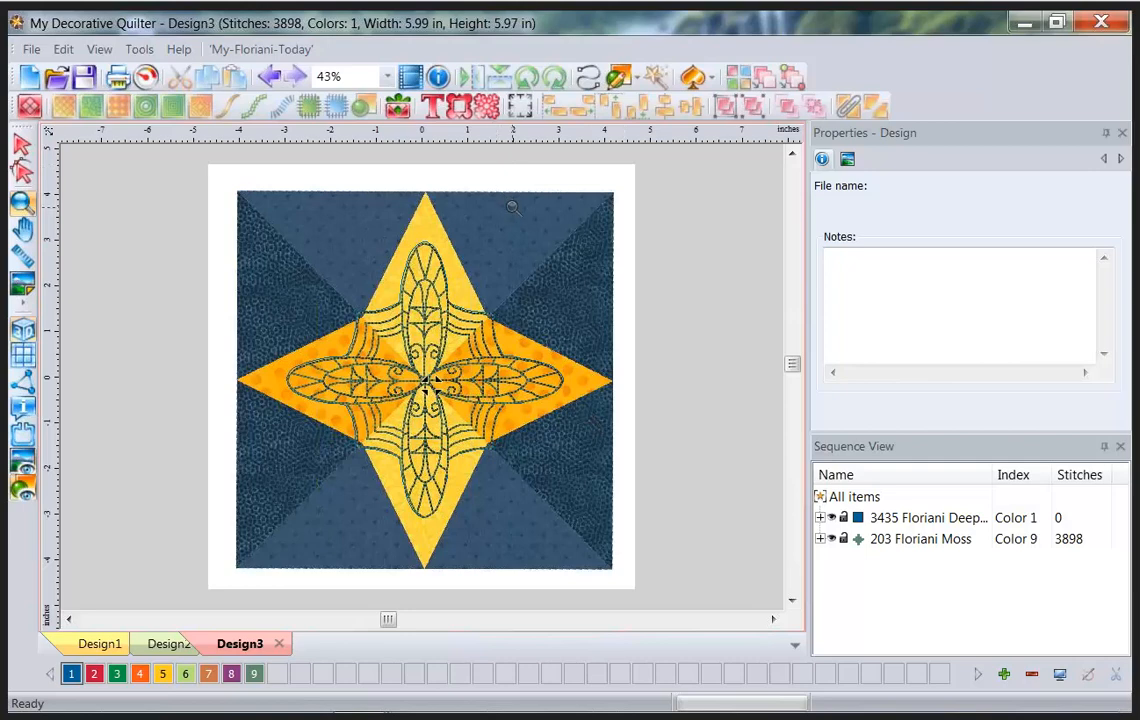
click(705, 218)
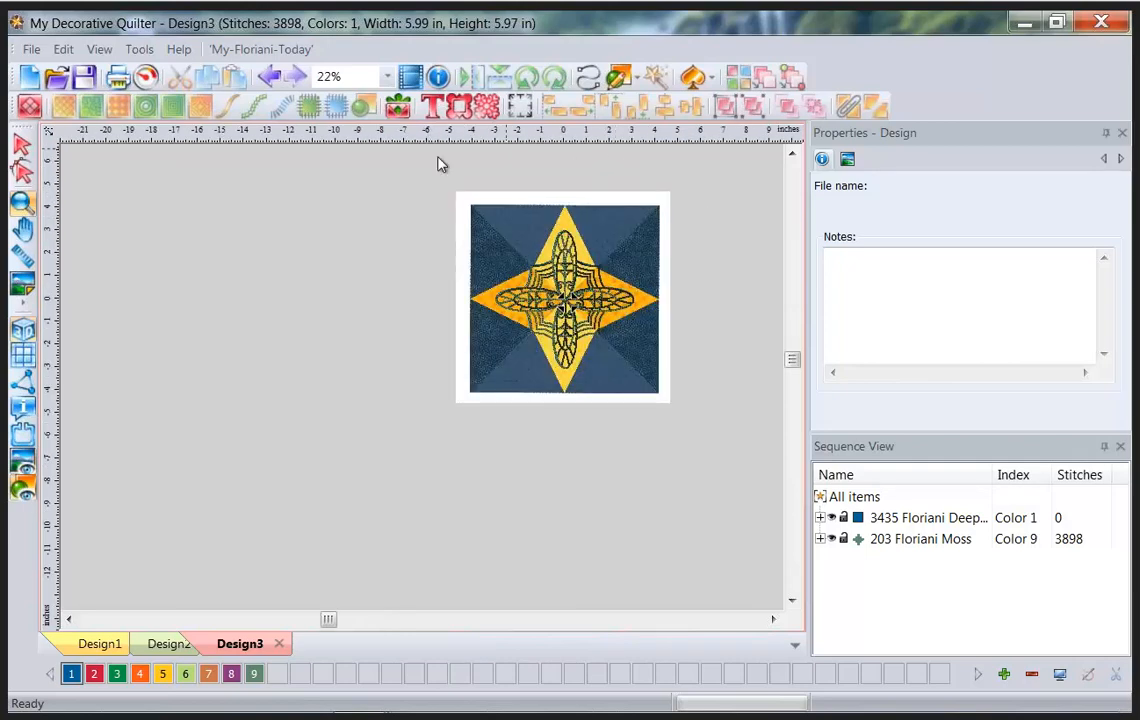
click(386, 77)
click(293, 112)
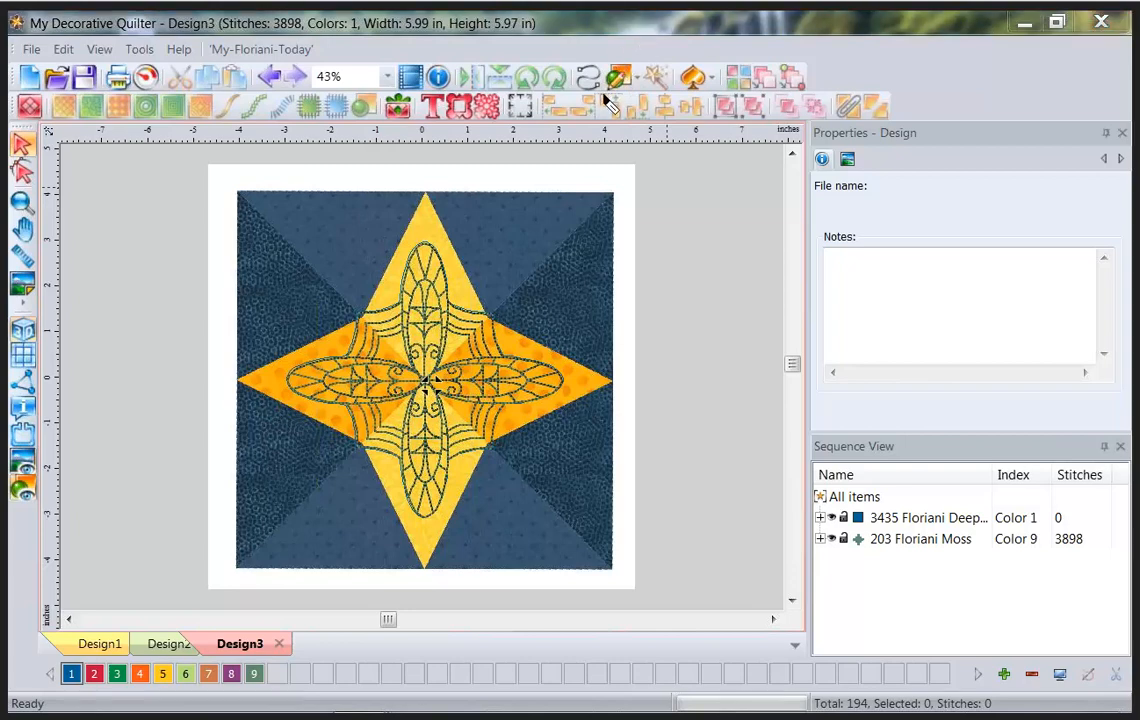
Draw a rectangle frame tracing the star block's outer edge.
mouse_move(604, 95)
mouse_down()
mouse_move(649, 98)
mouse_move(646, 60)
mouse_move(624, 58)
mouse_move(604, 95)
mouse_up()
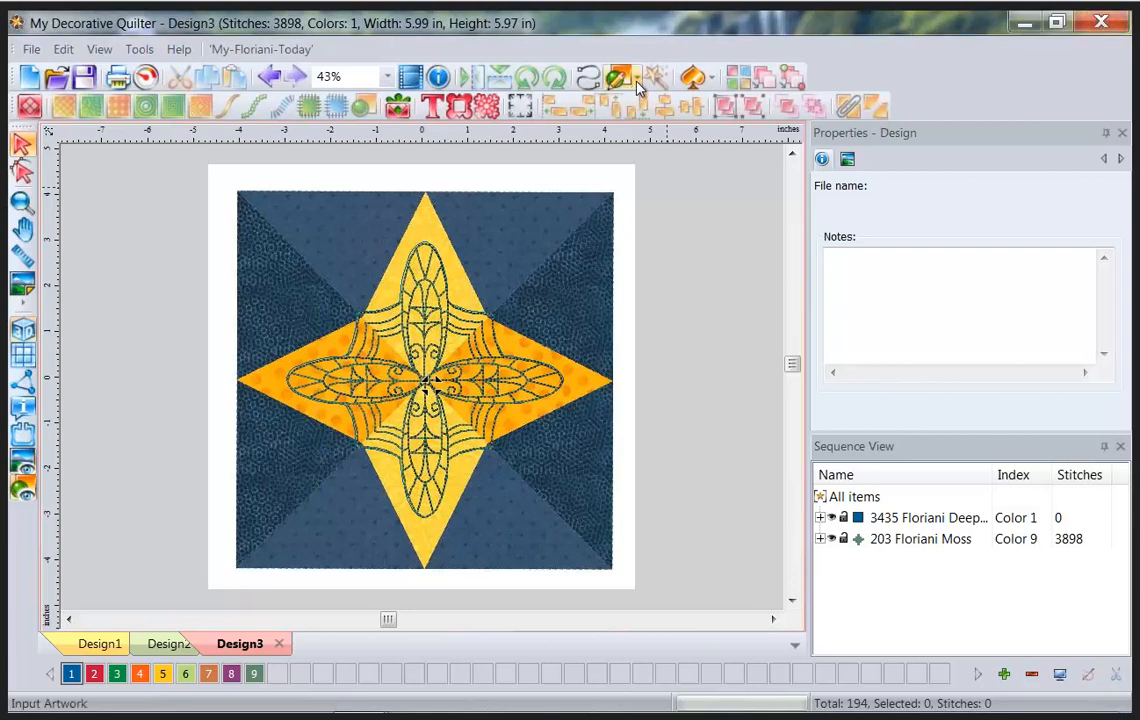
click(637, 80)
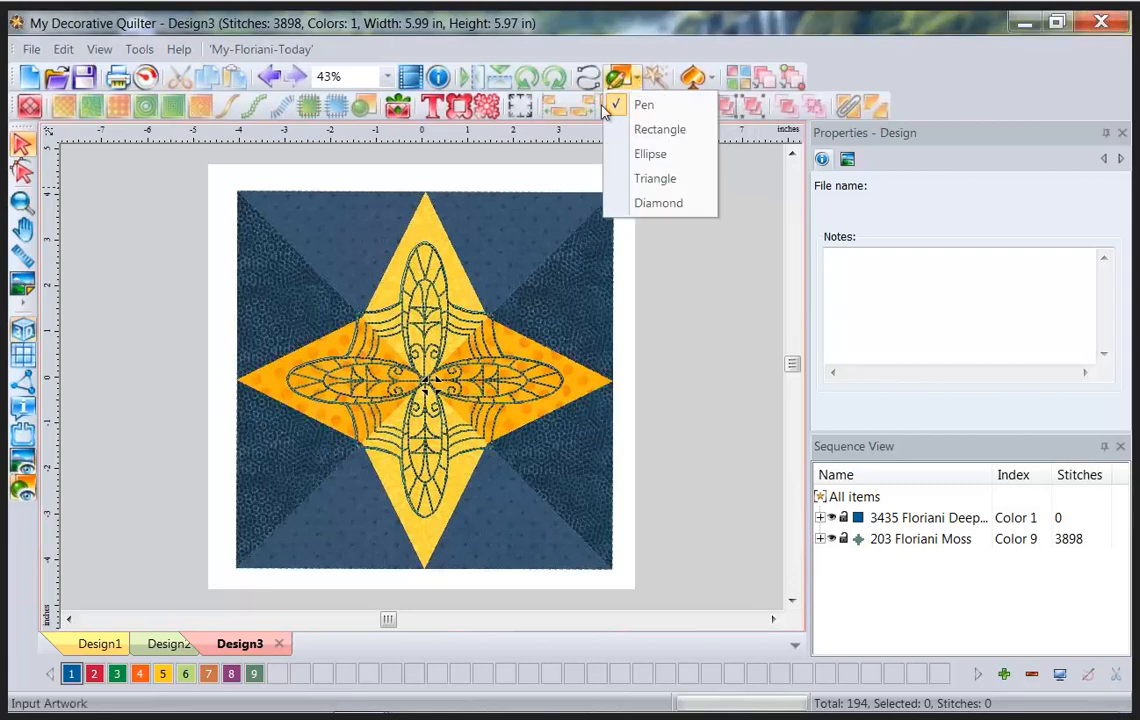
click(617, 131)
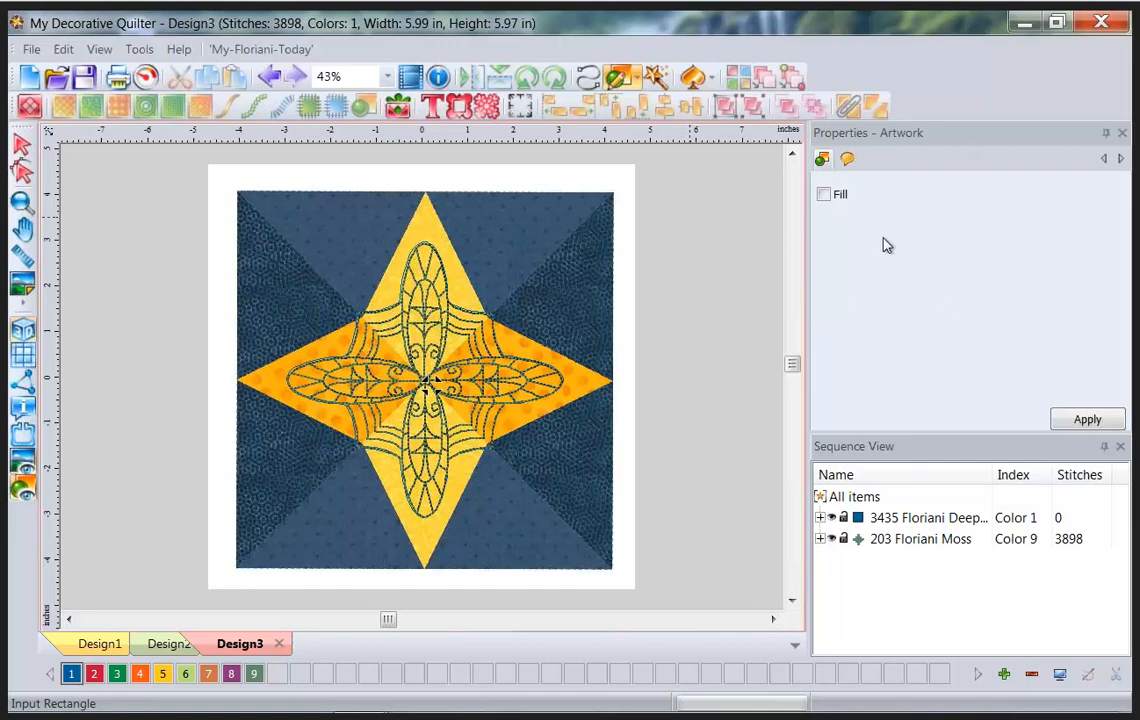
key(ctrl+shift+d)
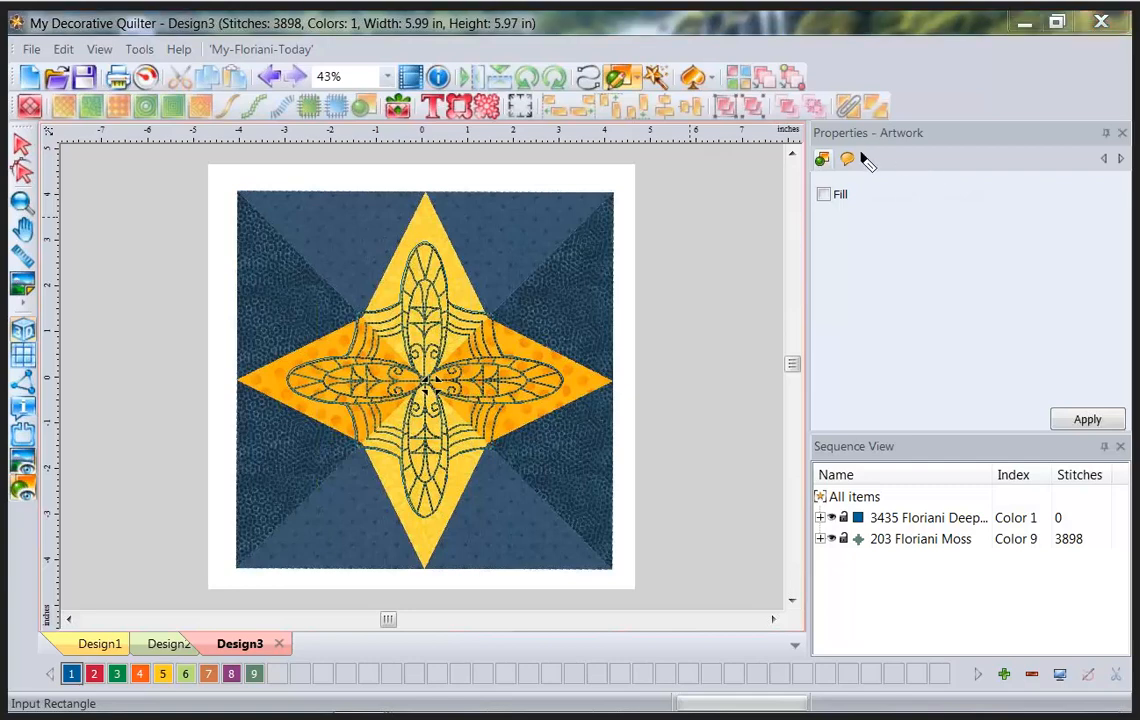
drag(861, 152, 943, 161)
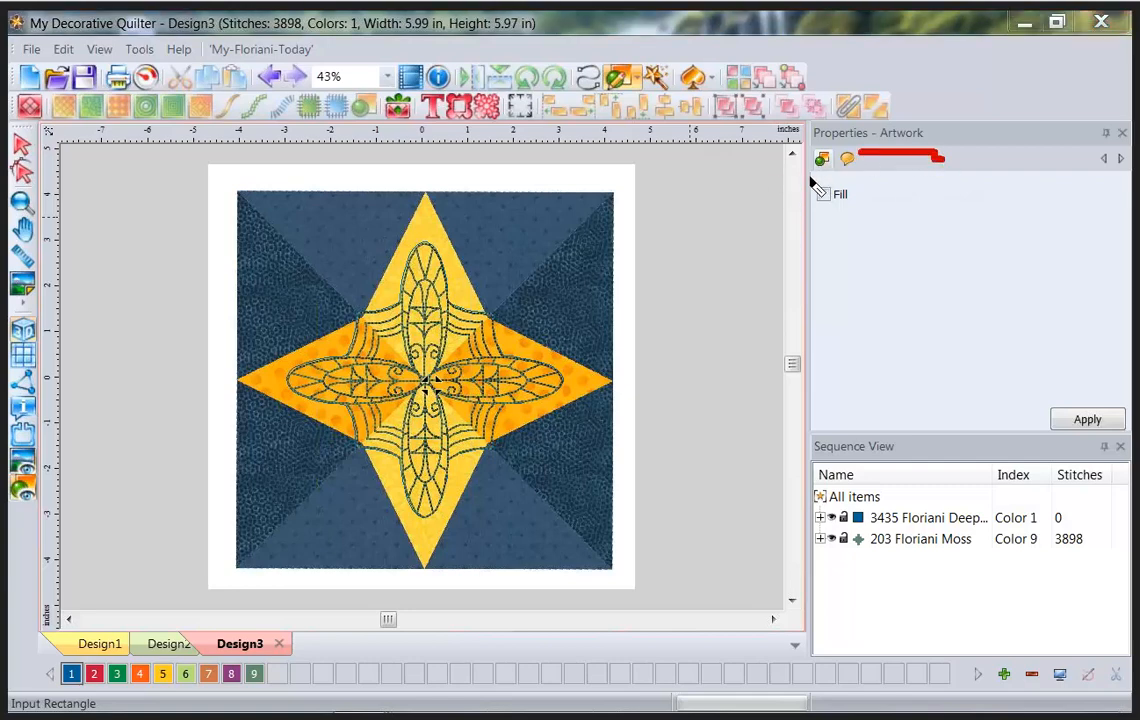
drag(806, 176, 843, 177)
drag(605, 95, 636, 95)
key(Escape)
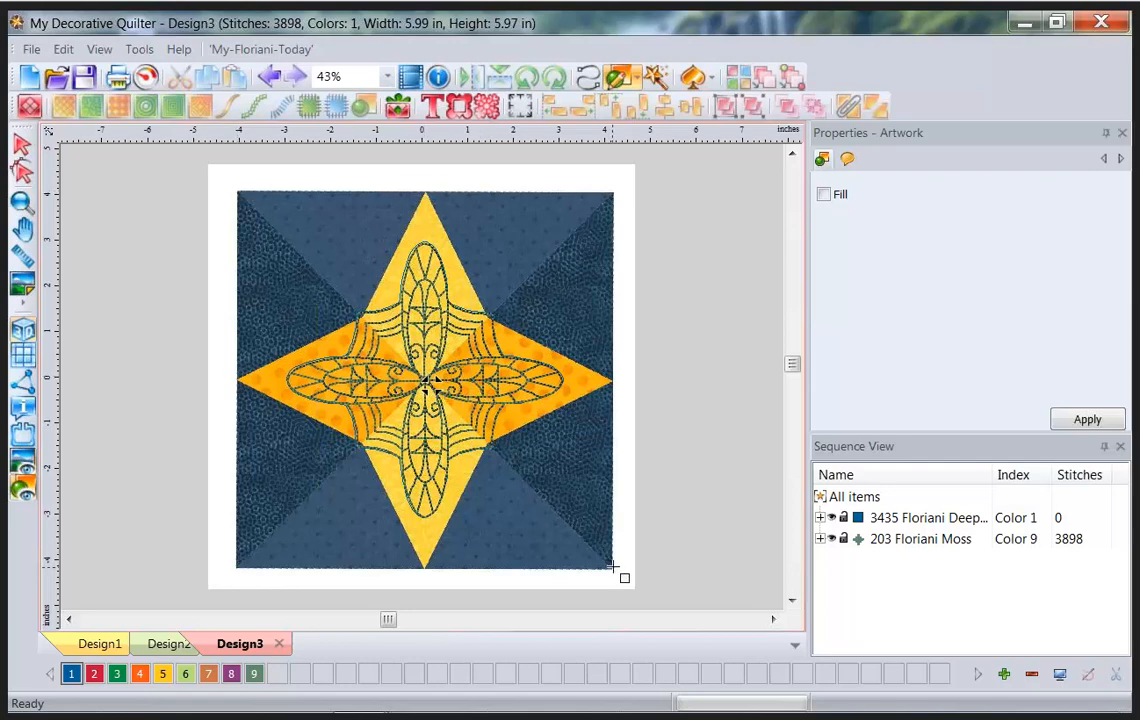
drag(614, 570, 610, 564)
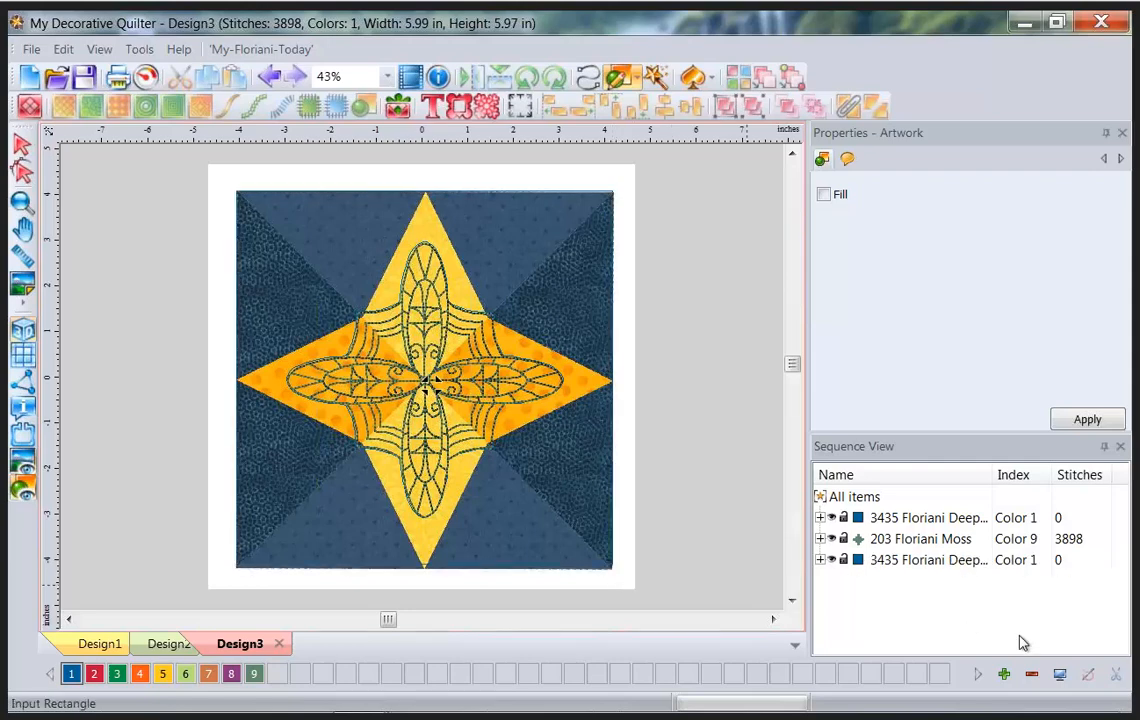
Select both the star-shaped outline artwork and the new square in Sequence View.
click(820, 518)
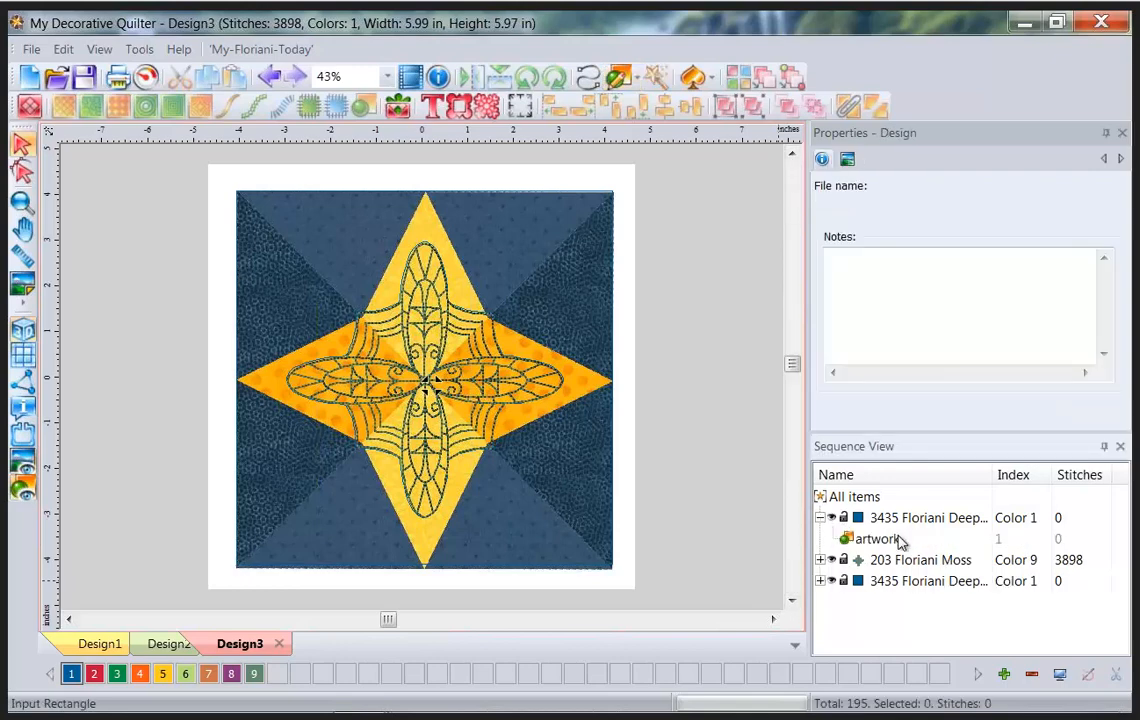
click(898, 540)
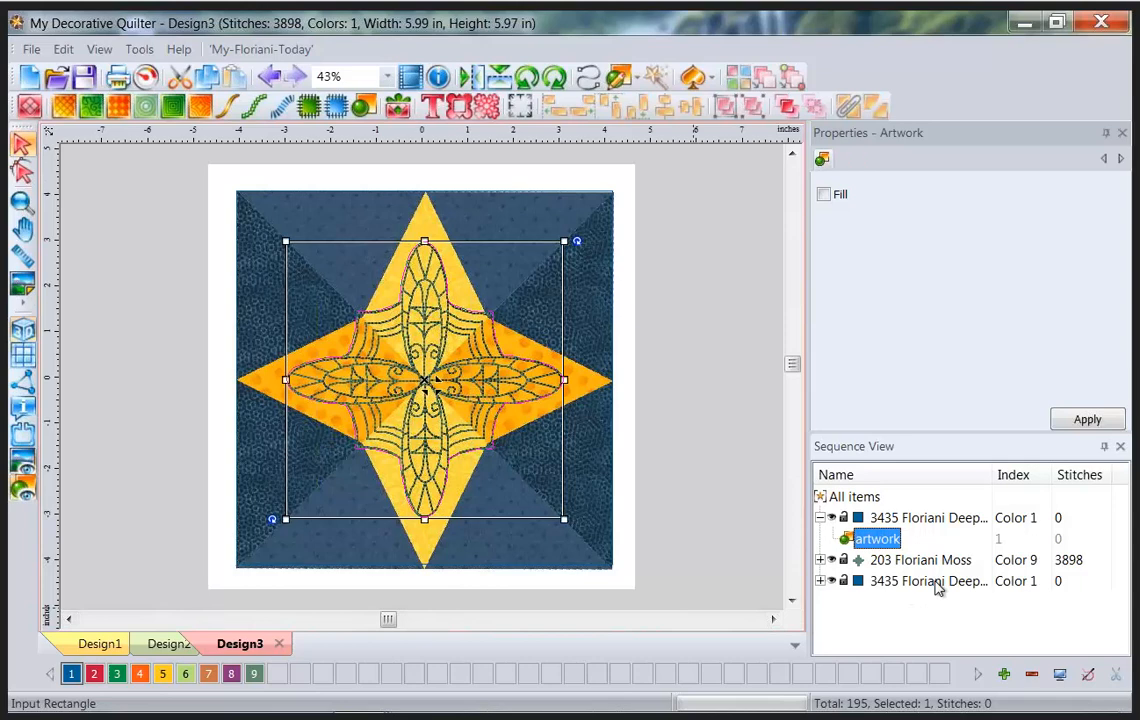
ctrl+click(936, 584)
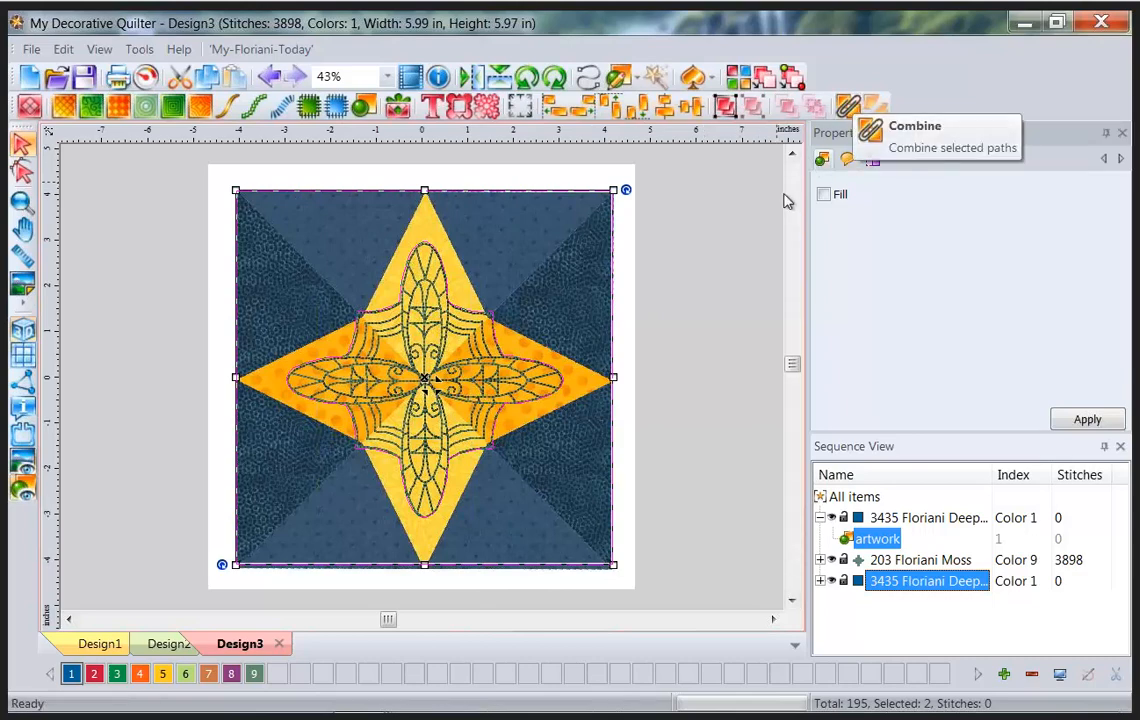
key(ctrl+shift+d)
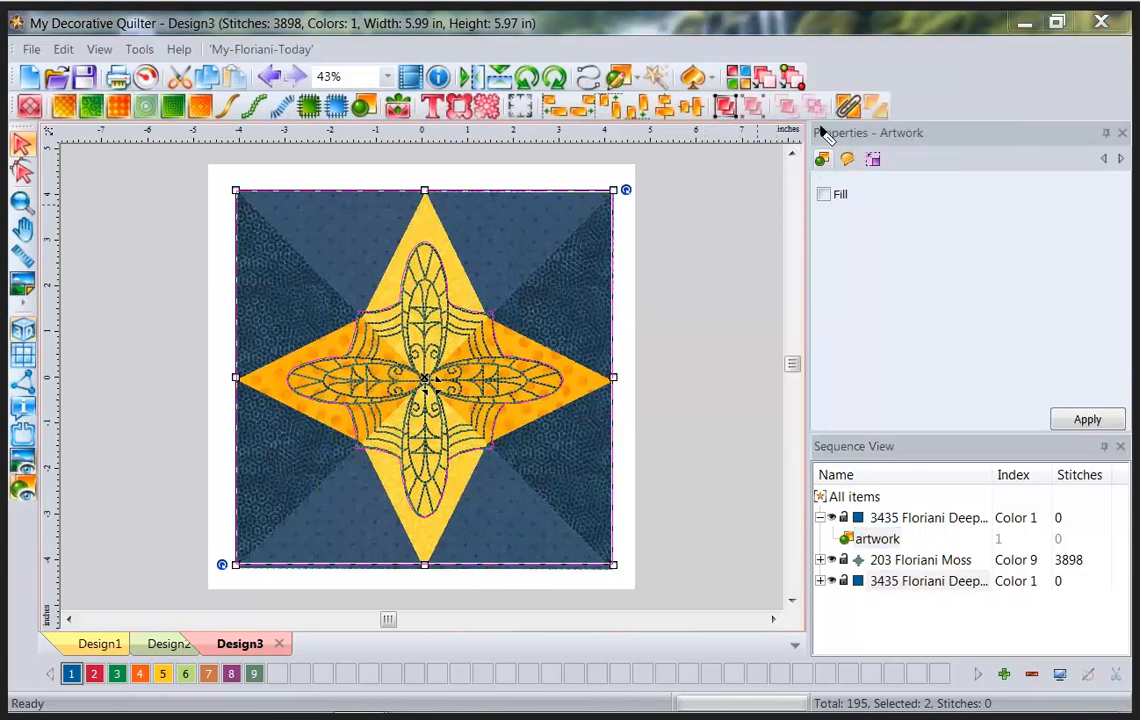
mouse_move(820, 127)
mouse_down()
mouse_move(863, 127)
mouse_move(868, 85)
mouse_move(821, 89)
mouse_move(821, 127)
mouse_up()
key(Escape)
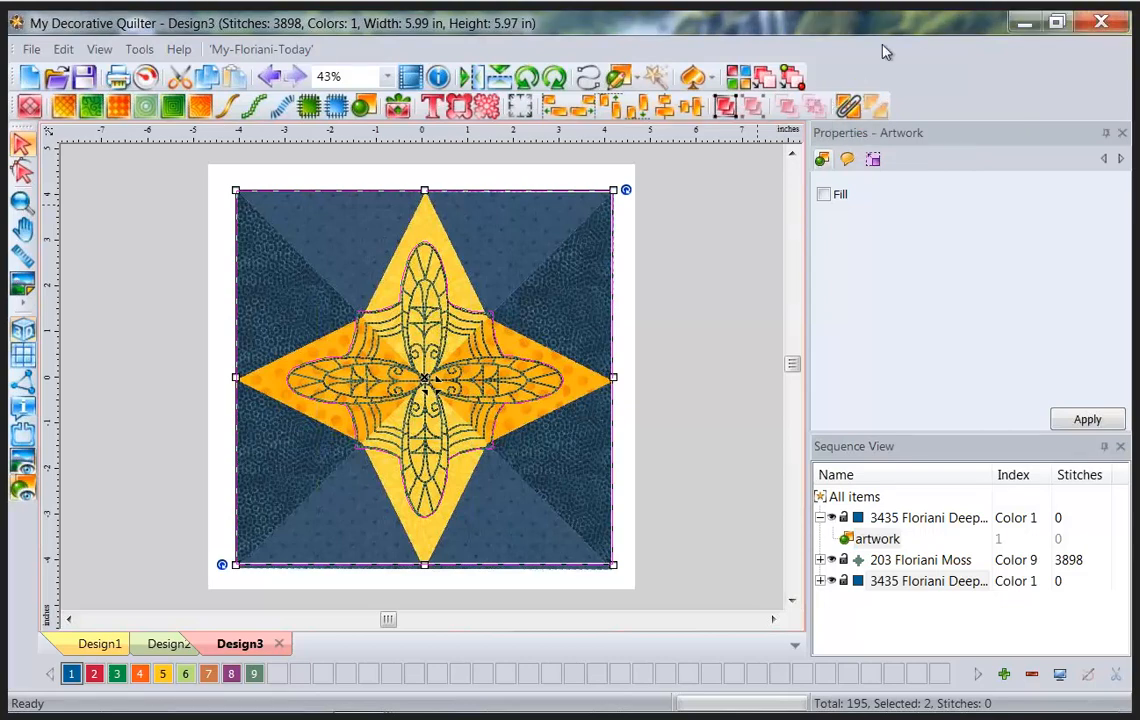
Combine the two shapes with Fill on and fill the space between them with stippling.
click(848, 108)
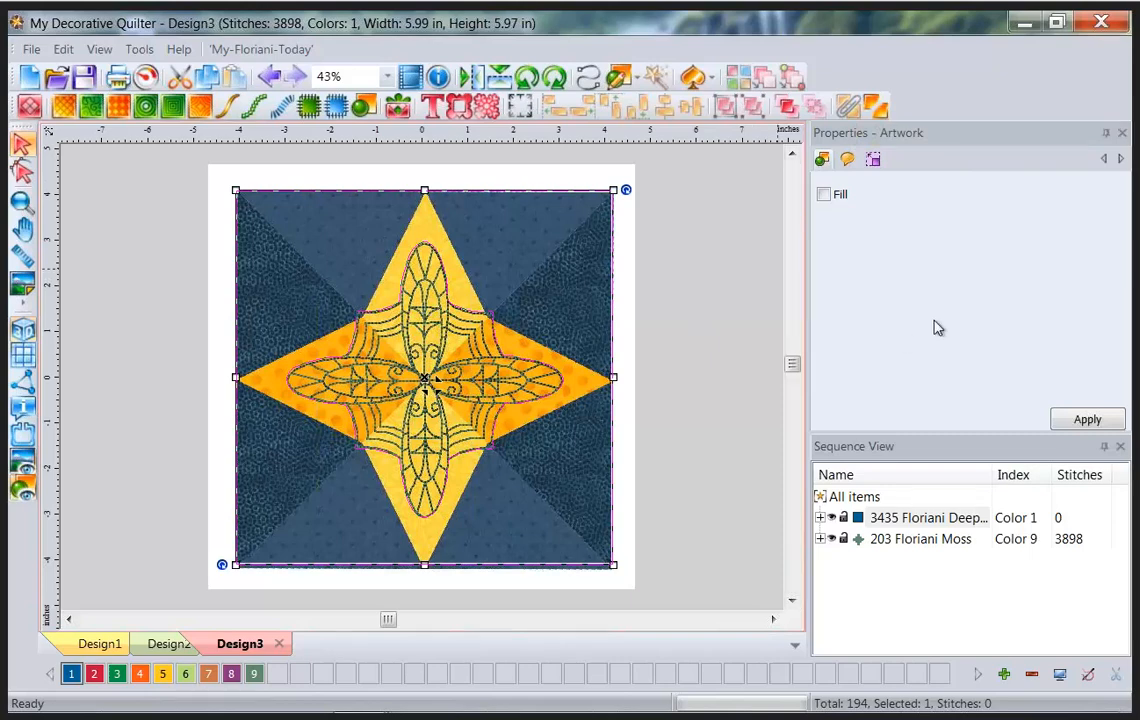
click(824, 196)
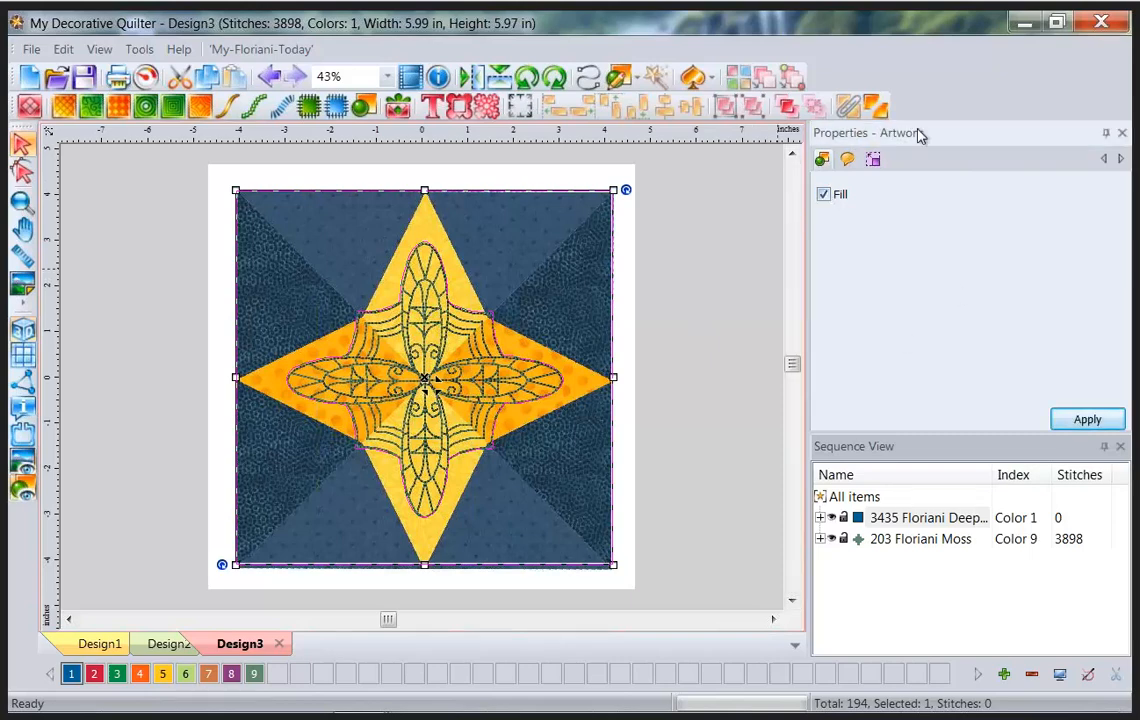
click(1106, 424)
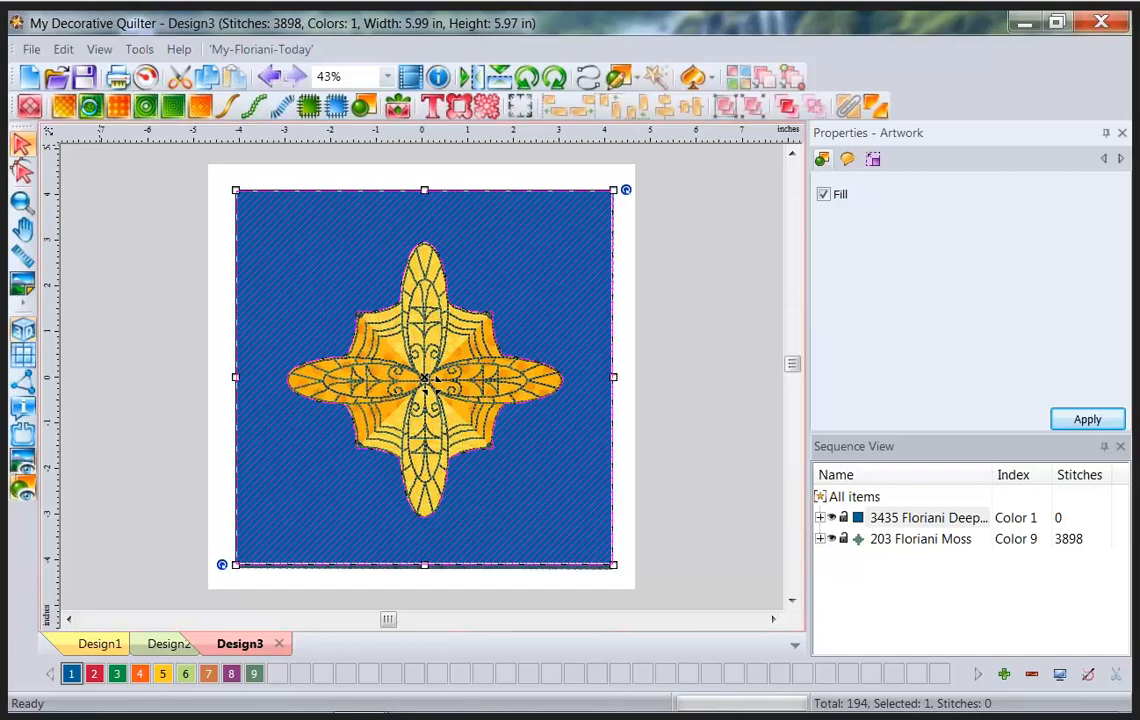
click(90, 107)
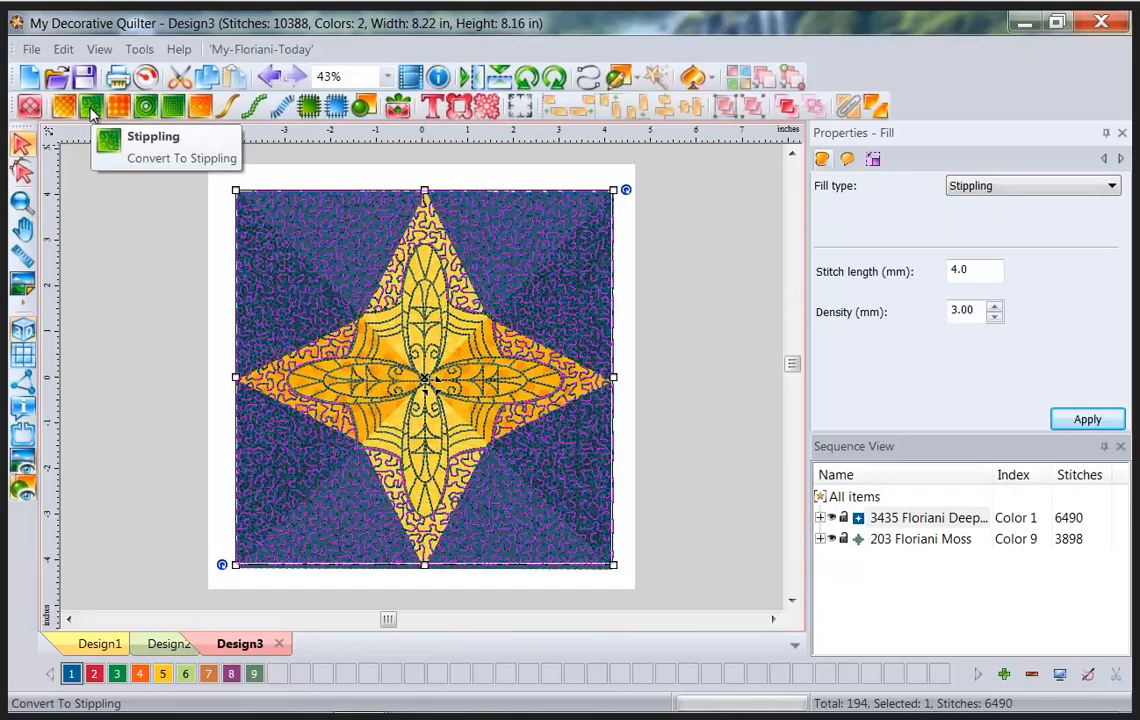
Convert the background fill to echo quilting with 12 mm density in Indian Orange thread.
click(146, 105)
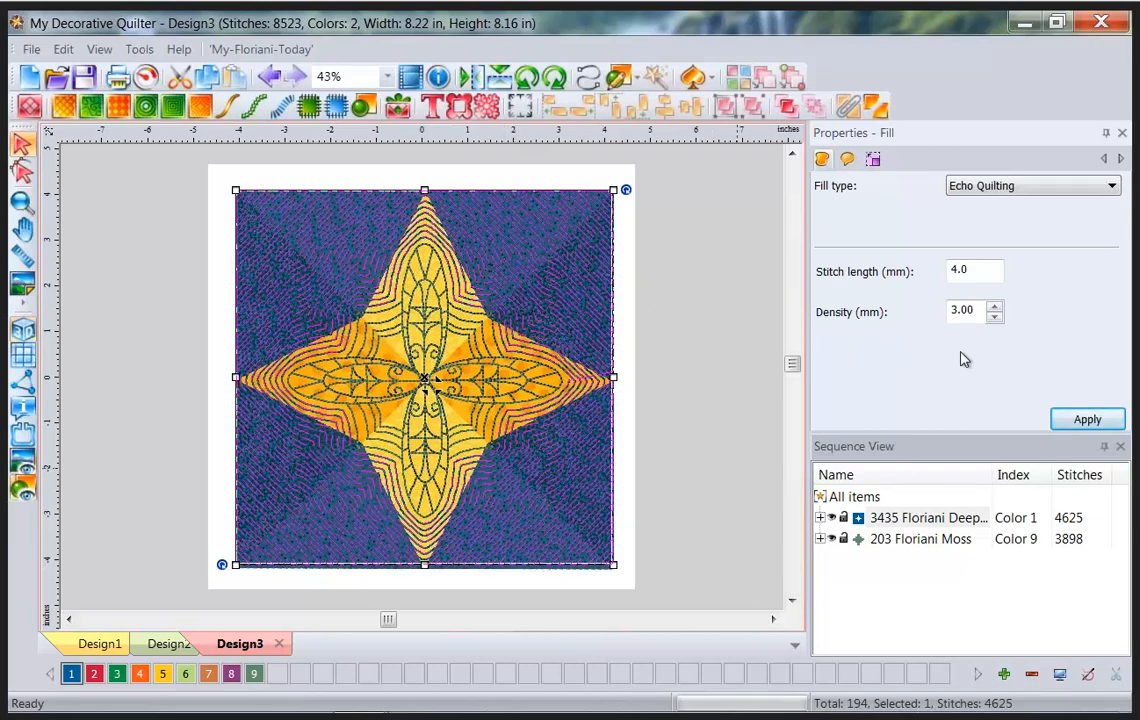
drag(981, 309, 916, 308)
text(12)
click(1070, 419)
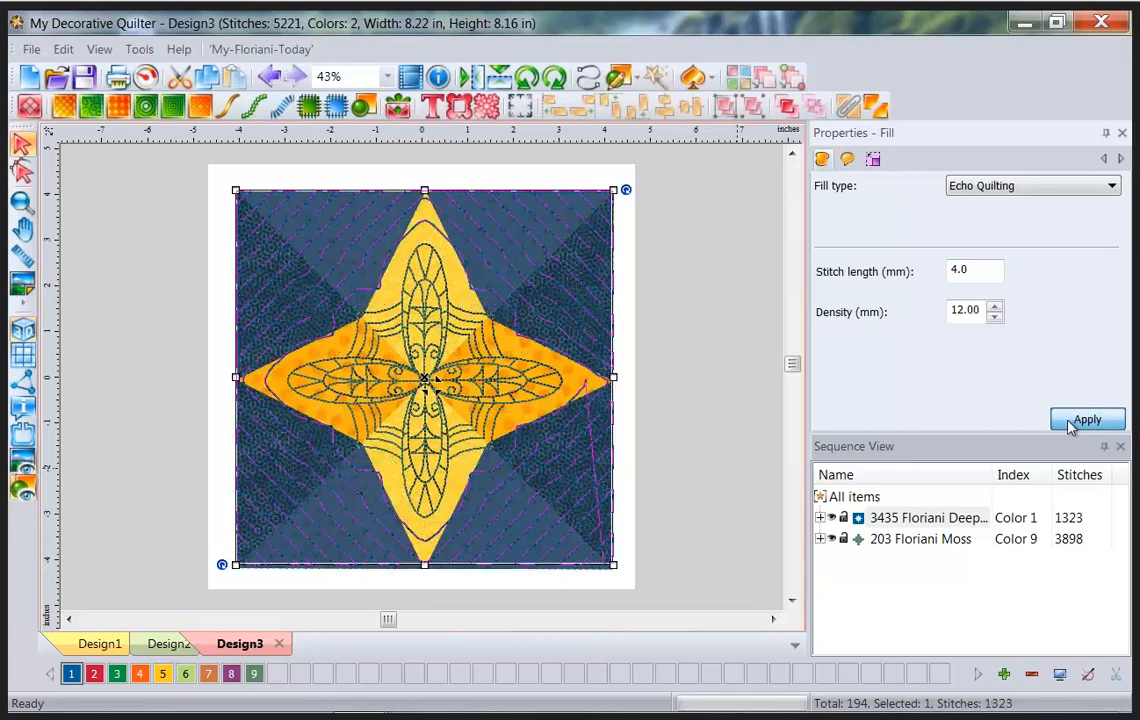
click(166, 676)
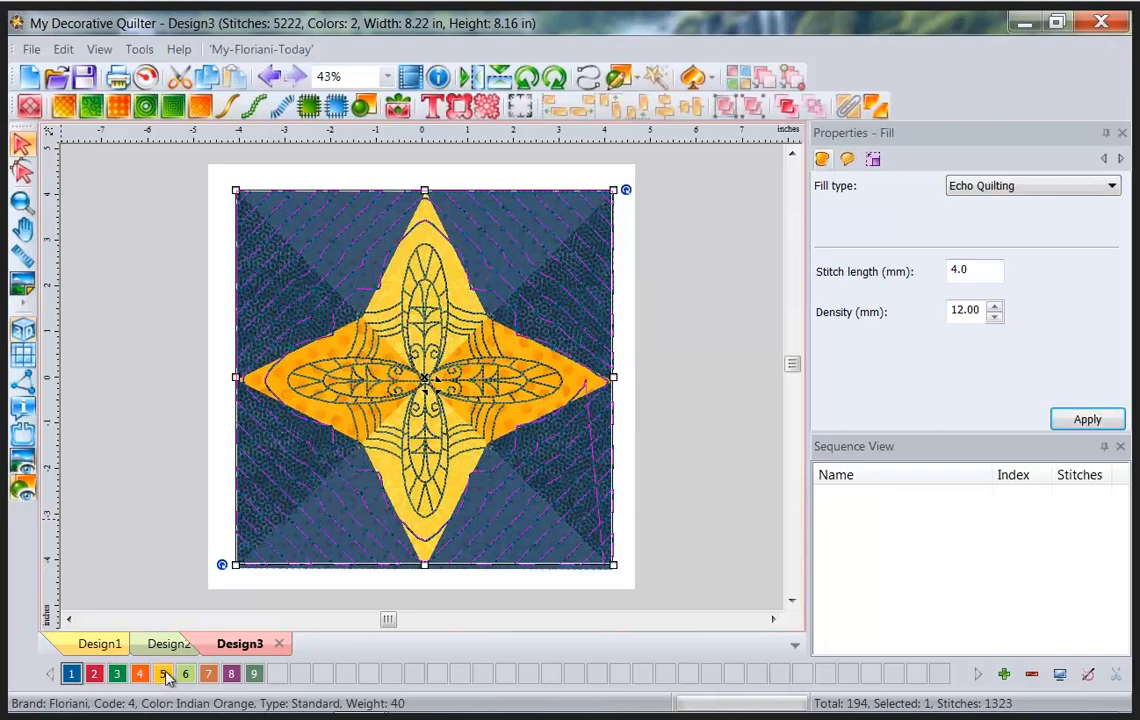
click(120, 470)
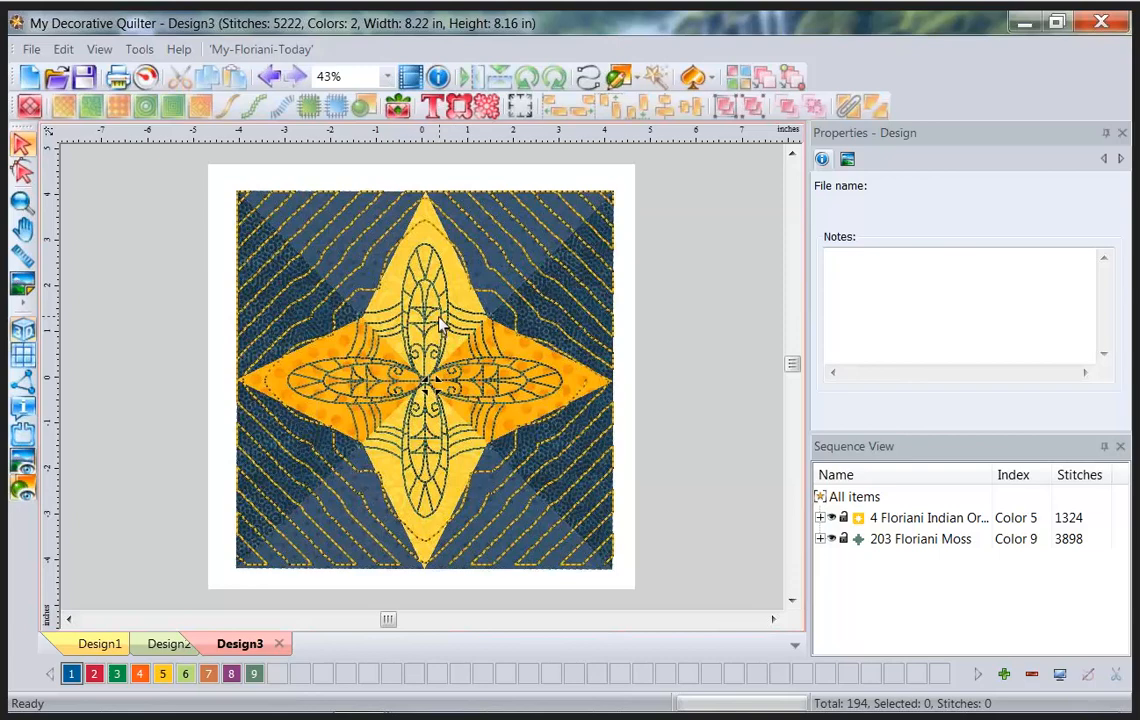
Hide the quilt block backdrop photo, leaving only the orange echo and Moss motif stitches.
click(21, 466)
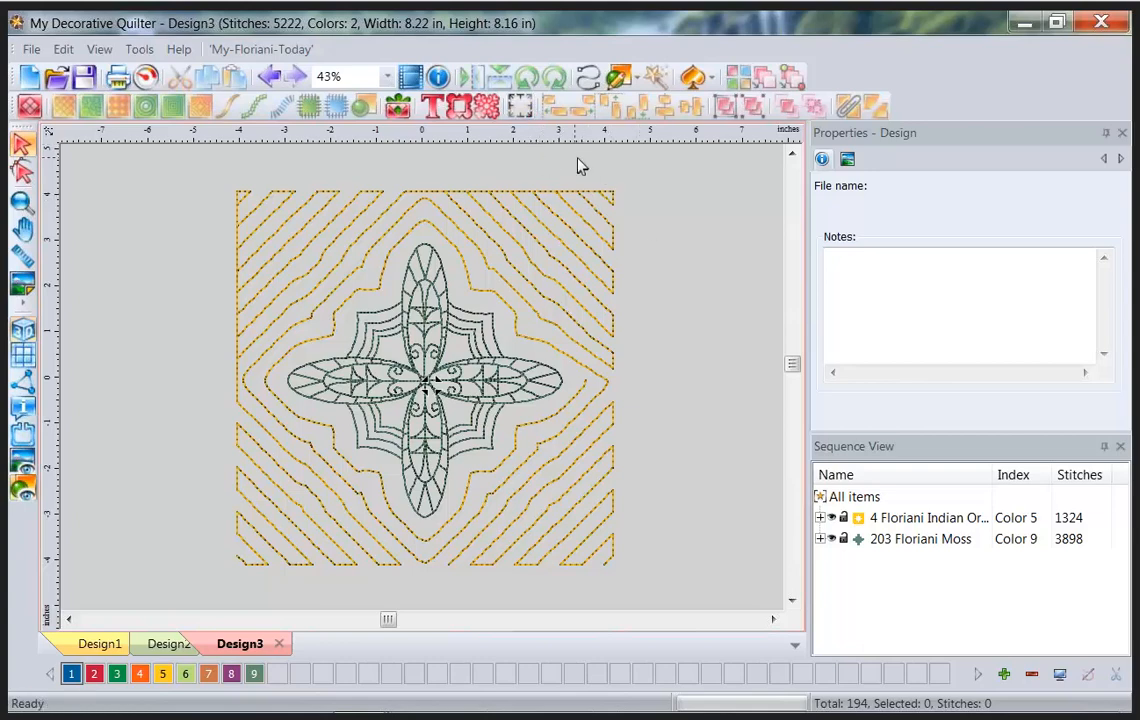
key(ctrl+shift+d)
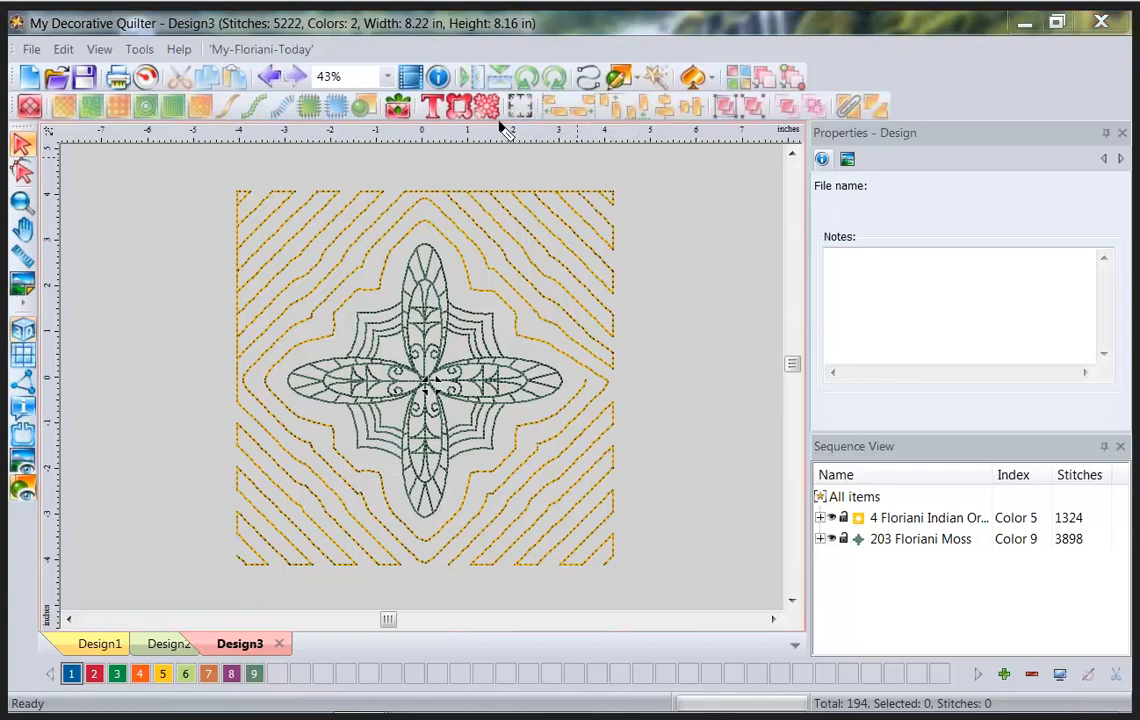
mouse_move(507, 130)
mouse_down()
mouse_move(540, 128)
mouse_move(540, 107)
mouse_move(519, 91)
mouse_move(502, 90)
mouse_move(497, 128)
mouse_move(512, 131)
mouse_up()
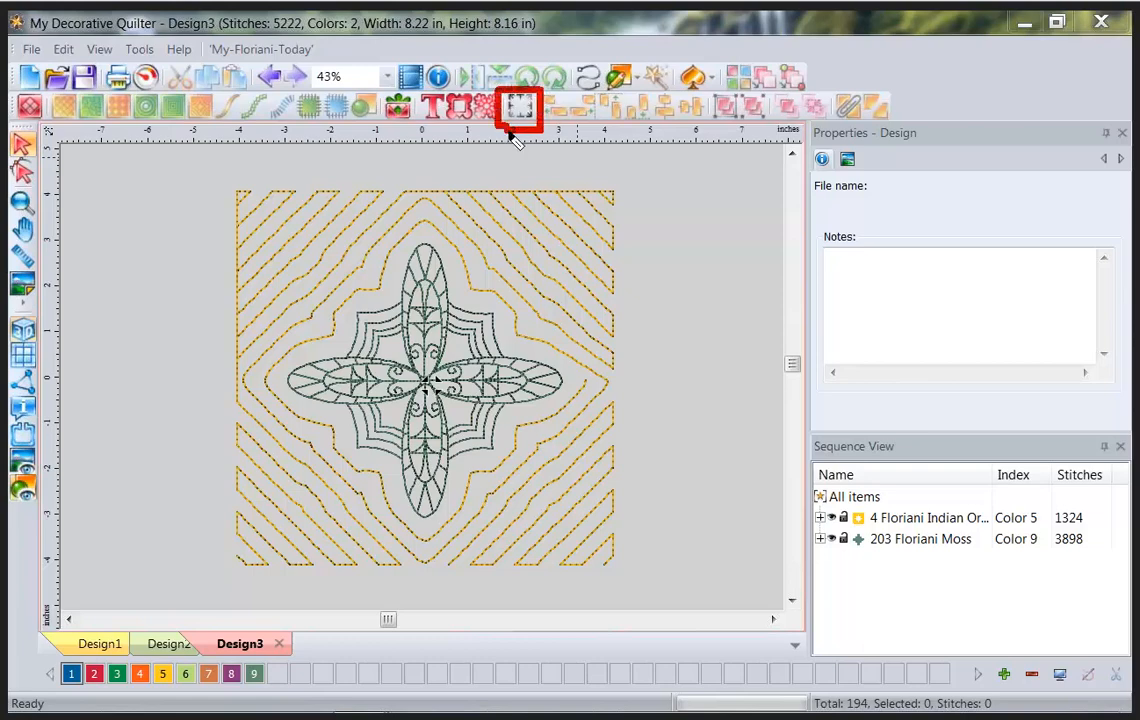
key(Escape)
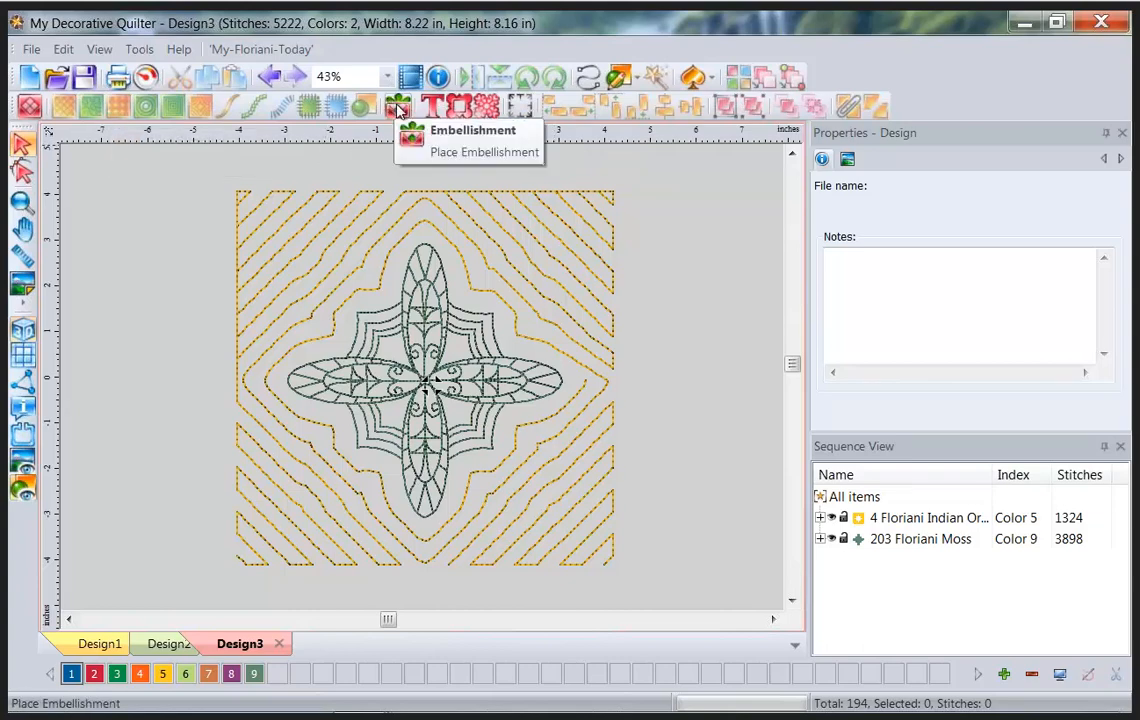
Add eight placement marks at the four corners and four side midpoints, then select the marks item.
click(520, 105)
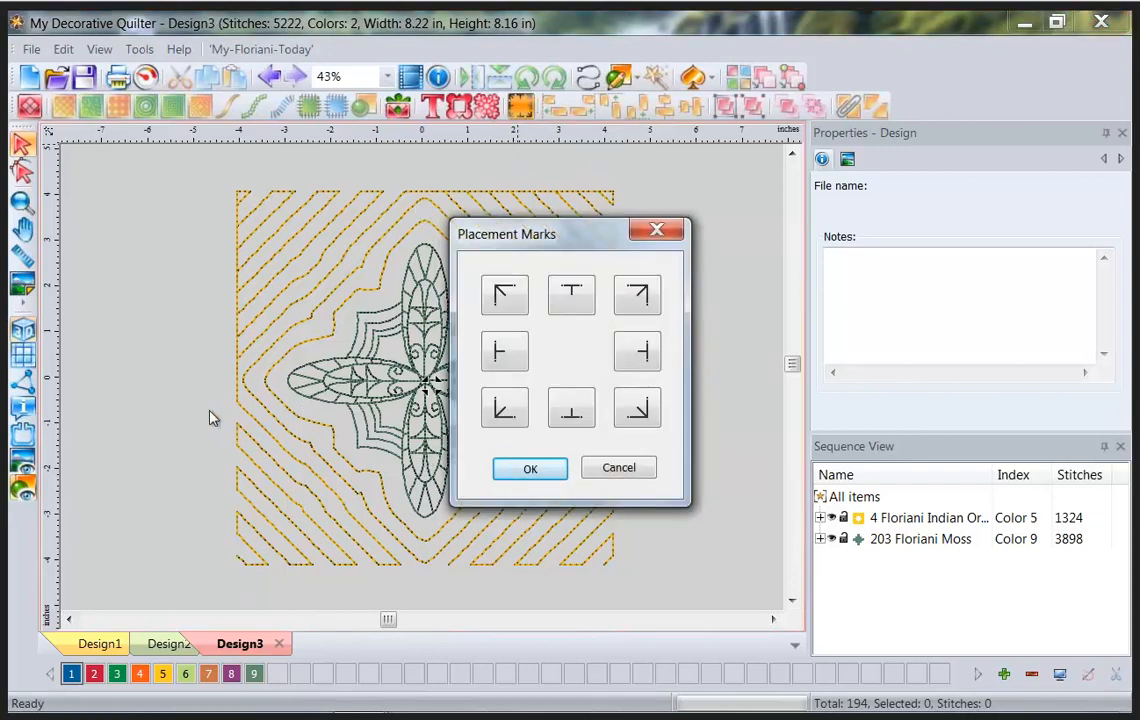
click(586, 295)
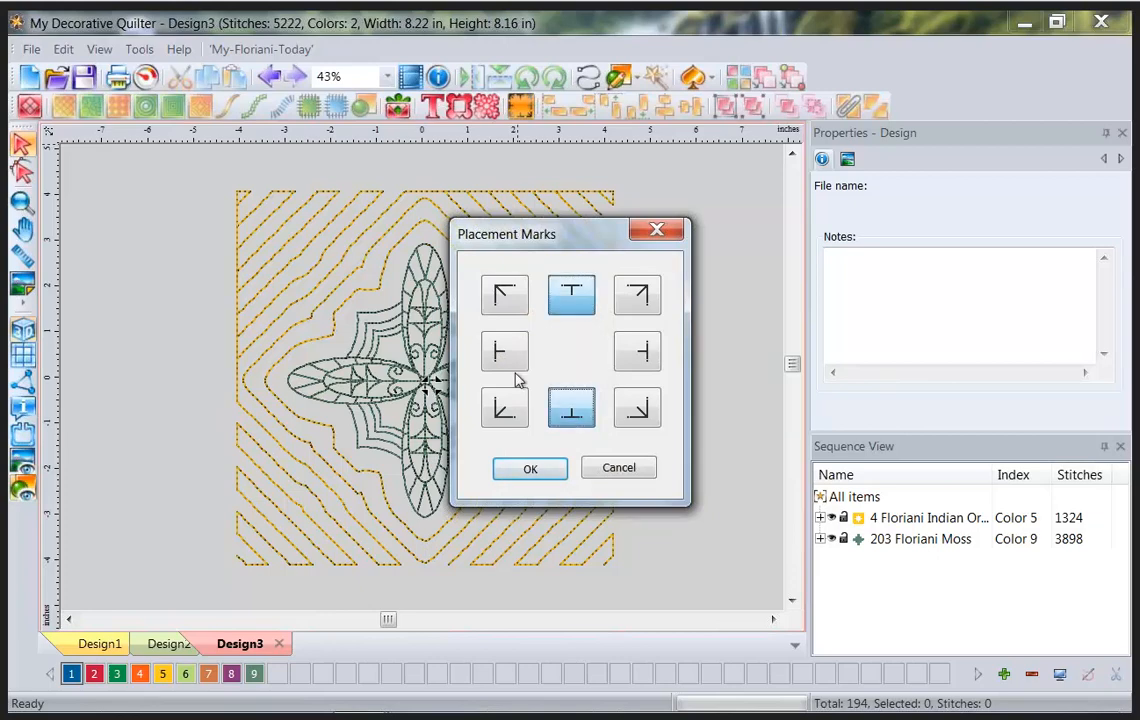
click(494, 358)
click(645, 354)
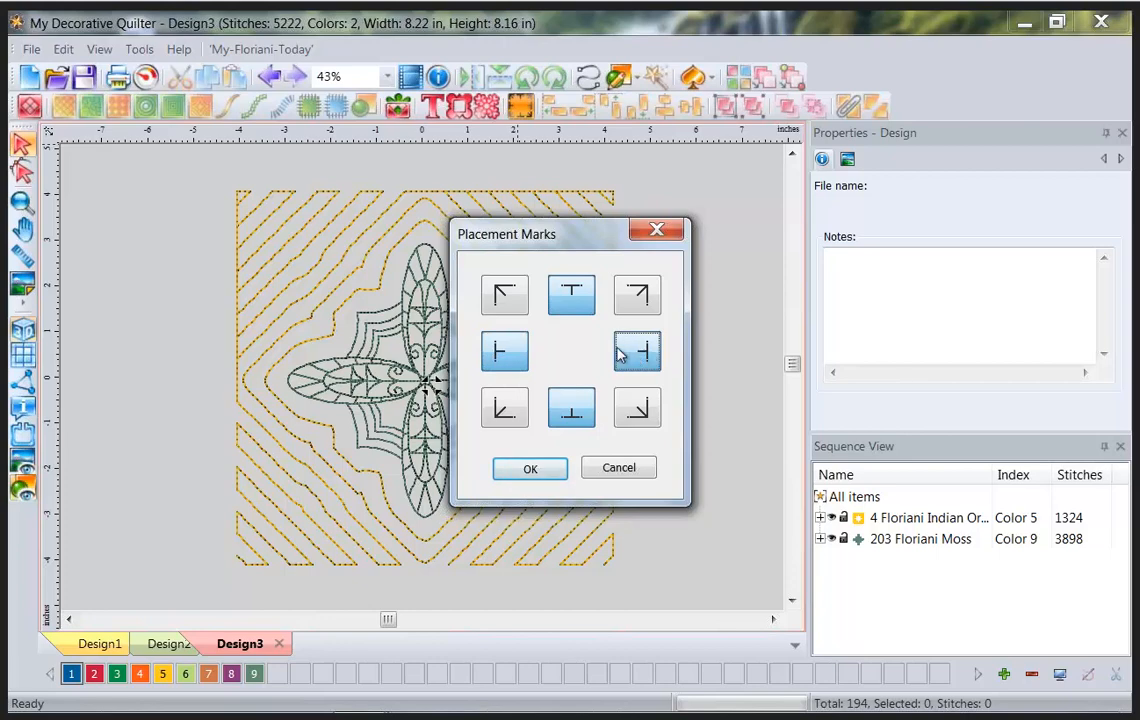
click(512, 303)
click(640, 297)
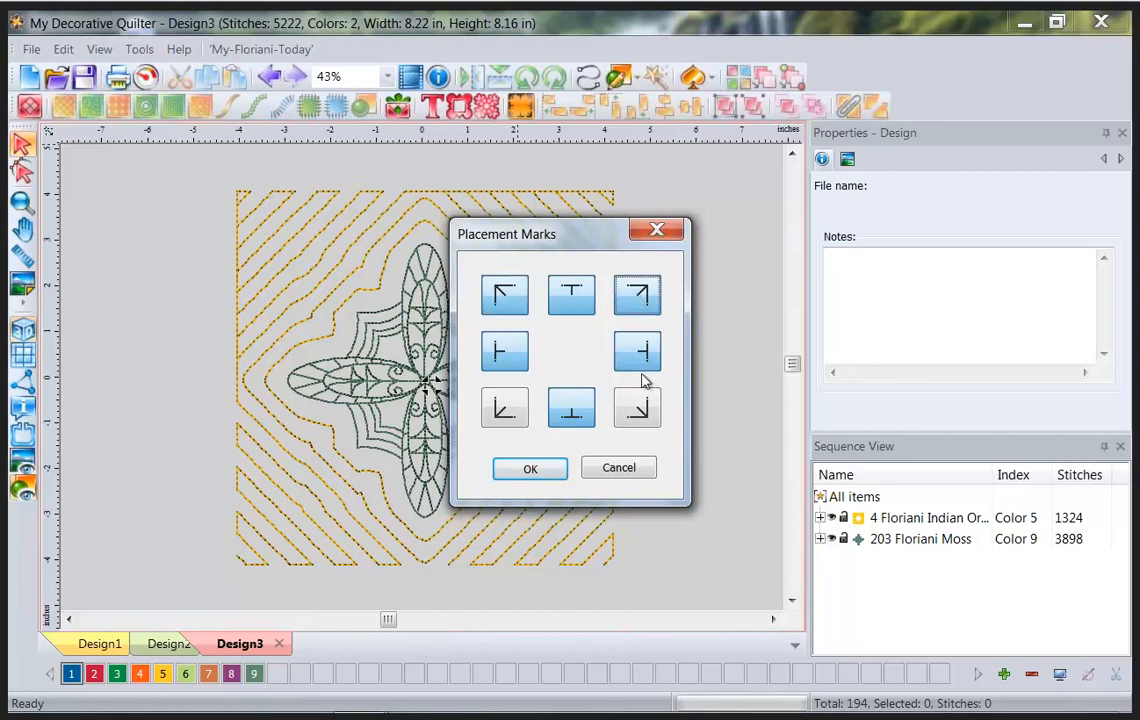
click(643, 408)
click(492, 410)
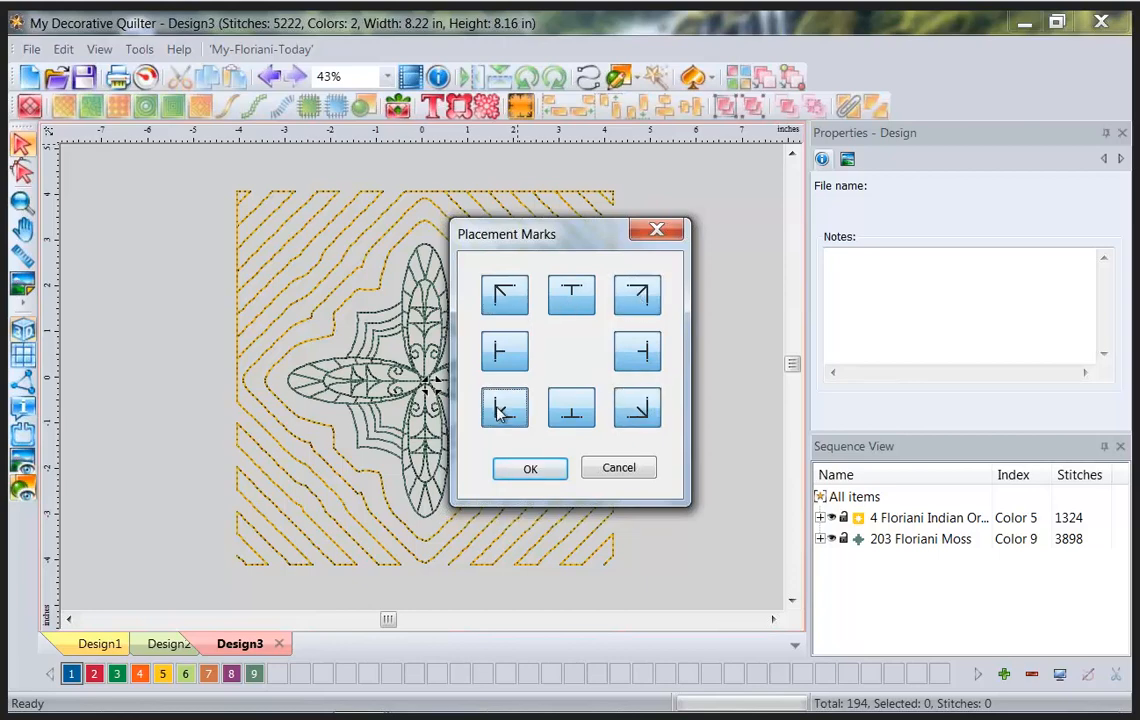
click(527, 472)
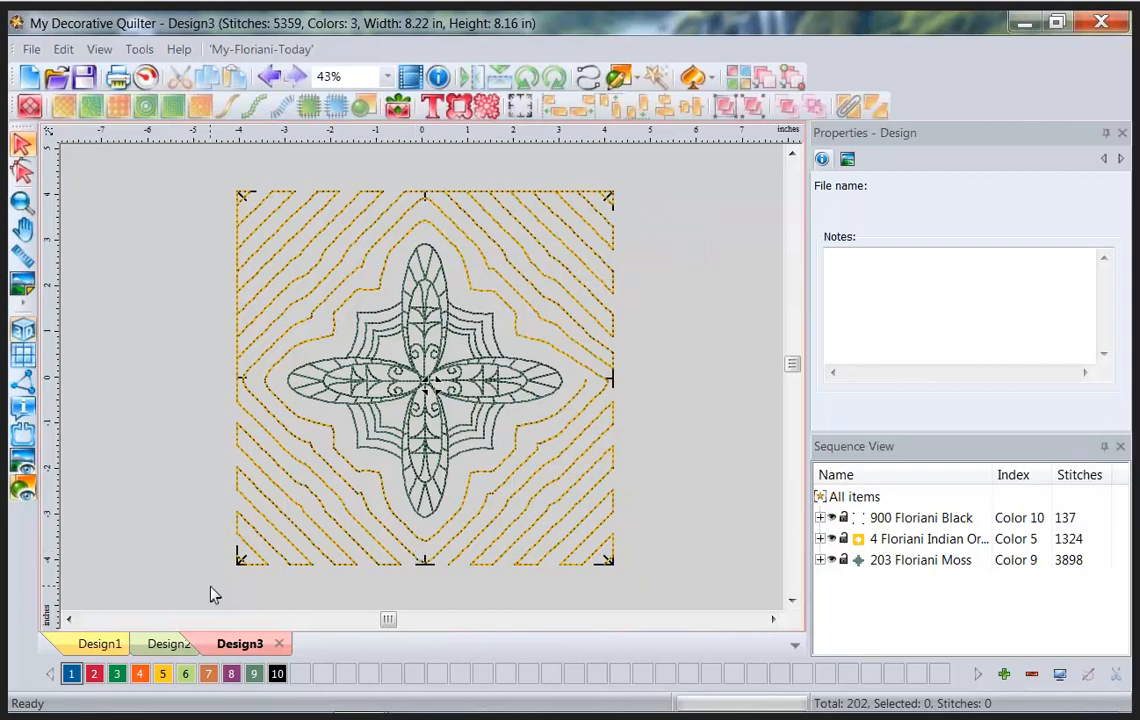
click(936, 519)
click(142, 82)
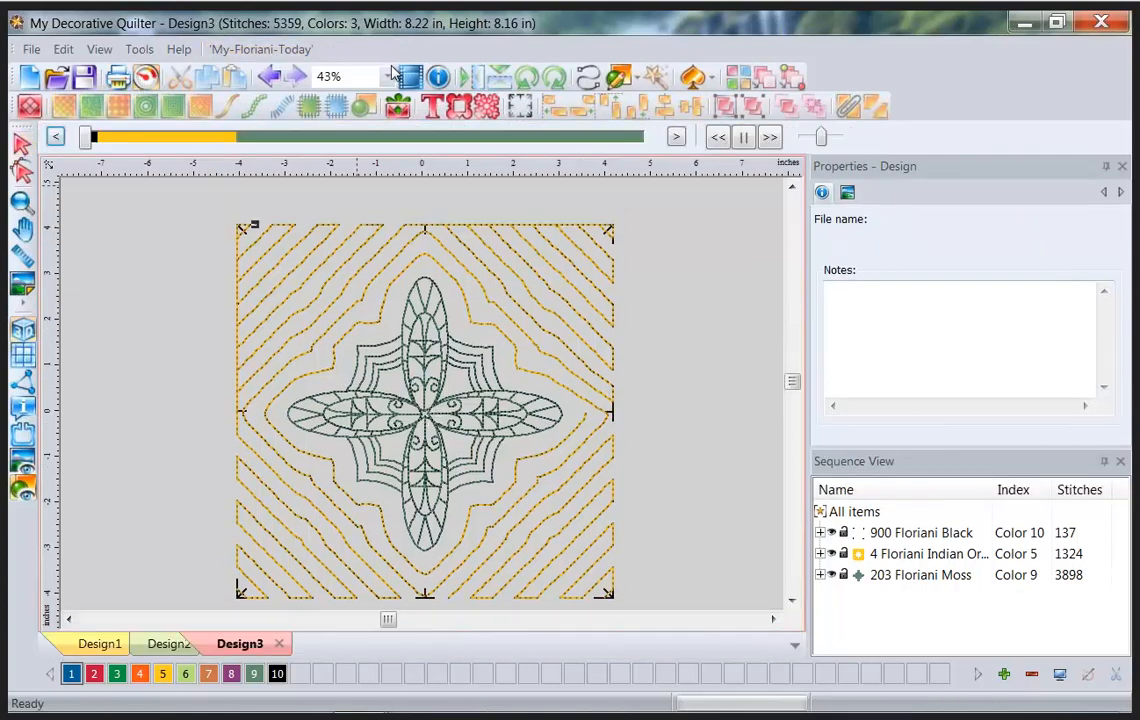
click(387, 82)
click(340, 133)
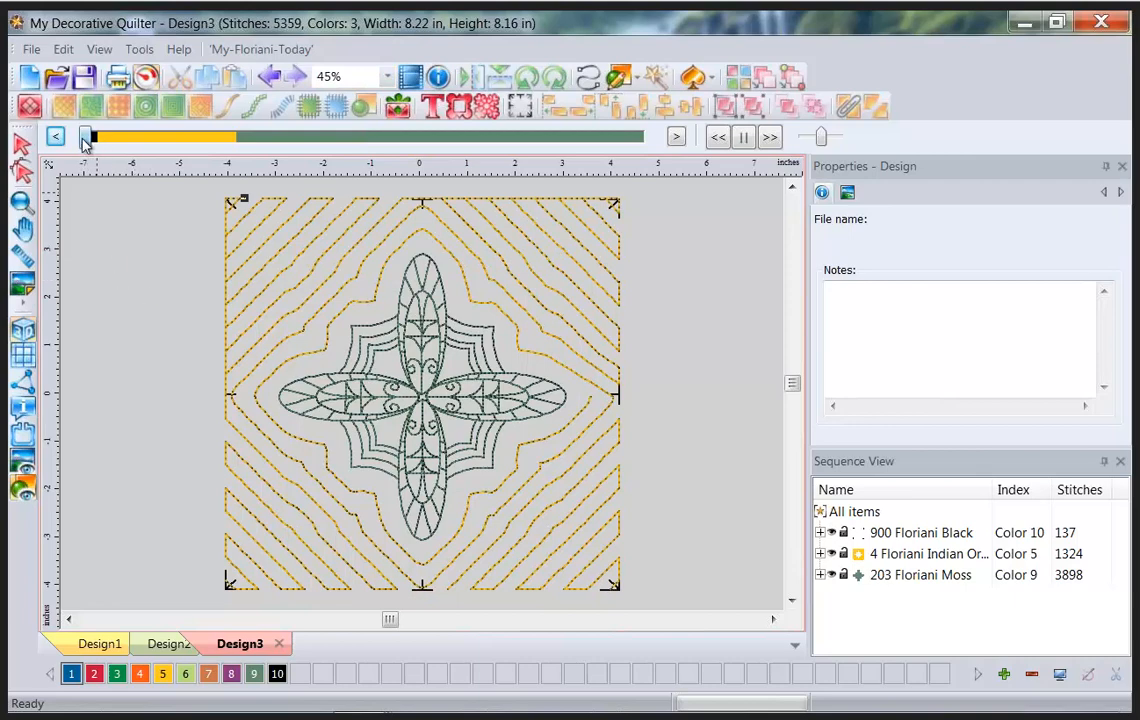
drag(85, 142, 97, 142)
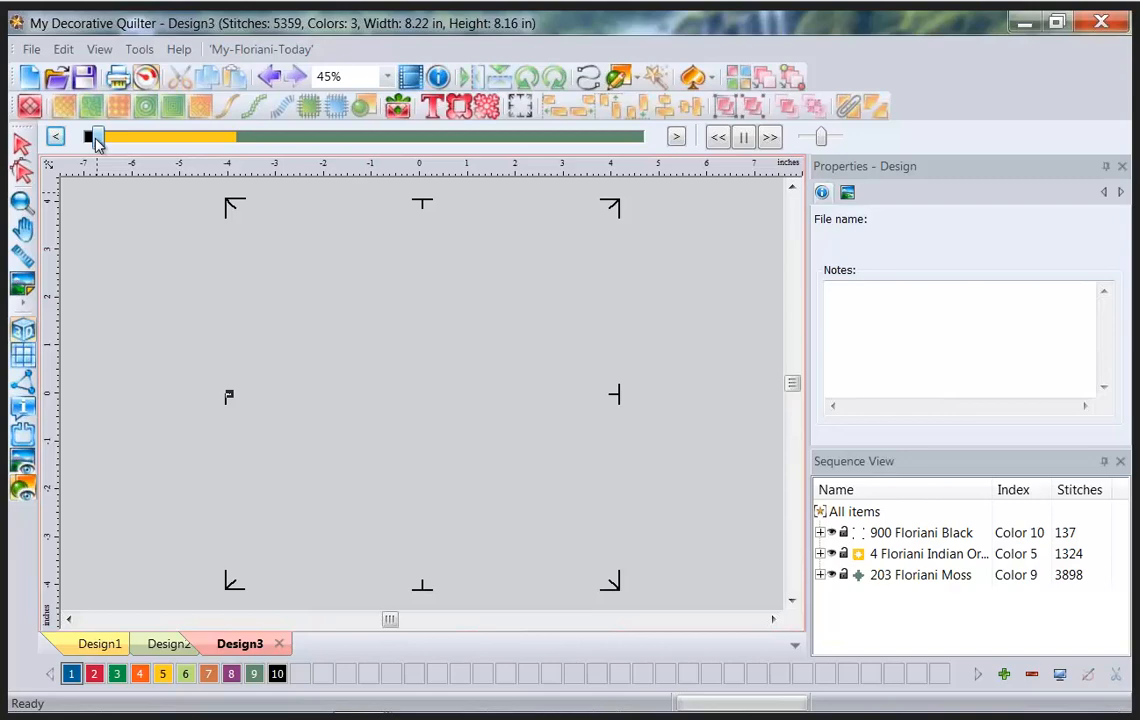
mouse_move(96, 141)
mouse_down()
mouse_move(218, 140)
mouse_move(360, 180)
mouse_move(665, 220)
mouse_up()
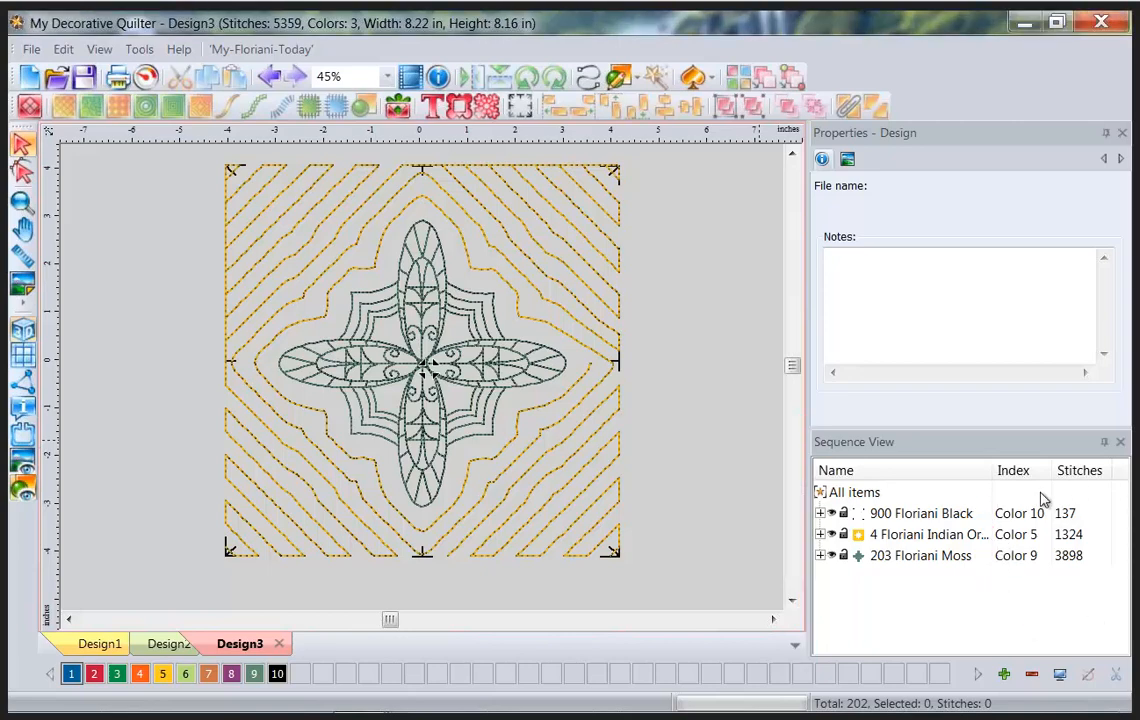
Move the orange echo quilting to stitch after Moss, replay the full stitch-out, and begin new Design4.
click(912, 537)
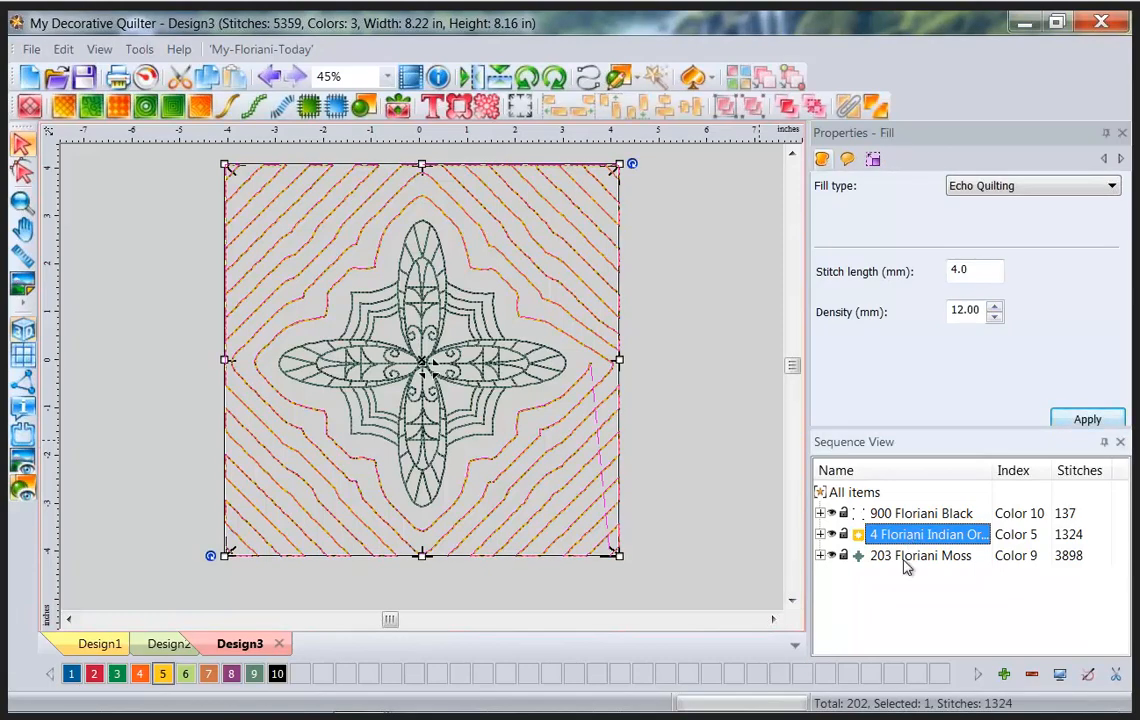
ctrl+click(904, 562)
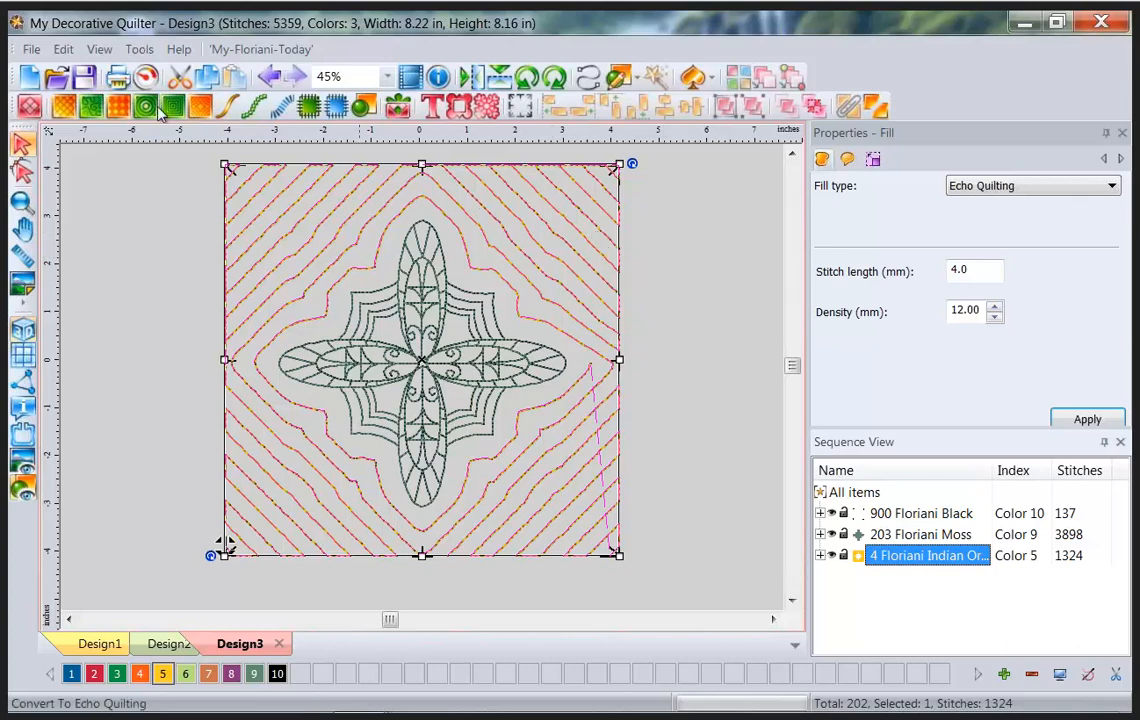
click(146, 76)
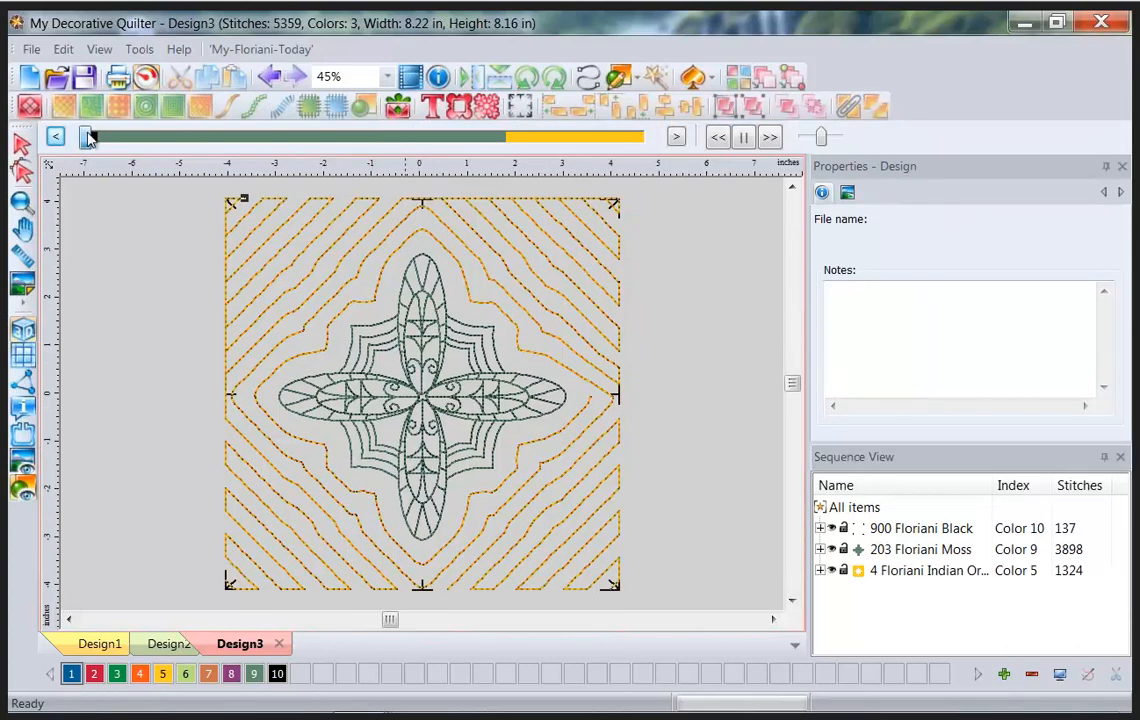
drag(87, 136, 358, 151)
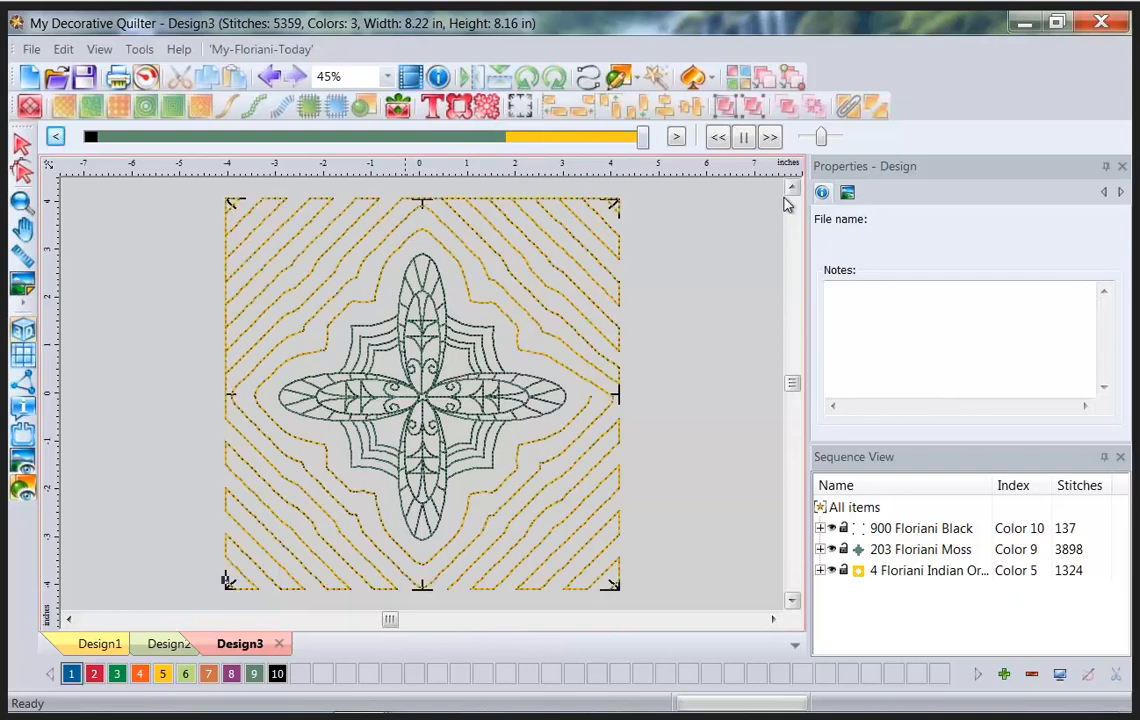
click(36, 80)
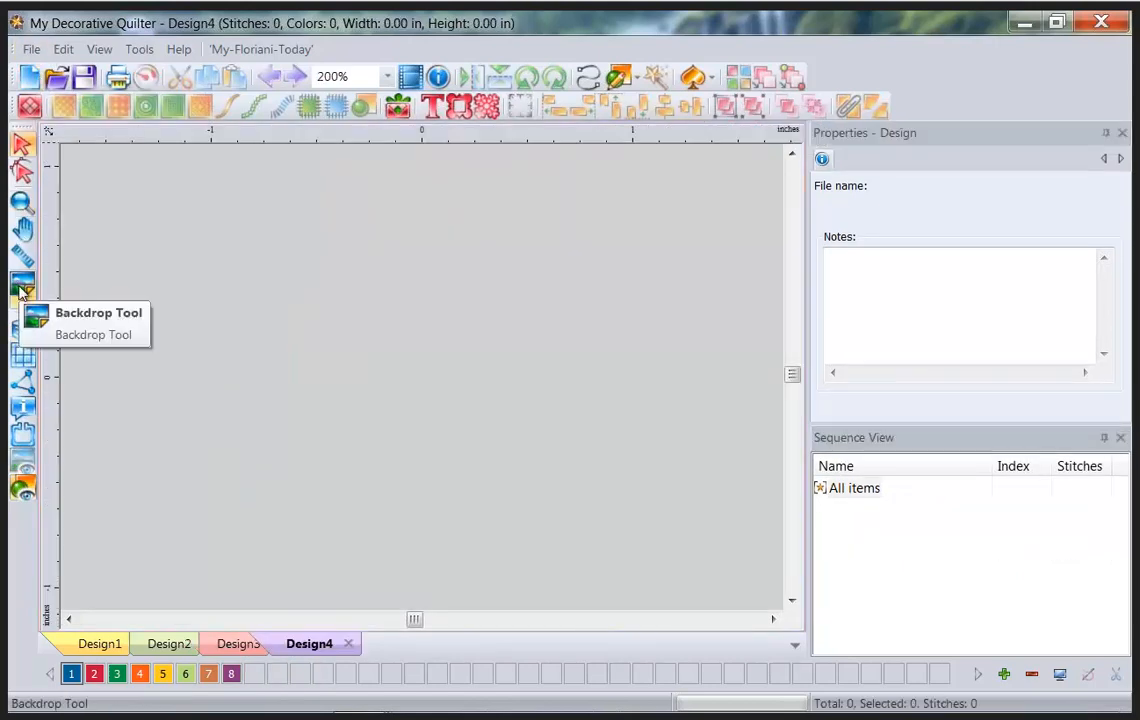
Load the fleurdelisapplique image as Design4's 8.00 × 8.01 in backdrop.
click(22, 290)
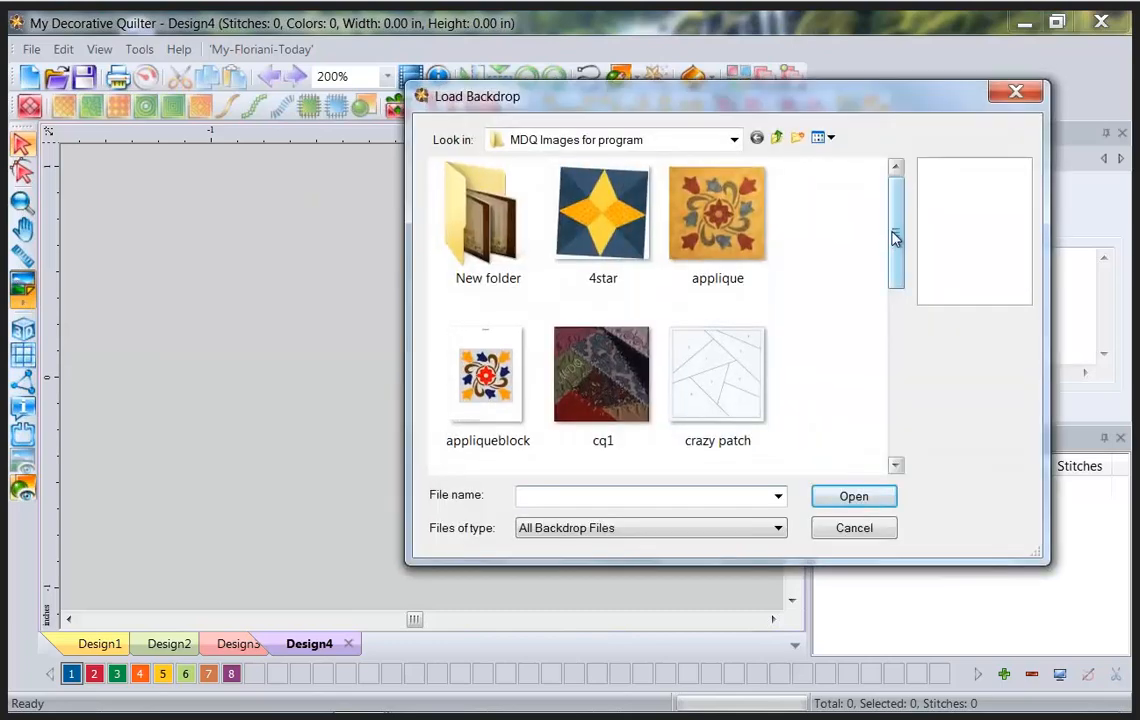
drag(896, 234, 896, 378)
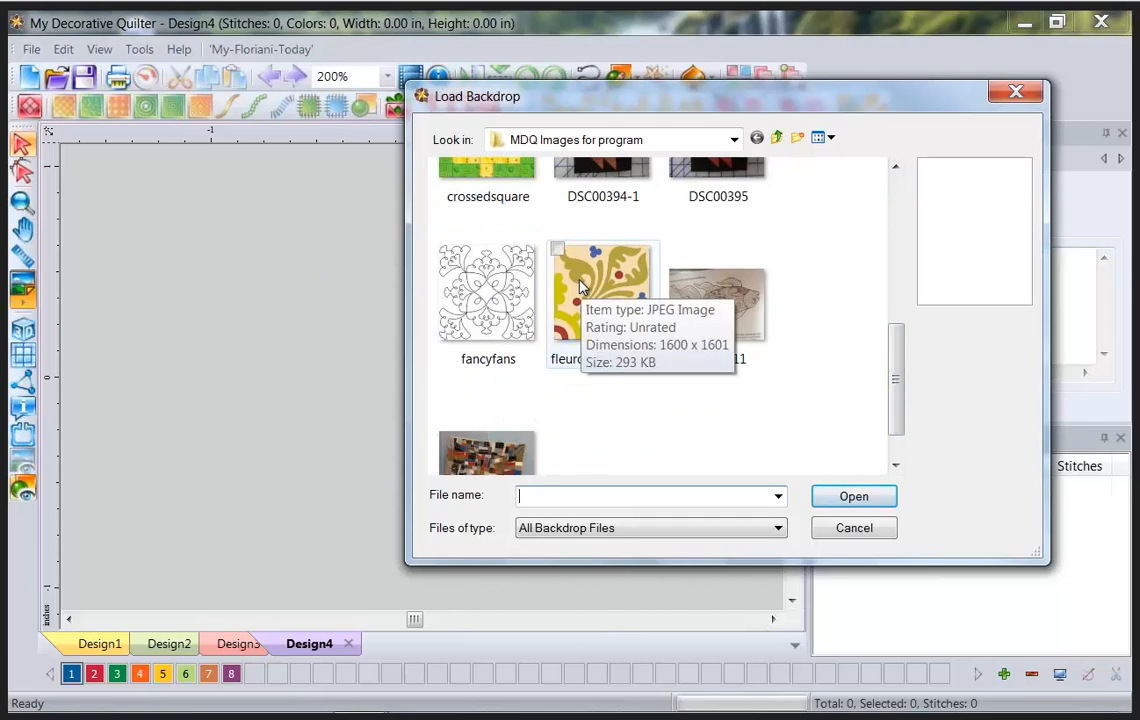
click(583, 287)
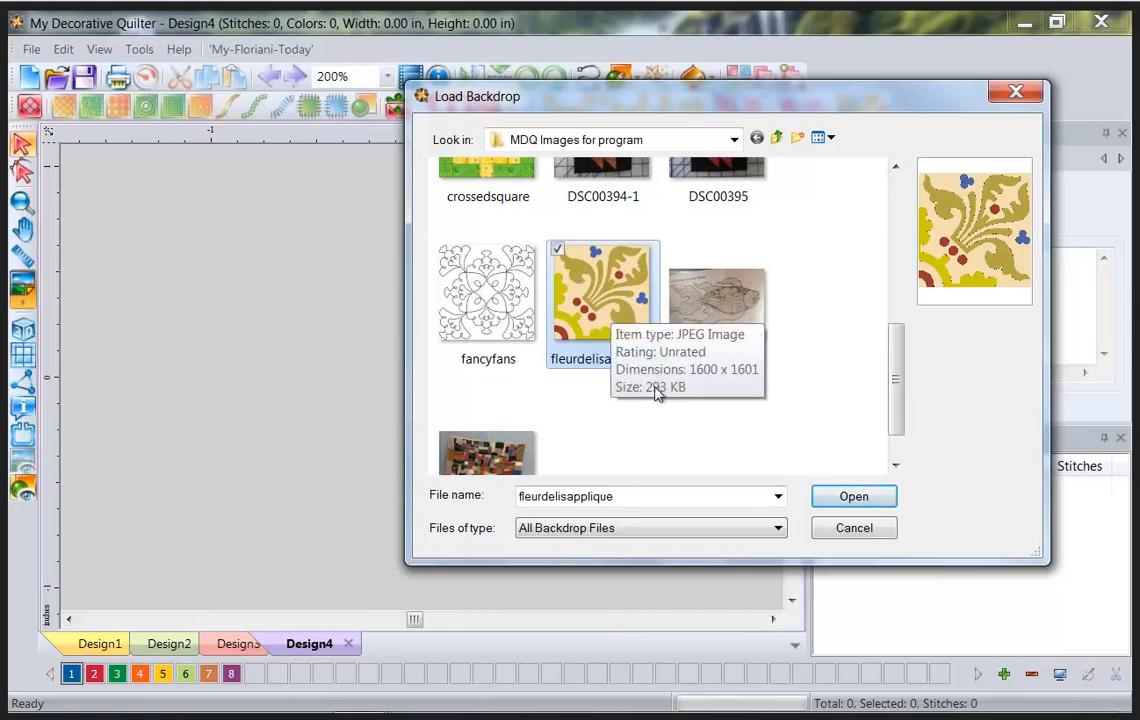
click(872, 503)
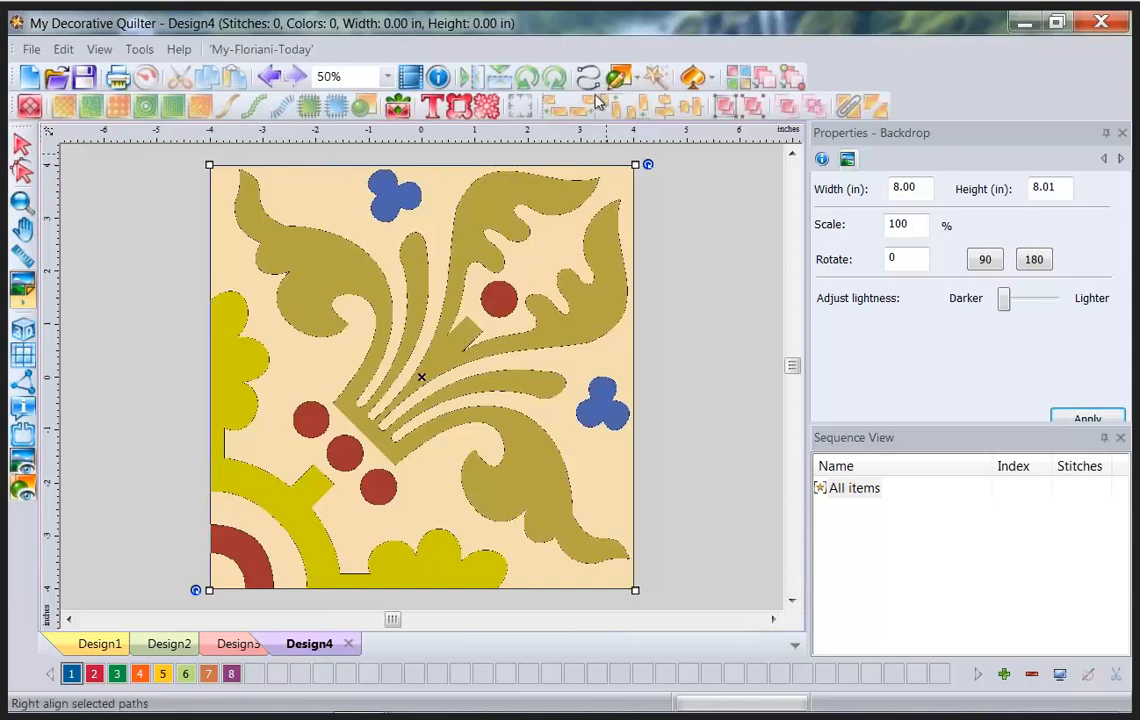
mouse_move(561, 97)
mouse_down()
mouse_move(610, 95)
mouse_move(611, 58)
mouse_move(574, 58)
mouse_move(566, 96)
mouse_up()
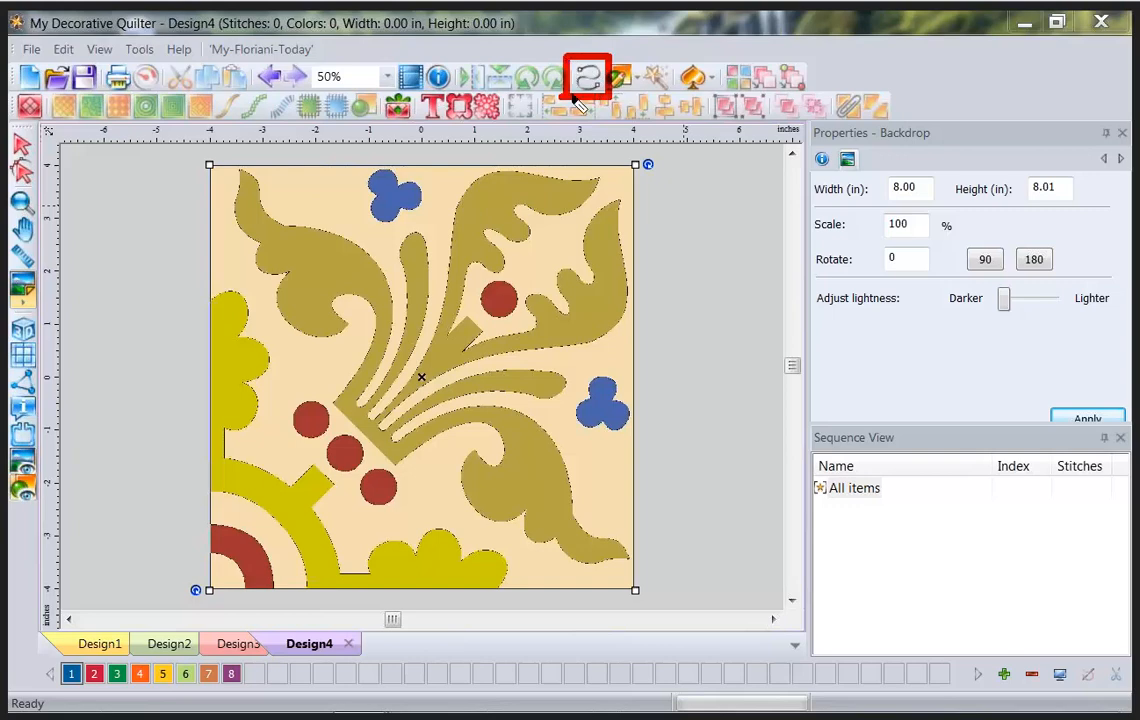
Draw a test run line along the top leaf edge, then select and delete it.
click(588, 78)
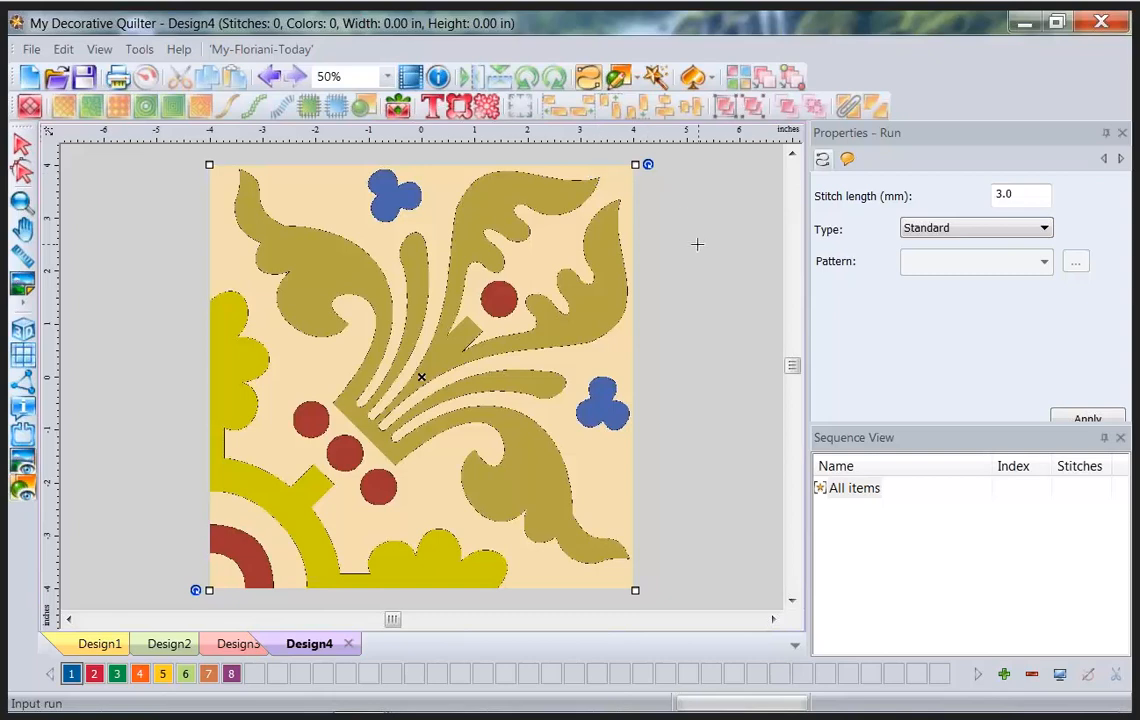
click(600, 176)
click(586, 178)
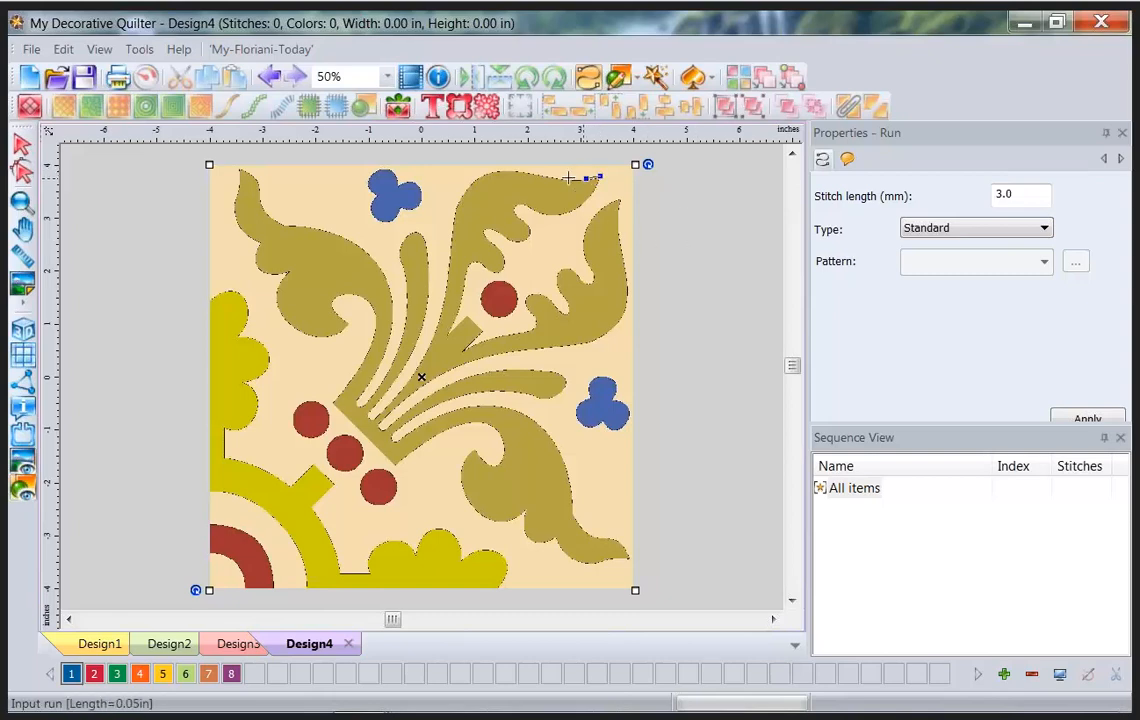
click(560, 177)
click(524, 170)
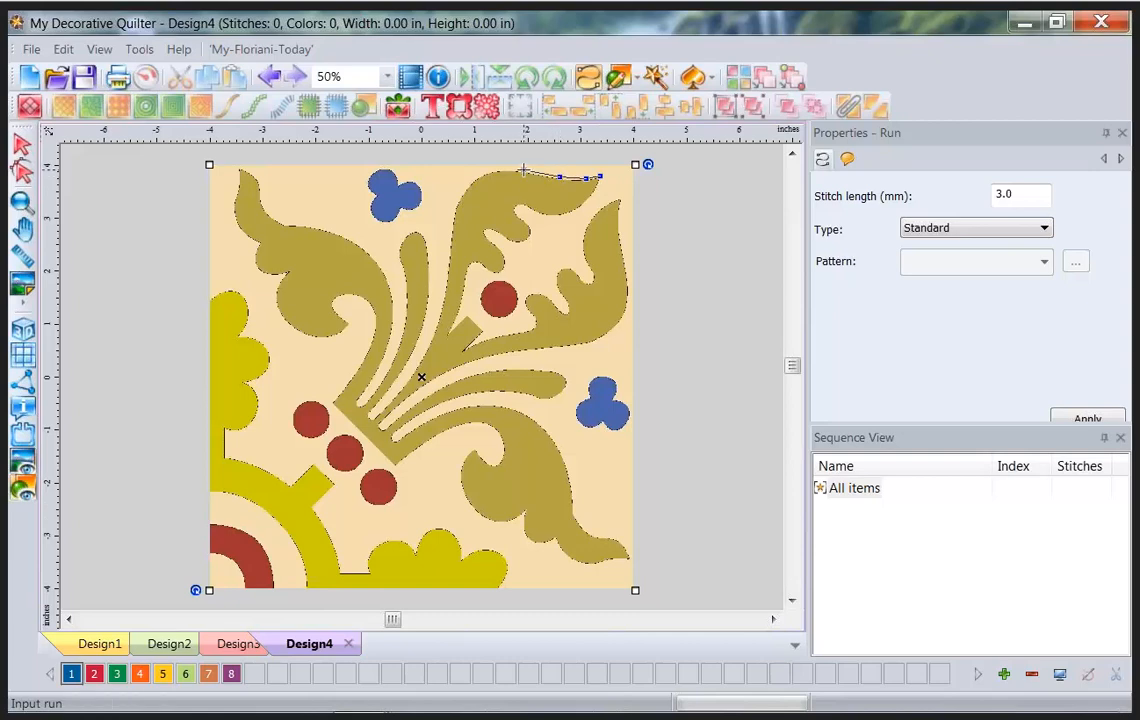
click(487, 173)
click(460, 198)
key(Return)
key(Escape)
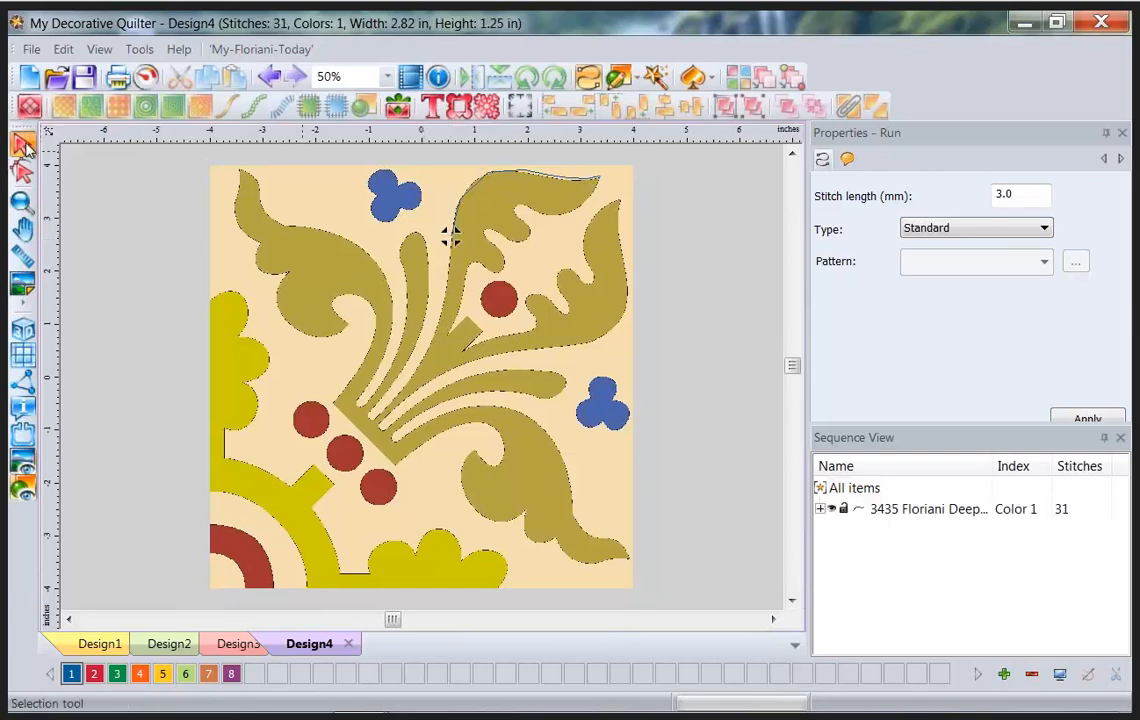
click(27, 149)
click(450, 235)
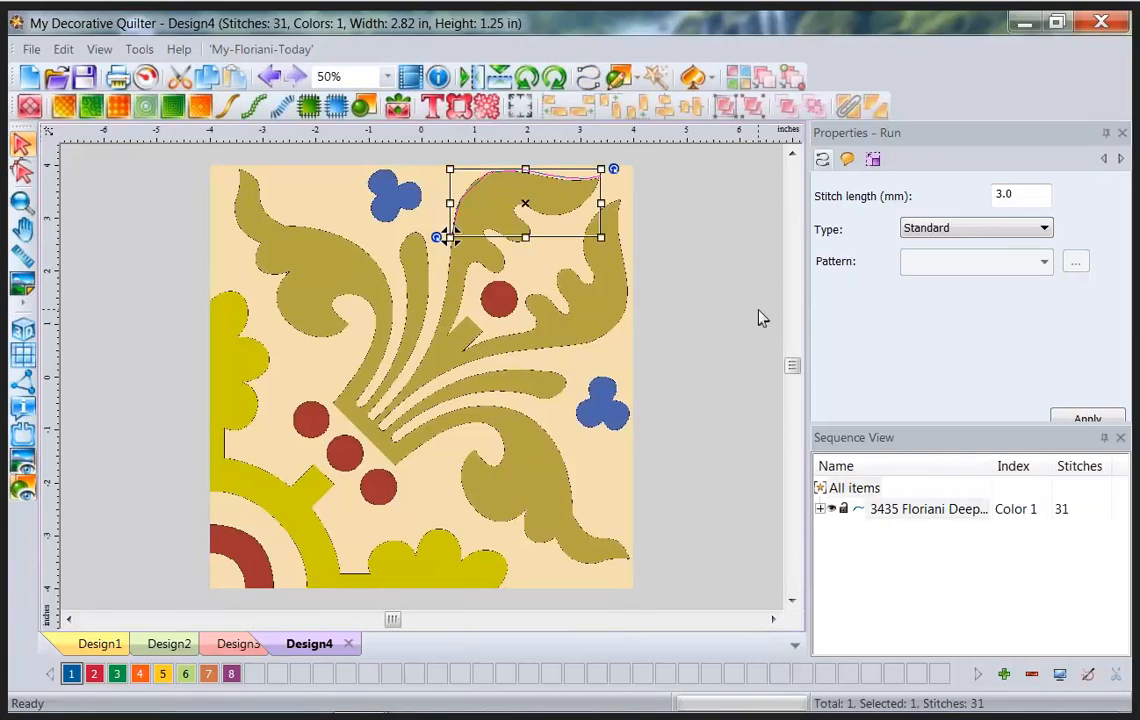
key(Delete)
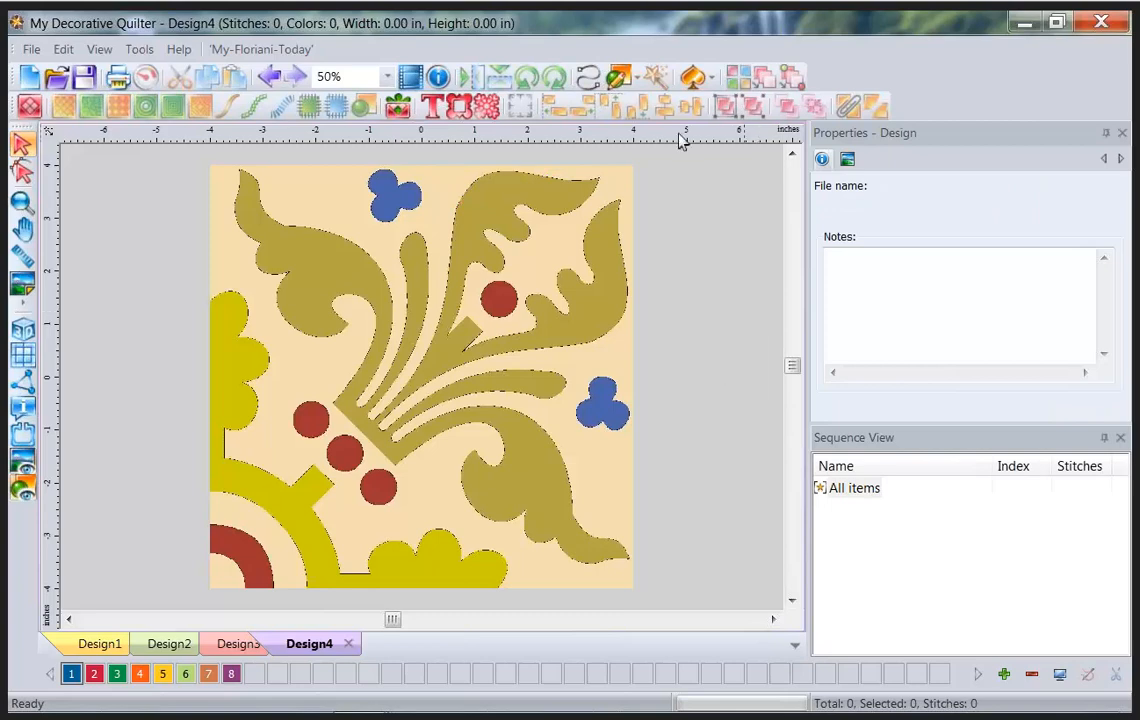
Auto-outline the gold fleur-de-lis with Magic Needle, check it without the backdrop, and select it.
click(588, 79)
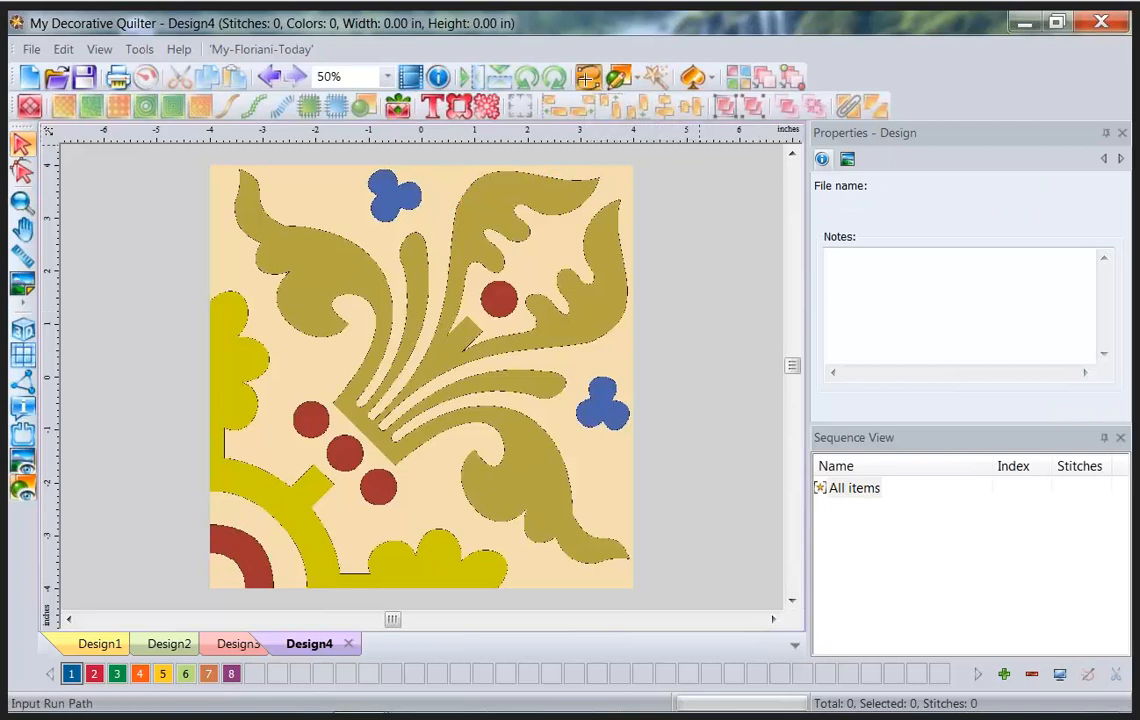
click(658, 80)
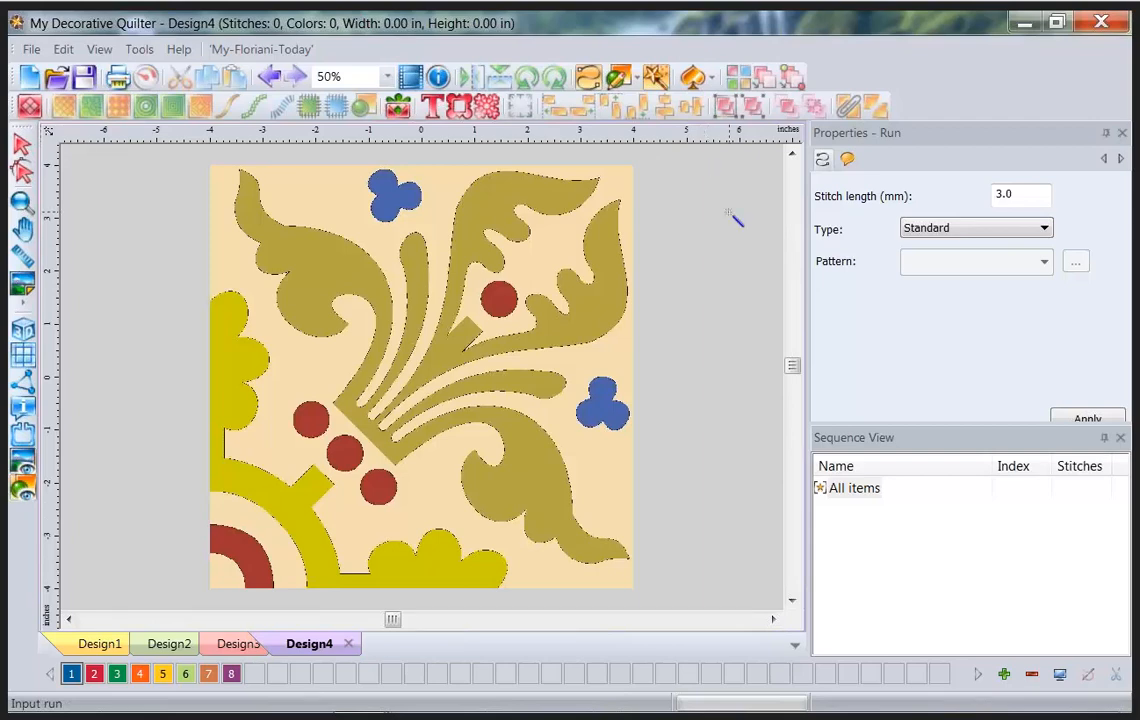
click(488, 197)
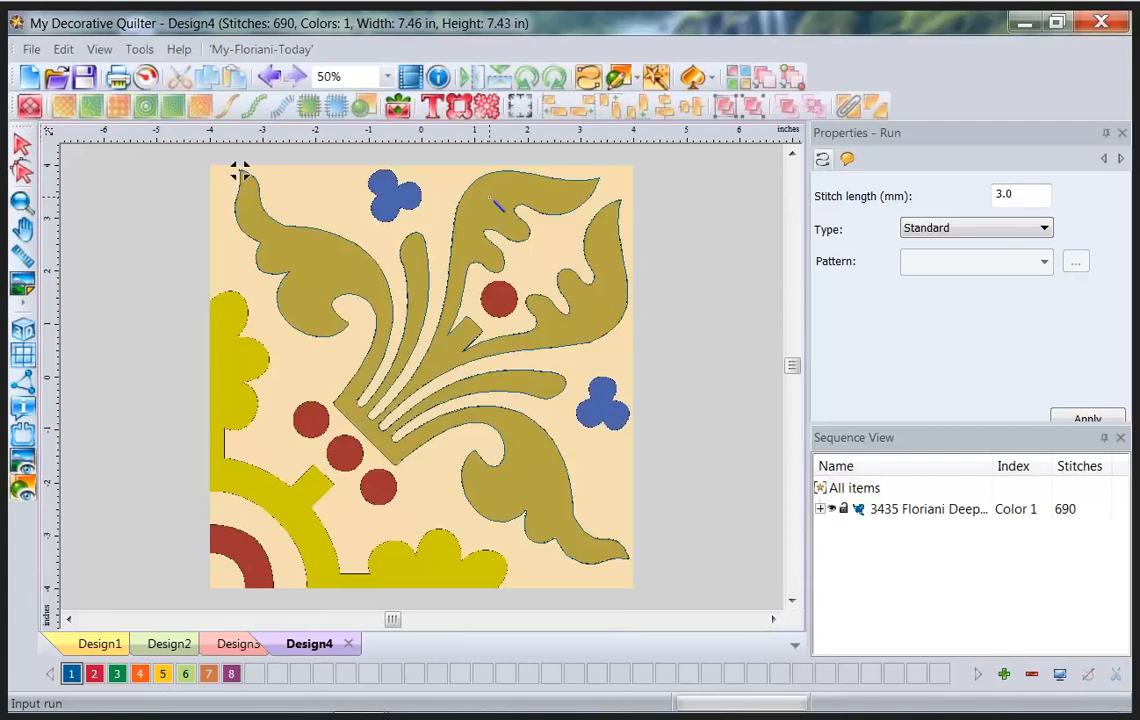
click(26, 461)
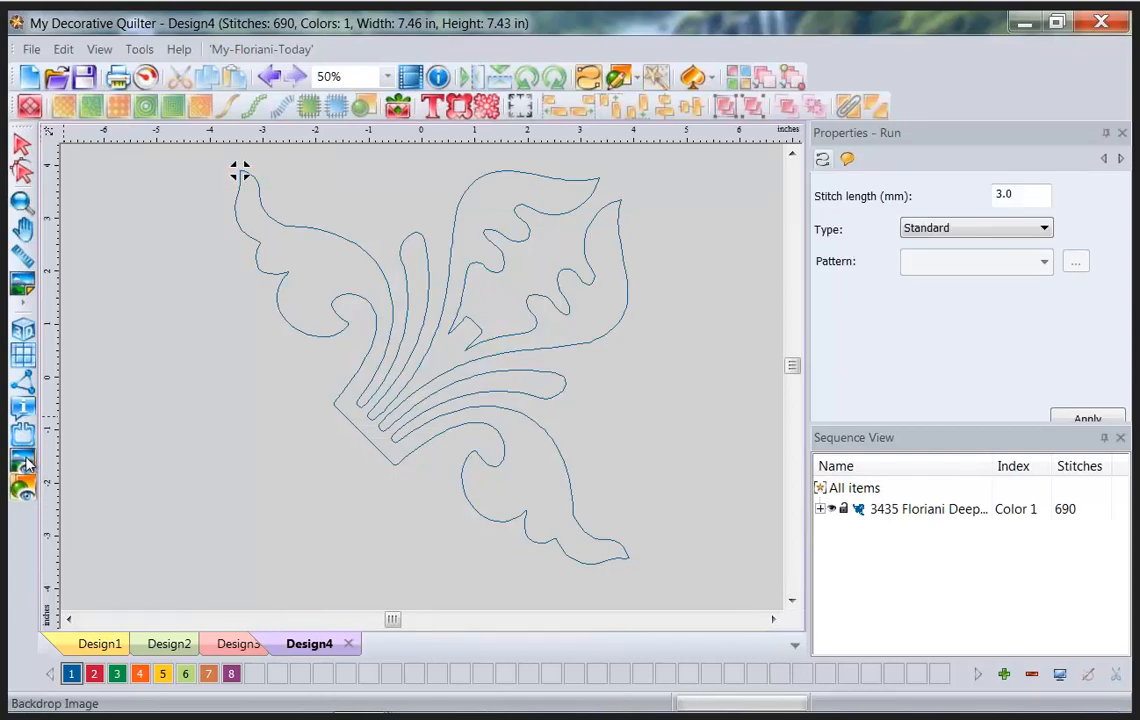
click(26, 461)
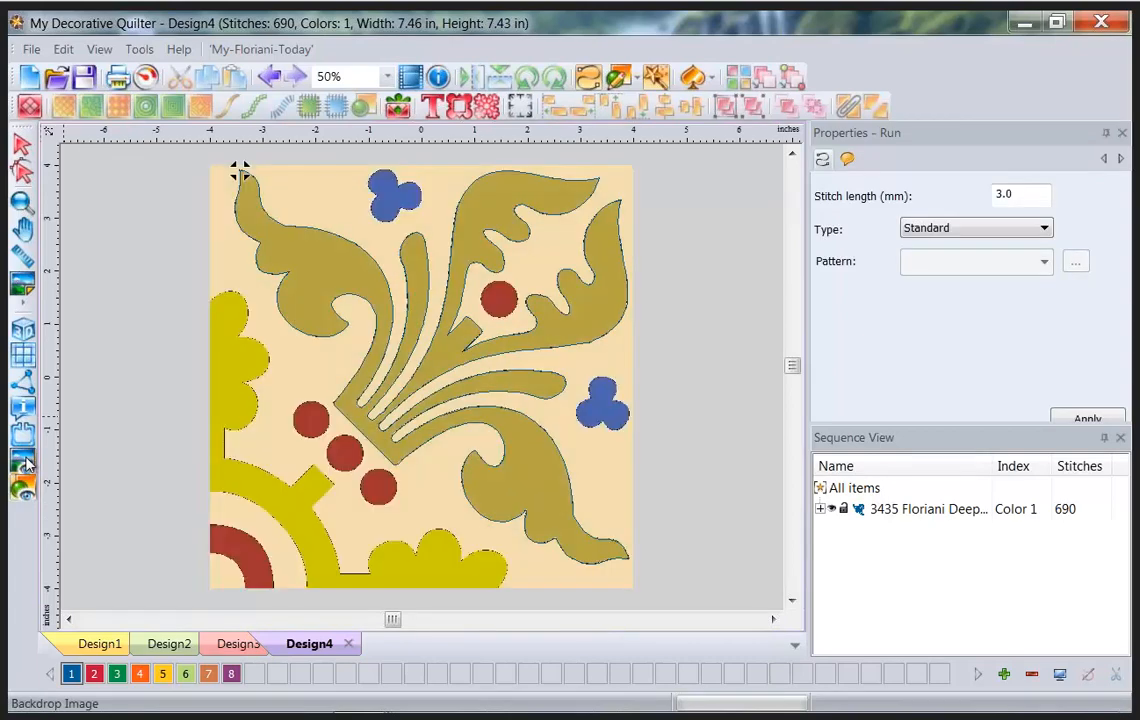
click(22, 145)
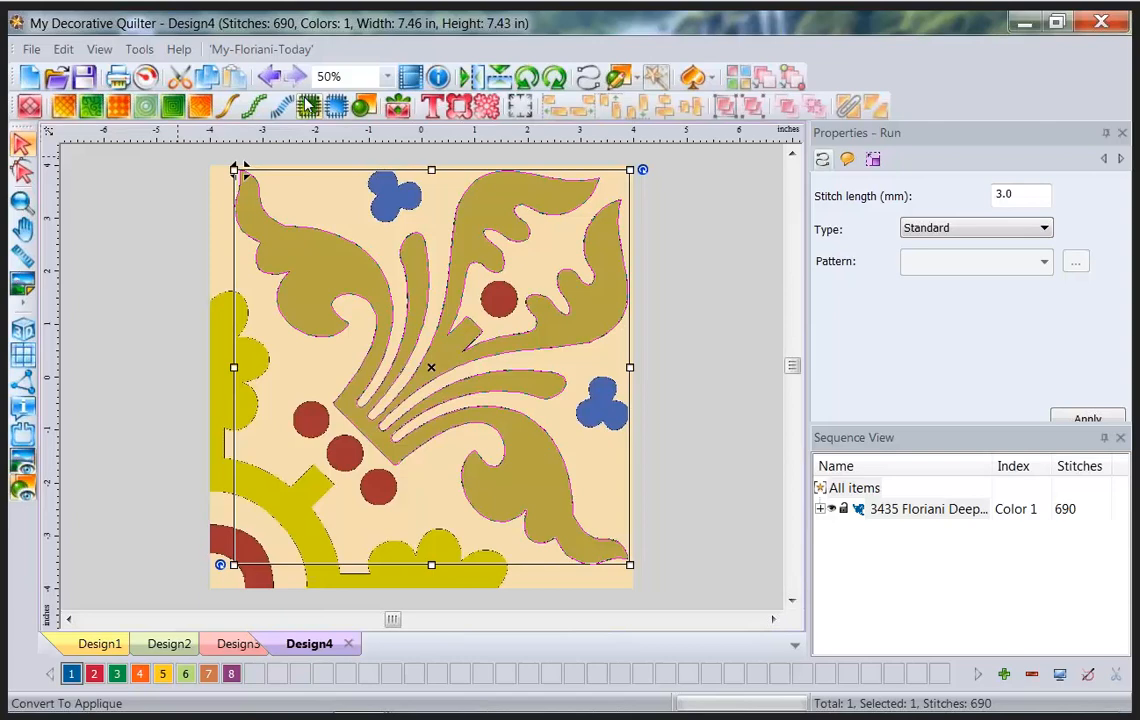
Convert the selected fleur-de-lis outline to a 3.5 mm satin appliqué and enlarge the Properties panel.
click(310, 105)
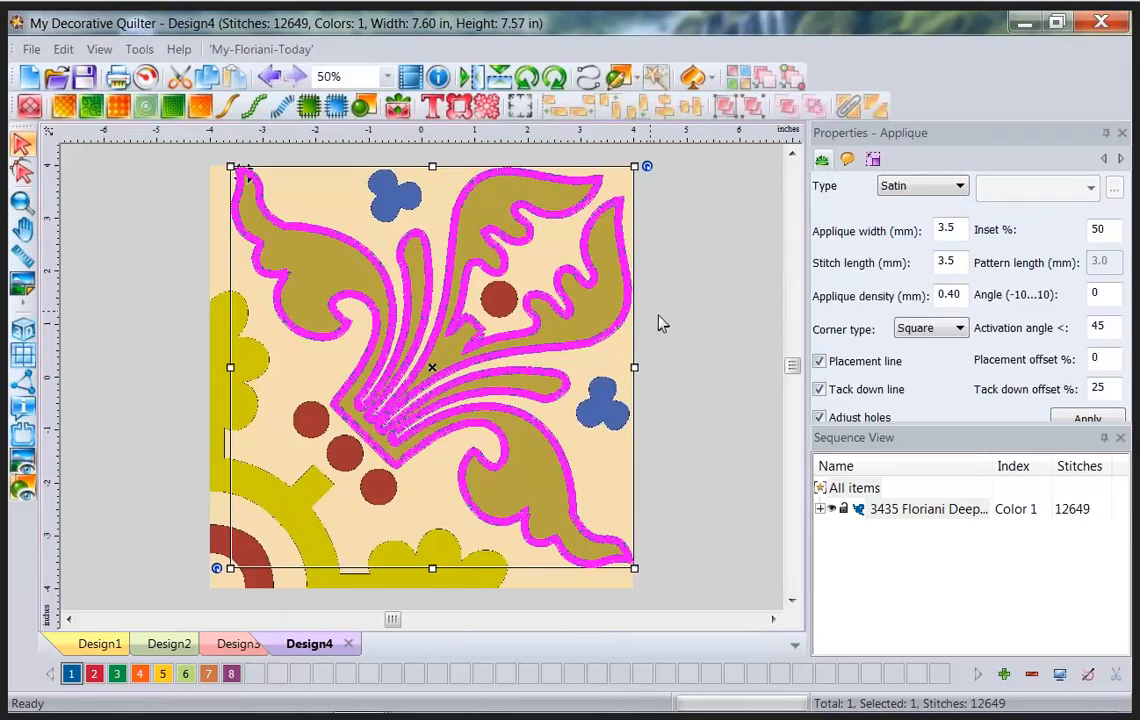
drag(979, 422, 979, 437)
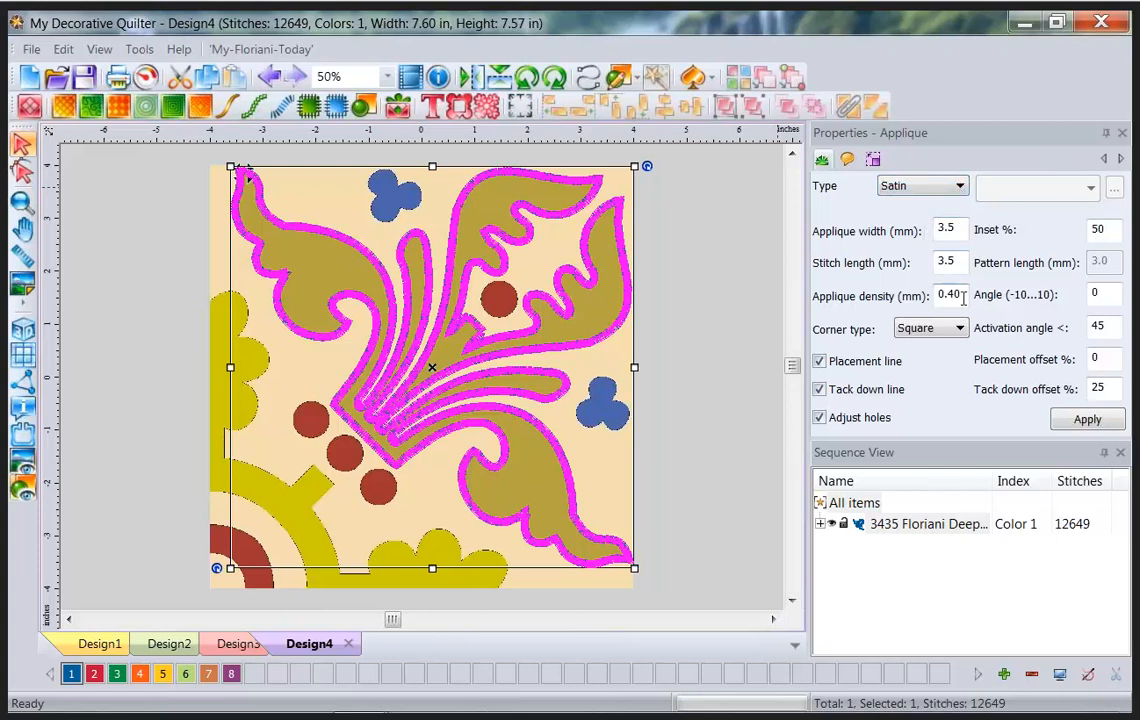
Set the appliqué Type to E-Stitch with a 95% inset, apply, and inspect it without the backdrop.
click(959, 186)
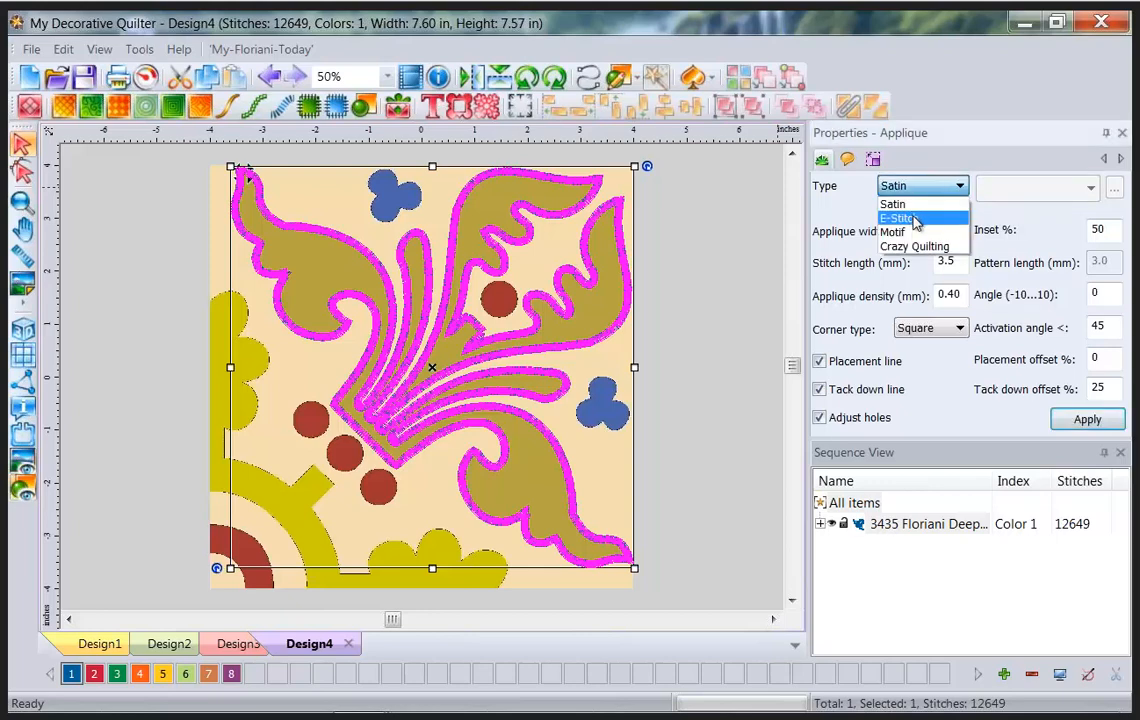
click(900, 218)
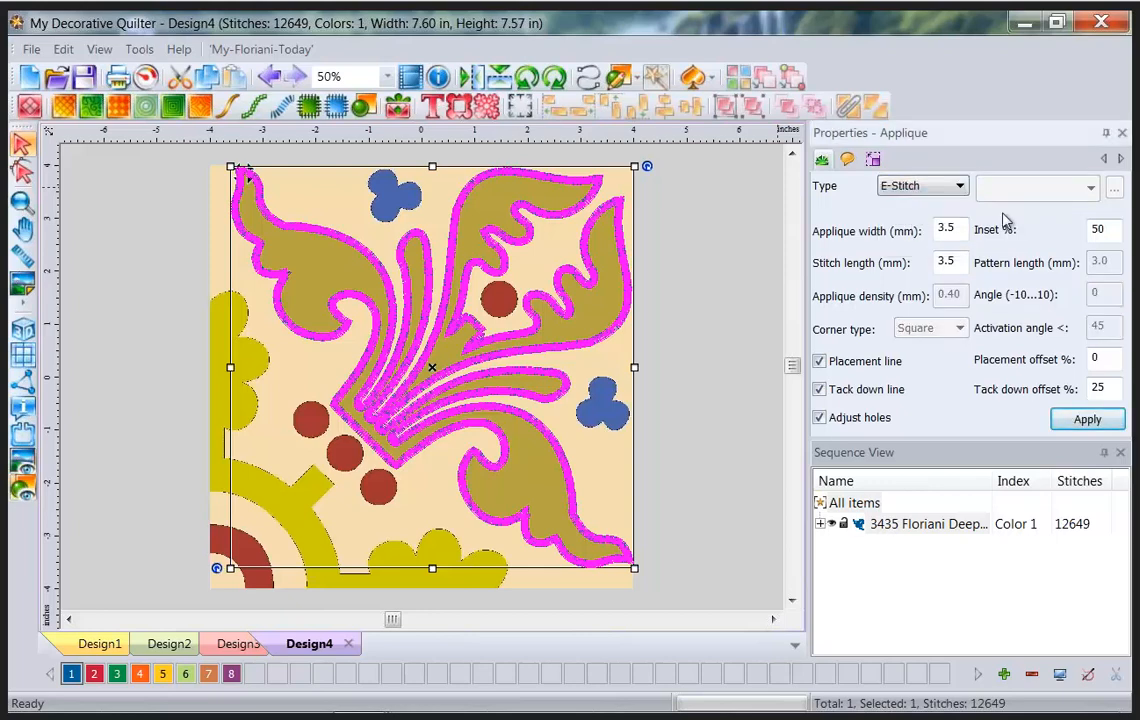
double_click(1098, 229)
text(95)
click(1087, 420)
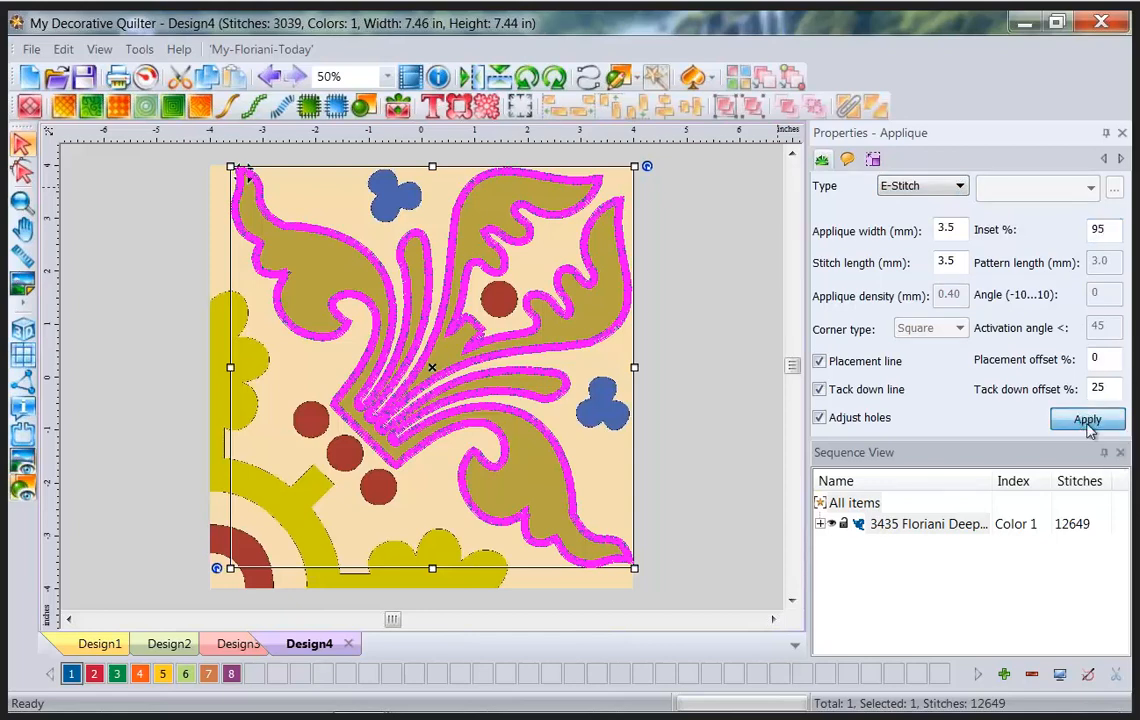
click(20, 462)
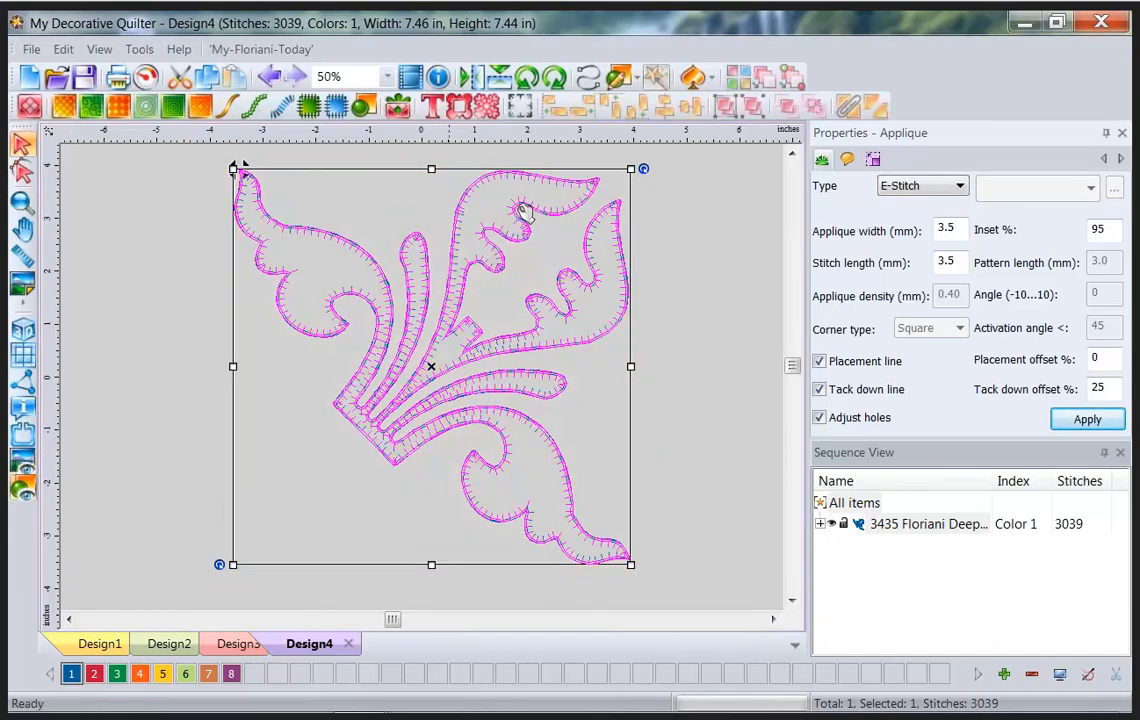
click(22, 462)
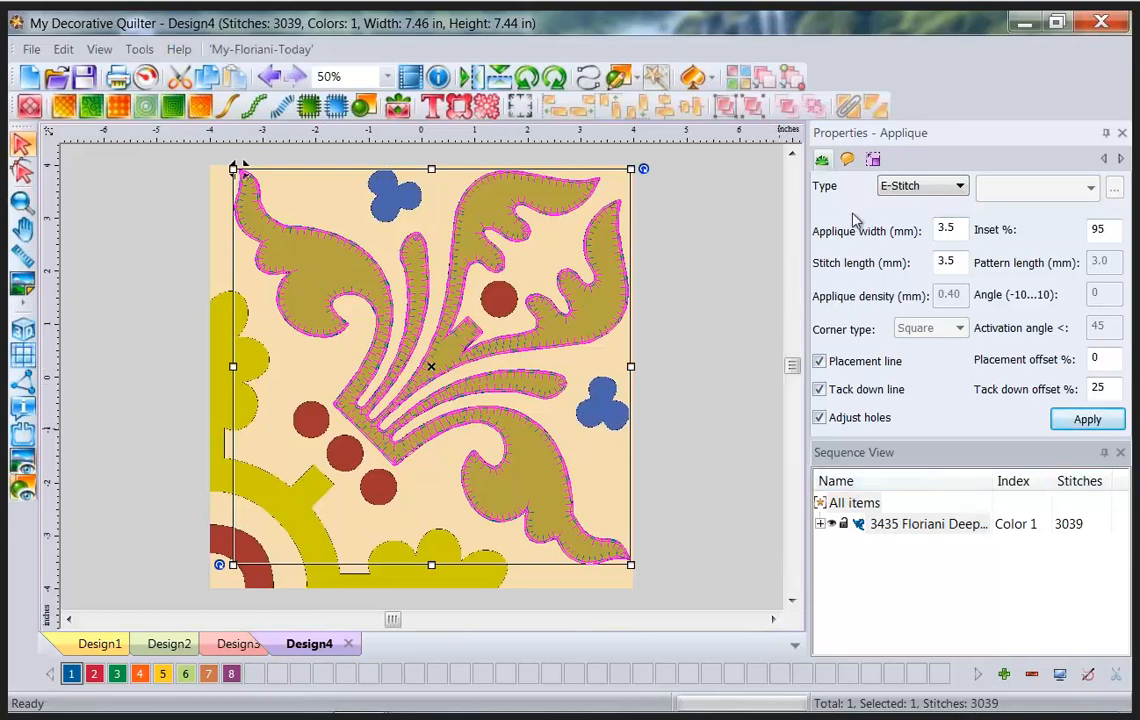
Show the appliqué's stitch settings and open the fabric list, closing it without a choice.
click(848, 161)
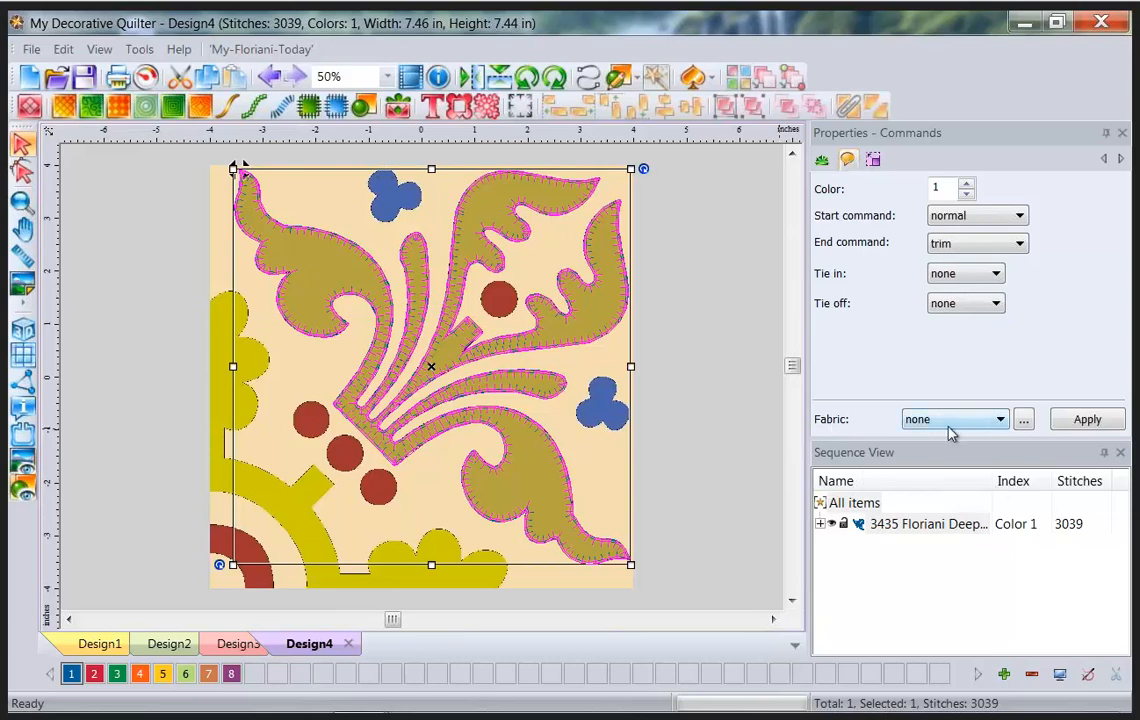
click(999, 420)
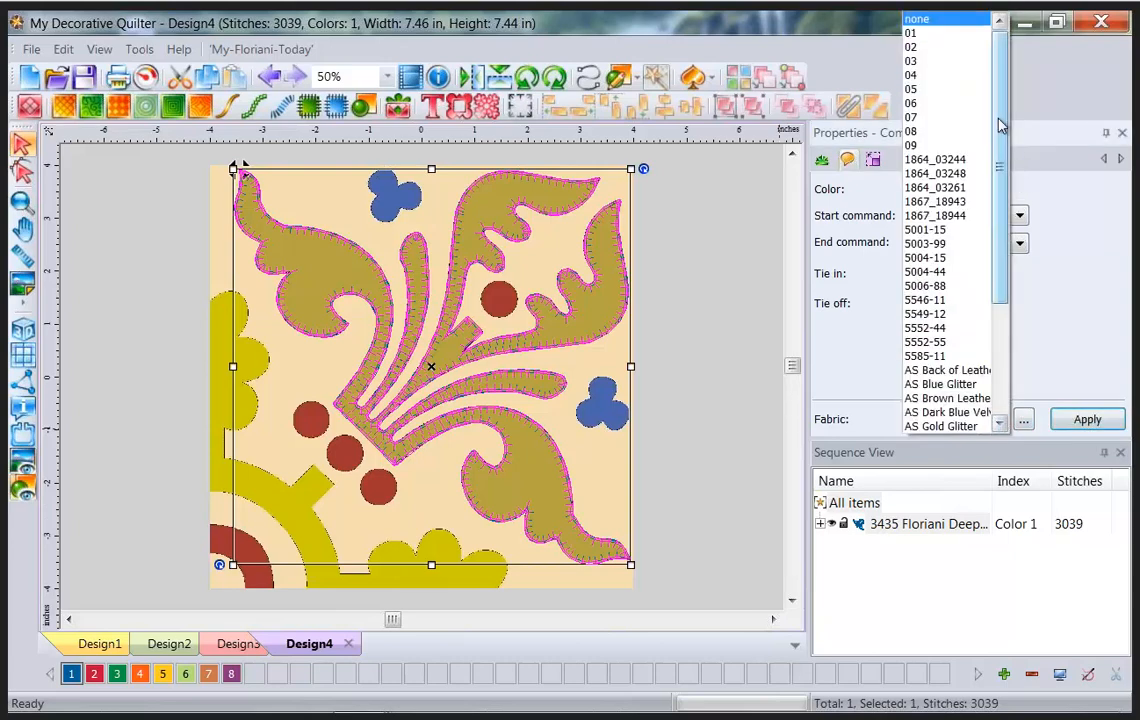
mouse_move(1002, 139)
mouse_down()
mouse_move(1001, 253)
mouse_move(1000, 139)
mouse_up()
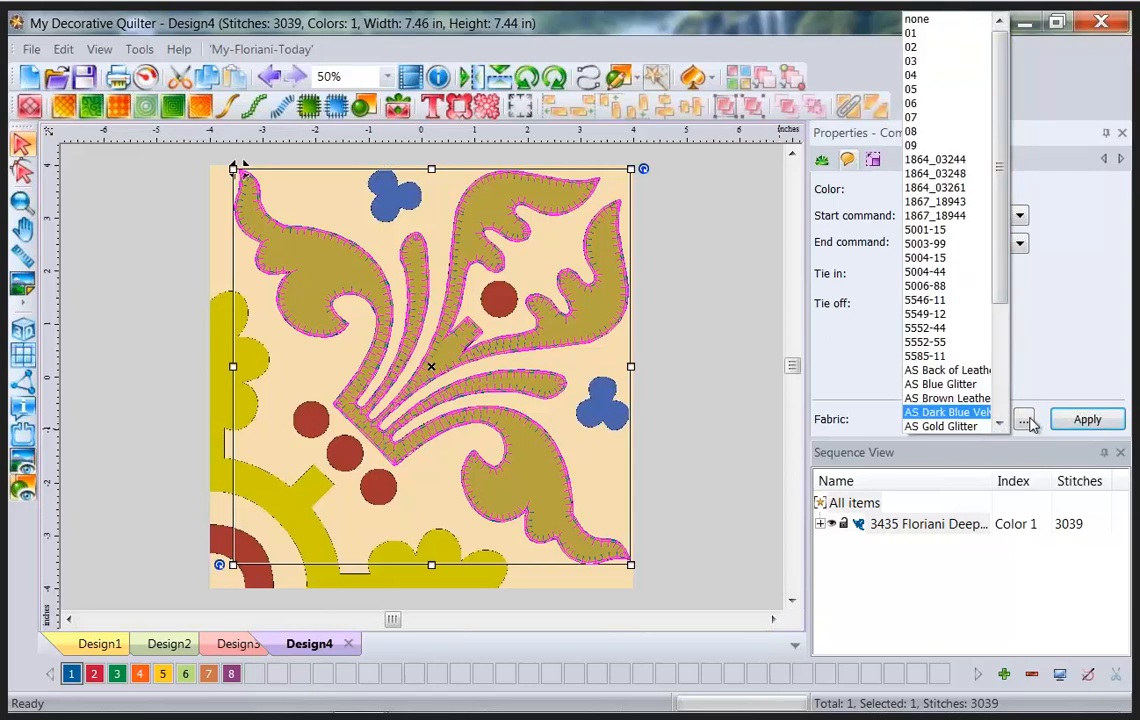
click(1041, 463)
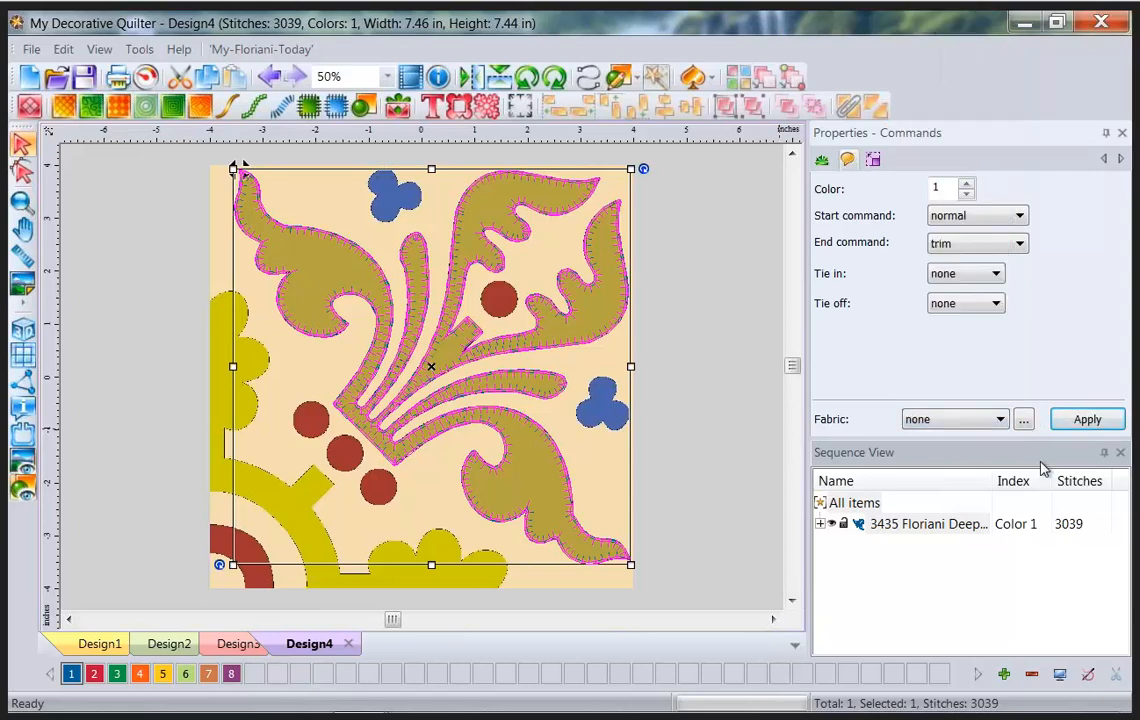
Load the 1864_03248 paisley fabric, apply it to the flourish, and deselect the design.
click(1023, 419)
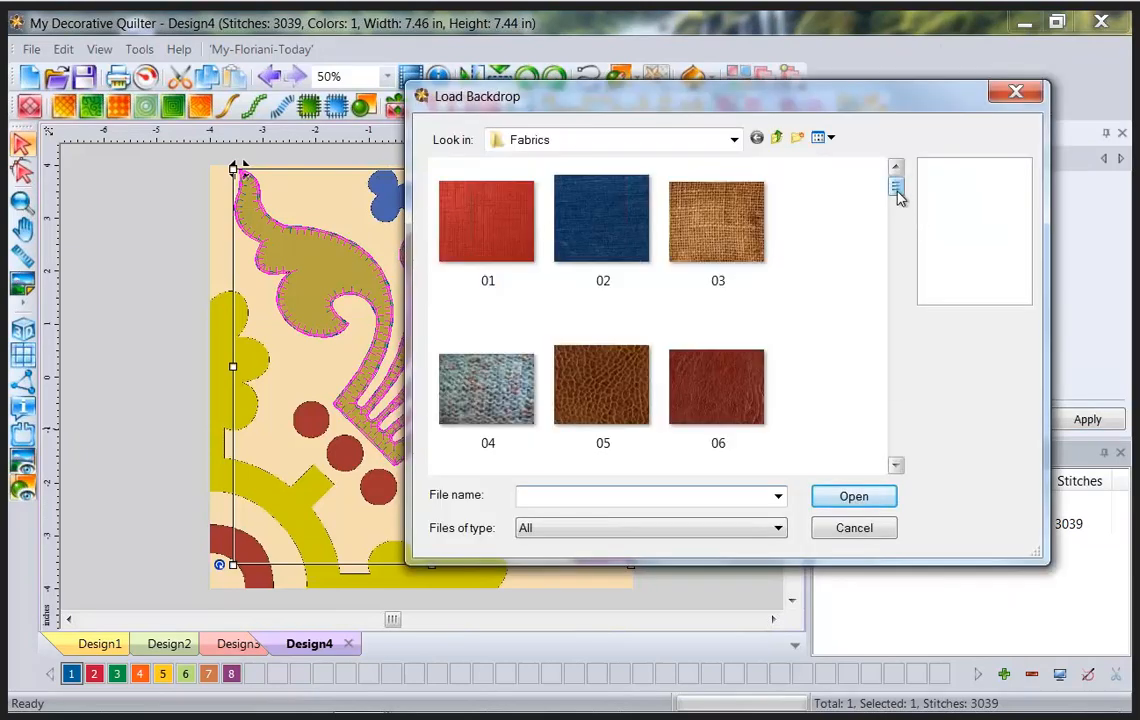
scroll(899, 205, down, 1)
mouse_move(898, 207)
mouse_down()
mouse_move(899, 226)
mouse_move(899, 209)
mouse_up()
click(724, 318)
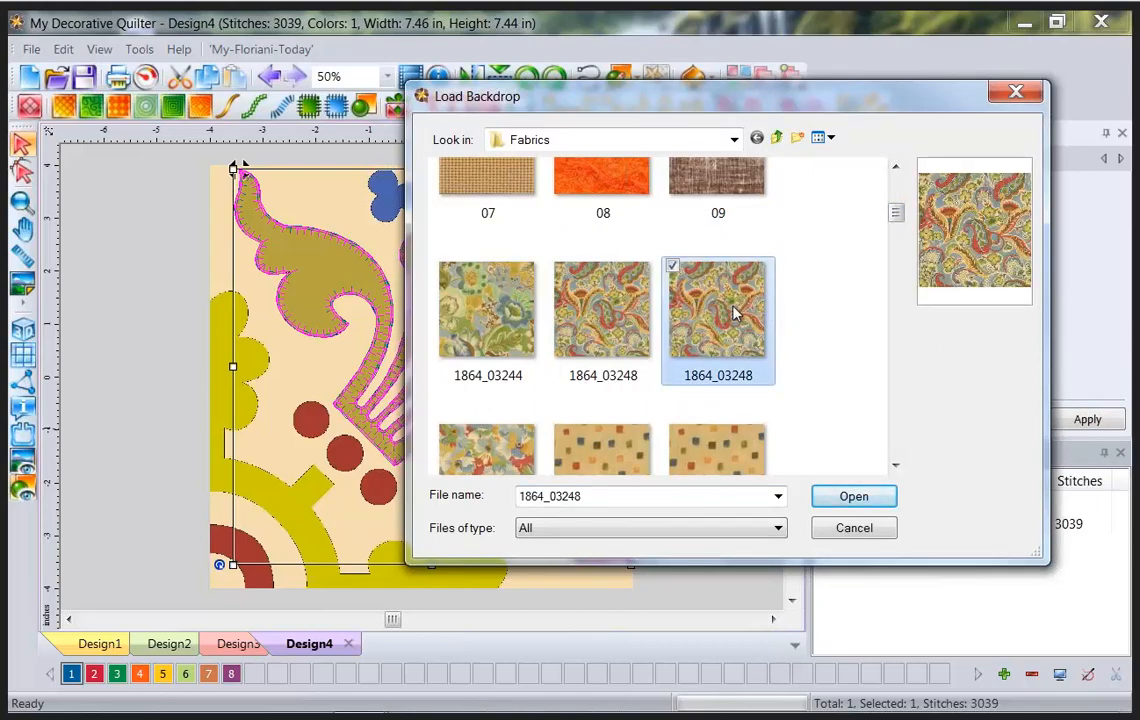
click(845, 500)
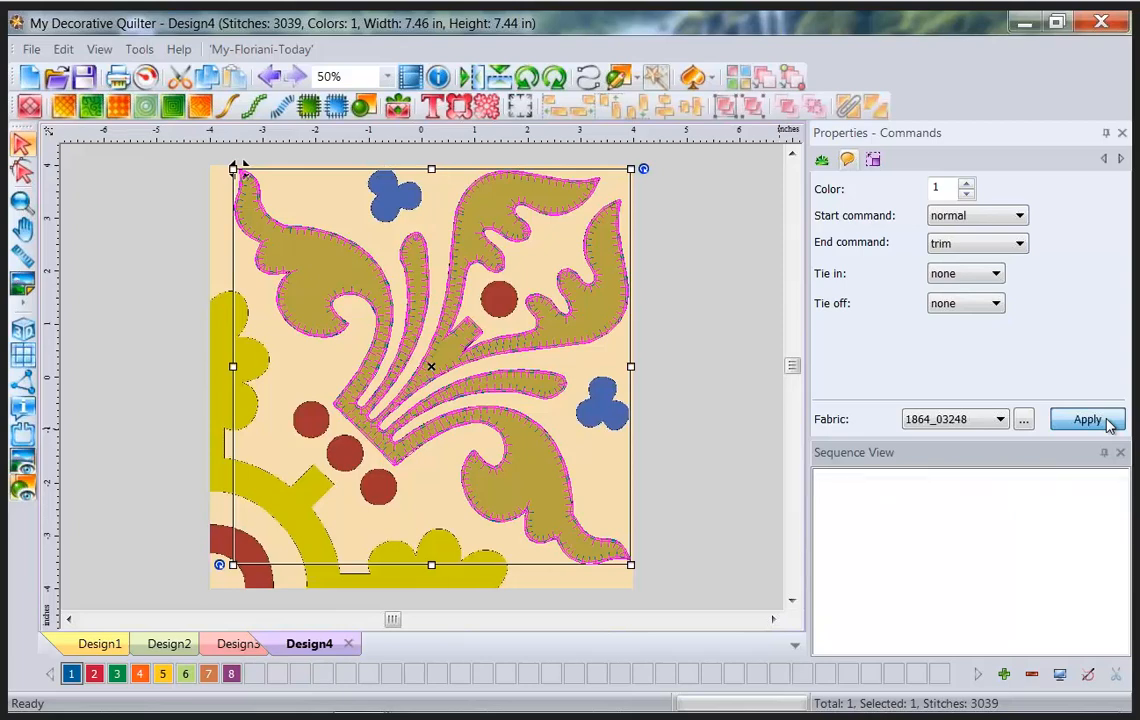
click(1105, 422)
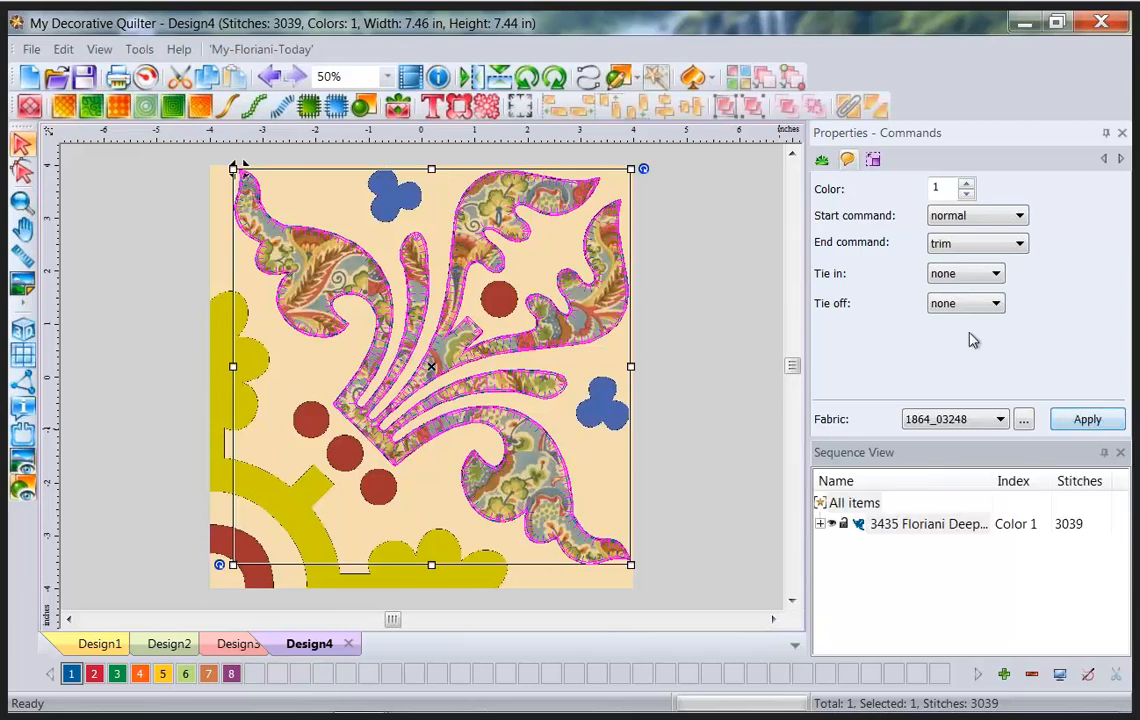
click(726, 288)
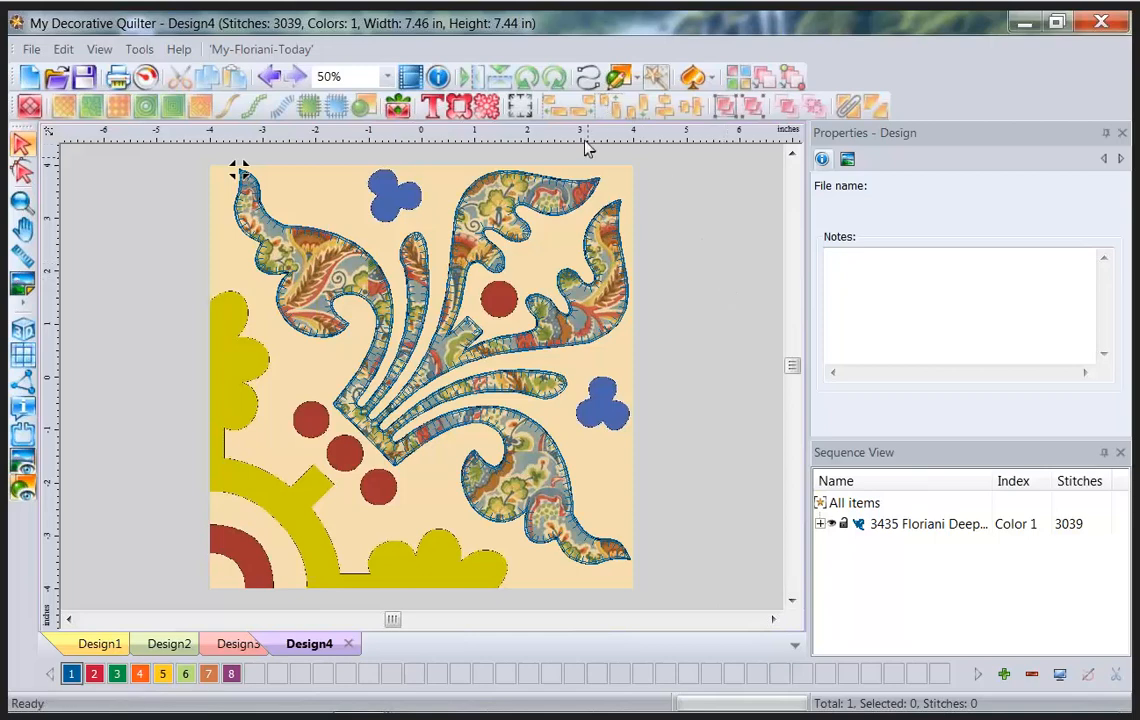
Choose thread colour 2, Deep Pink, and Magic Needle a run through the four red circles.
click(590, 78)
click(673, 115)
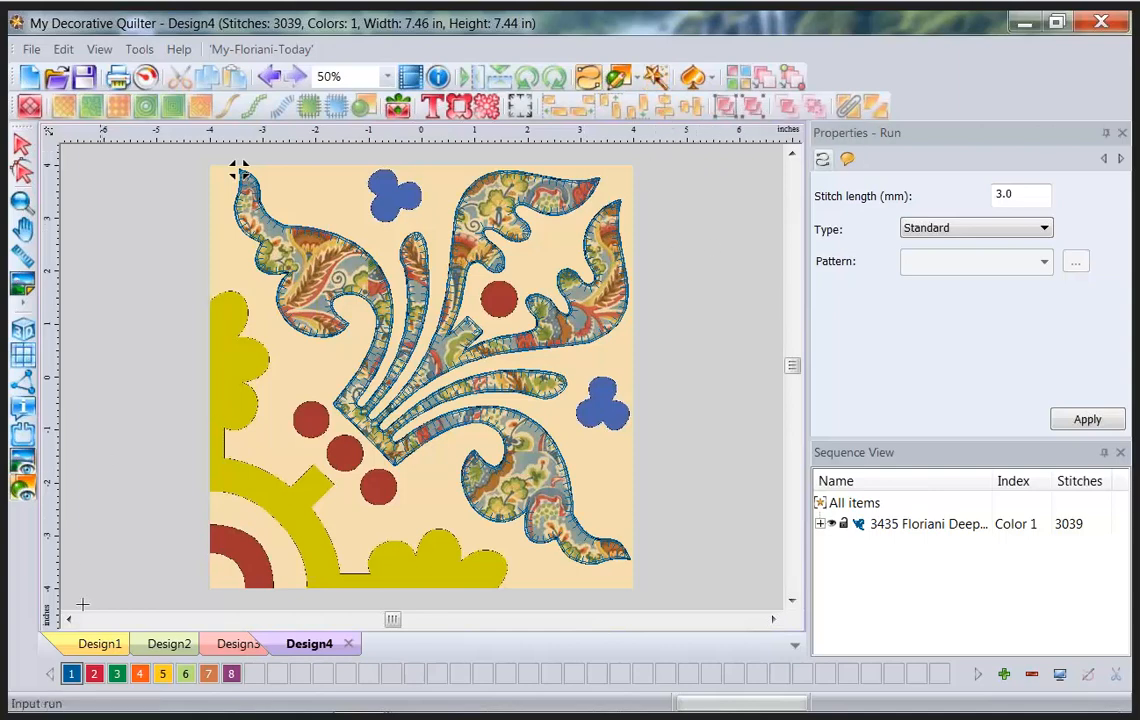
click(93, 676)
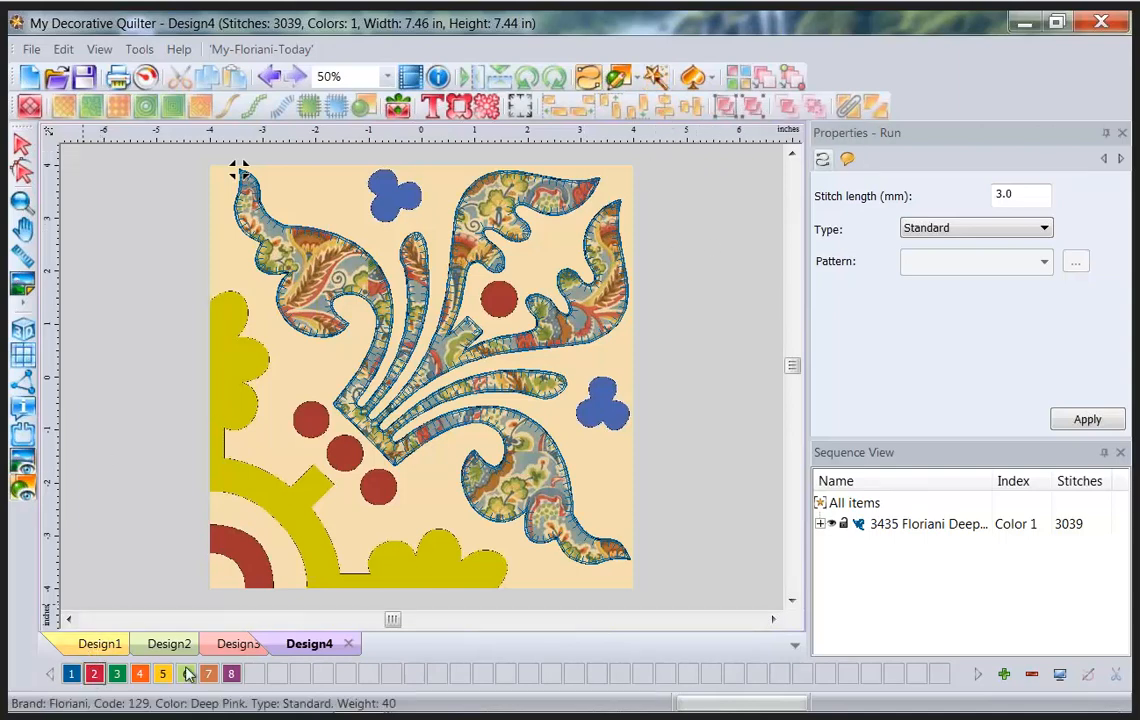
click(498, 300)
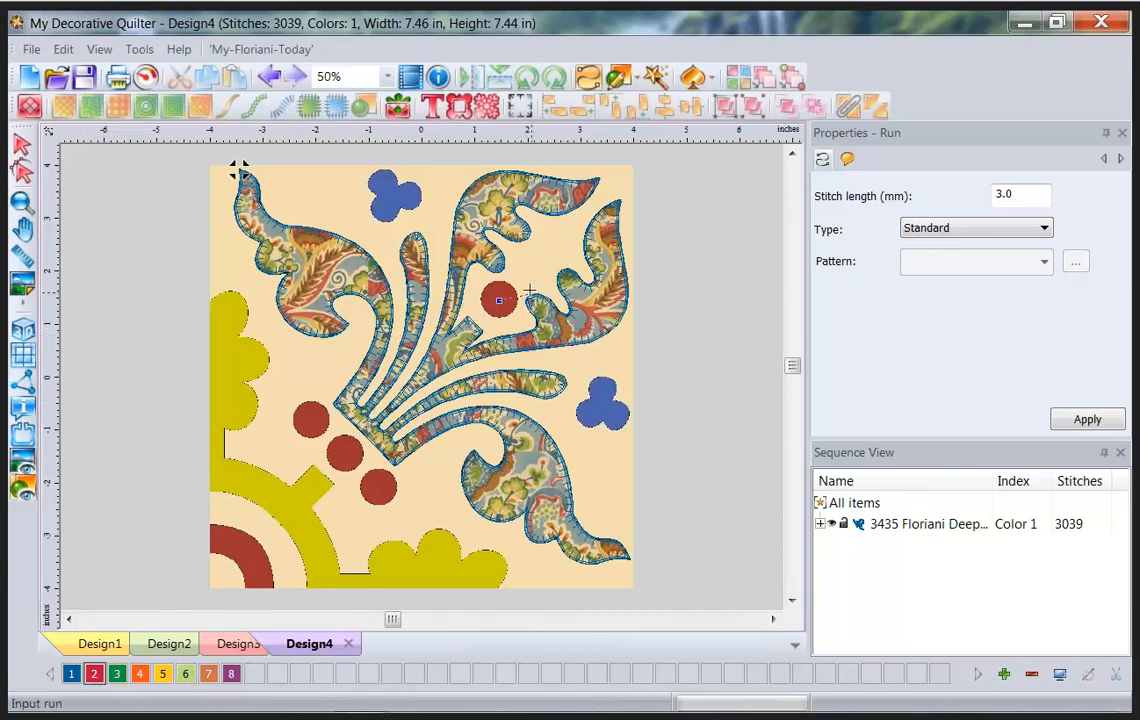
click(656, 78)
click(502, 303)
click(501, 302)
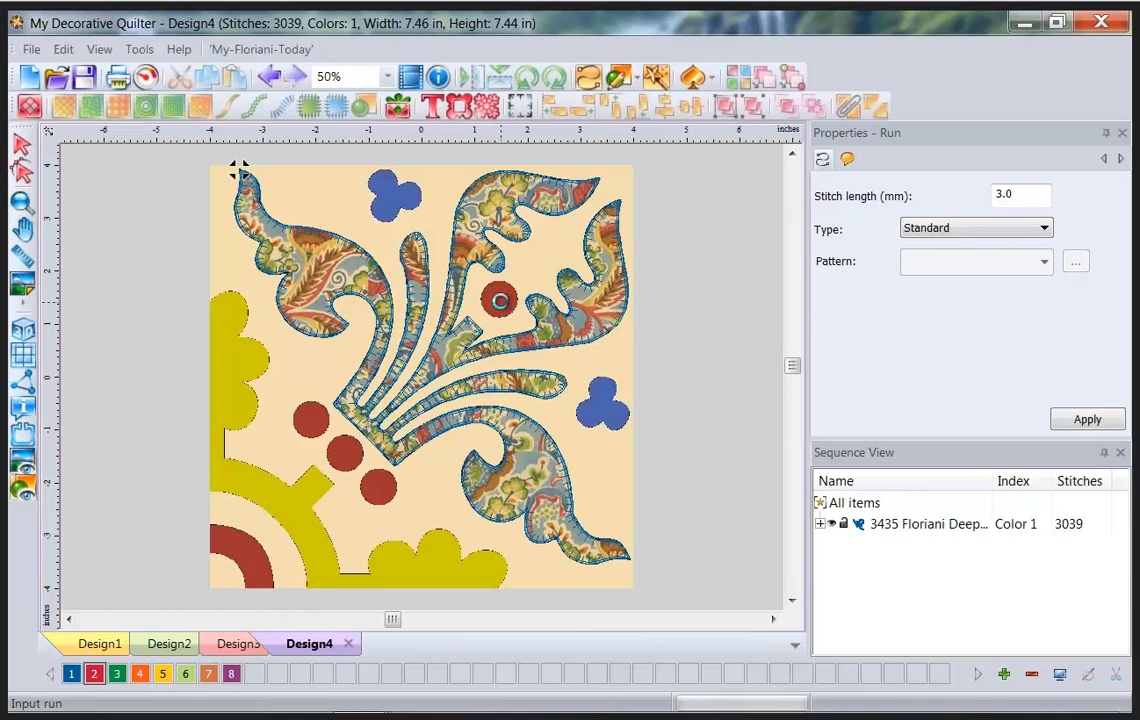
click(311, 419)
click(344, 453)
click(378, 487)
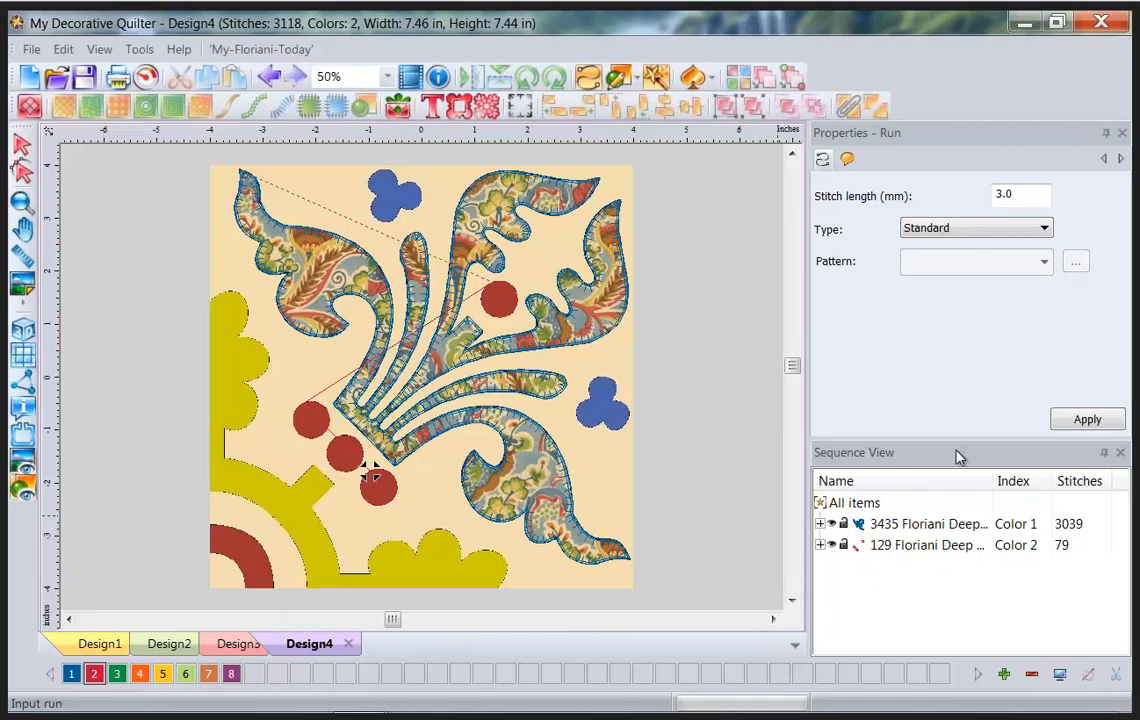
Convert the Deep Pink run to appliqué with a Motif 109 edge at 3.0 mm pattern length.
click(928, 545)
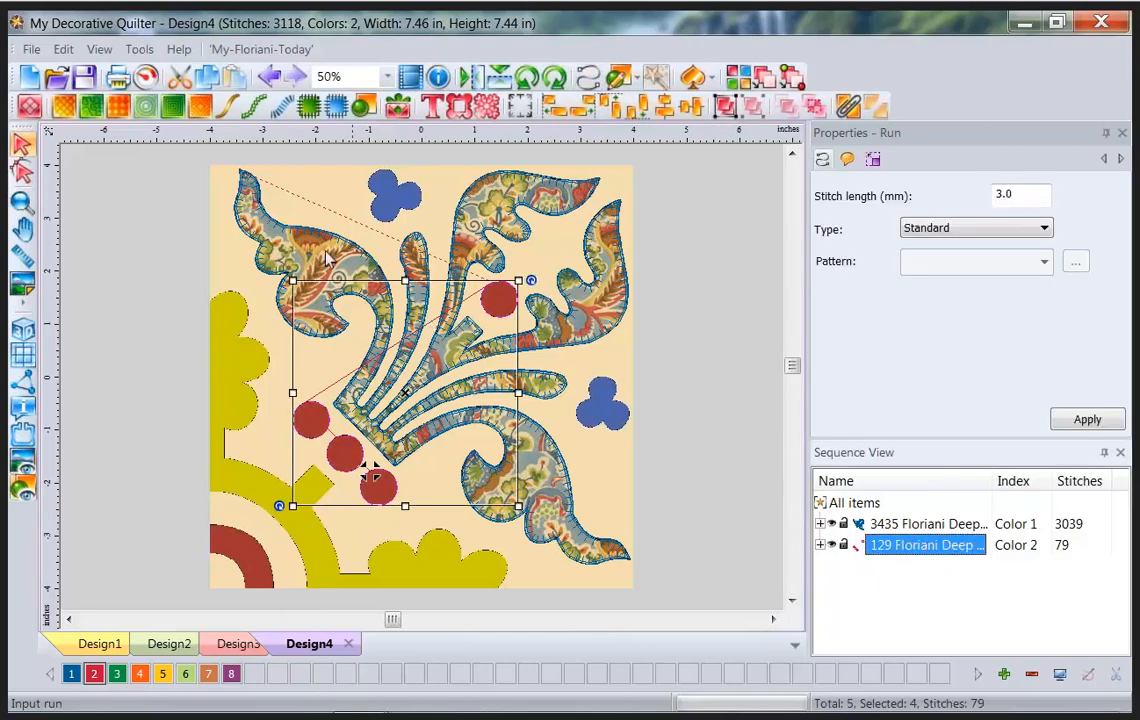
click(312, 110)
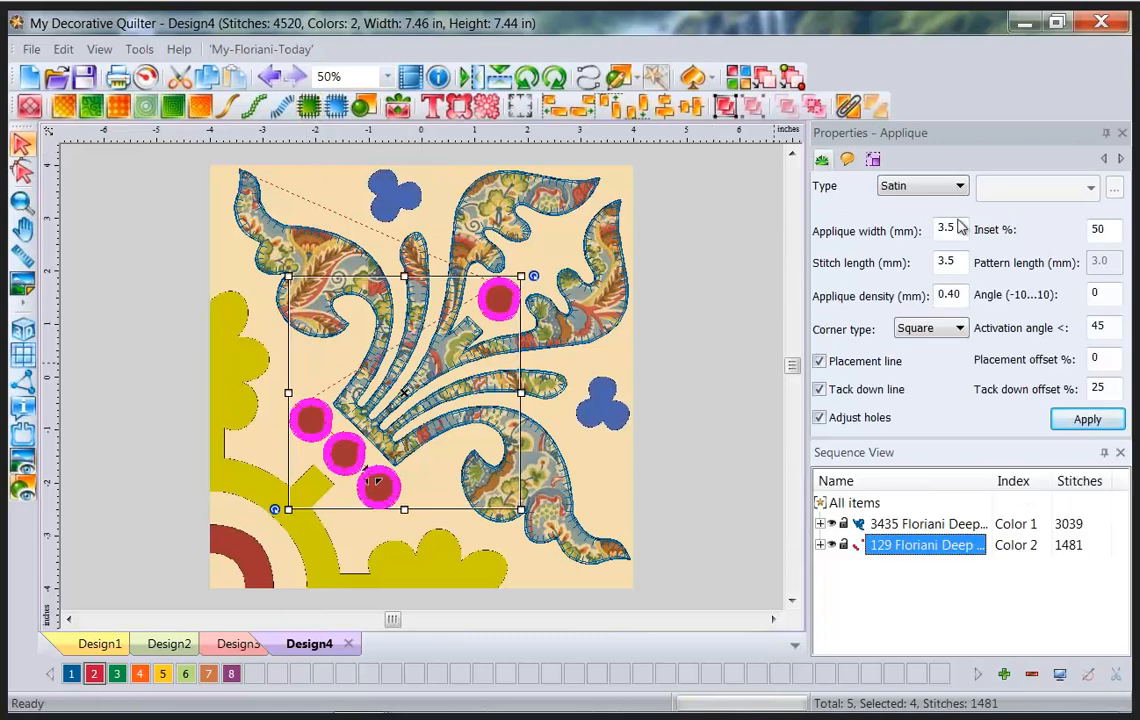
click(950, 186)
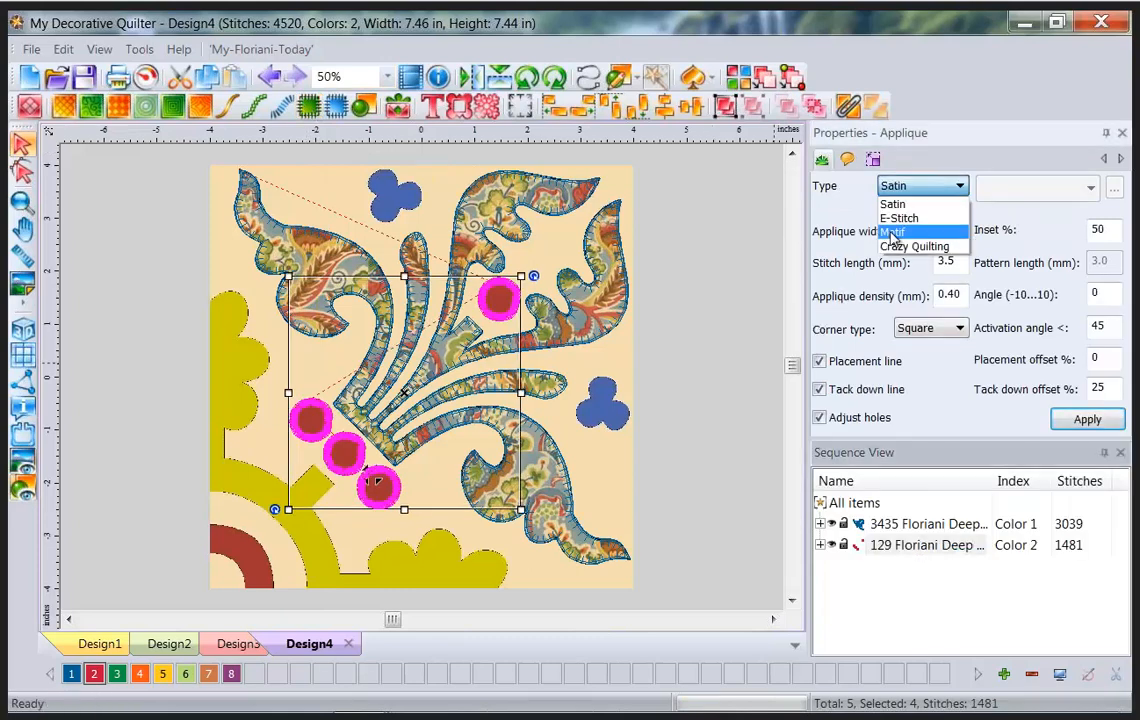
click(893, 234)
click(1090, 188)
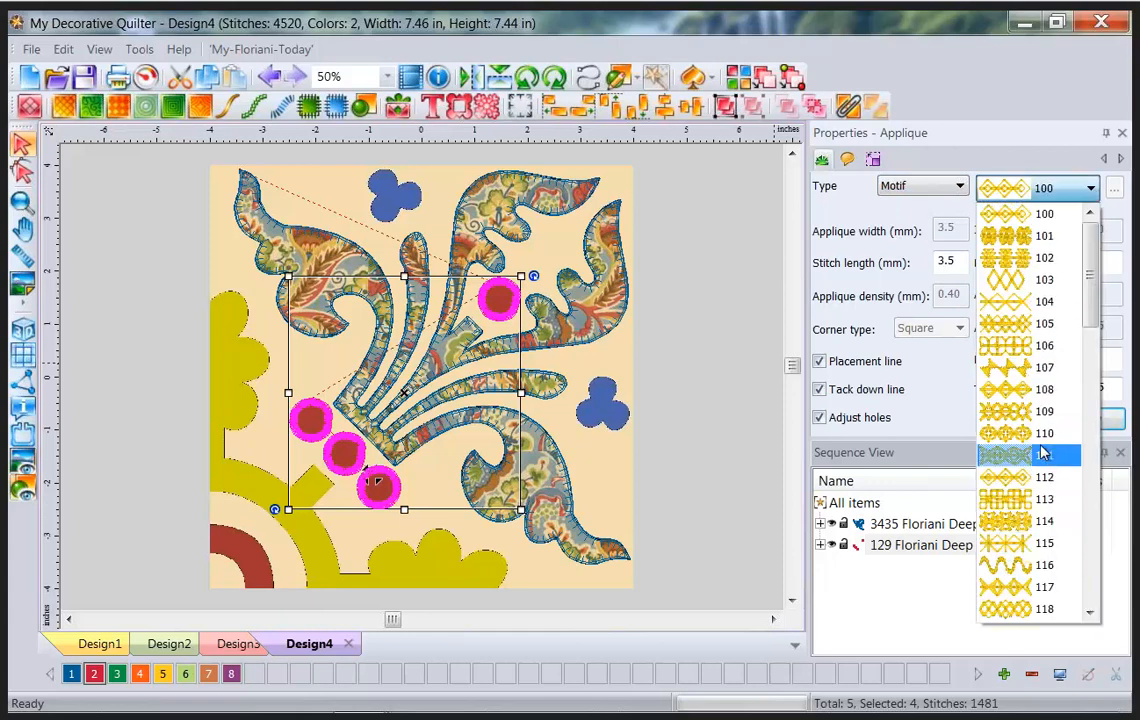
click(1036, 411)
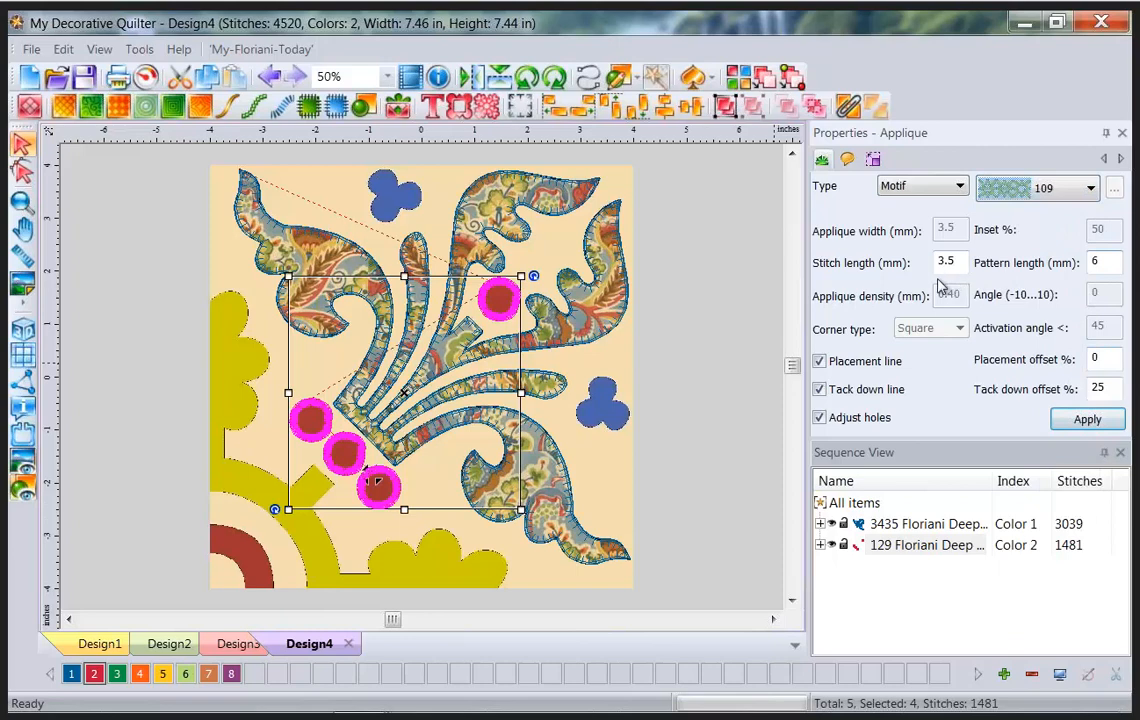
click(1108, 259)
key(BackSpace)
text(3)
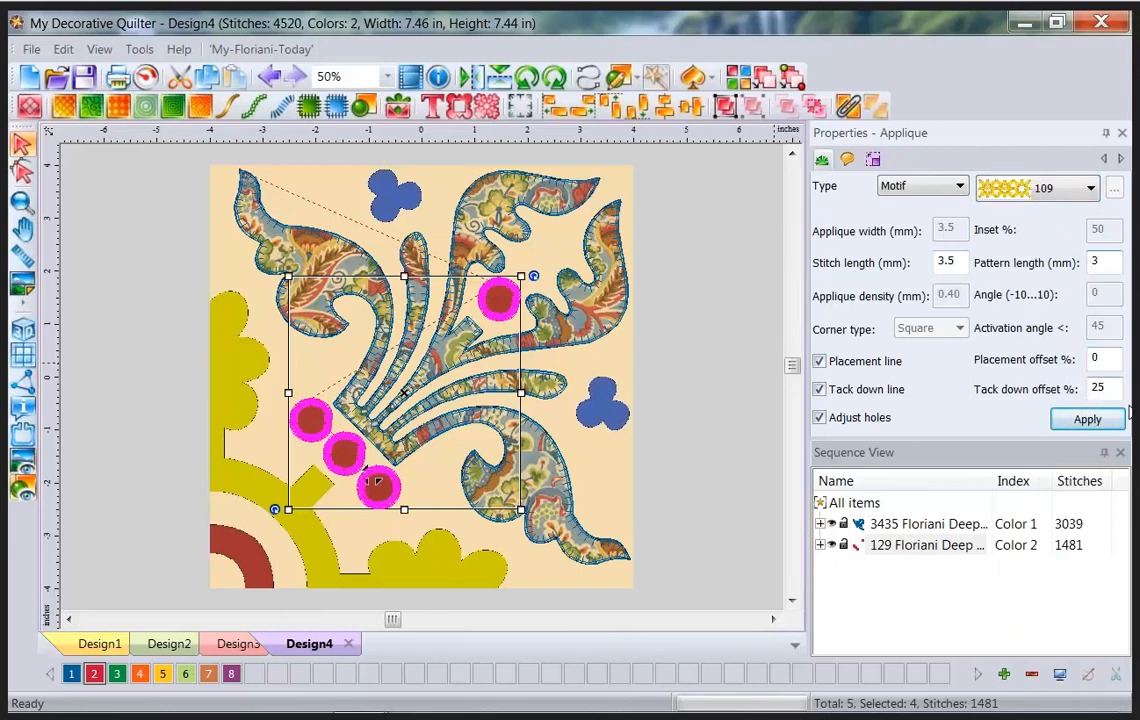
click(1102, 424)
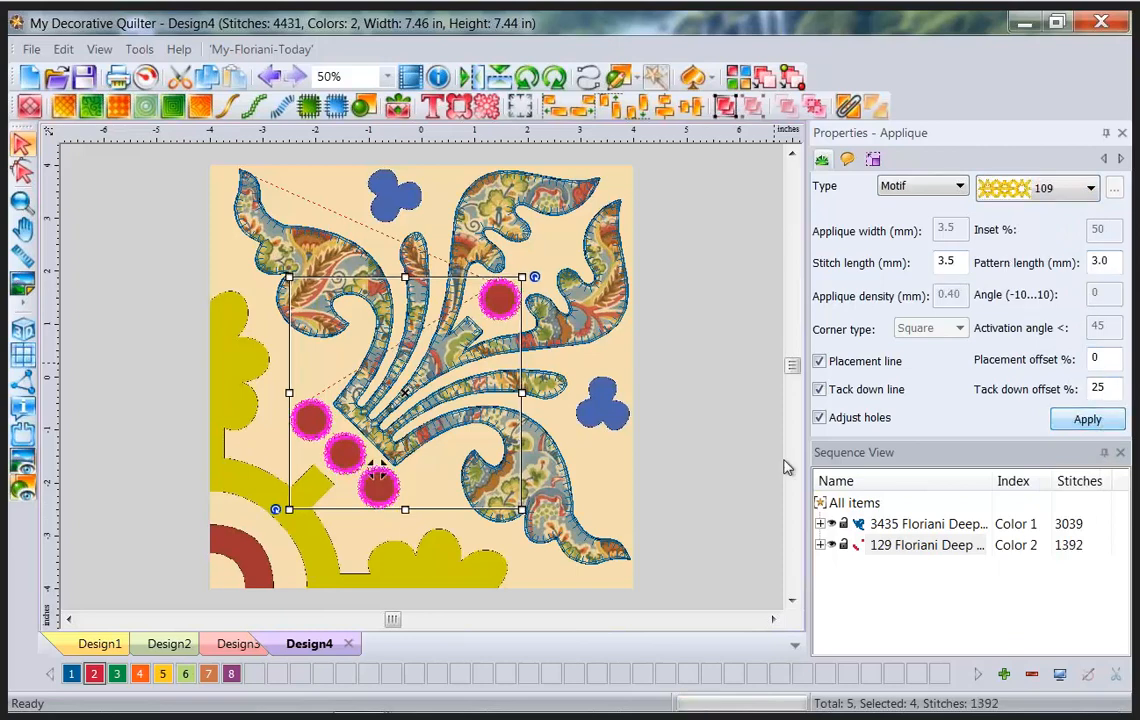
Deselect the circles and preview them without the backdrop and in 3D, then restore the backdrop.
click(695, 436)
click(28, 463)
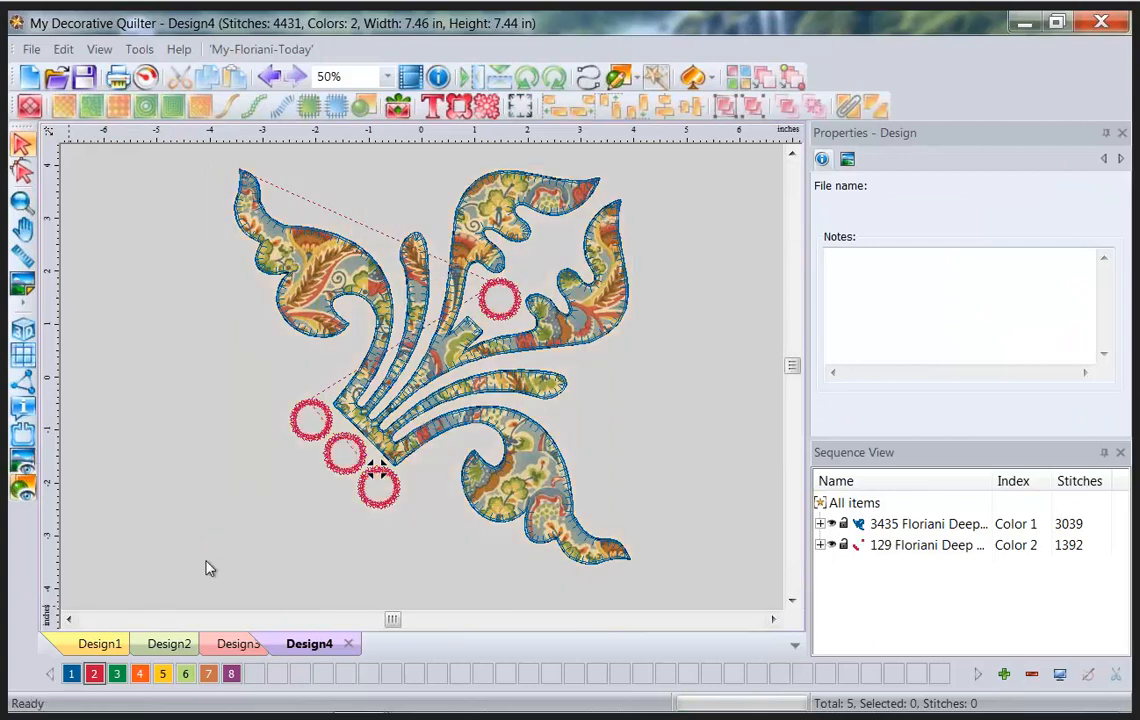
click(24, 330)
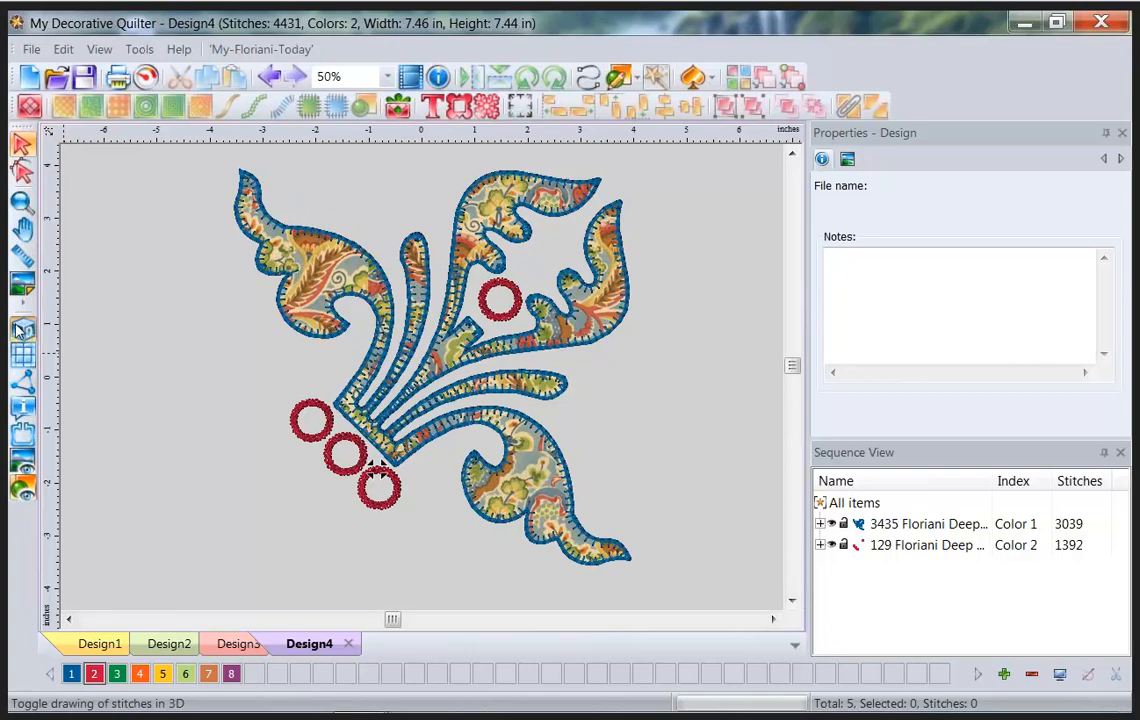
click(24, 330)
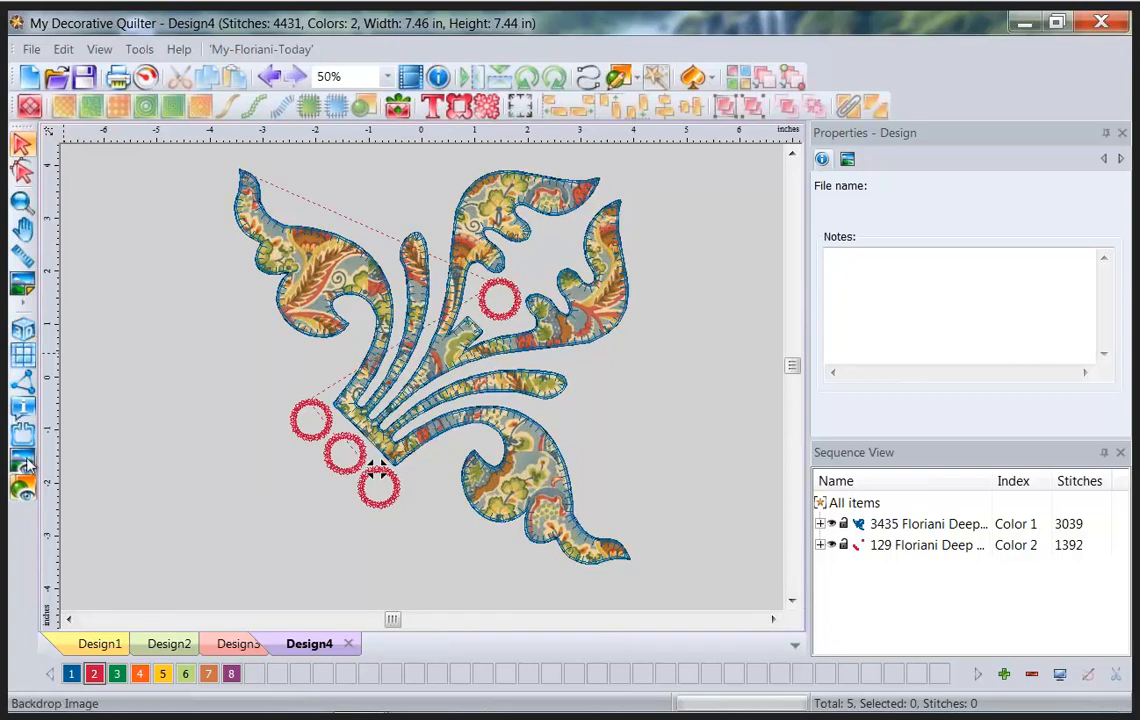
click(22, 287)
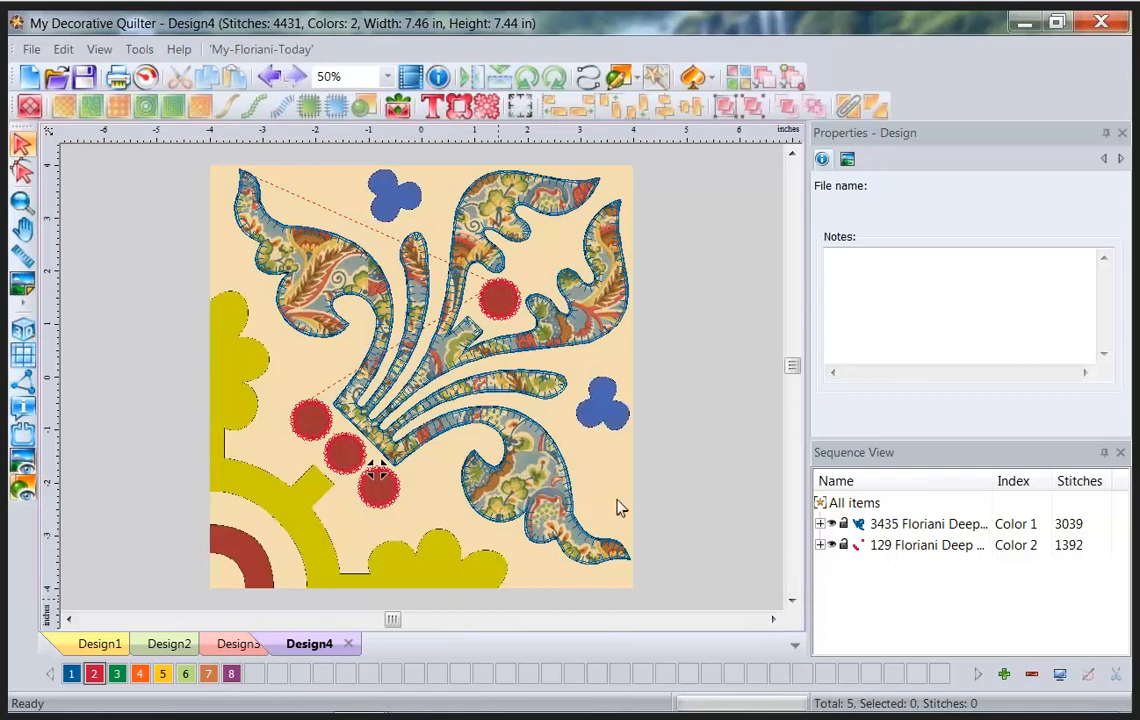
Turn the outline run into a Shape Echo fill using circle shape 100.
click(588, 80)
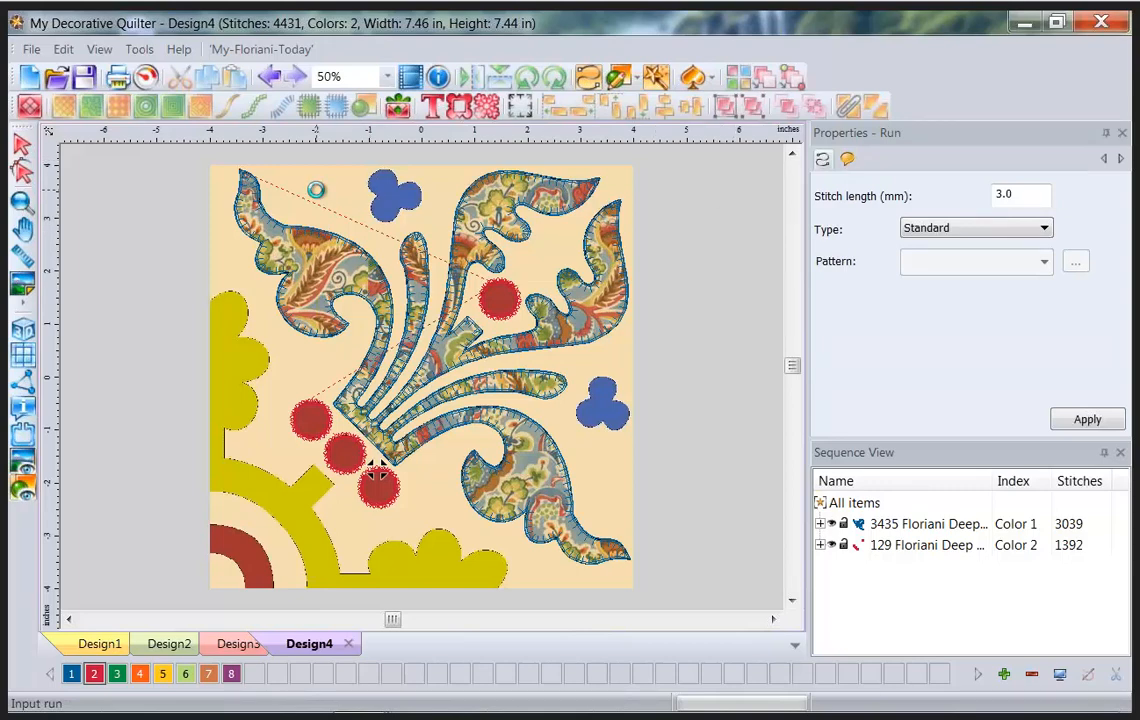
click(27, 463)
click(27, 463)
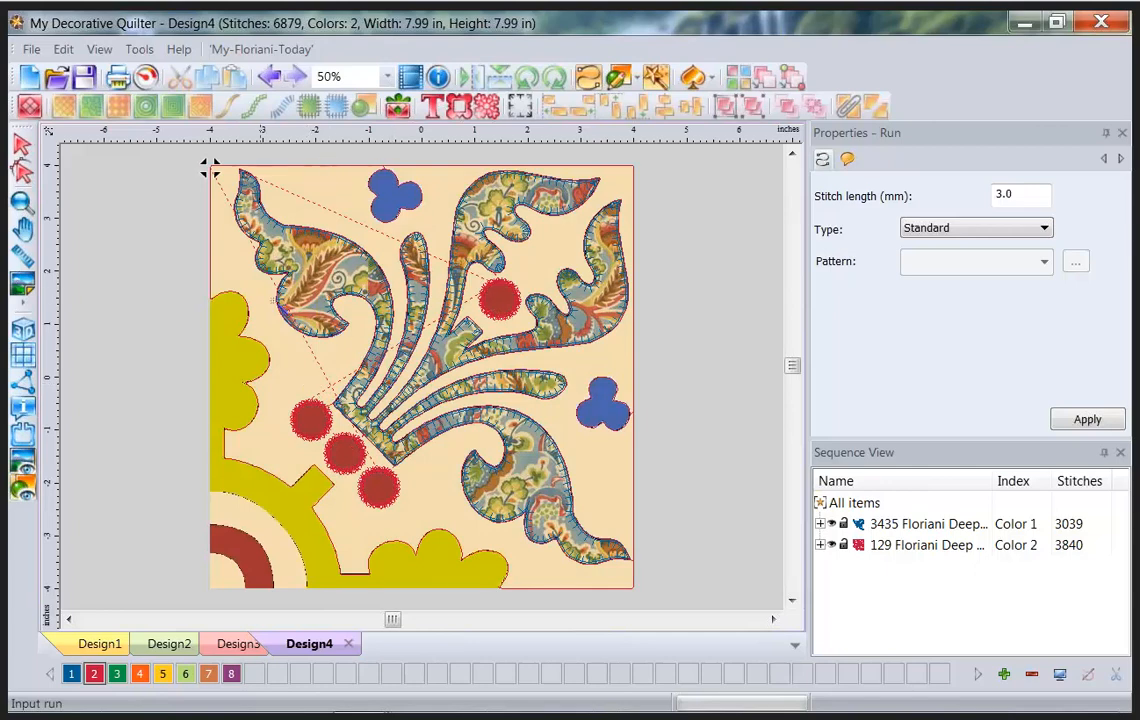
click(22, 143)
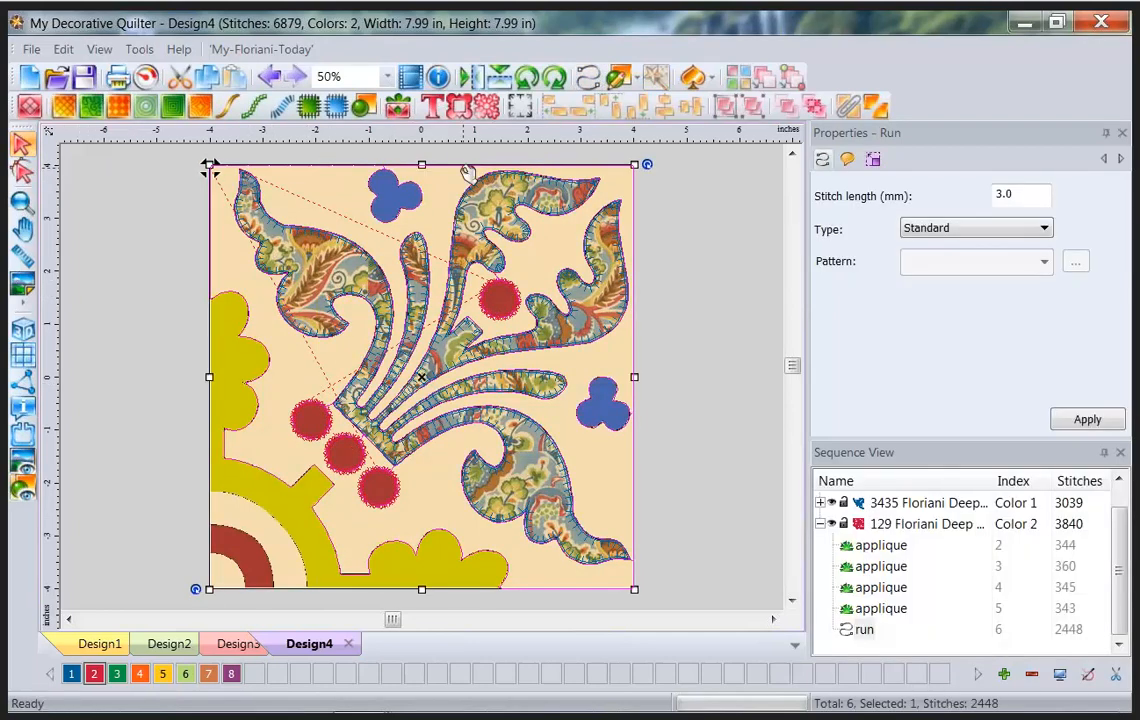
click(228, 104)
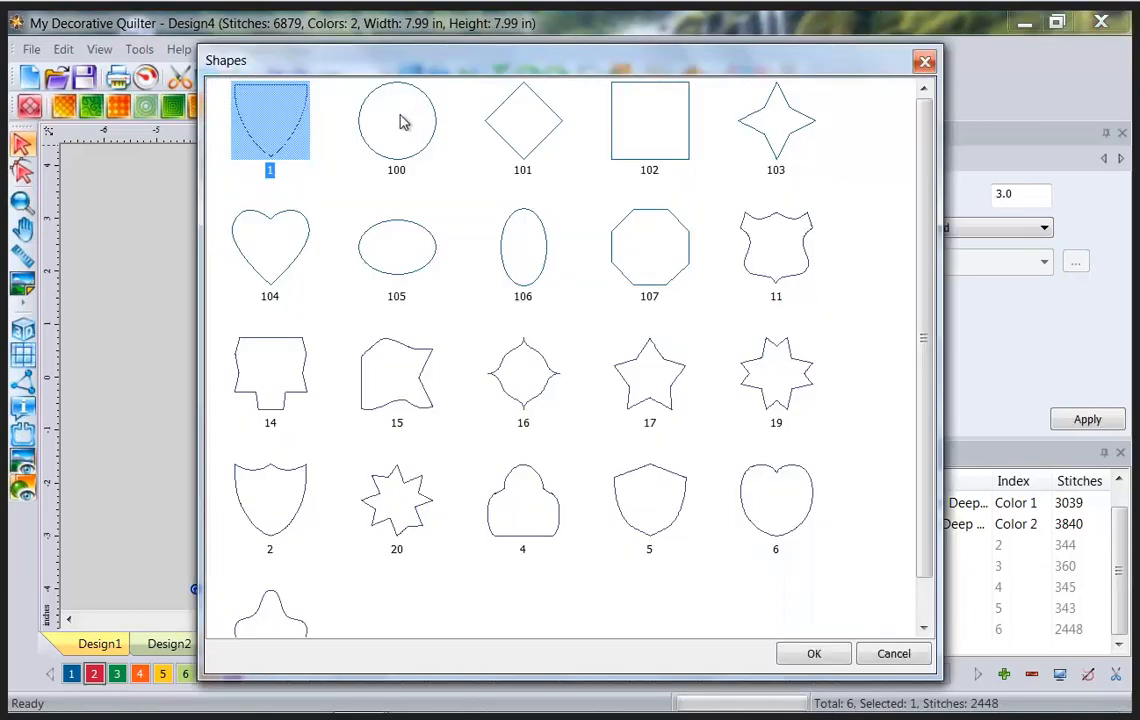
click(400, 121)
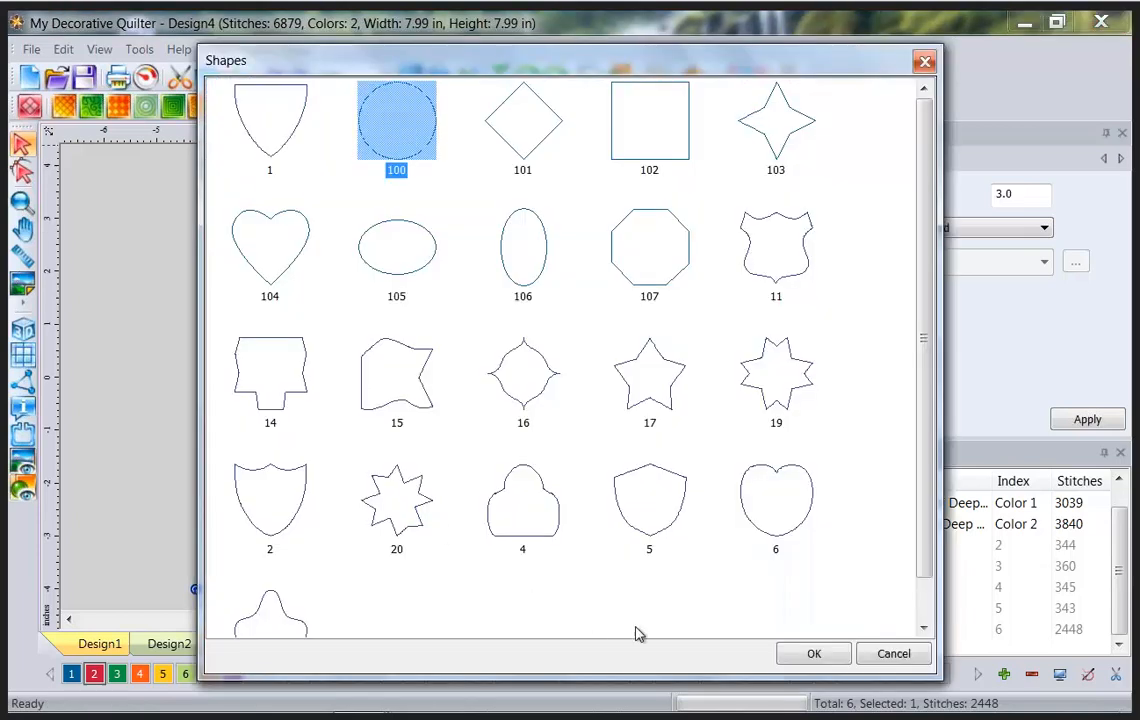
click(815, 654)
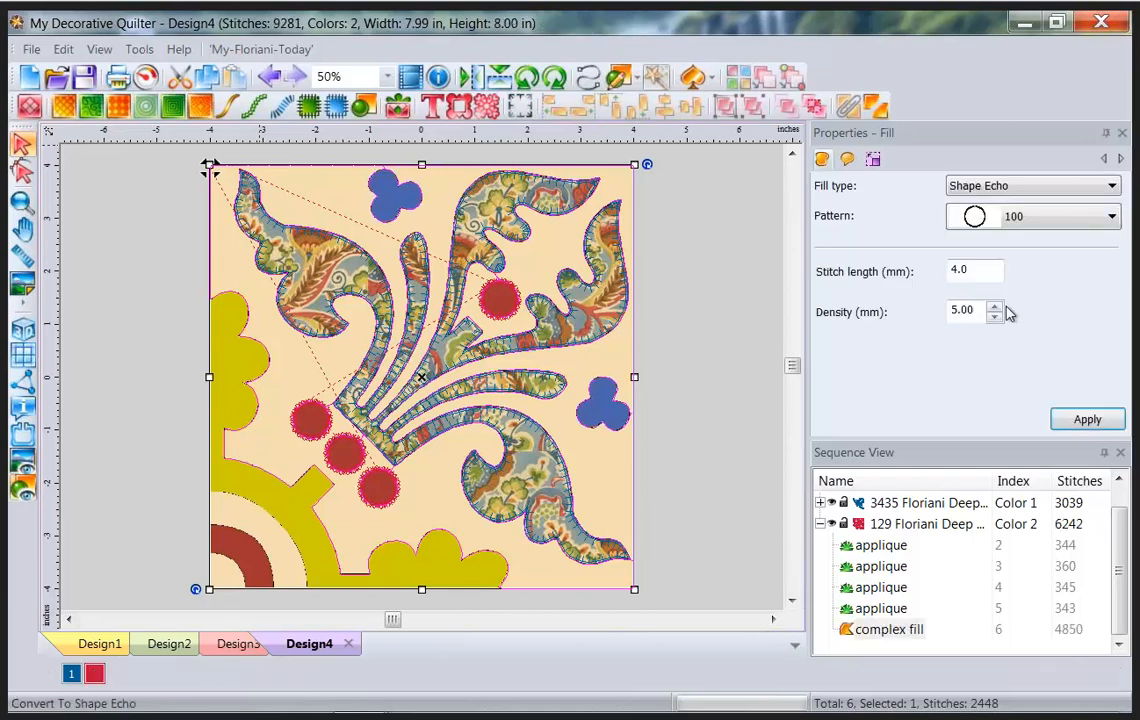
Change the echo density to 12 mm, then to 9 mm.
double_click(962, 314)
text(12)
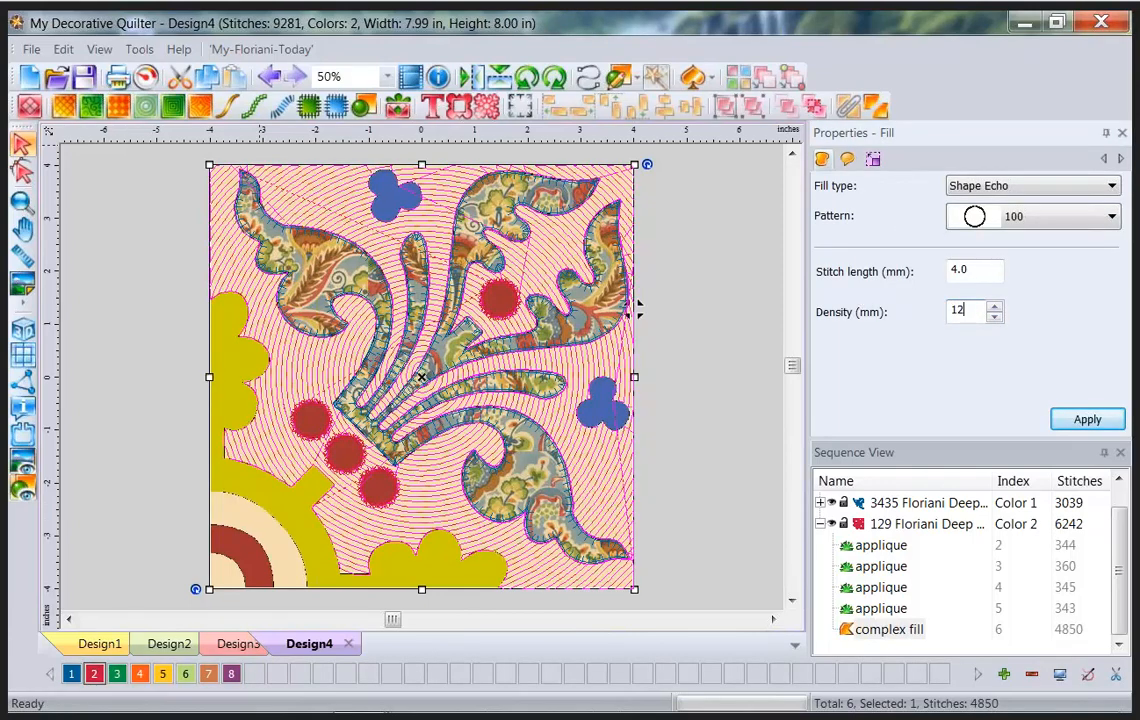
click(1087, 419)
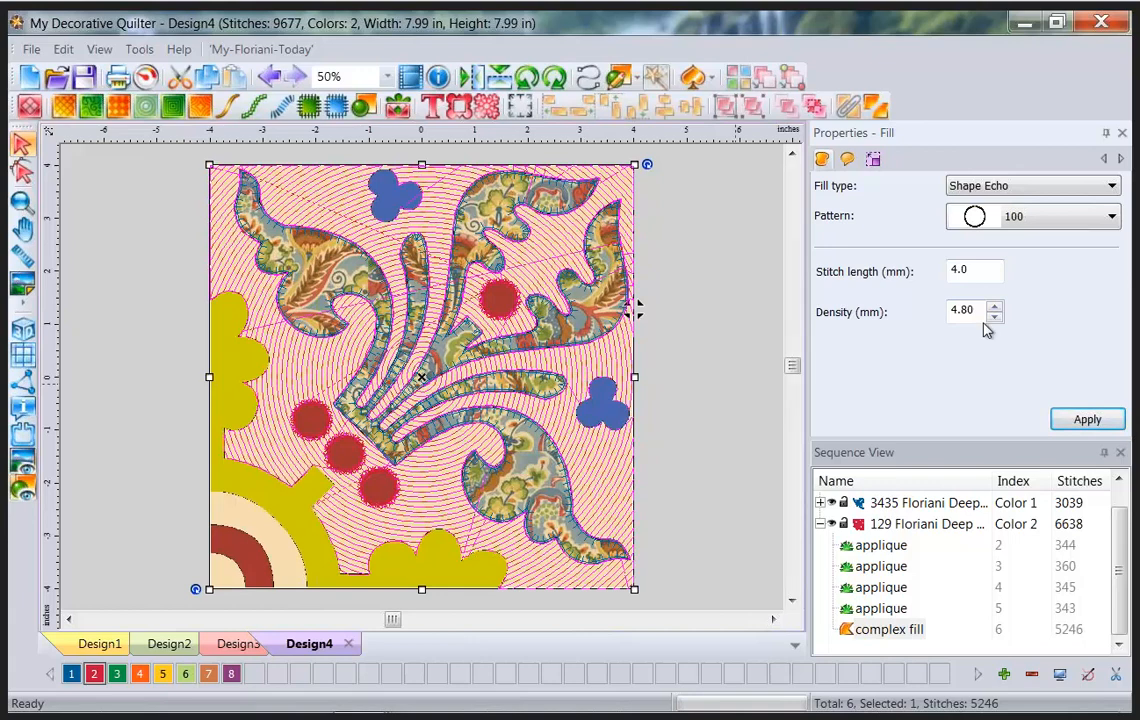
drag(984, 313, 930, 316)
text(9)
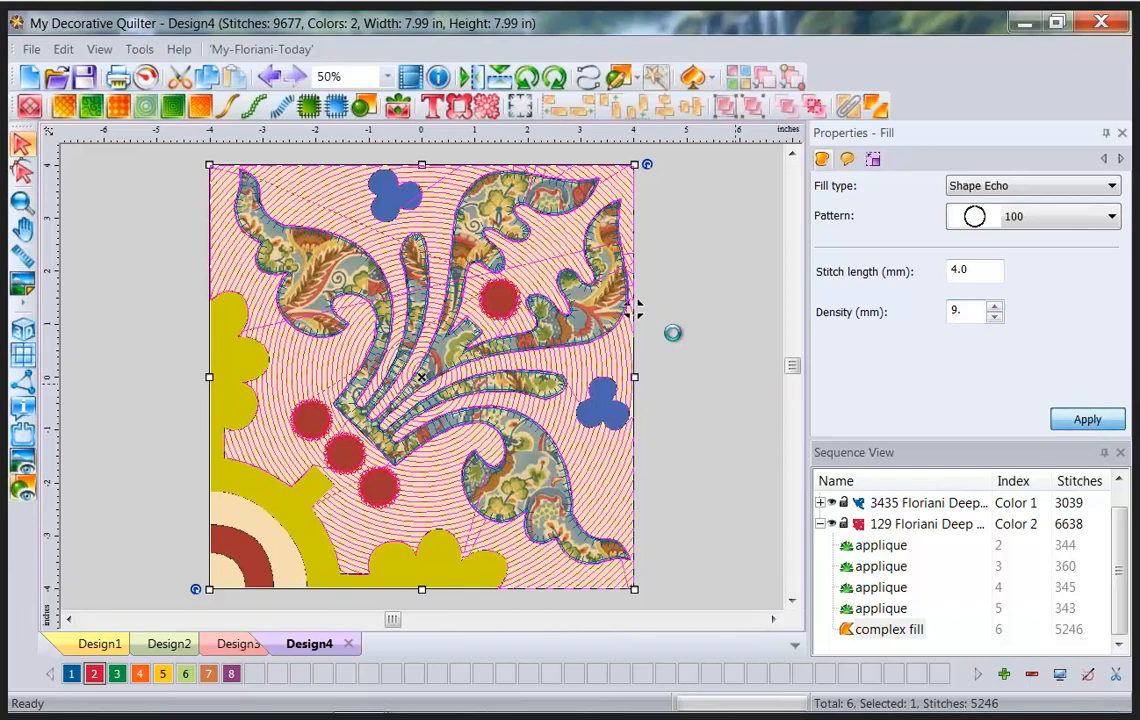
Drag the echo centre point toward the lower-left and preview the stitches in 3D.
click(24, 173)
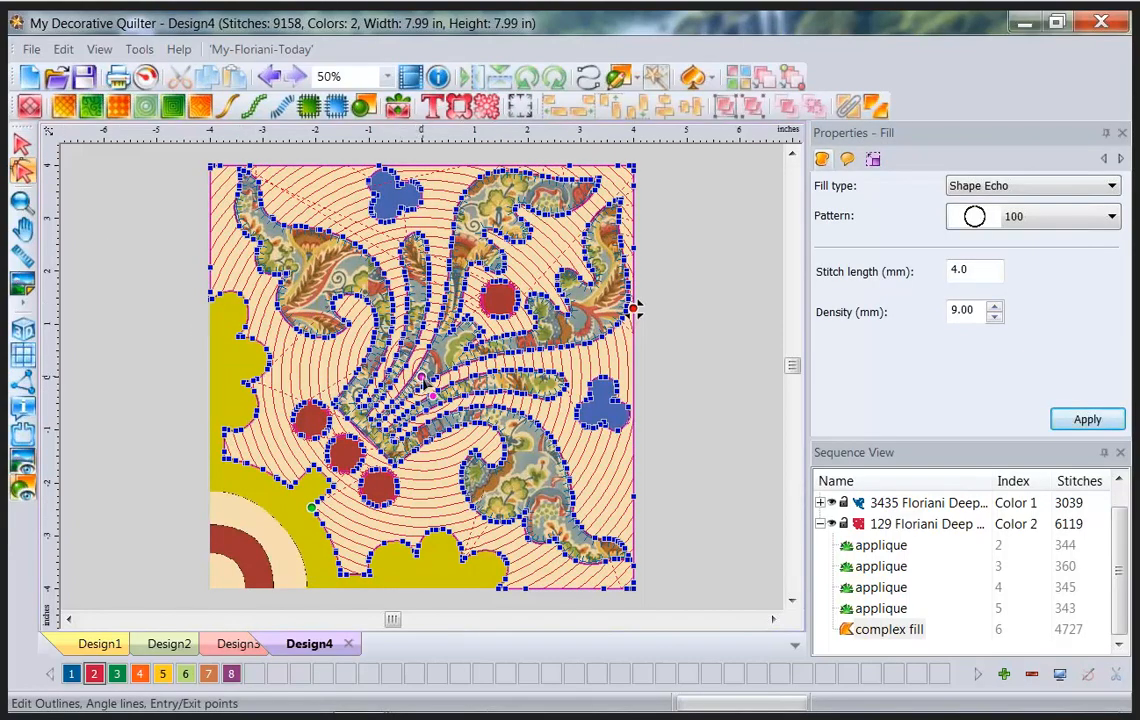
mouse_move(421, 377)
mouse_down()
mouse_move(211, 591)
mouse_move(135, 328)
mouse_up()
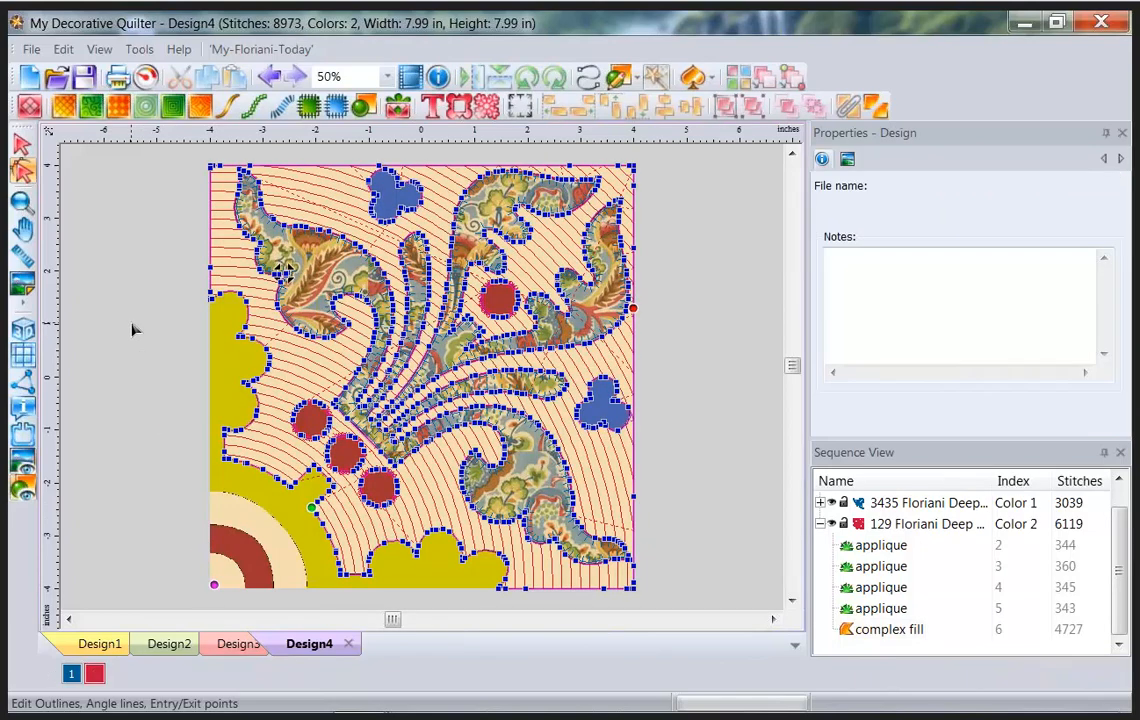
click(24, 336)
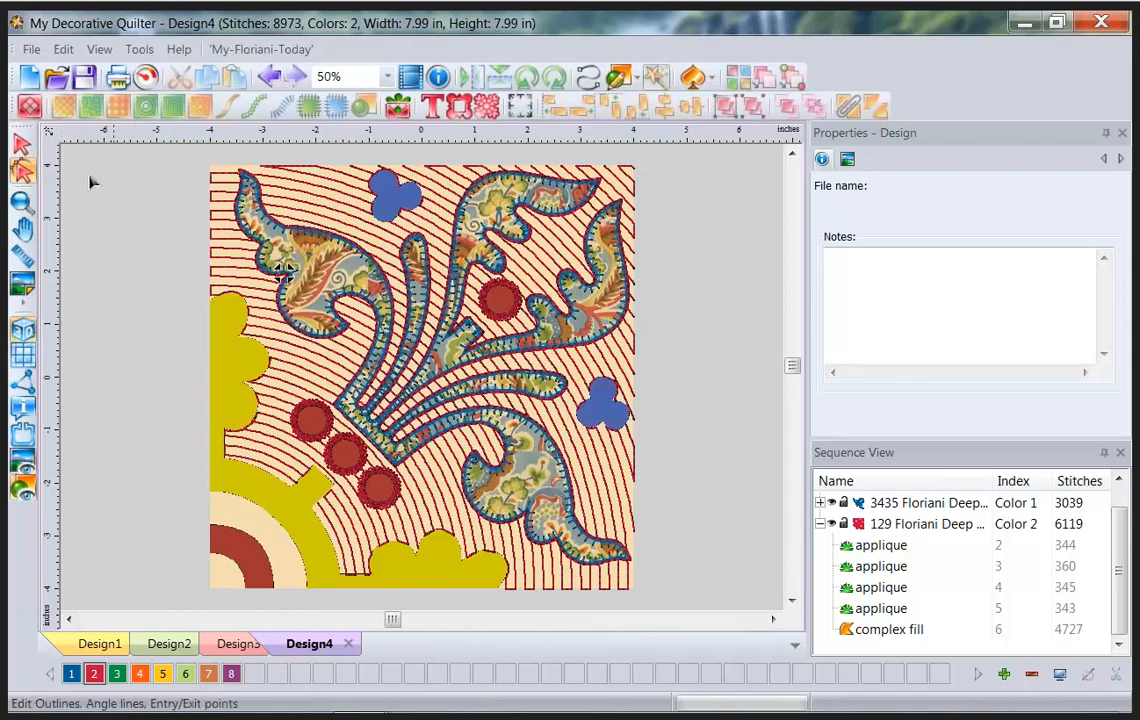
Create a new design with the fancyfans image as its backdrop, ready for running-stitch tracing.
click(30, 80)
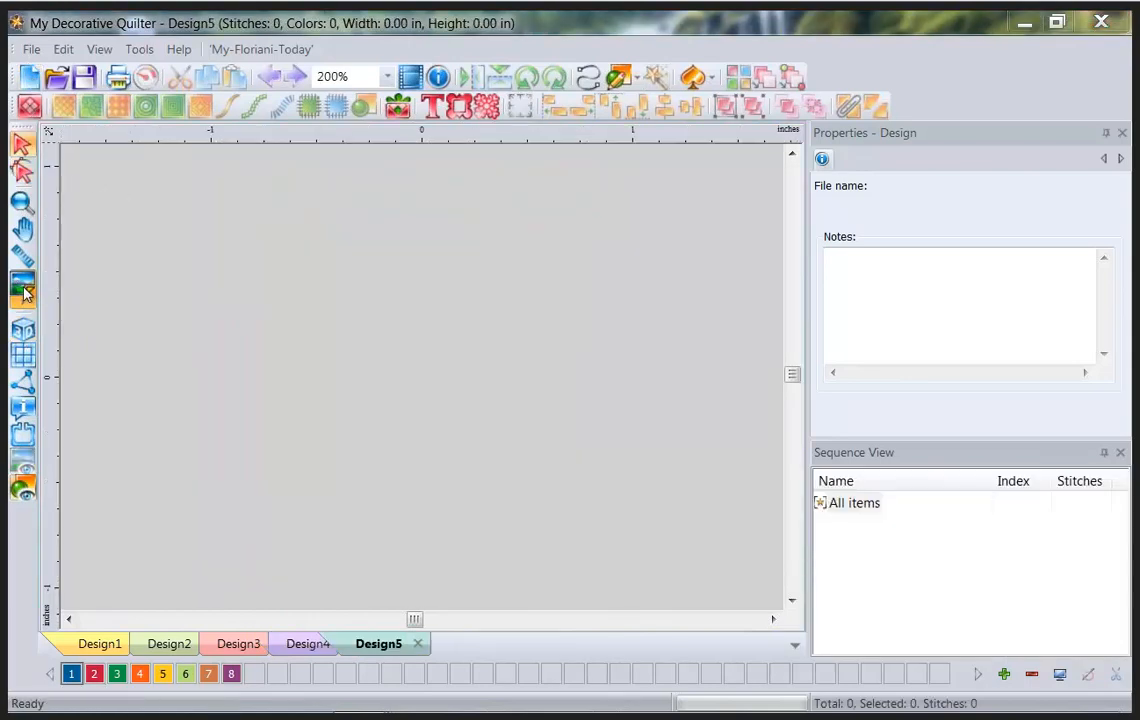
click(23, 289)
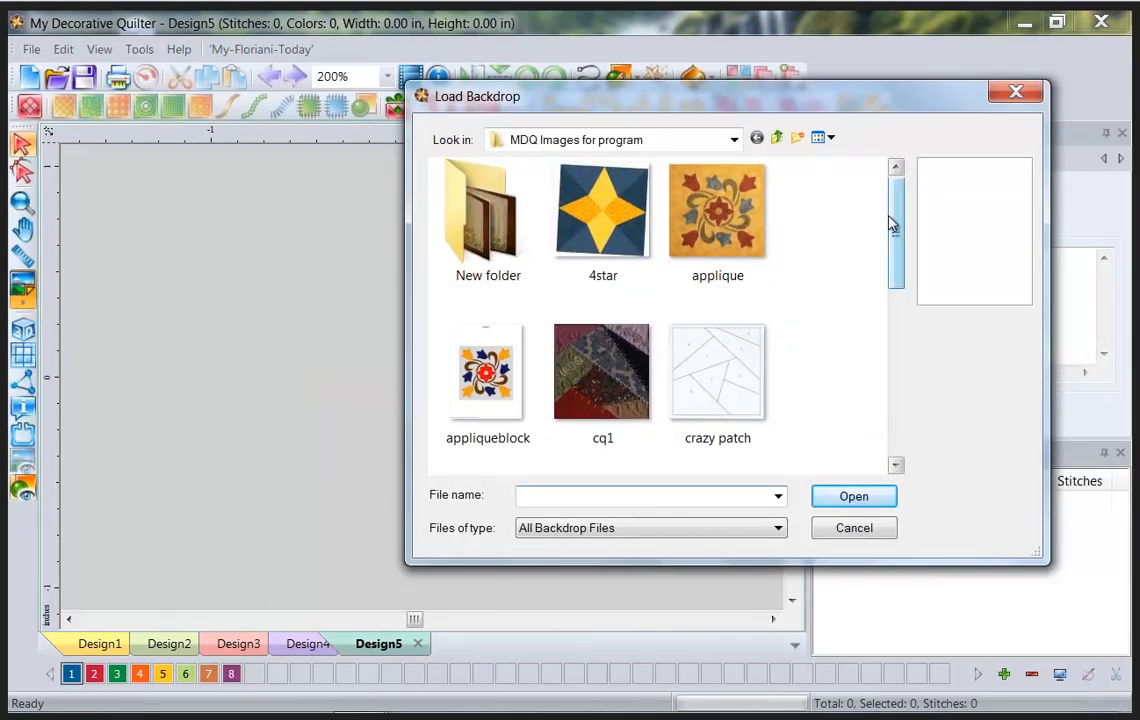
drag(891, 225, 886, 323)
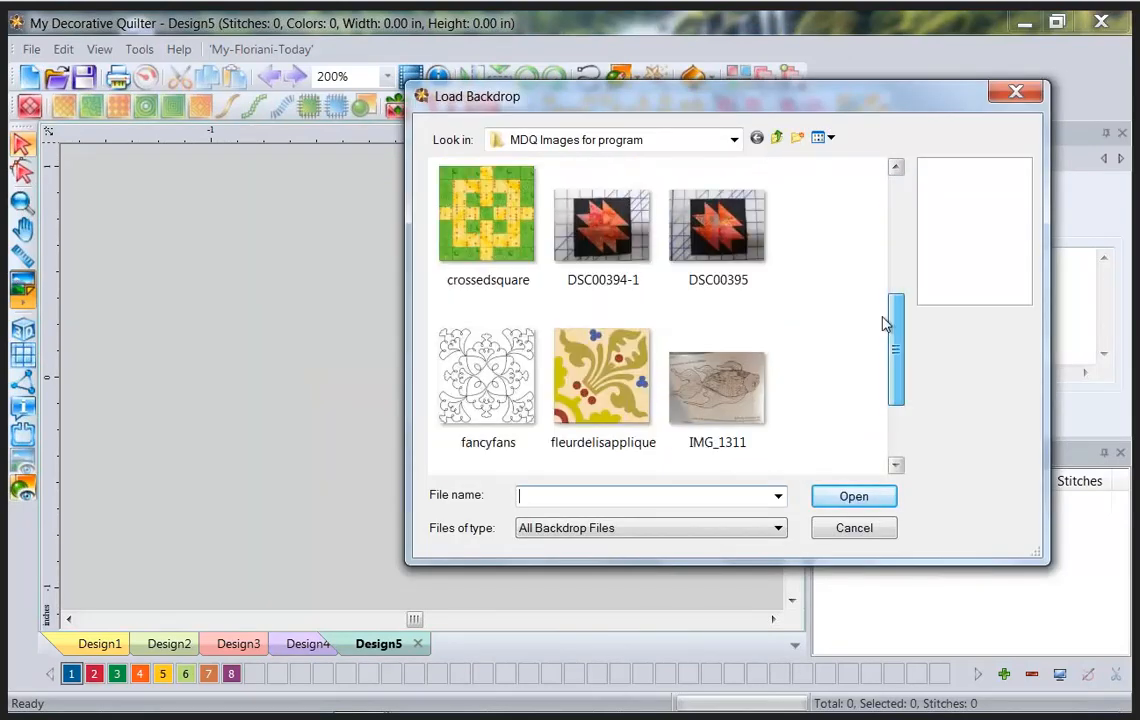
drag(886, 324, 886, 381)
click(486, 237)
click(878, 498)
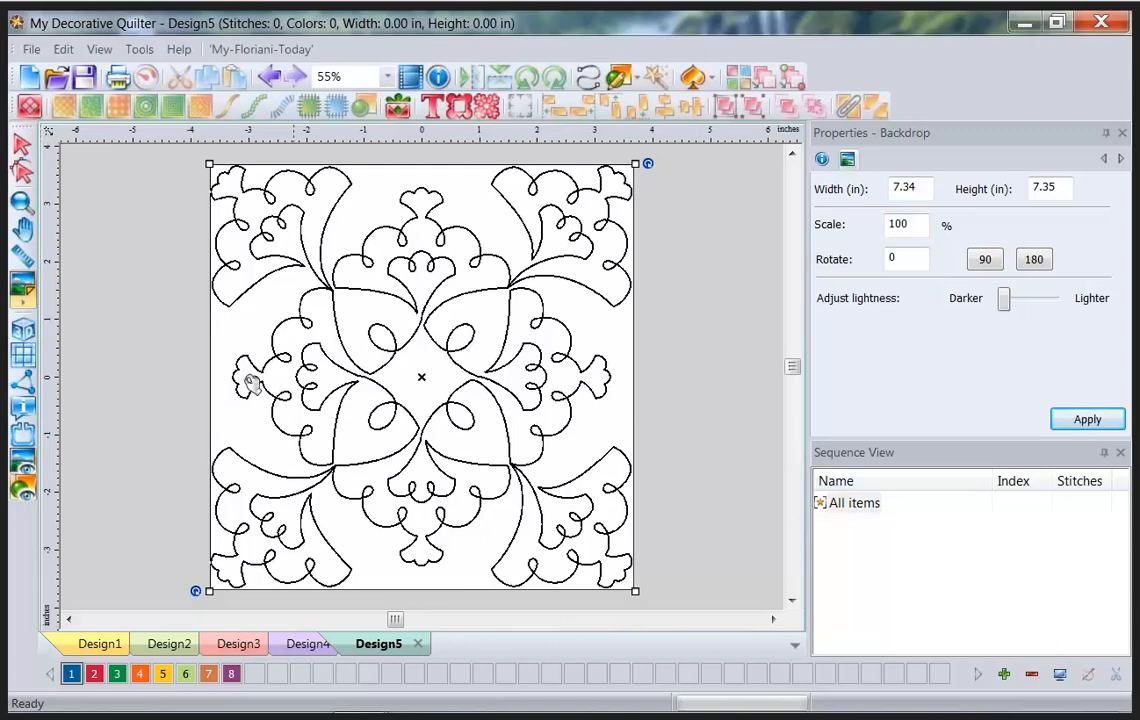
click(587, 80)
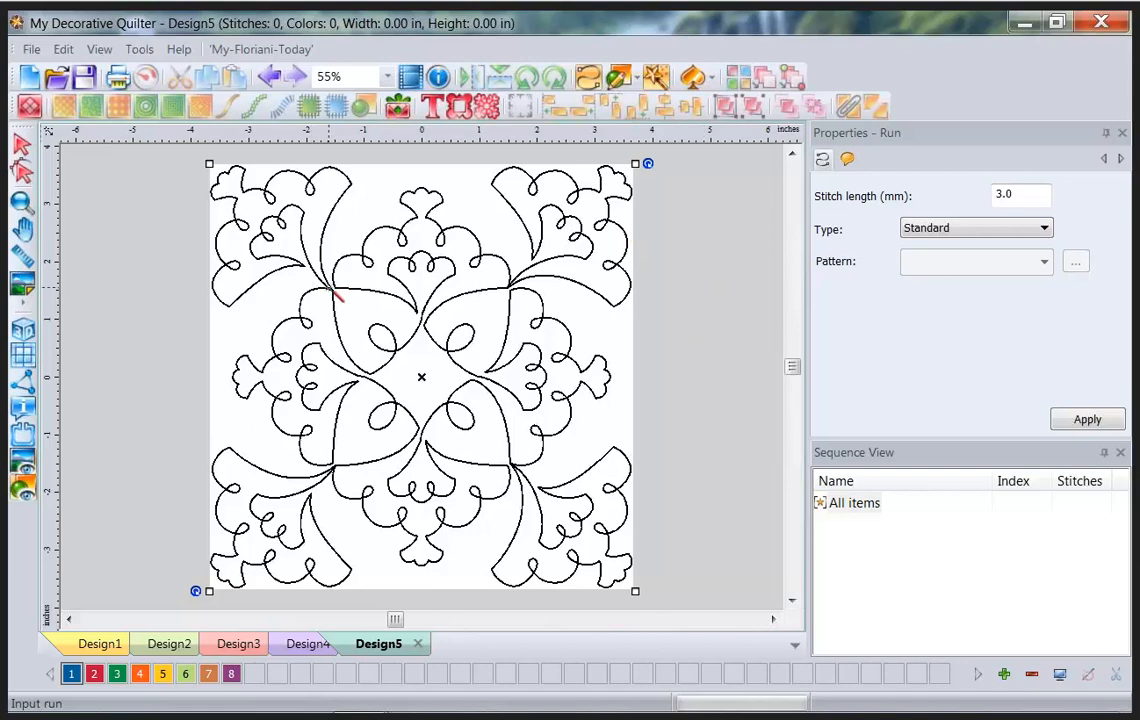
Trace the fancyfans pattern as a 3025-stitch run, then view it in 3D without the backdrop.
click(329, 287)
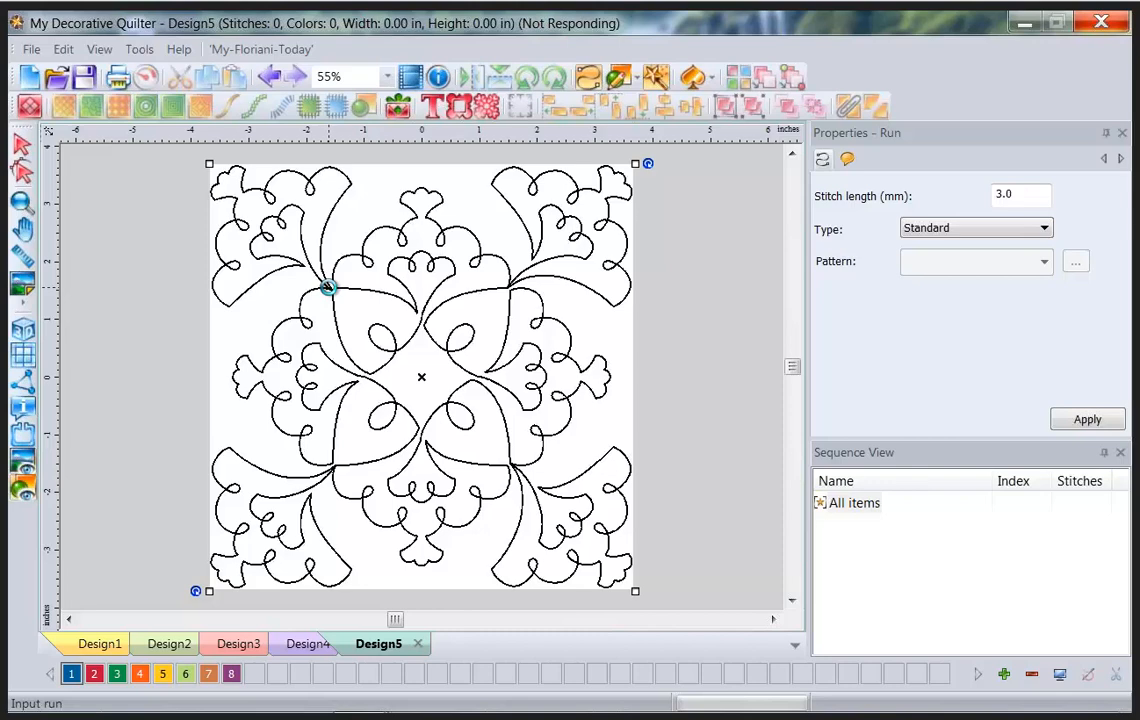
click(25, 460)
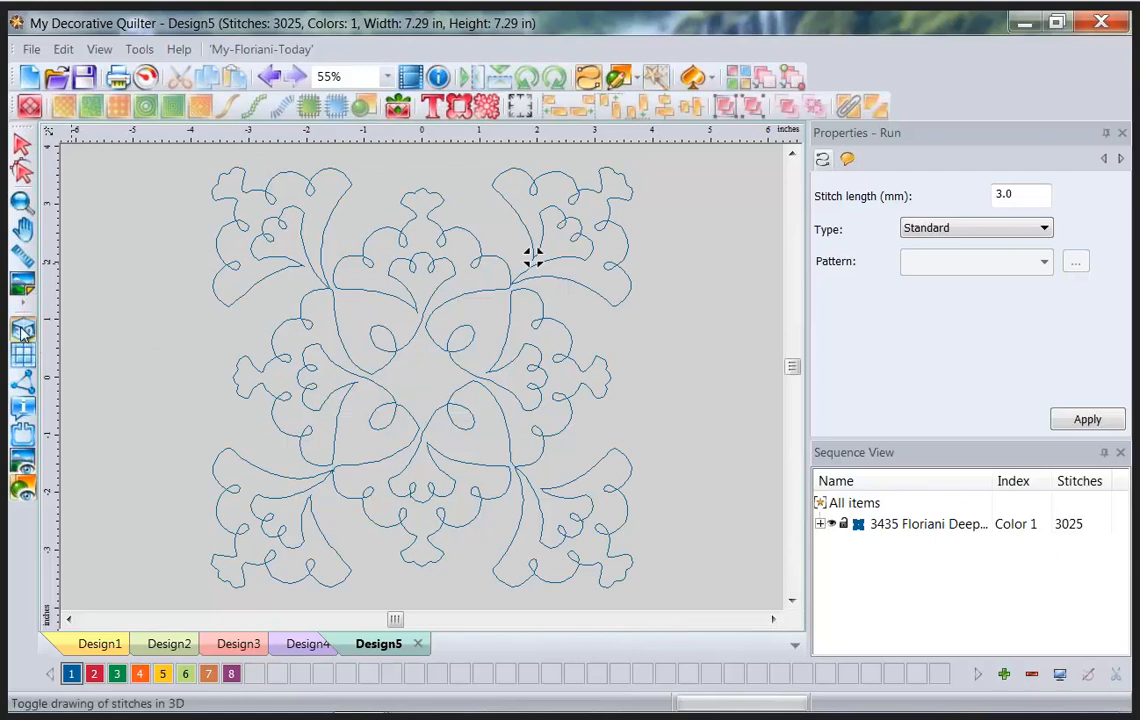
click(24, 331)
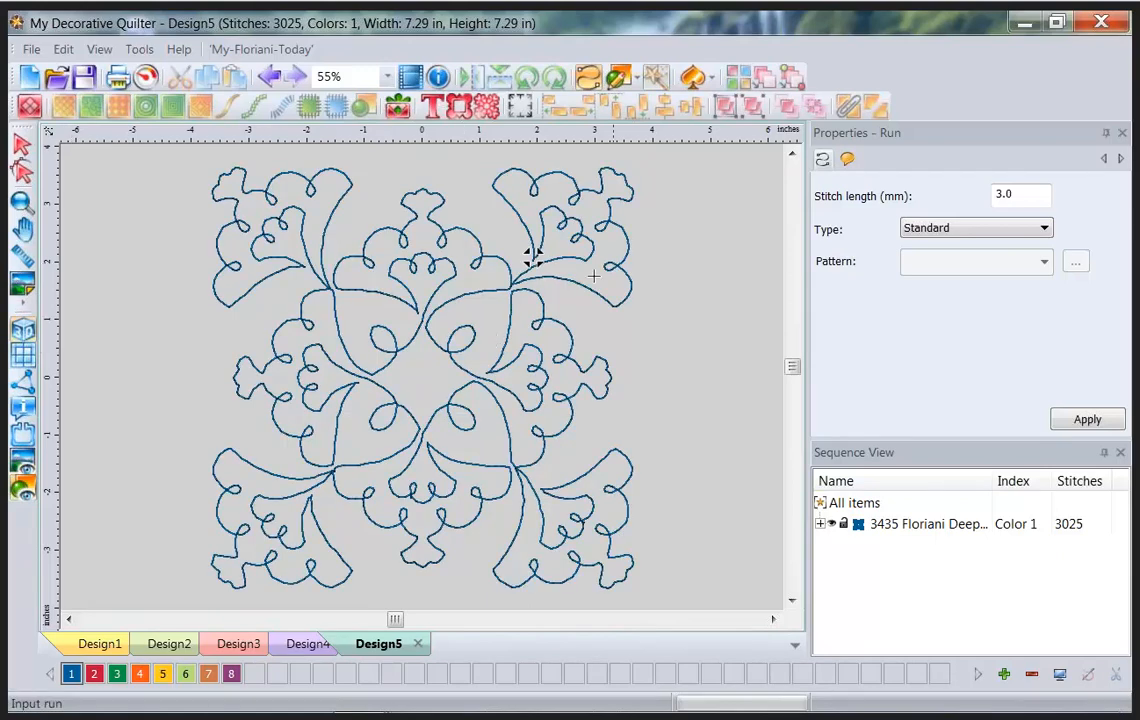
click(22, 144)
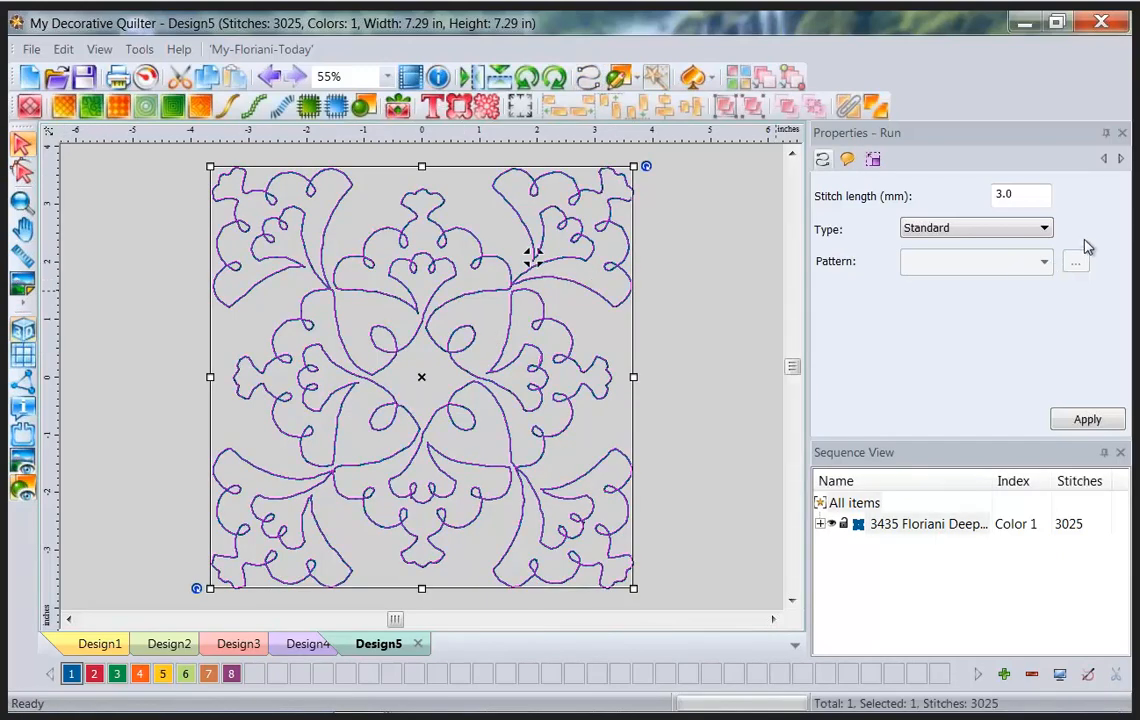
Set the run to Bean type with 5 repeats and 4 mm stitch length, and apply.
click(1044, 229)
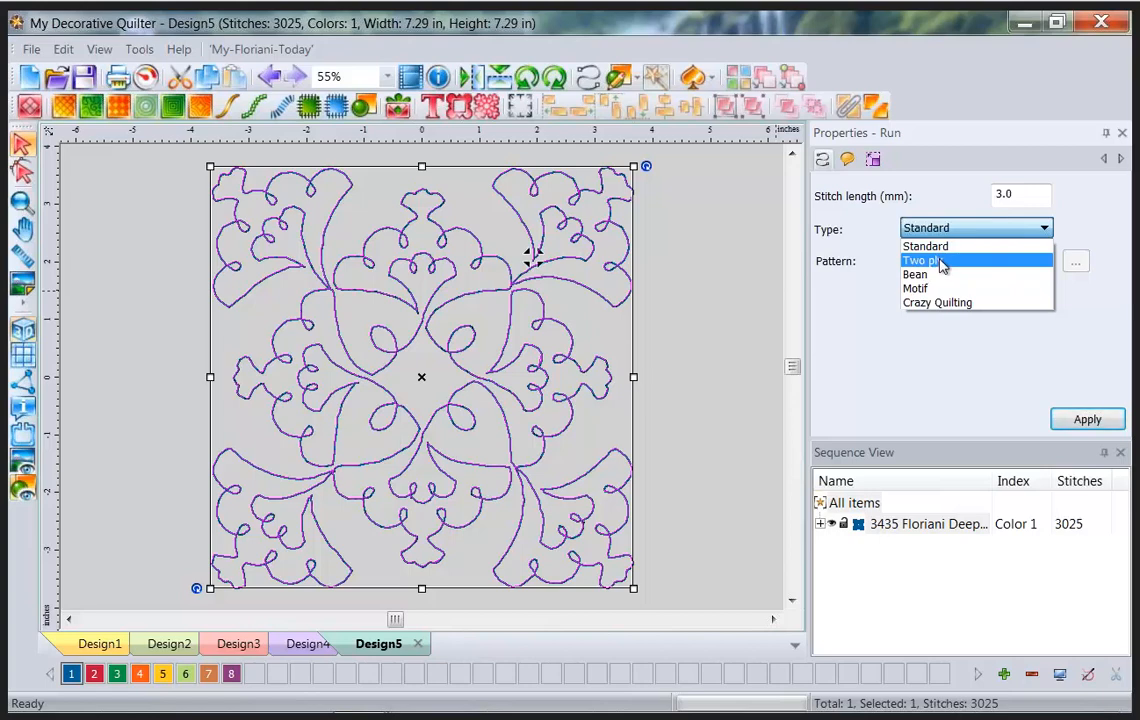
click(940, 275)
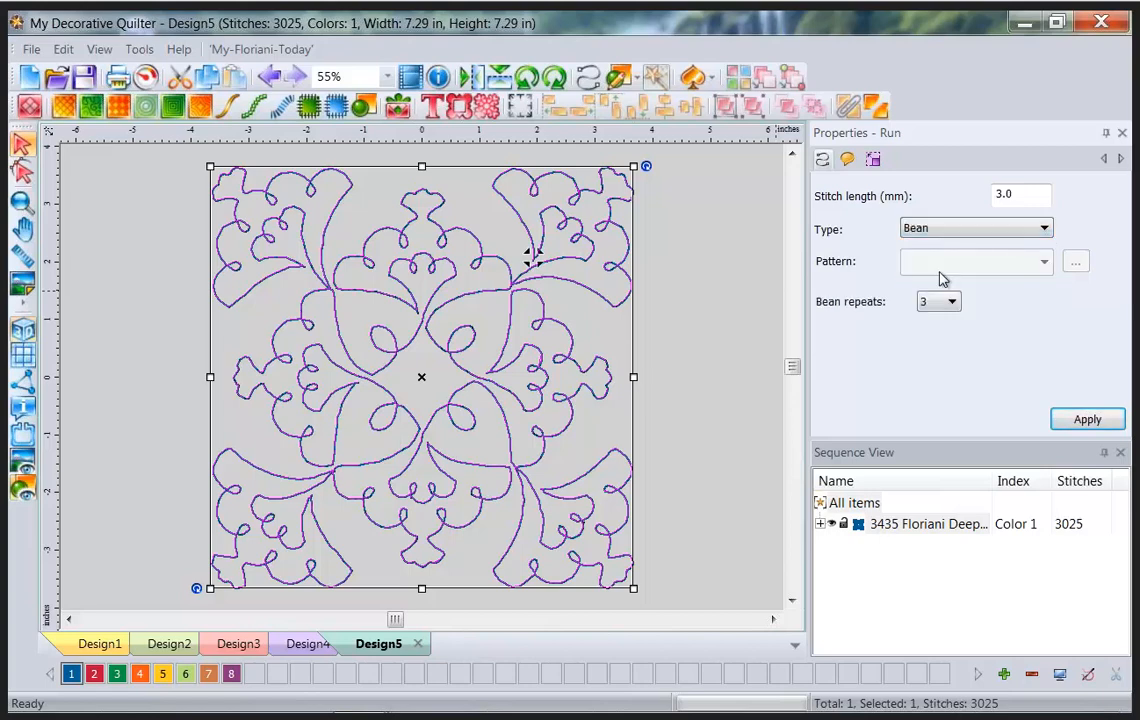
click(953, 302)
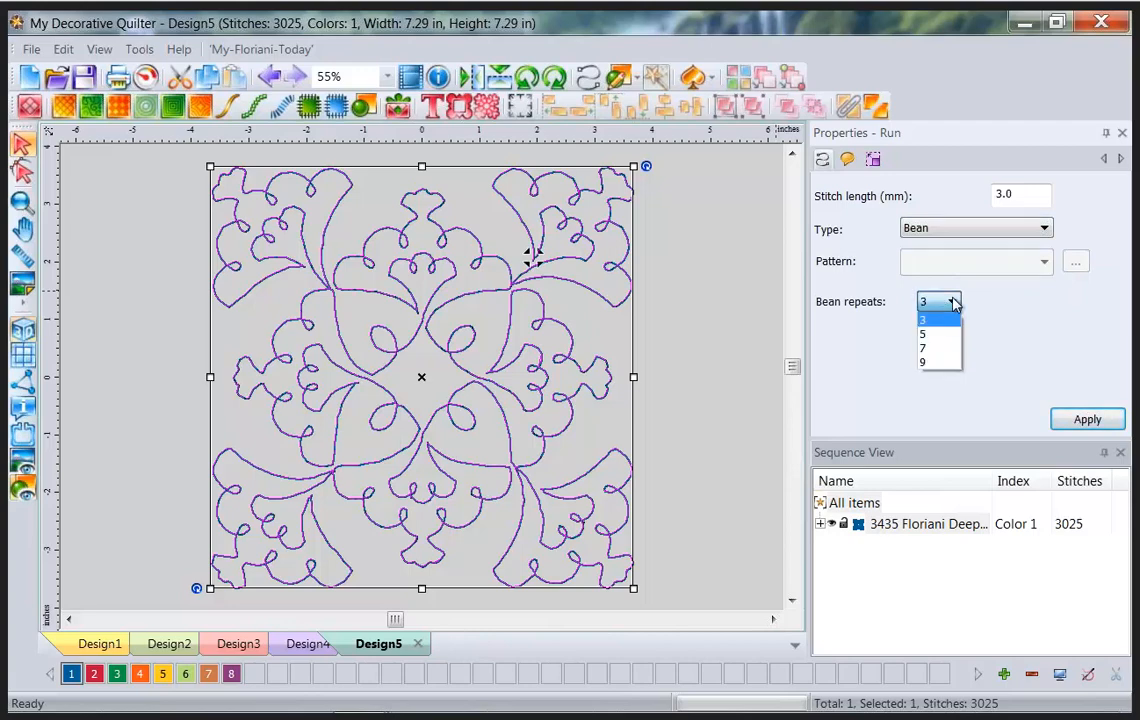
click(941, 334)
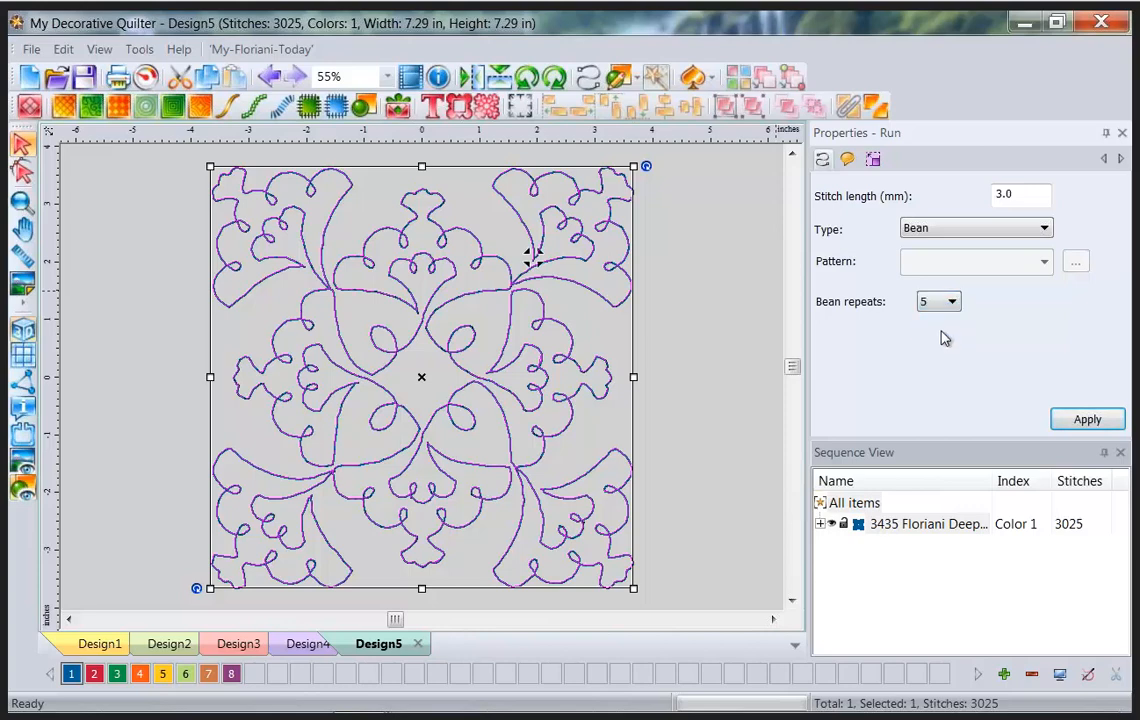
drag(1013, 194, 962, 196)
text(4)
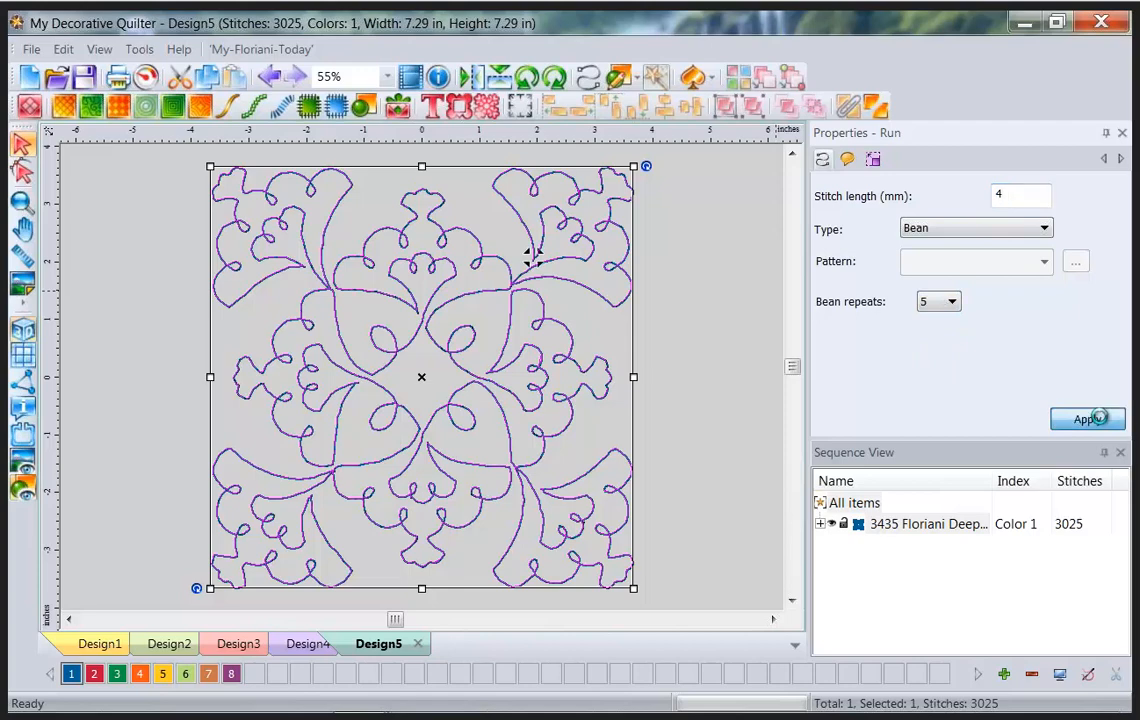
click(1095, 418)
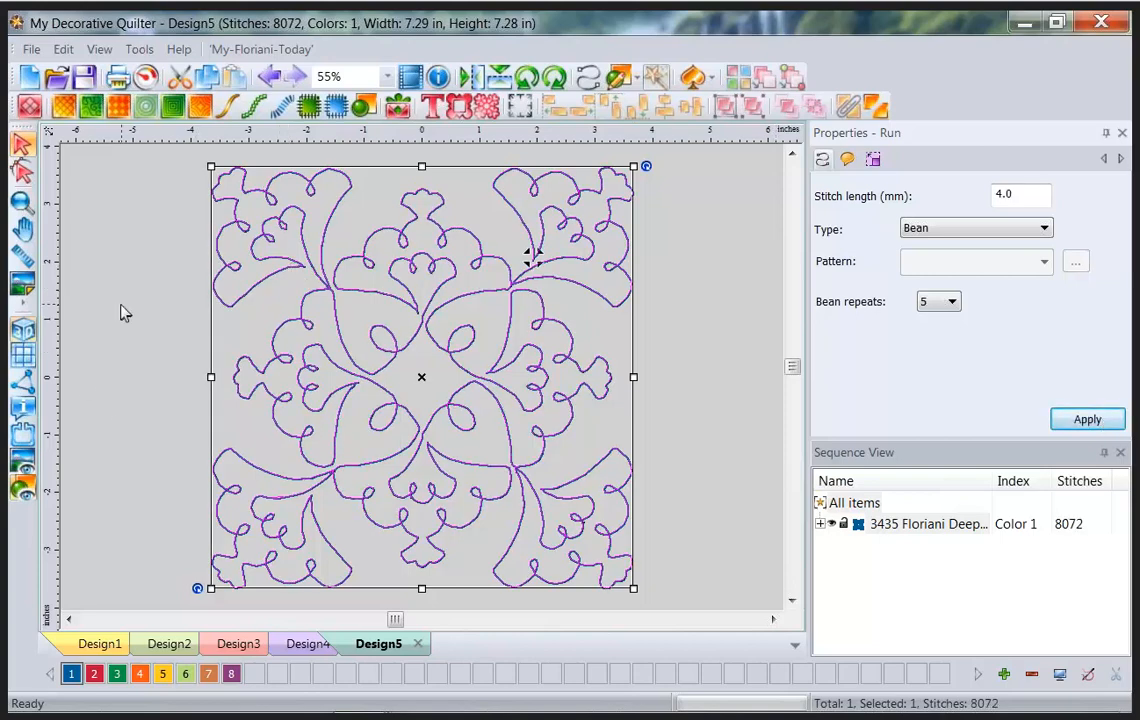
Load the antique crazy-quilt photo as a new design's backdrop, zoom in, then start Design7.
click(30, 77)
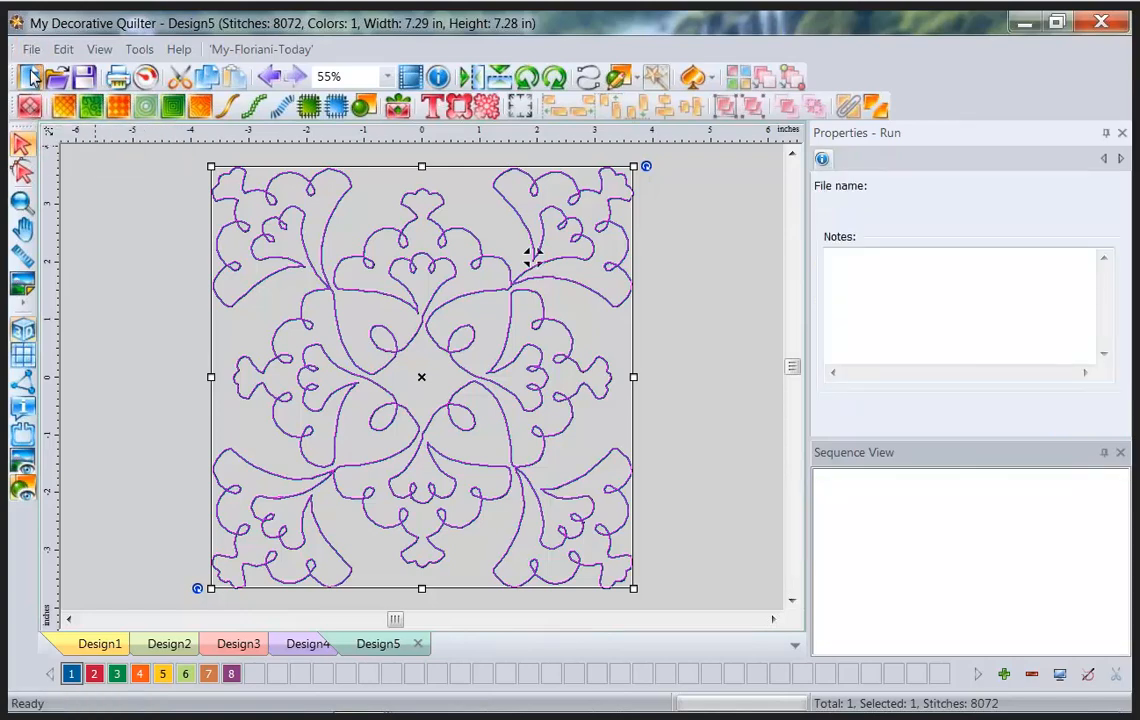
click(25, 285)
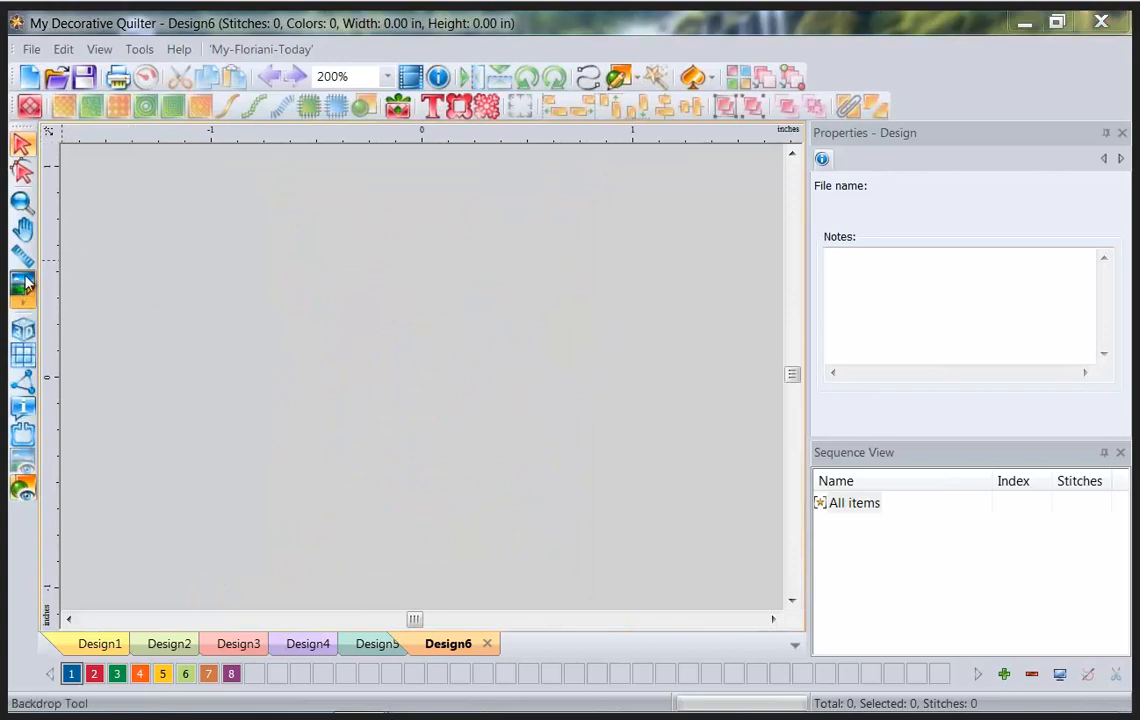
drag(896, 262, 895, 430)
click(487, 405)
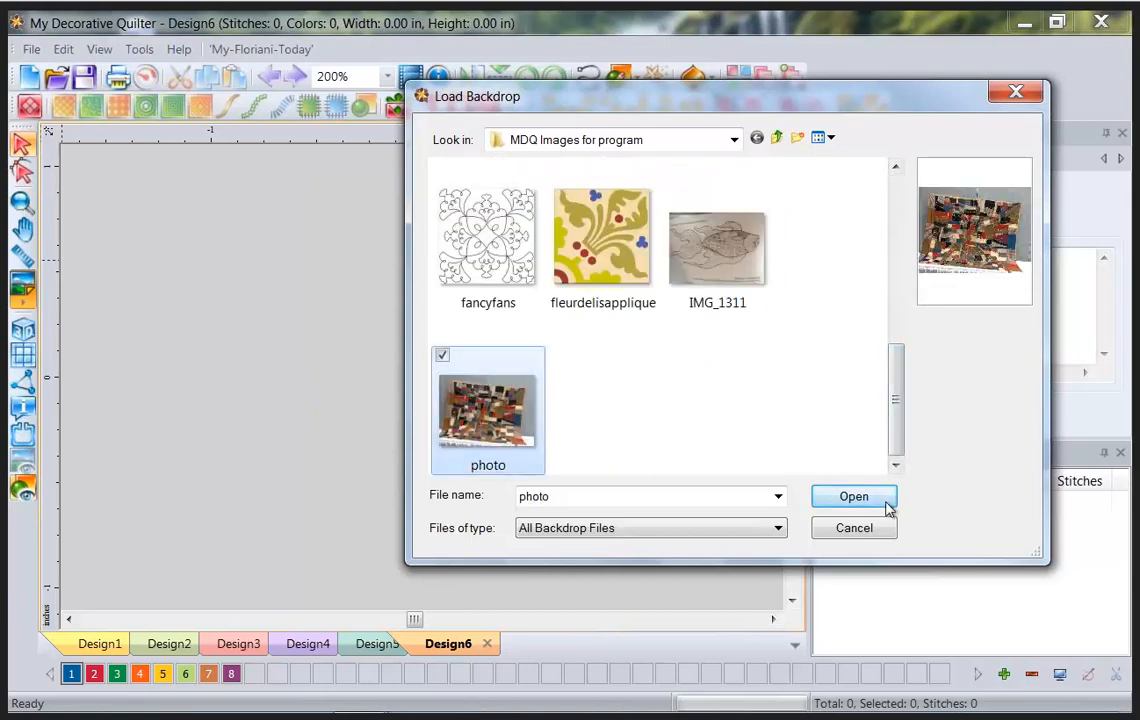
click(886, 500)
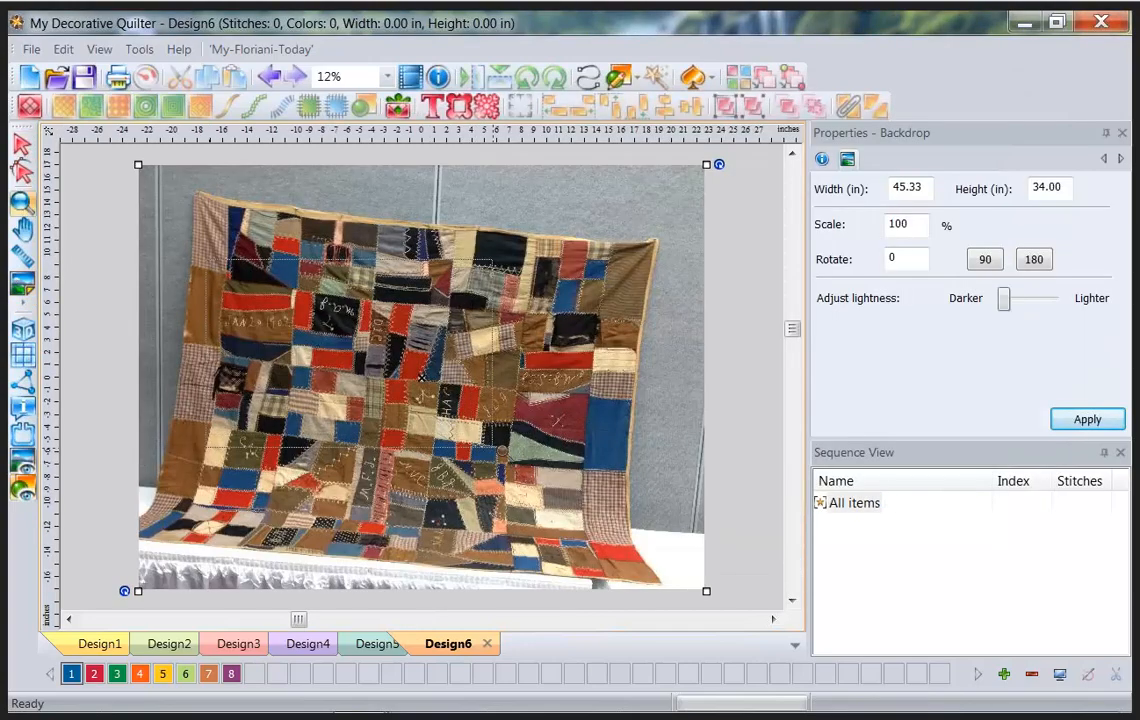
click(505, 452)
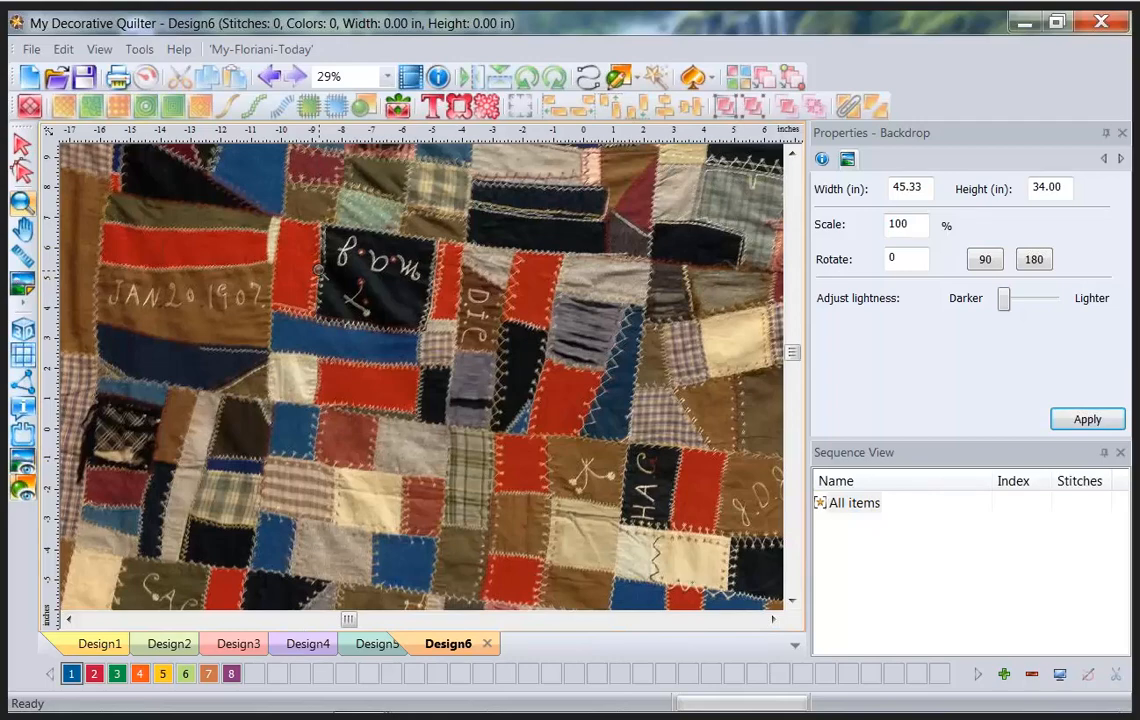
click(27, 78)
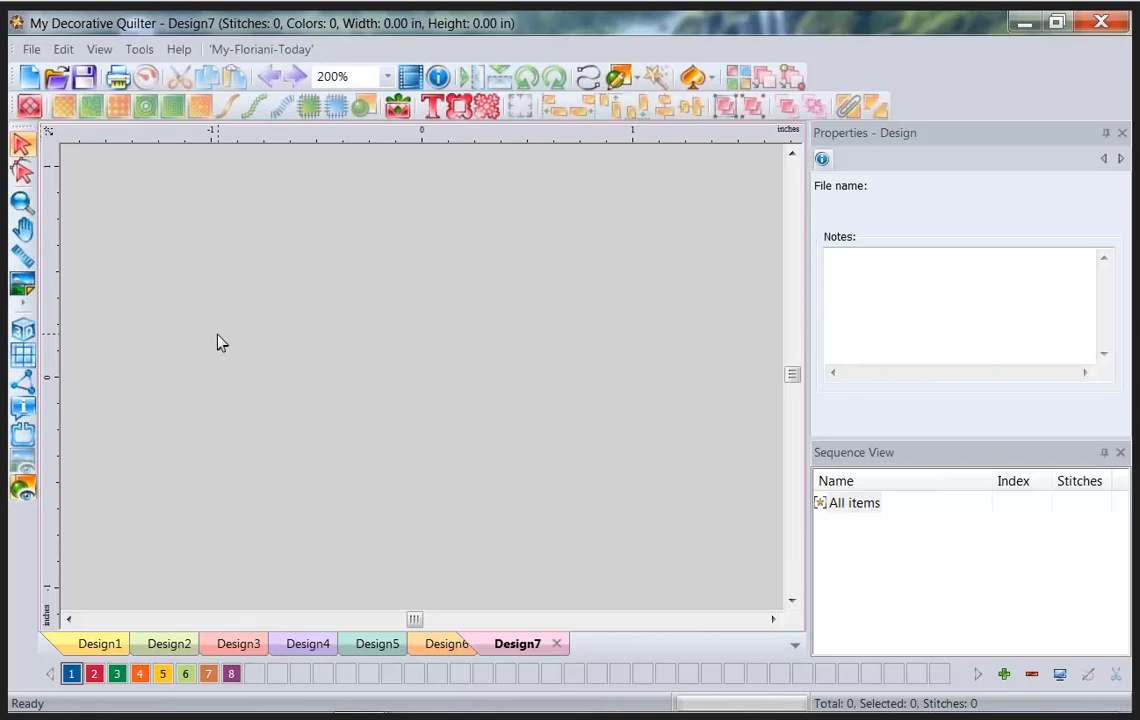
Set the crazy patch diagram as Design7's backdrop and switch to the Input Run Path tool.
click(18, 283)
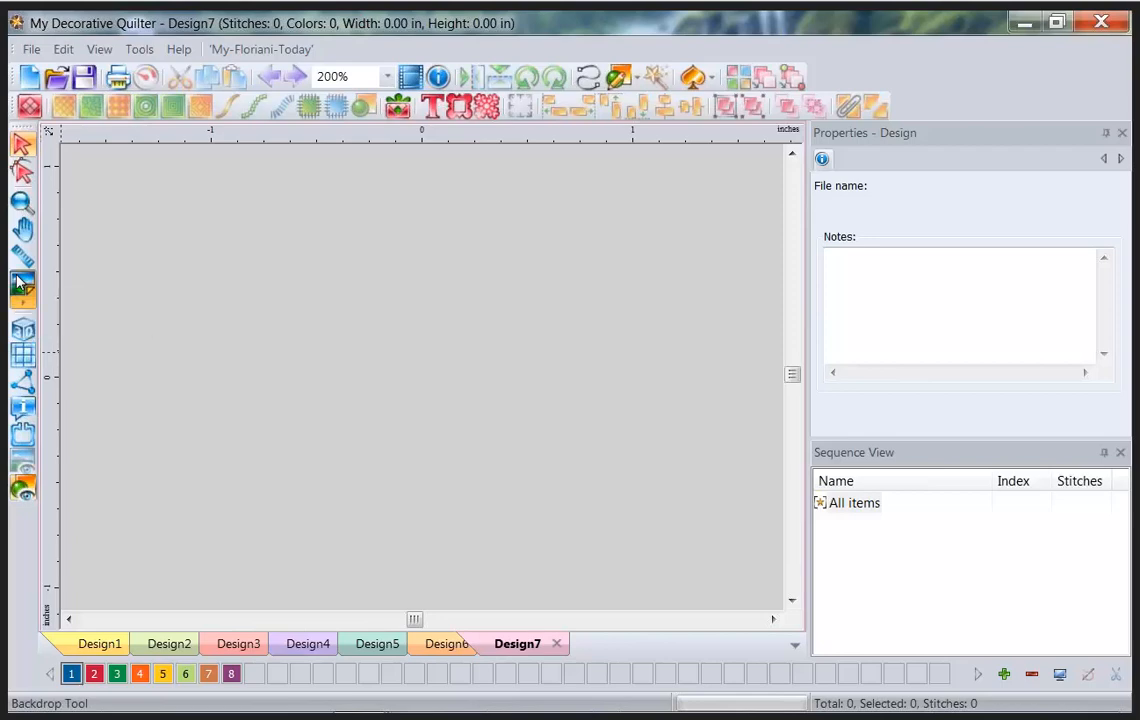
click(717, 380)
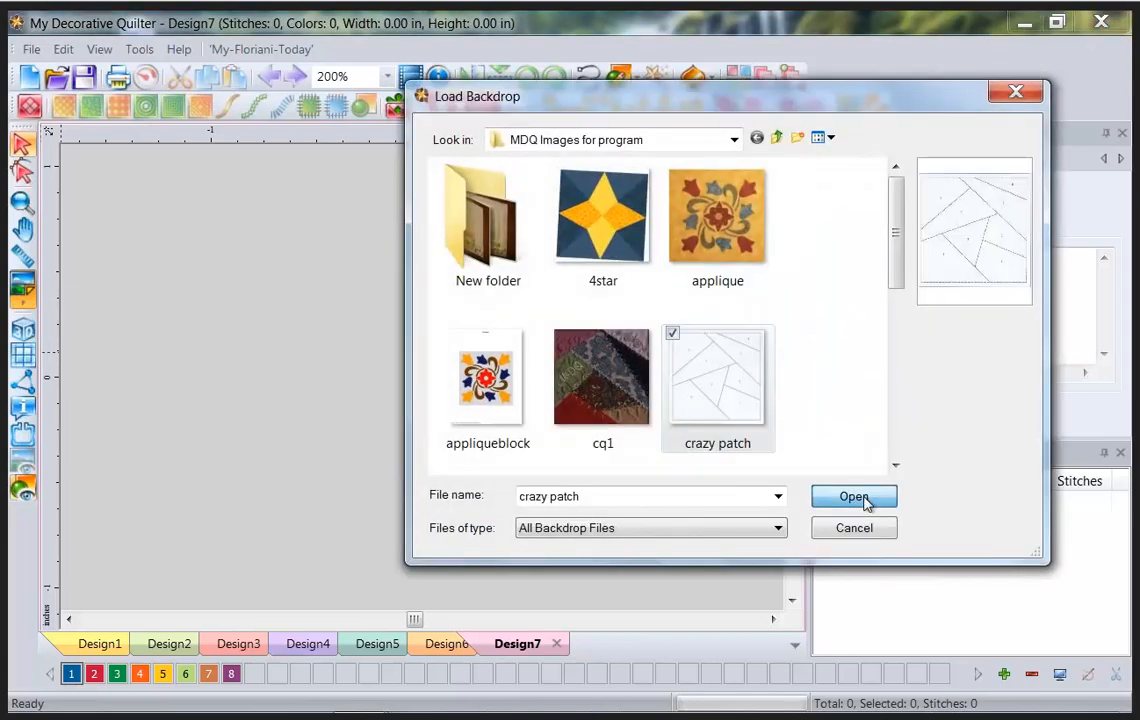
click(855, 497)
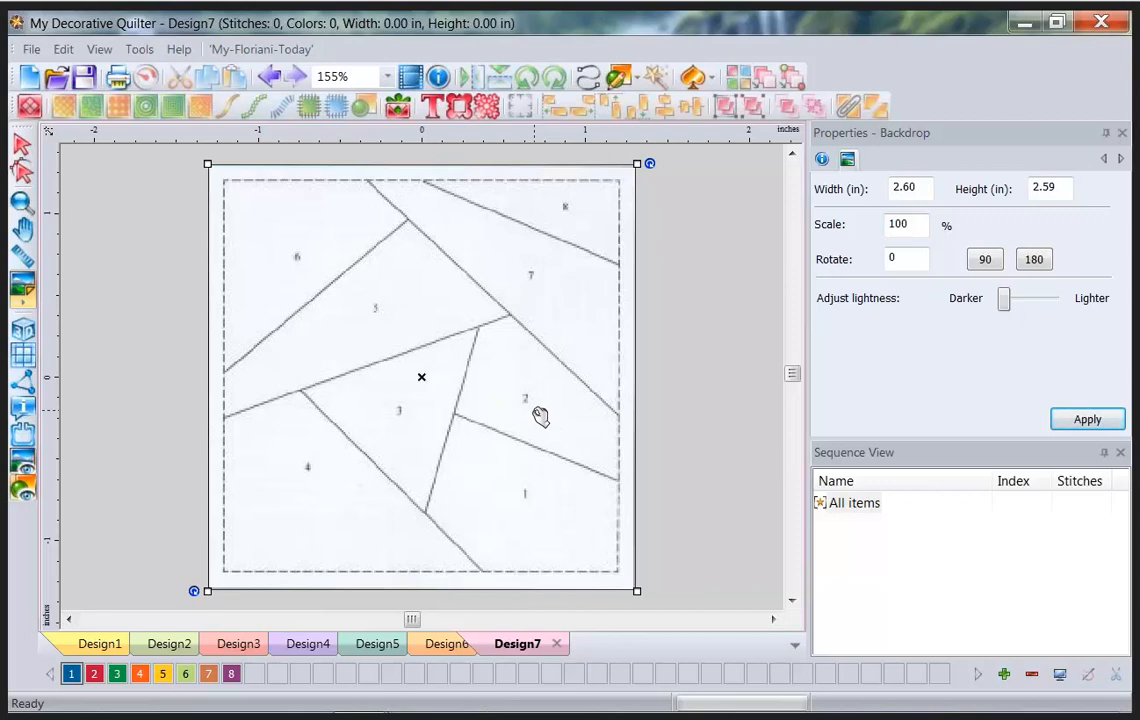
click(587, 80)
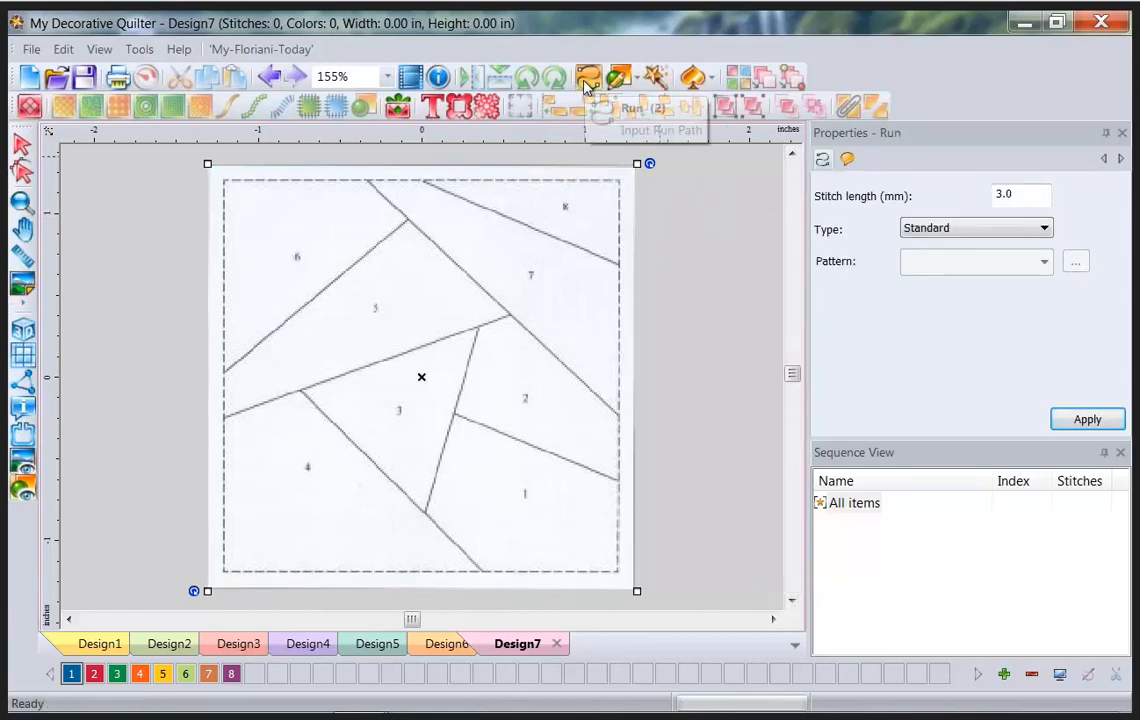
Draw a 17-stitch straight run from the block's left edge to the seam junction, then select it.
click(223, 417)
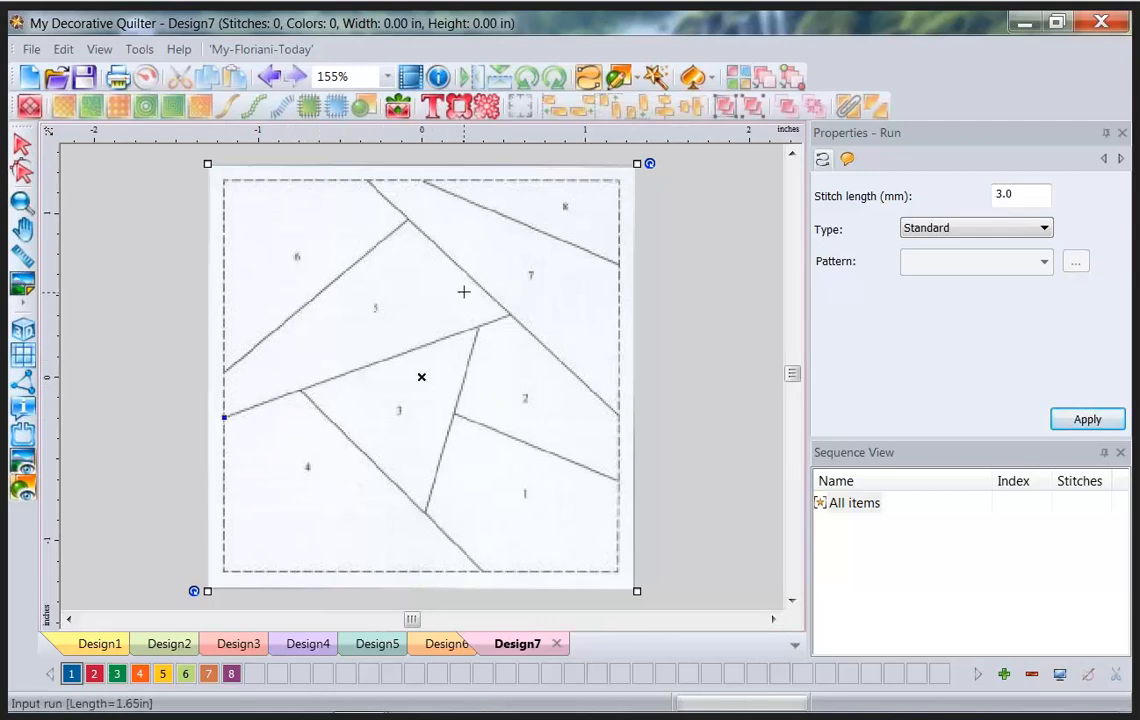
click(510, 315)
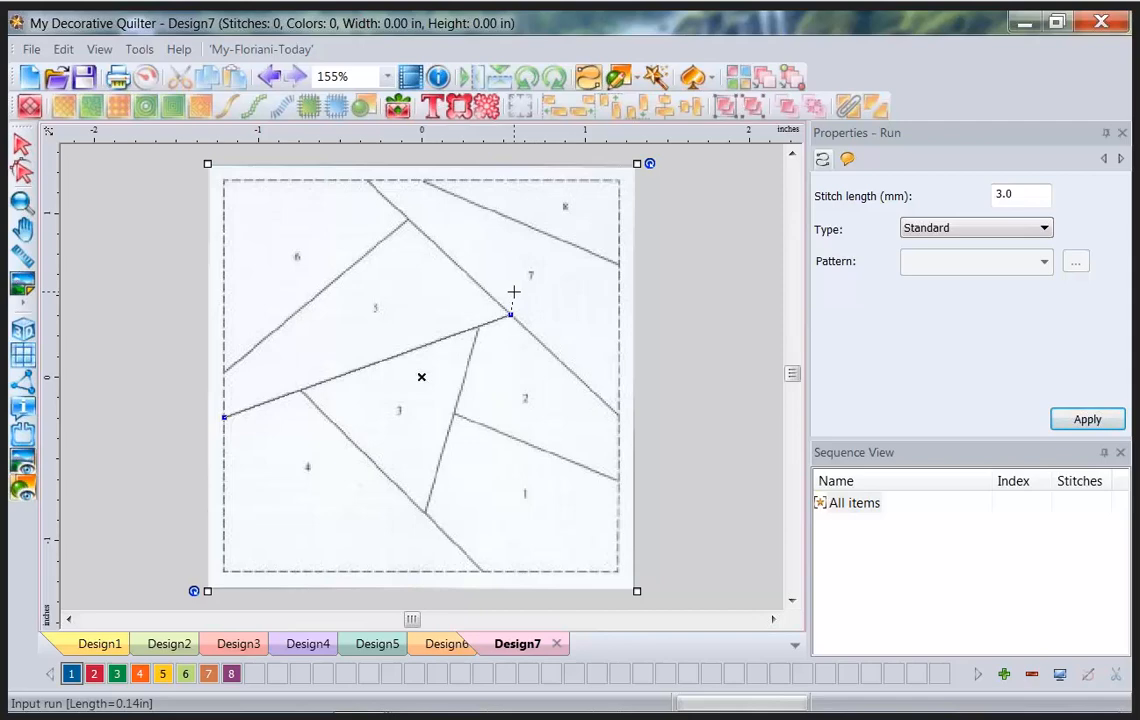
key(Return)
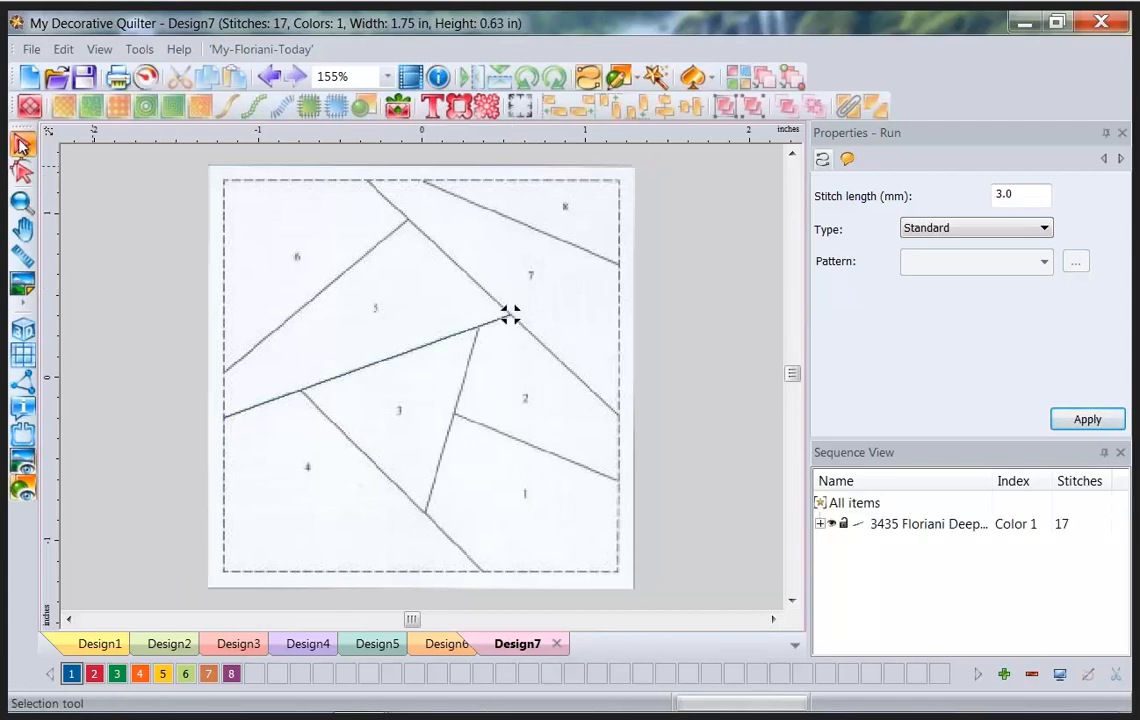
click(510, 315)
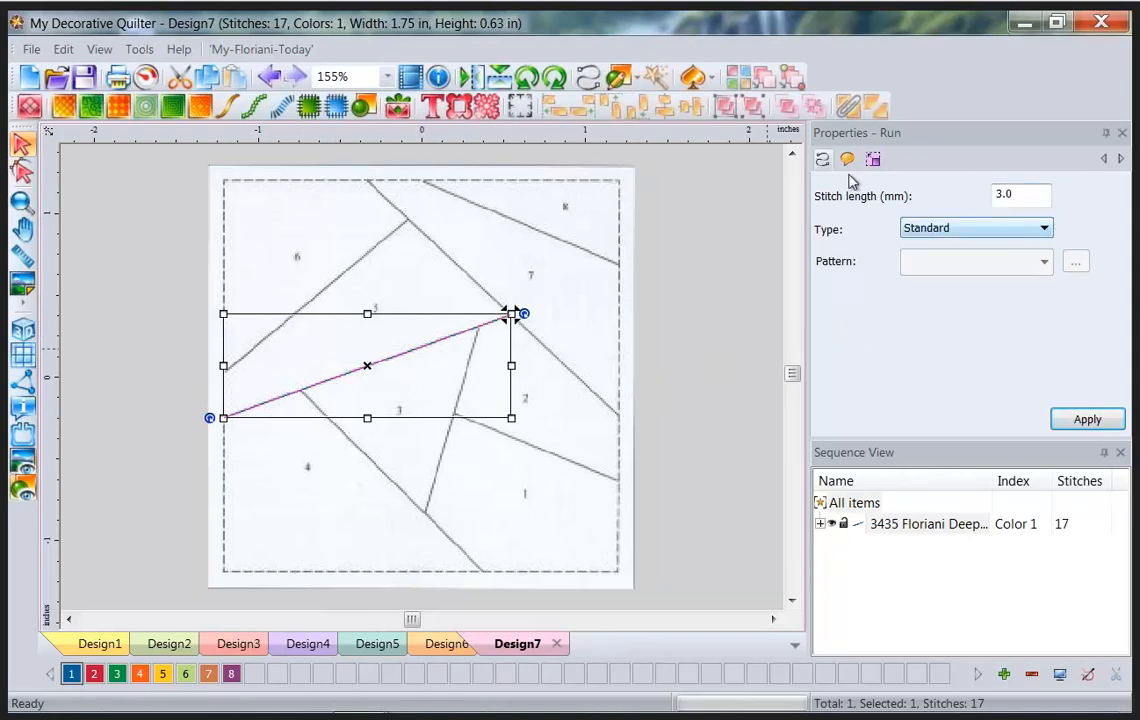
Change the selected run to Crazy Quilting pattern Stitch10 with 6 mm stitch length.
click(1040, 228)
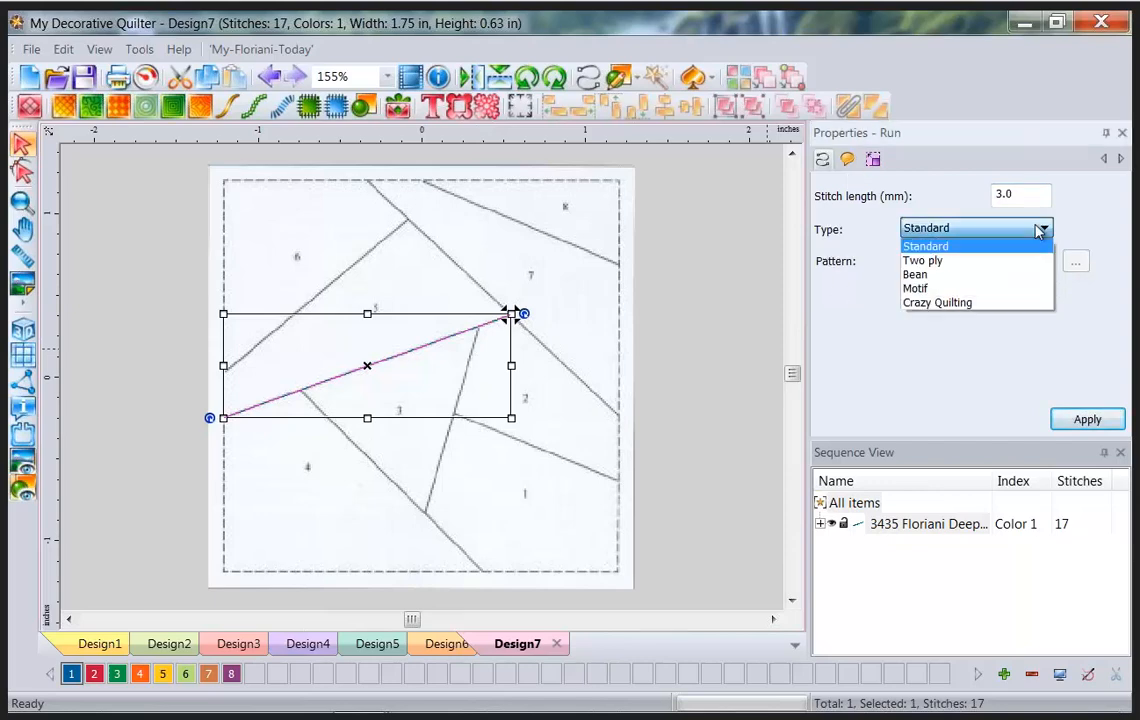
click(937, 303)
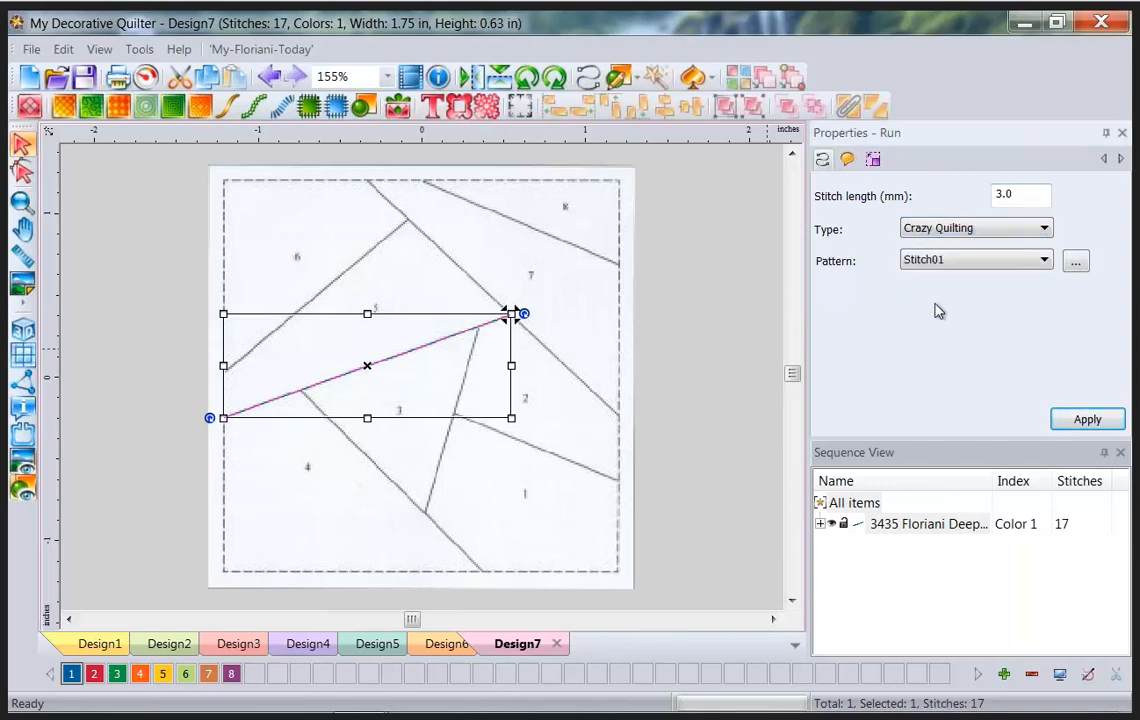
click(1076, 260)
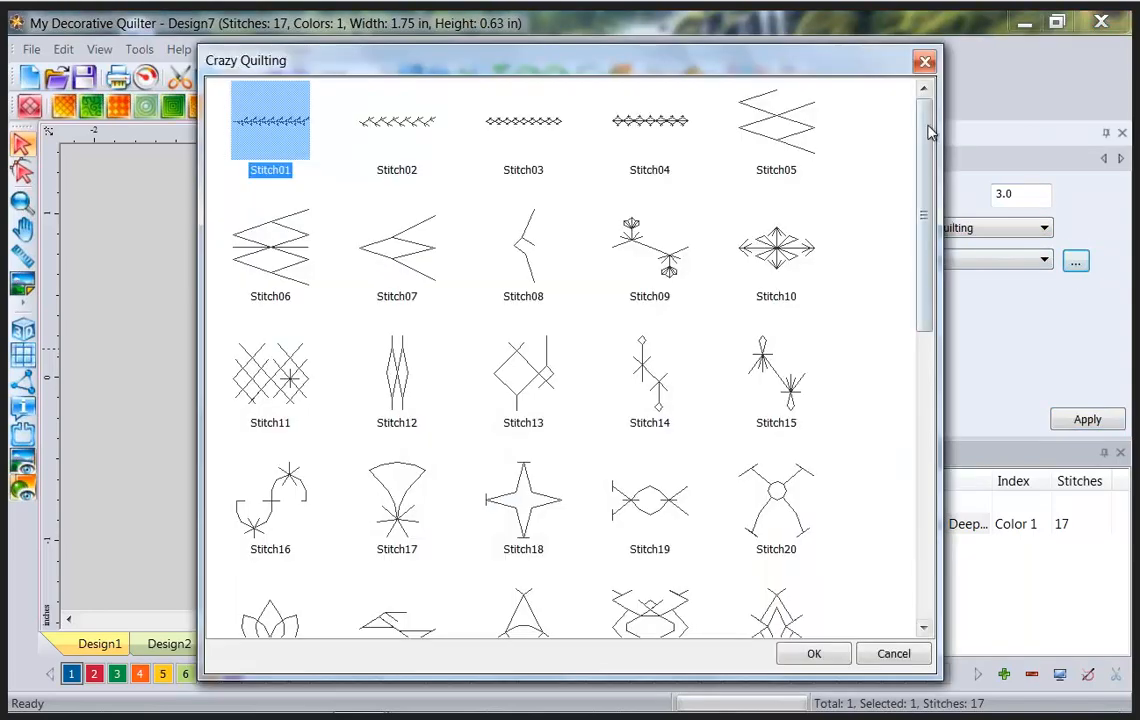
drag(928, 133, 933, 300)
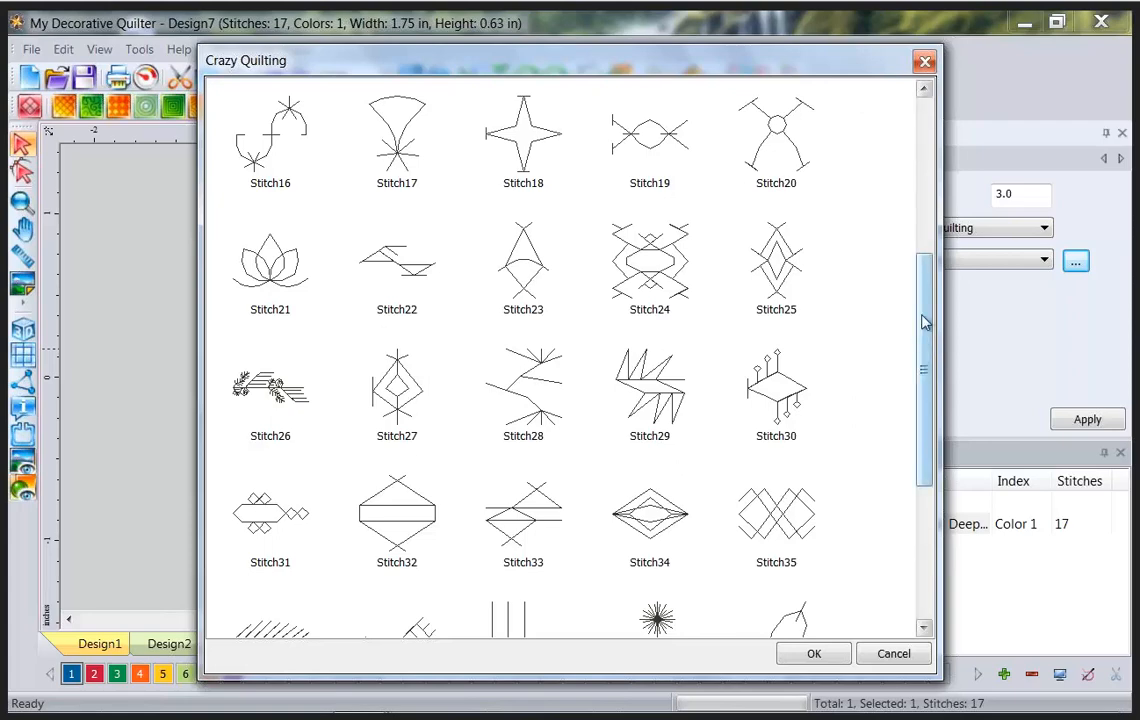
drag(924, 340, 909, 170)
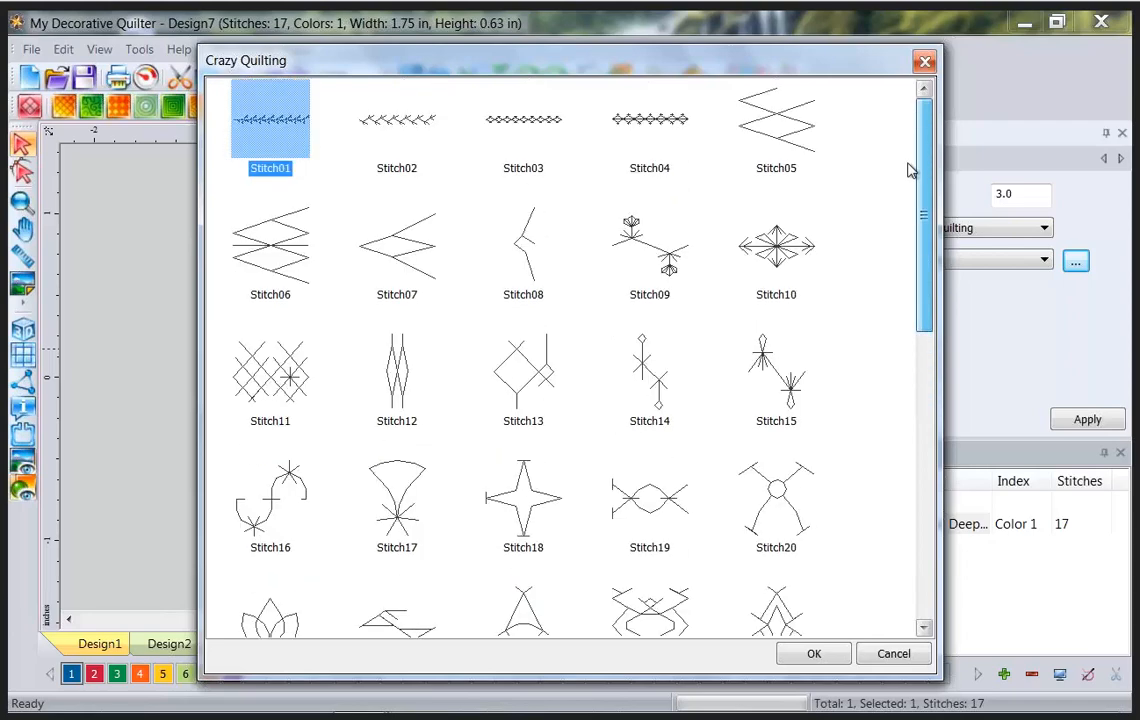
click(777, 244)
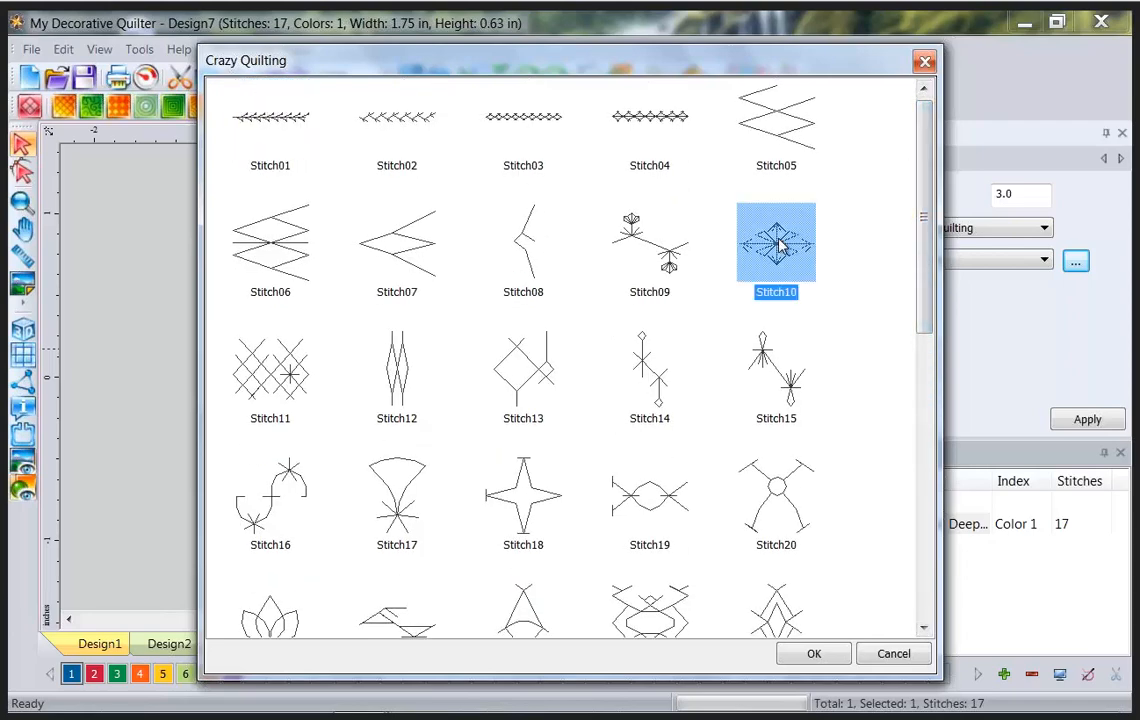
click(812, 654)
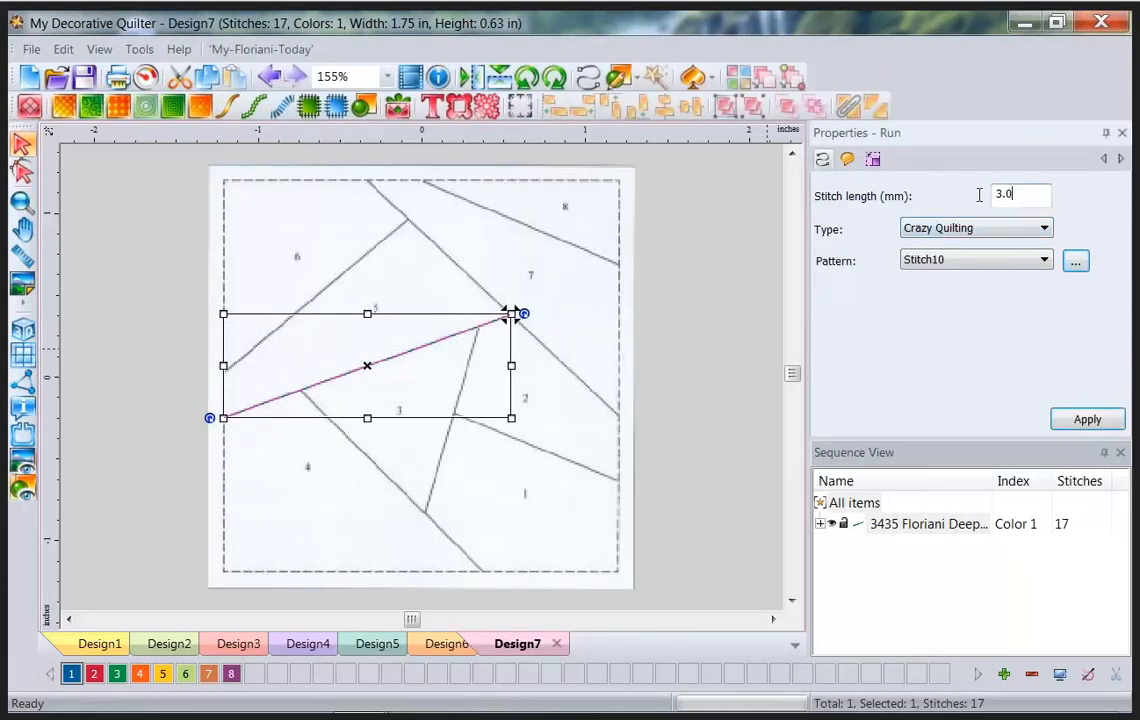
key(BackSpace)
key(BackSpace)
key(BackSpace)
text(6)
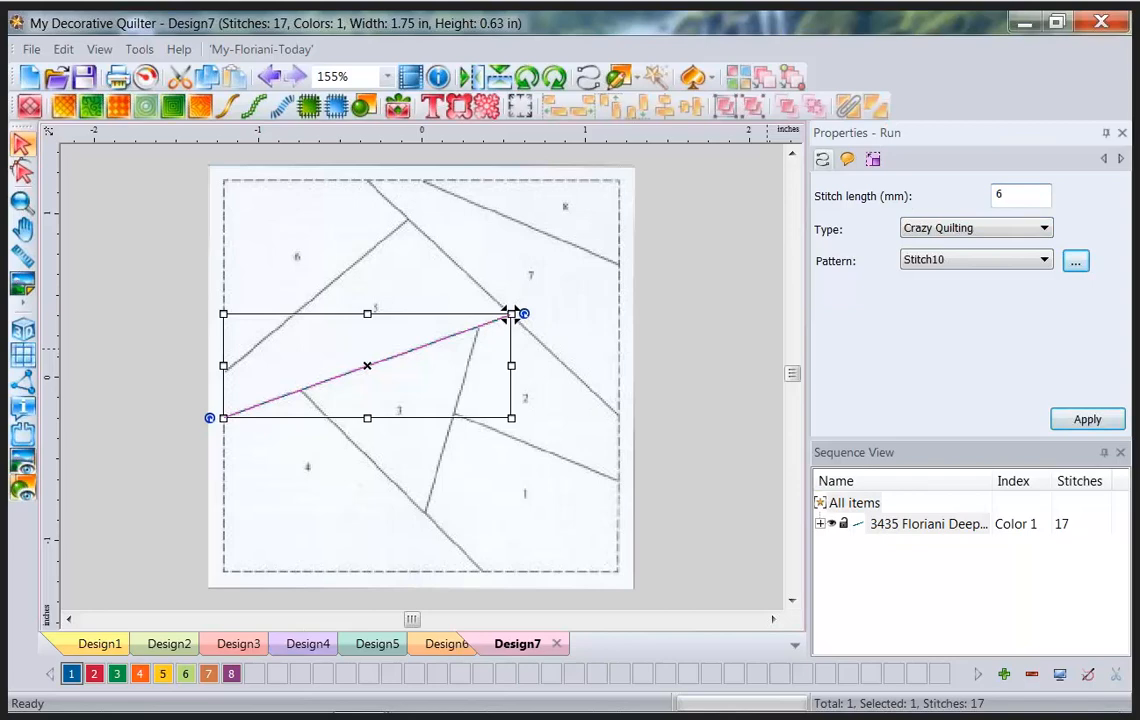
click(1087, 418)
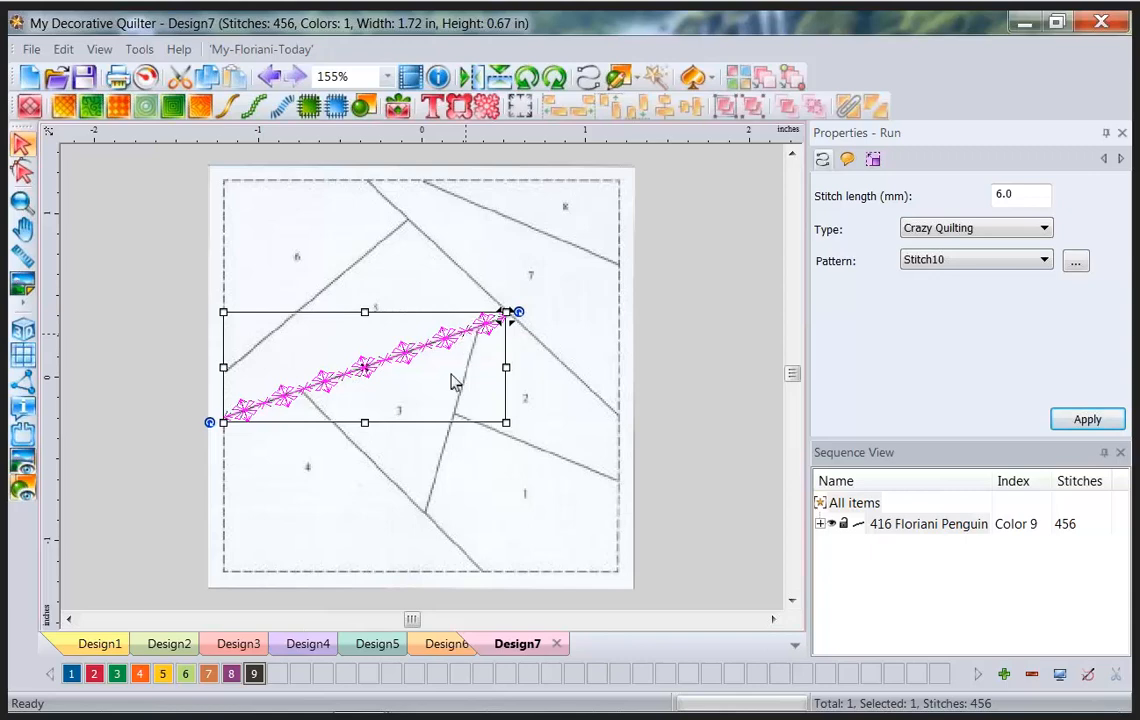
click(710, 338)
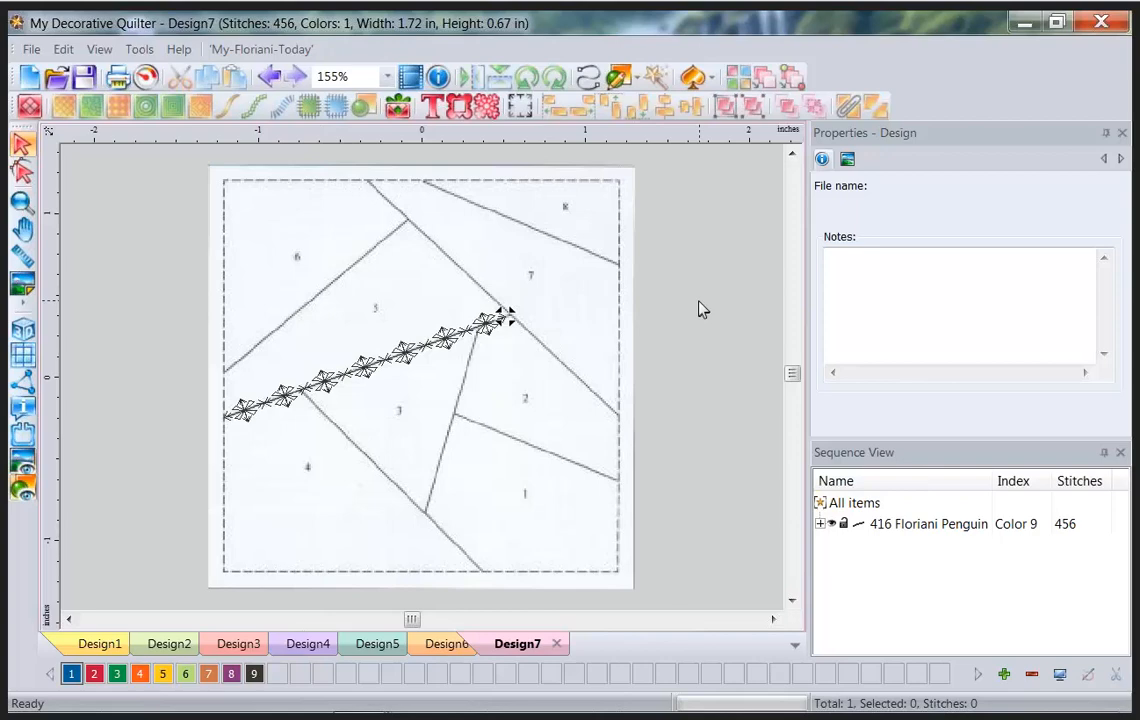
Draw a Stitch36 feather line from the first line's left end up the patch 6/5 seam.
click(714, 87)
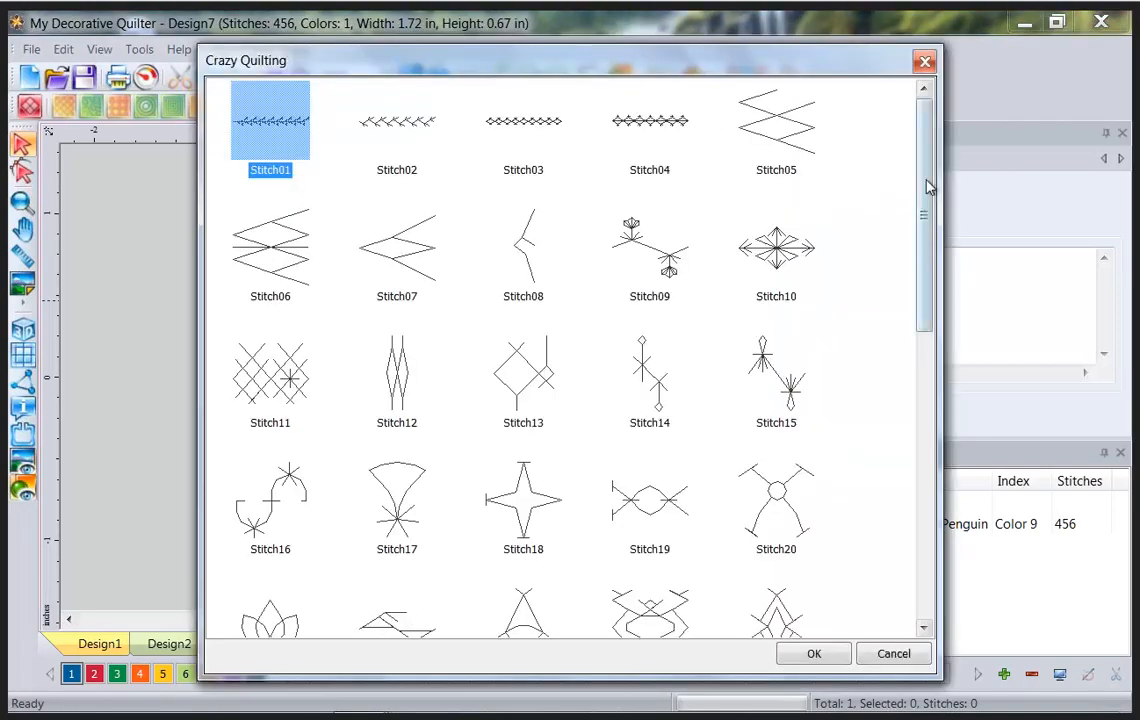
drag(928, 188, 933, 470)
click(268, 325)
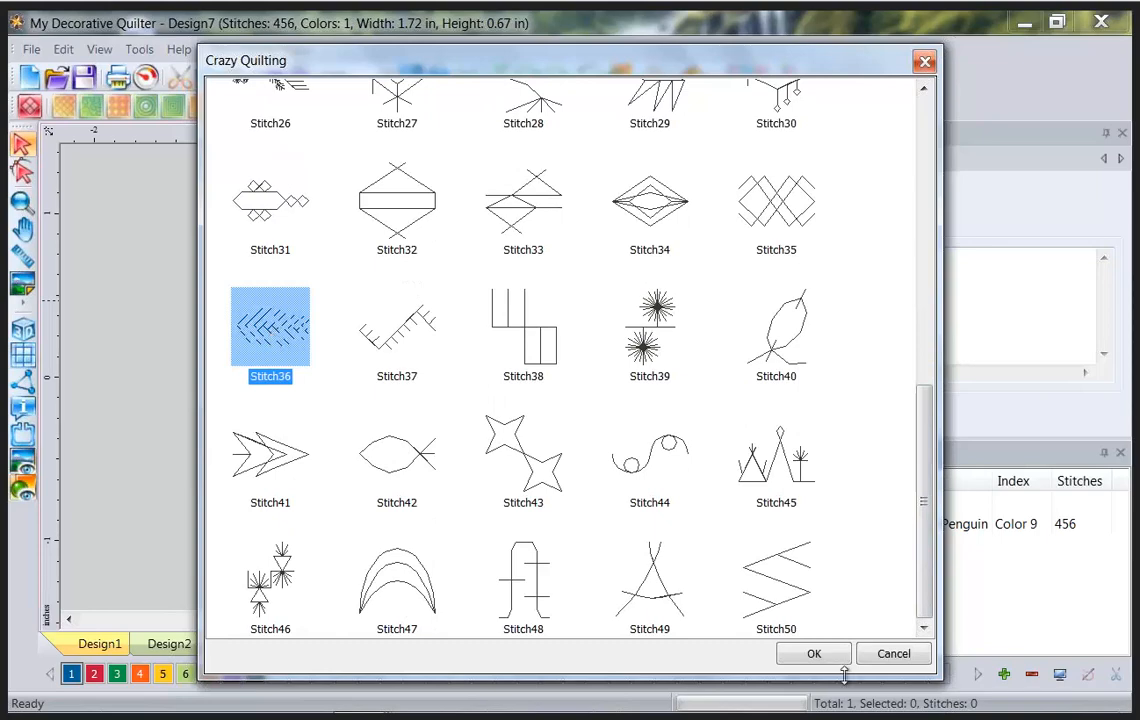
click(815, 655)
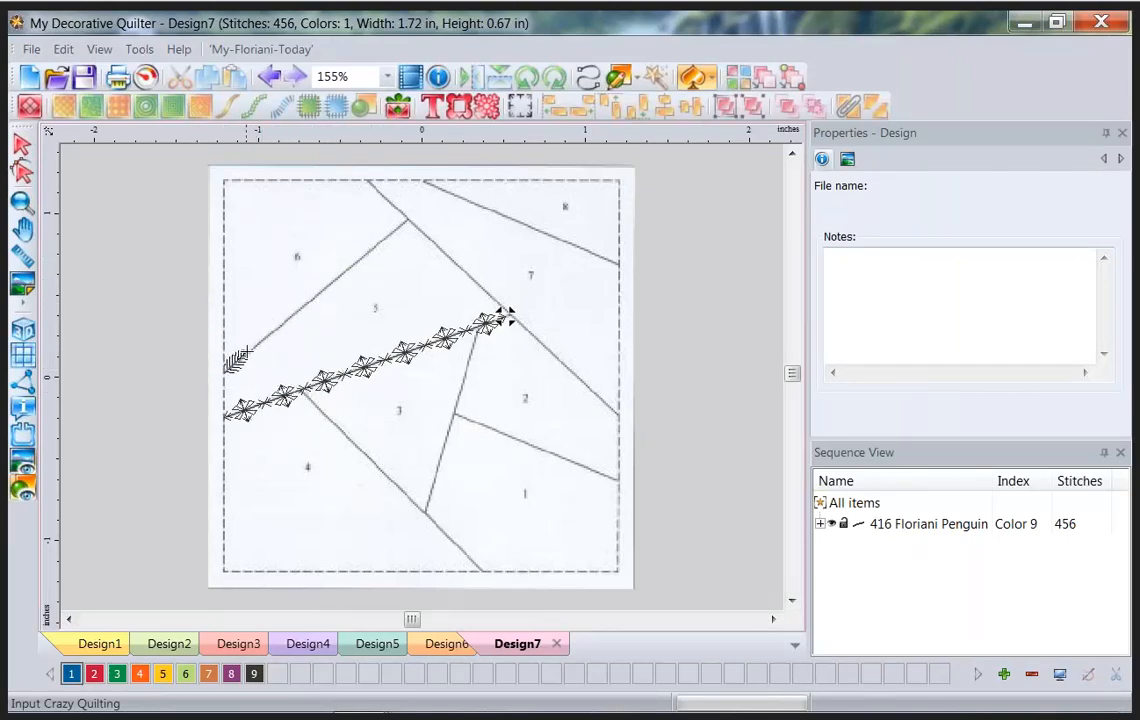
click(505, 316)
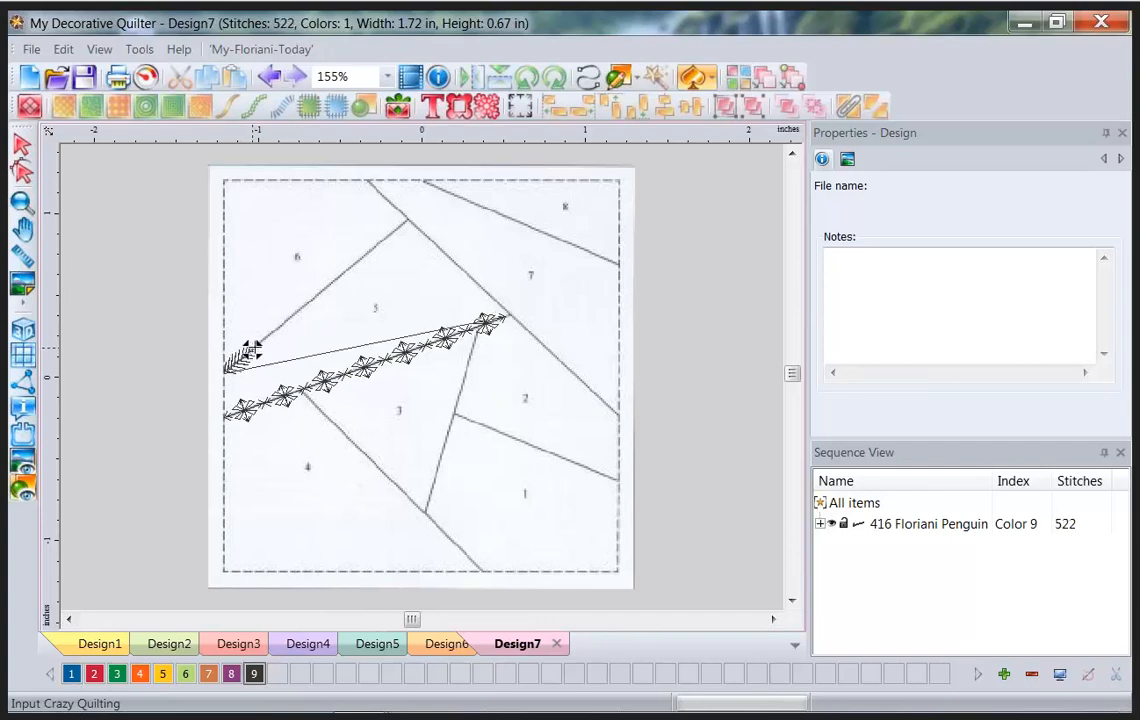
click(291, 325)
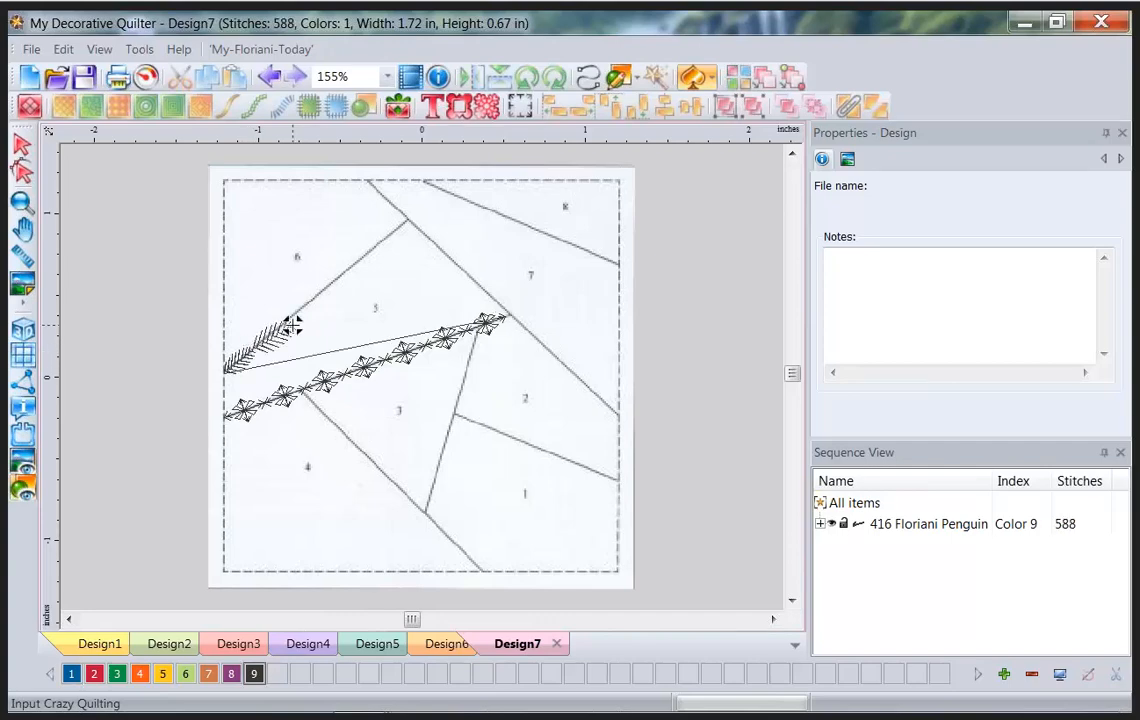
click(340, 301)
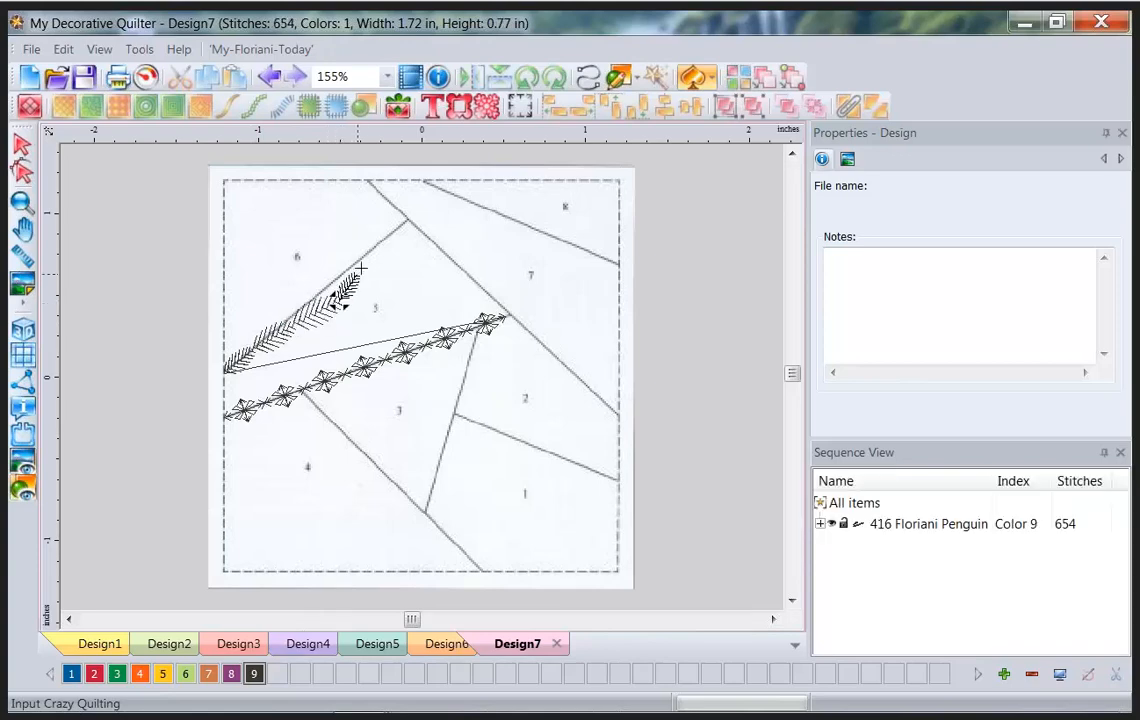
click(362, 266)
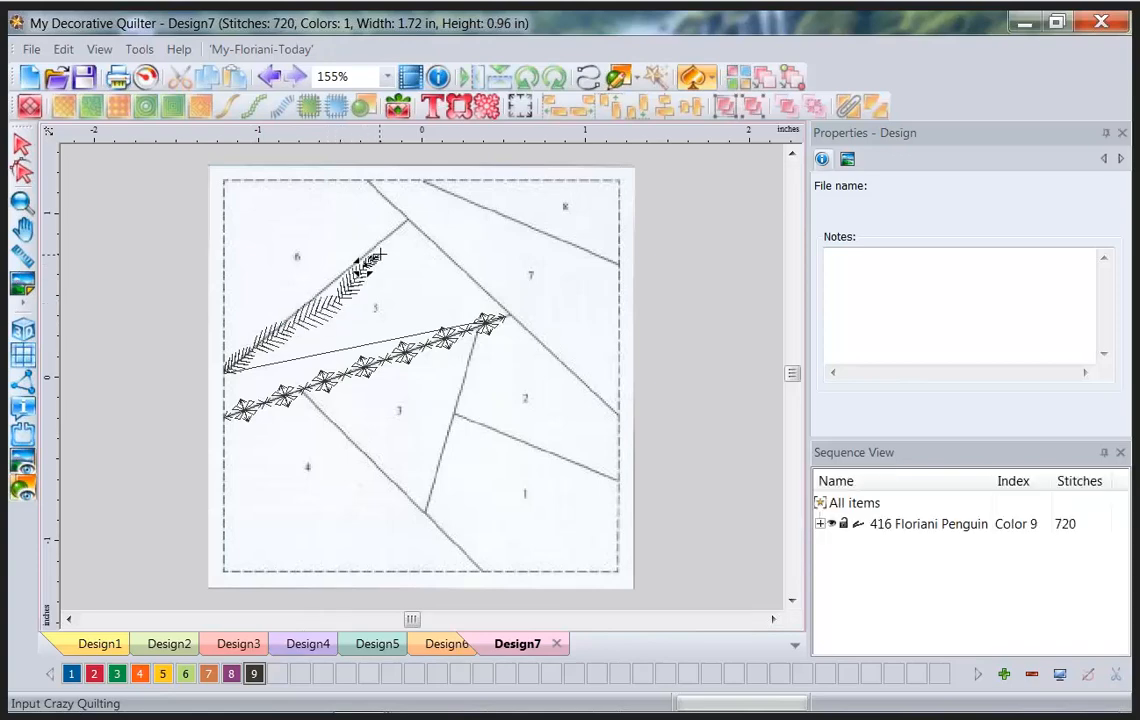
click(388, 247)
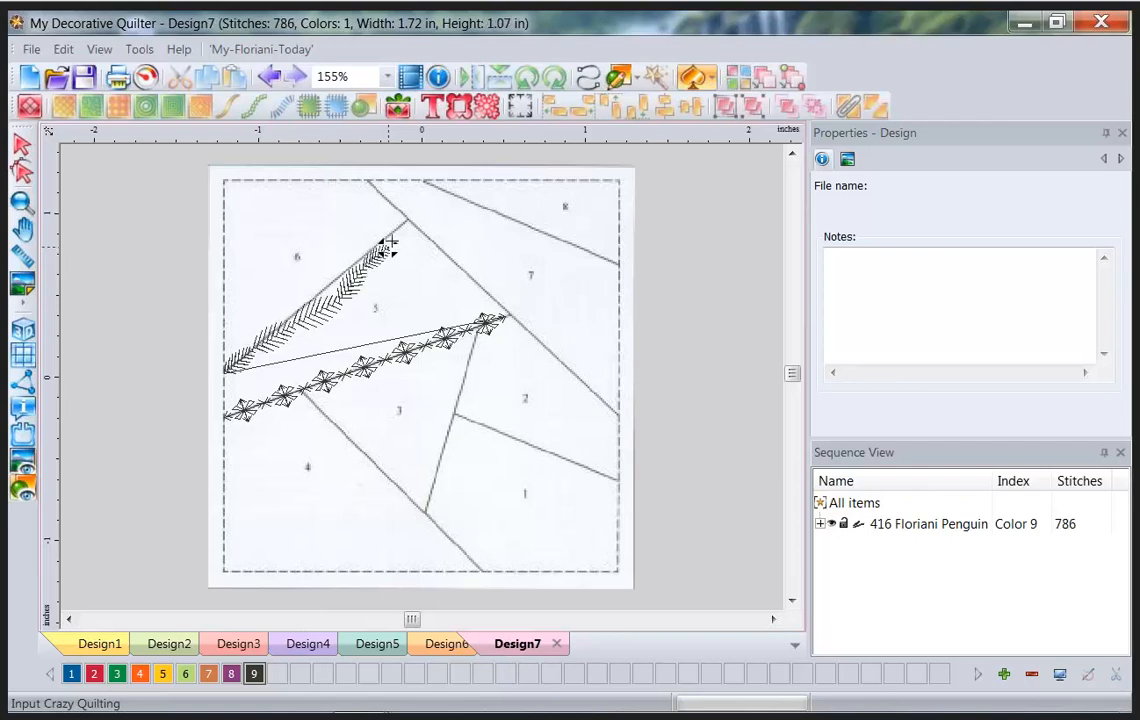
click(410, 226)
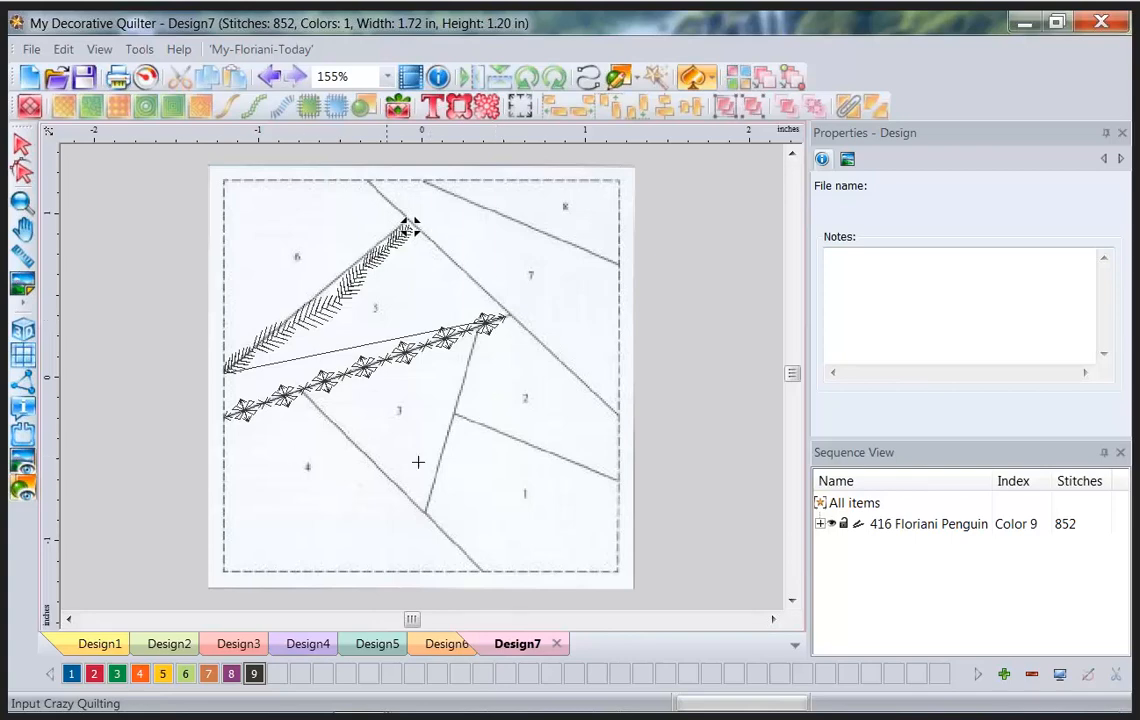
Add Border 17, scale it to about 2.7 inches and centre it around the block.
click(455, 110)
click(496, 478)
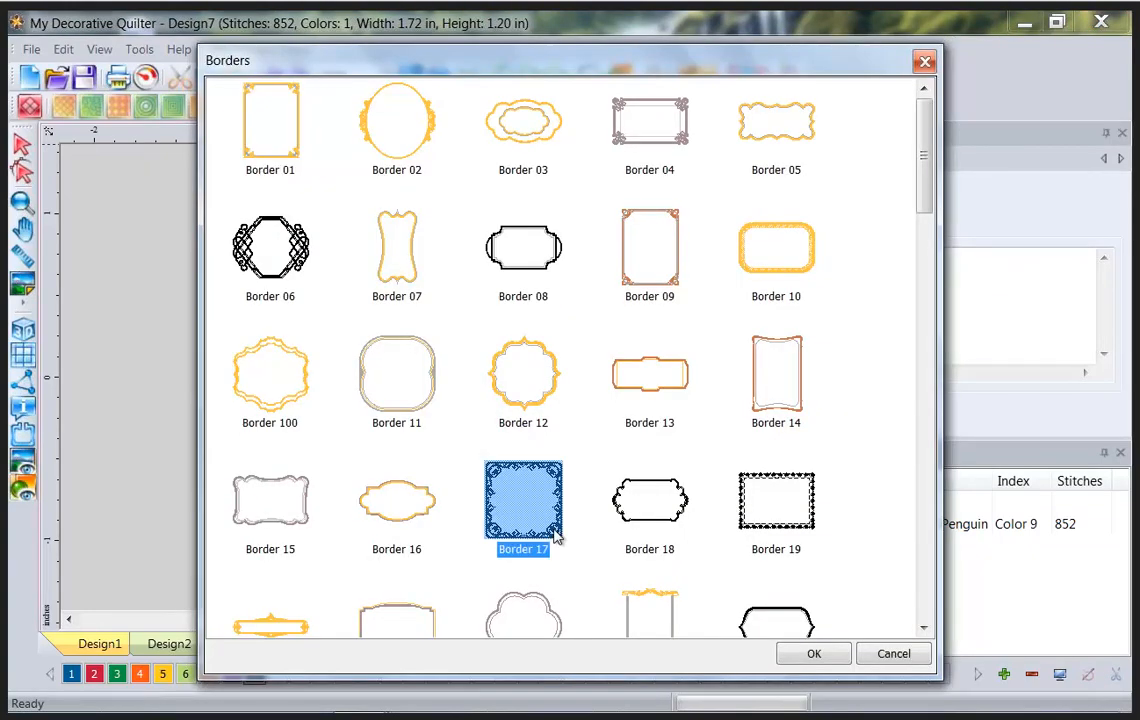
click(817, 654)
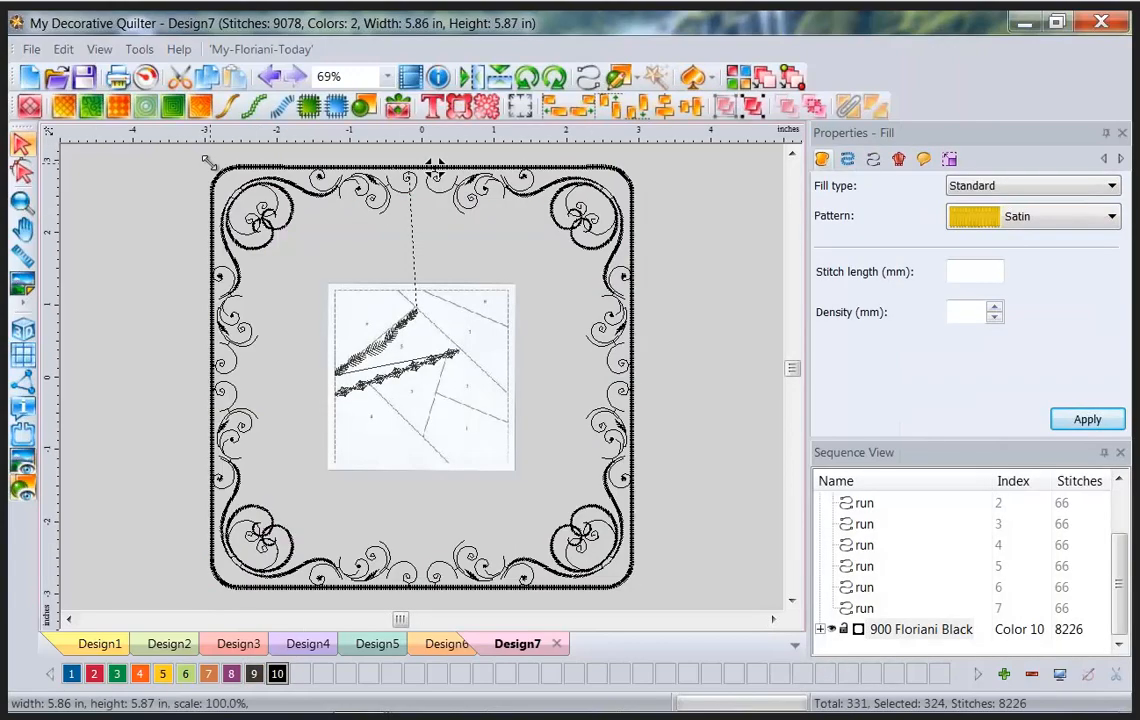
drag(236, 186, 342, 294)
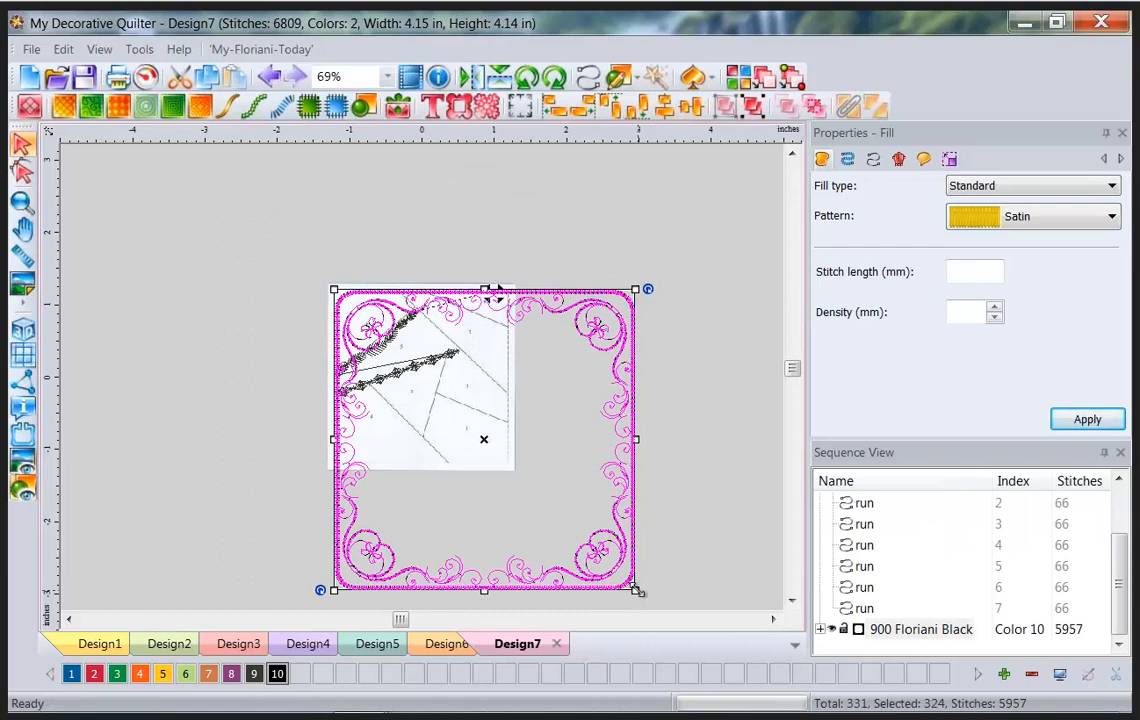
drag(636, 590, 528, 484)
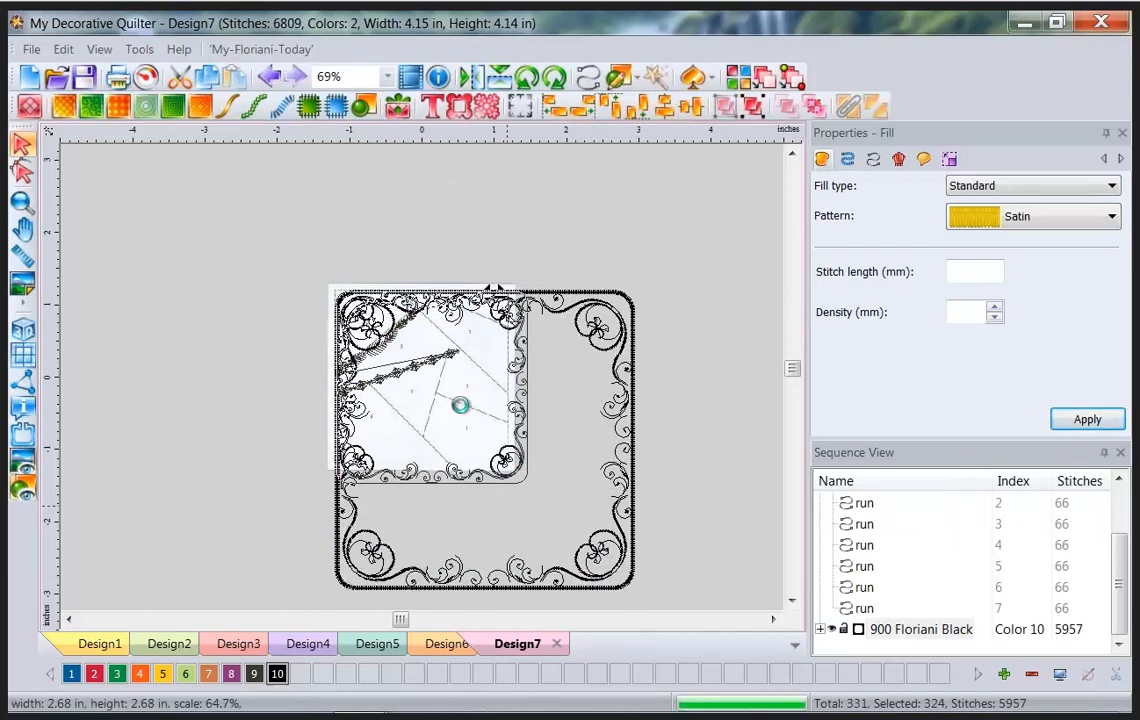
drag(438, 376, 428, 385)
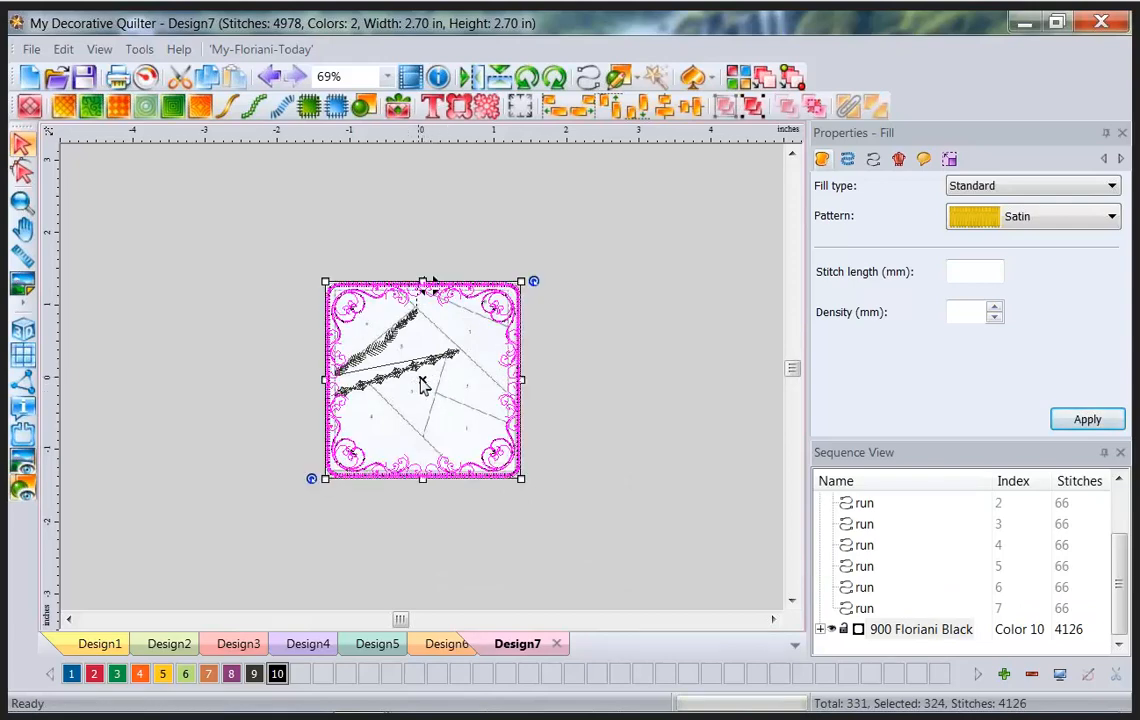
mouse_move(432, 282)
mouse_down()
mouse_move(567, 283)
mouse_move(433, 283)
mouse_up()
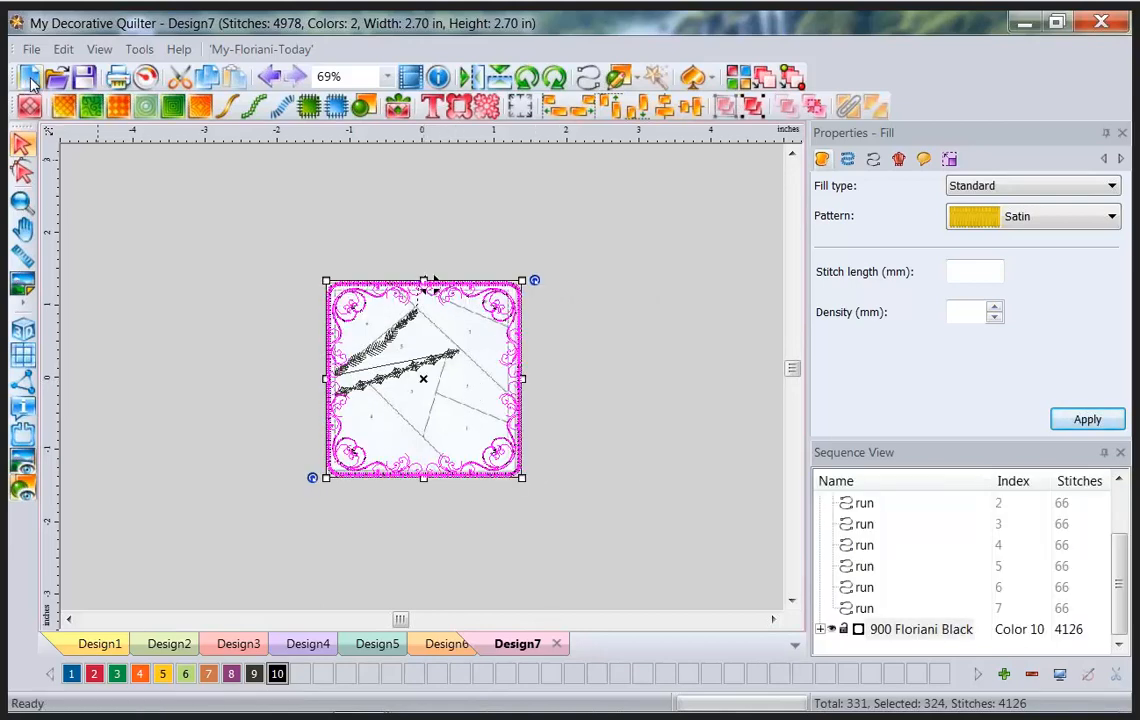
Start Design8 and add the two-colour Border 19 fleur frame, 5.87 × 4.35 in.
click(30, 78)
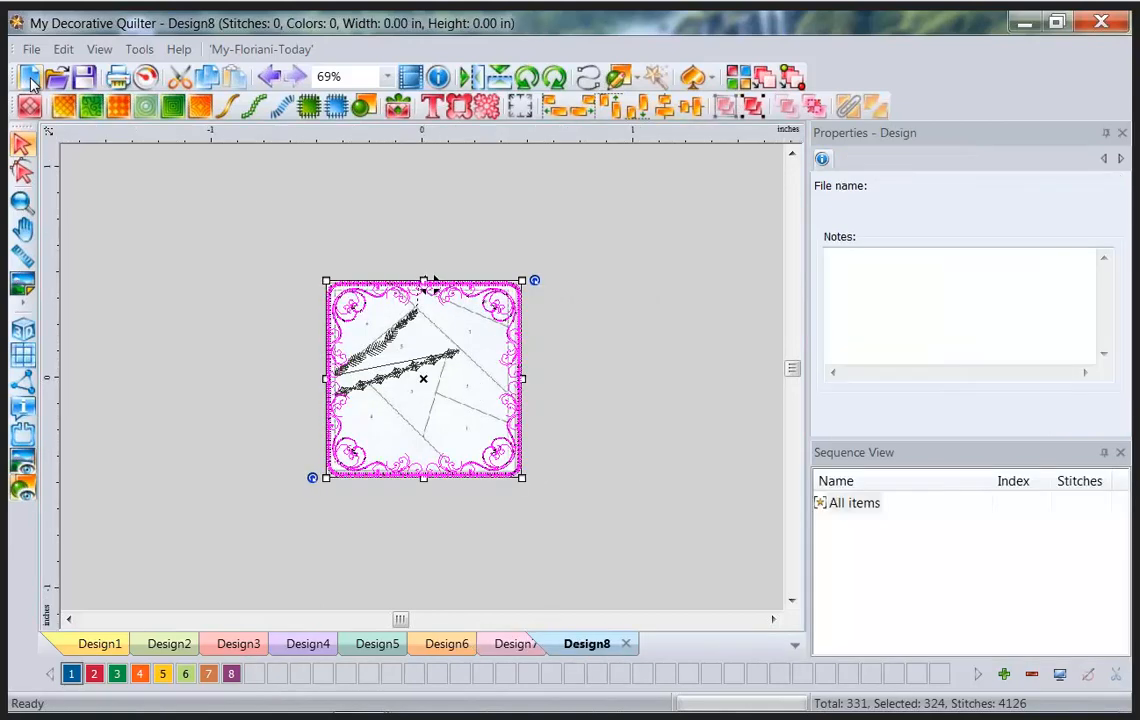
click(459, 108)
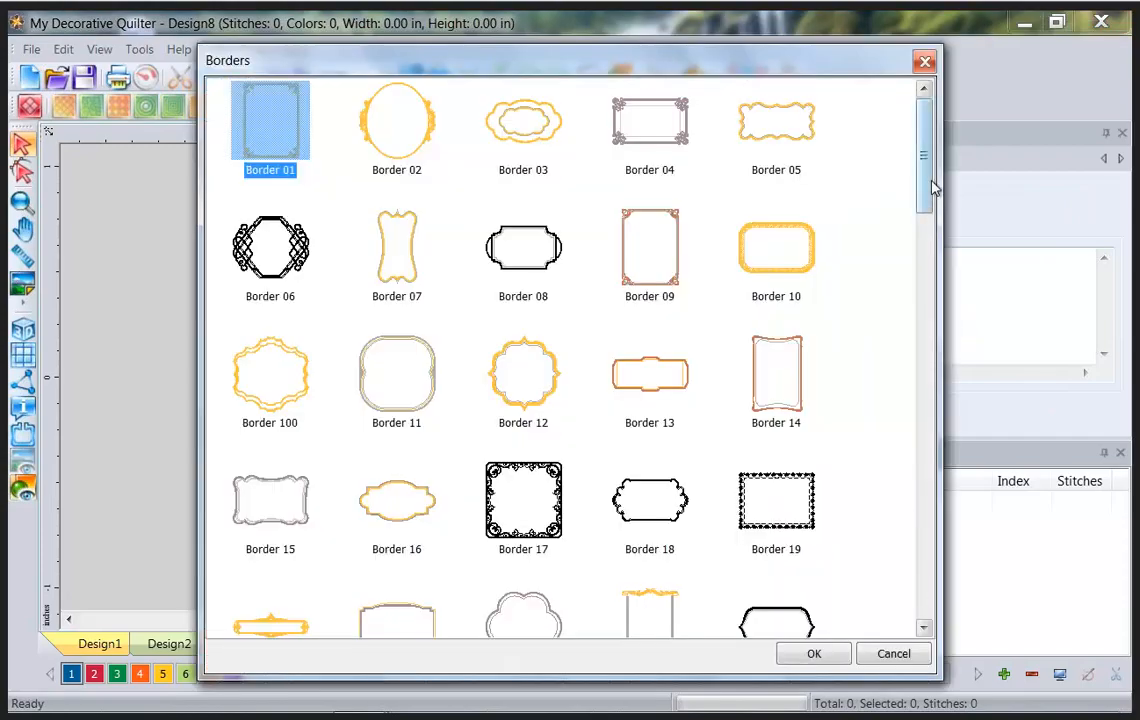
mouse_move(934, 214)
mouse_down()
mouse_move(937, 590)
mouse_move(929, 234)
mouse_up()
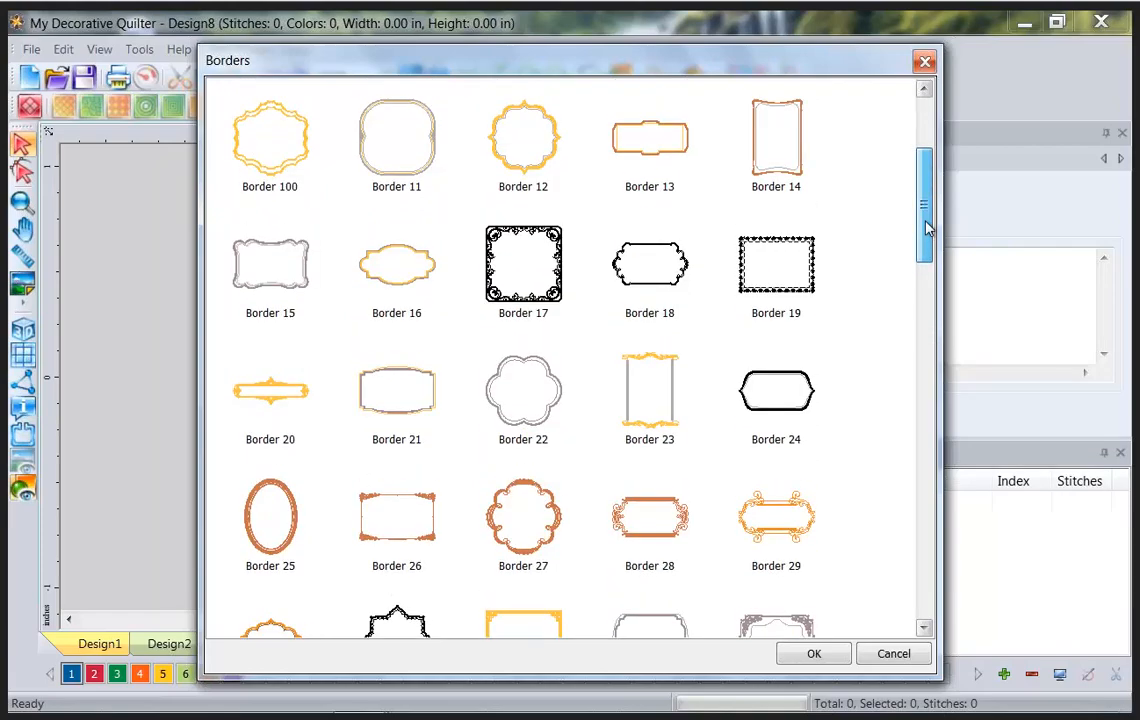
click(790, 290)
click(808, 654)
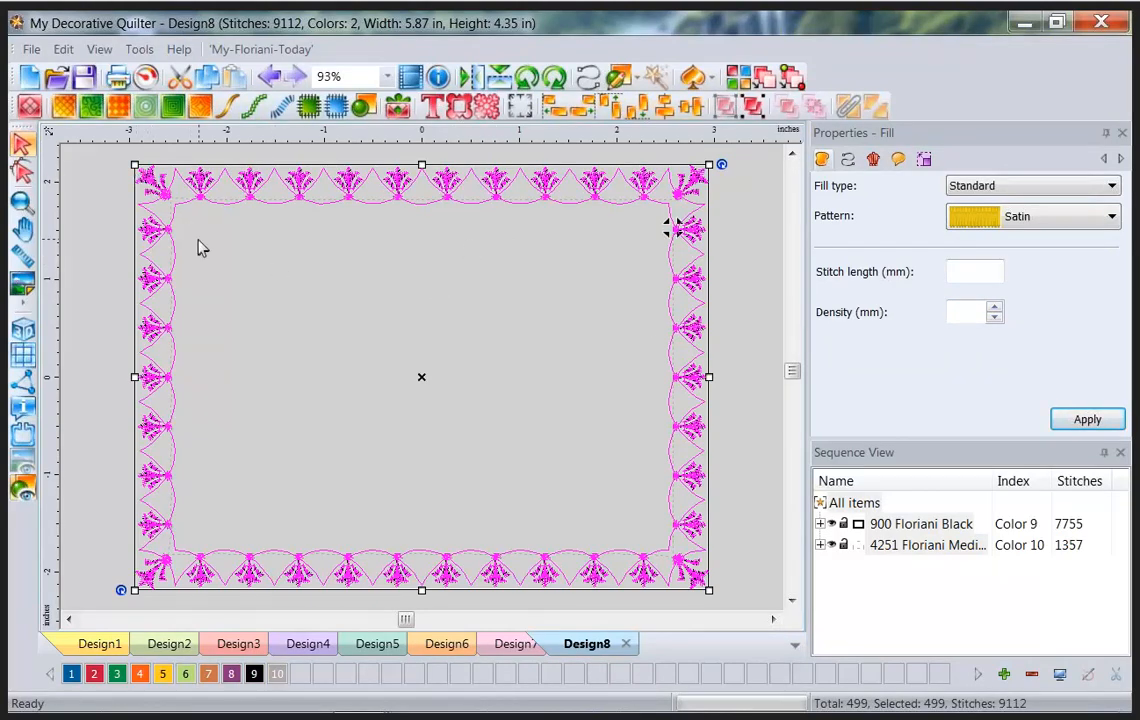
click(62, 198)
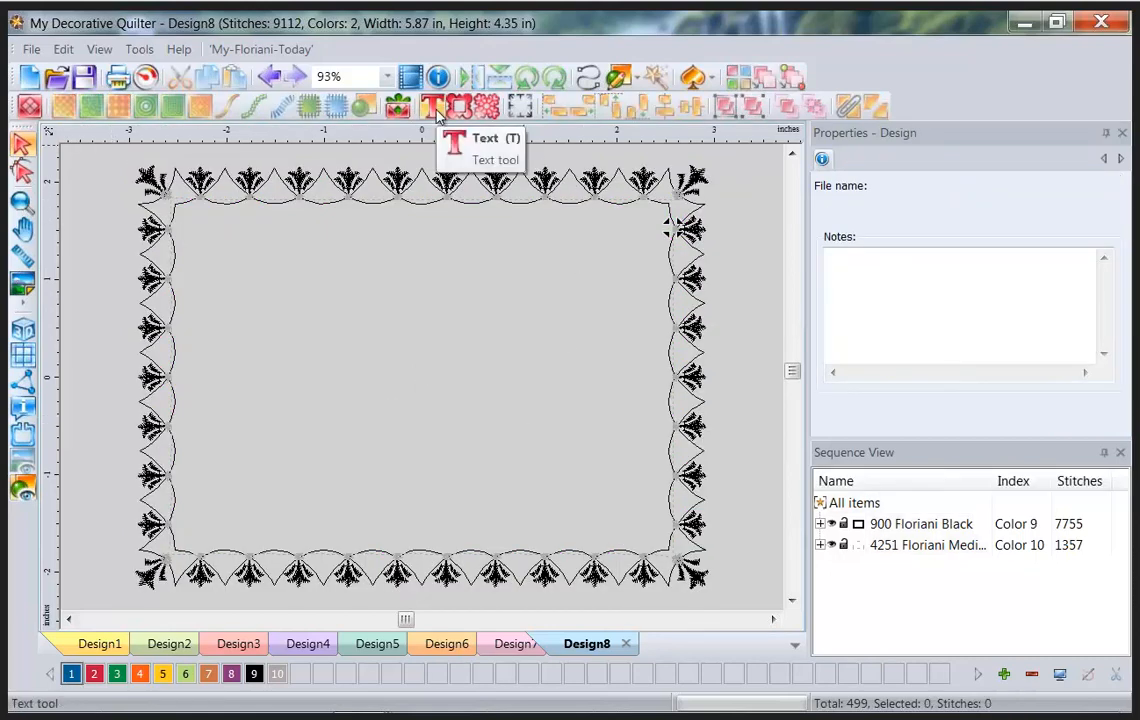
Add the person's name as 0.30 in lettering inside the border.
click(433, 108)
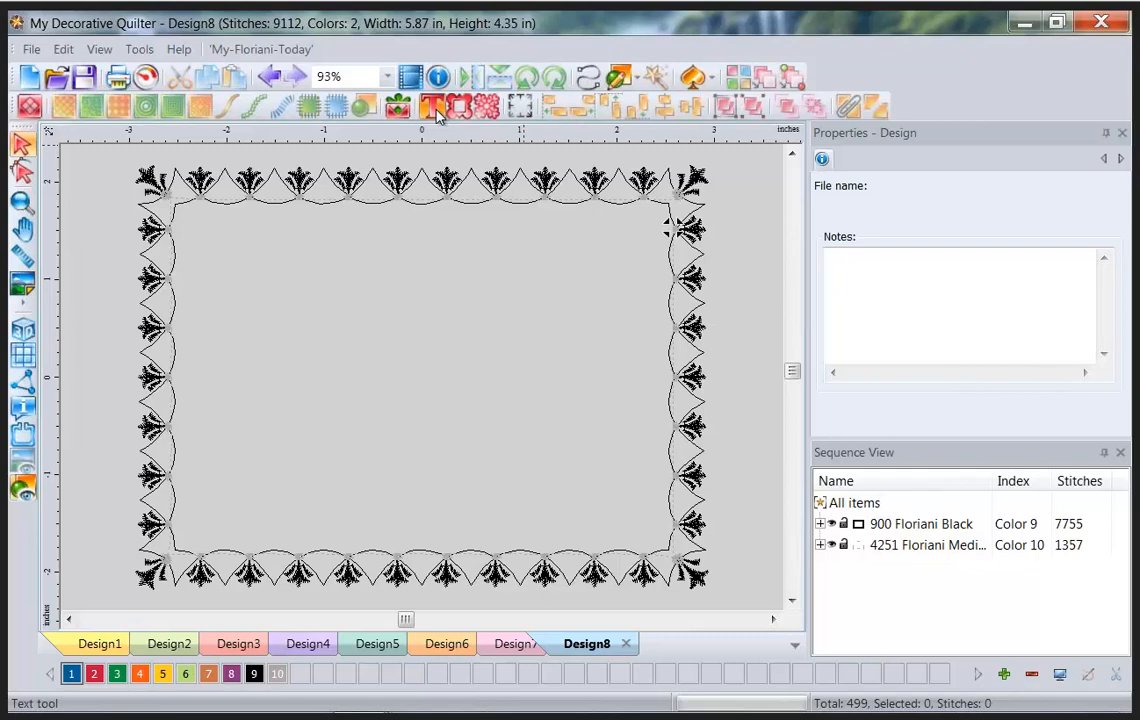
click(250, 292)
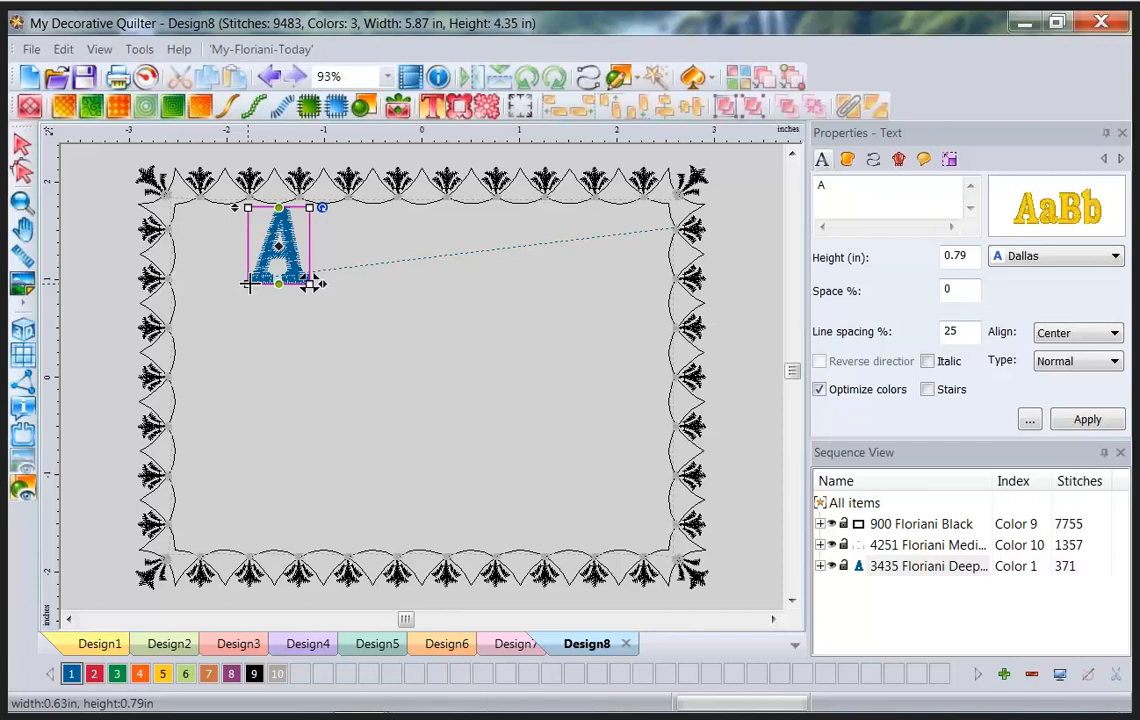
drag(852, 186, 734, 187)
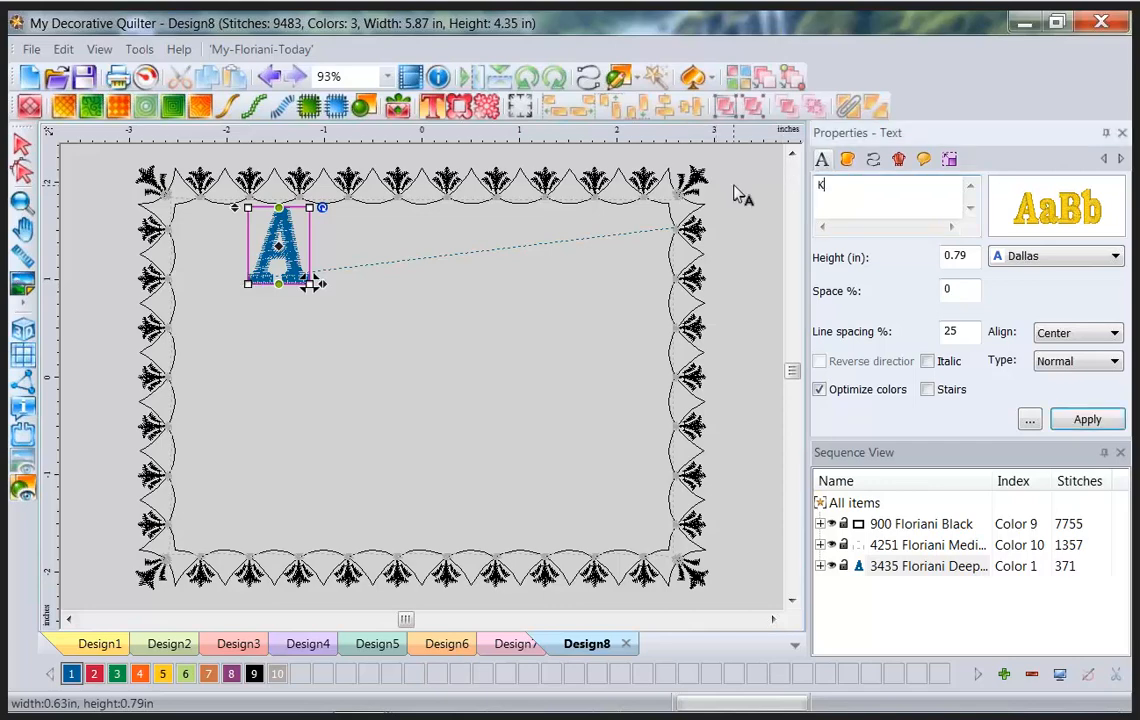
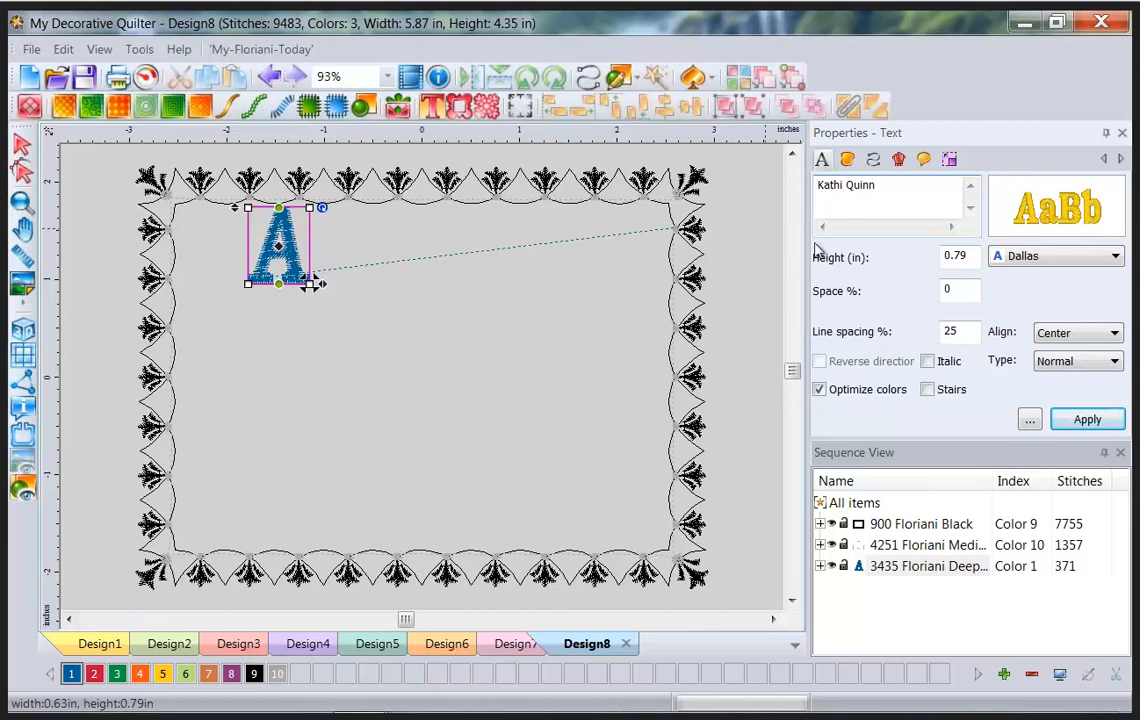
double_click(969, 250)
text(.3)
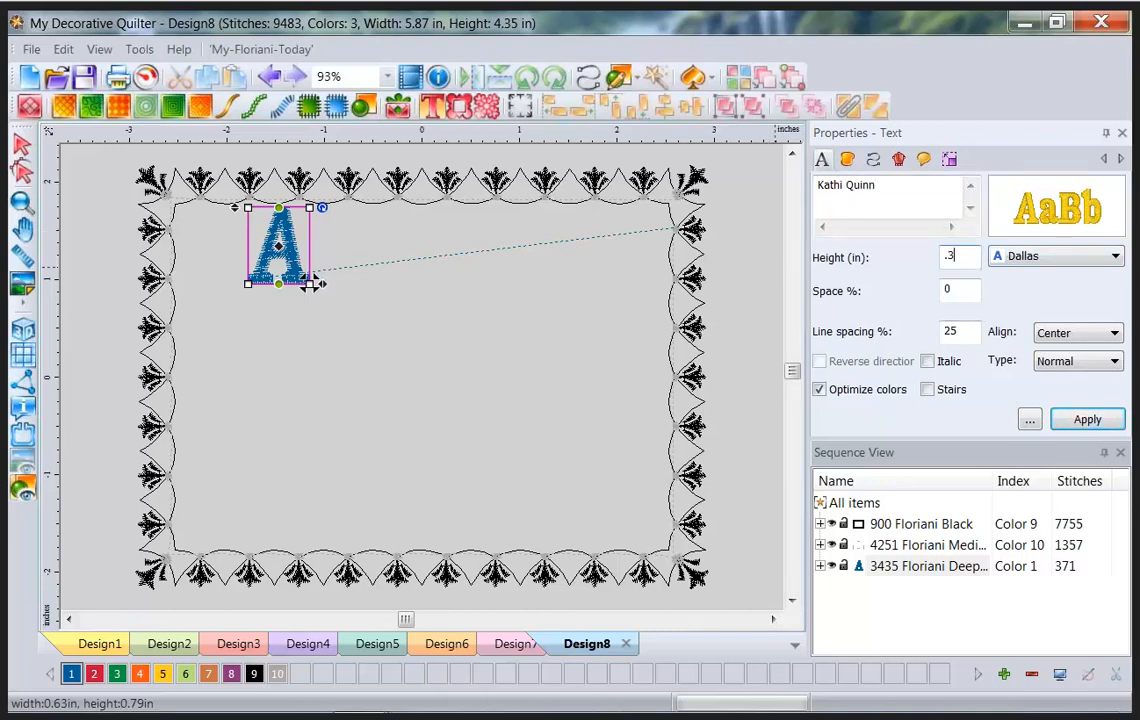
click(1078, 420)
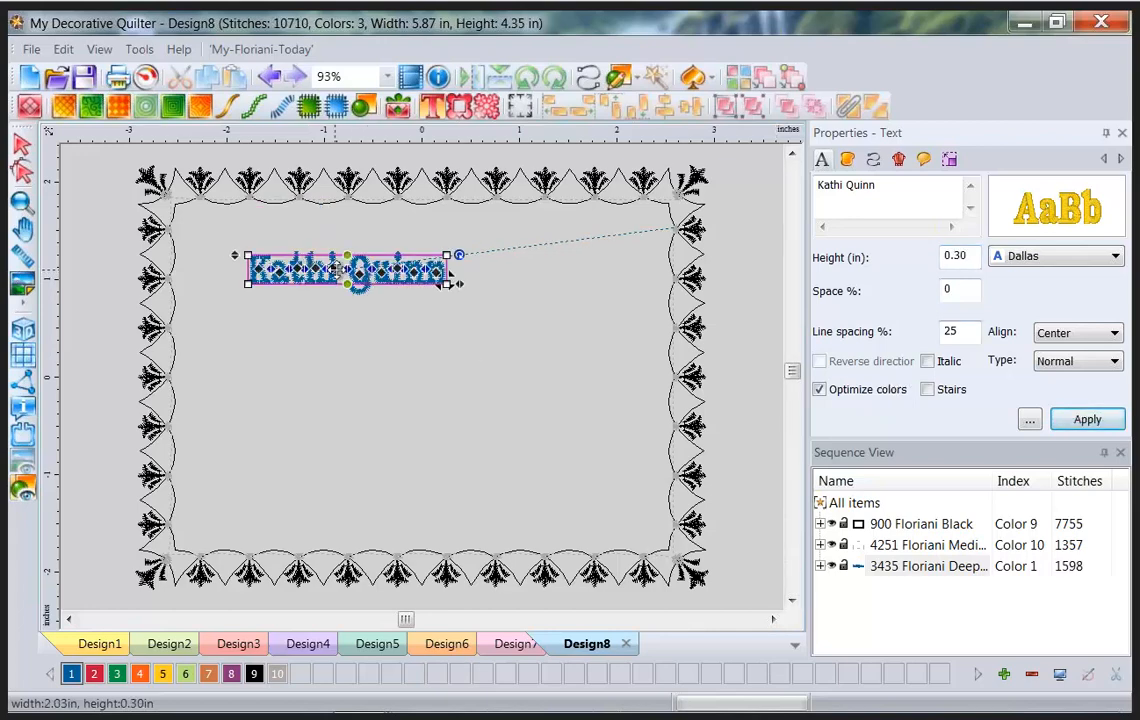
Move and widen the name lettering across the top and bend it into a downward arc.
drag(342, 269, 426, 262)
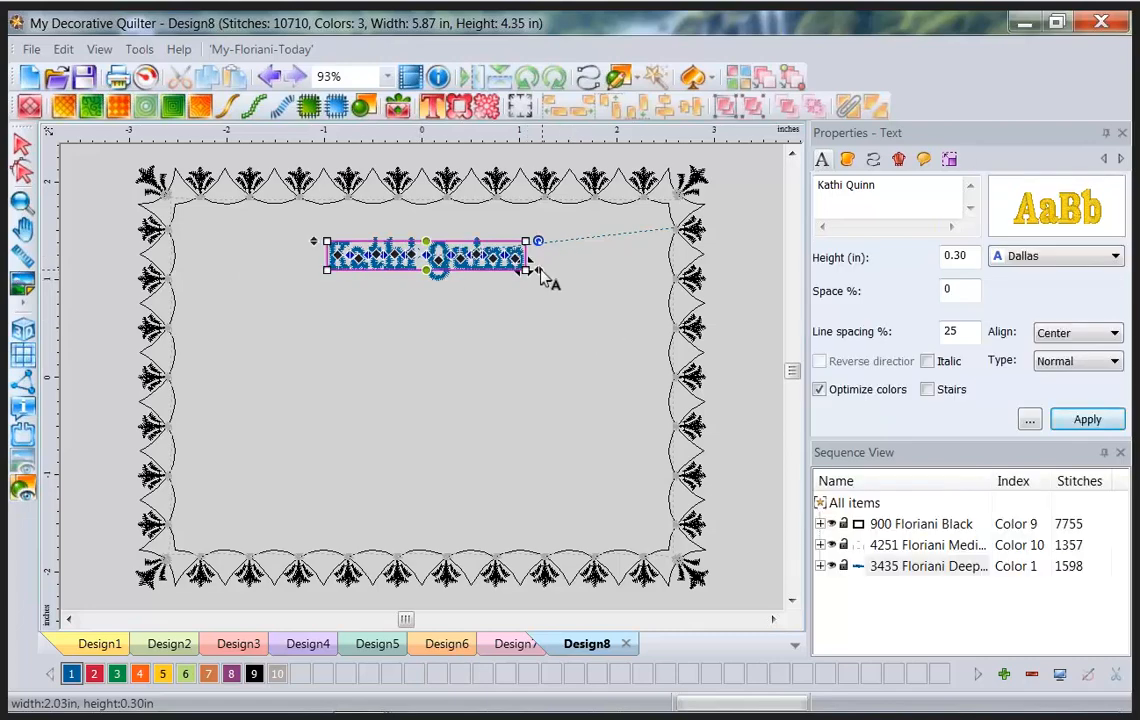
drag(541, 274, 650, 268)
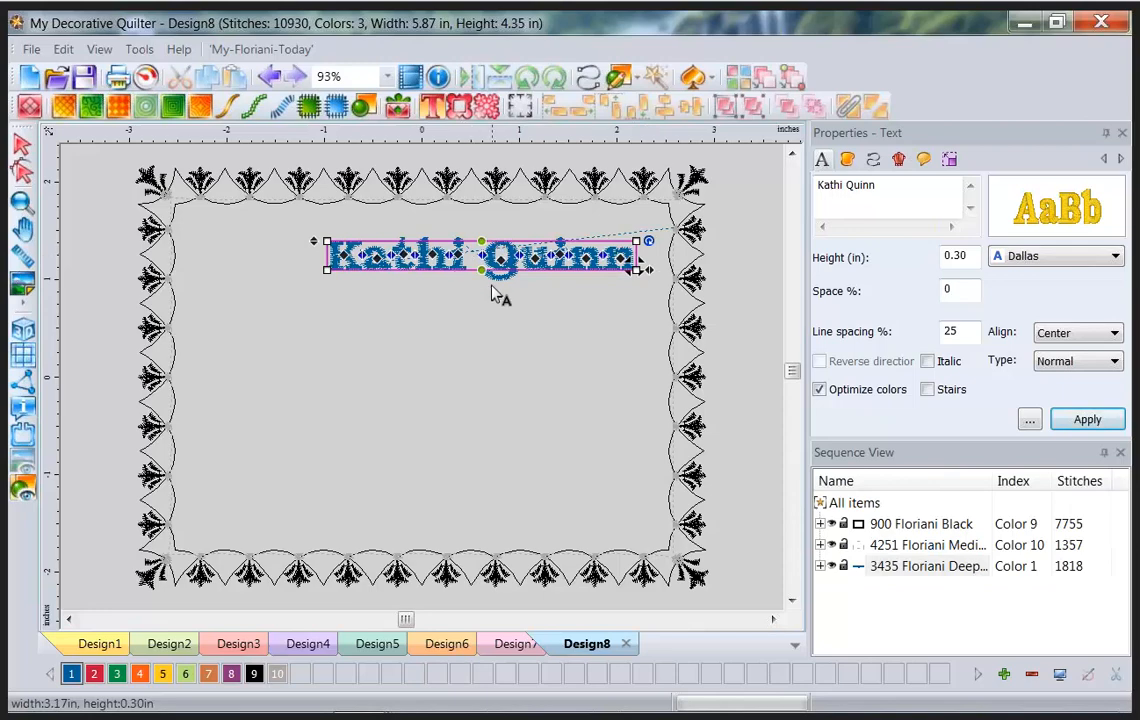
drag(481, 268, 481, 341)
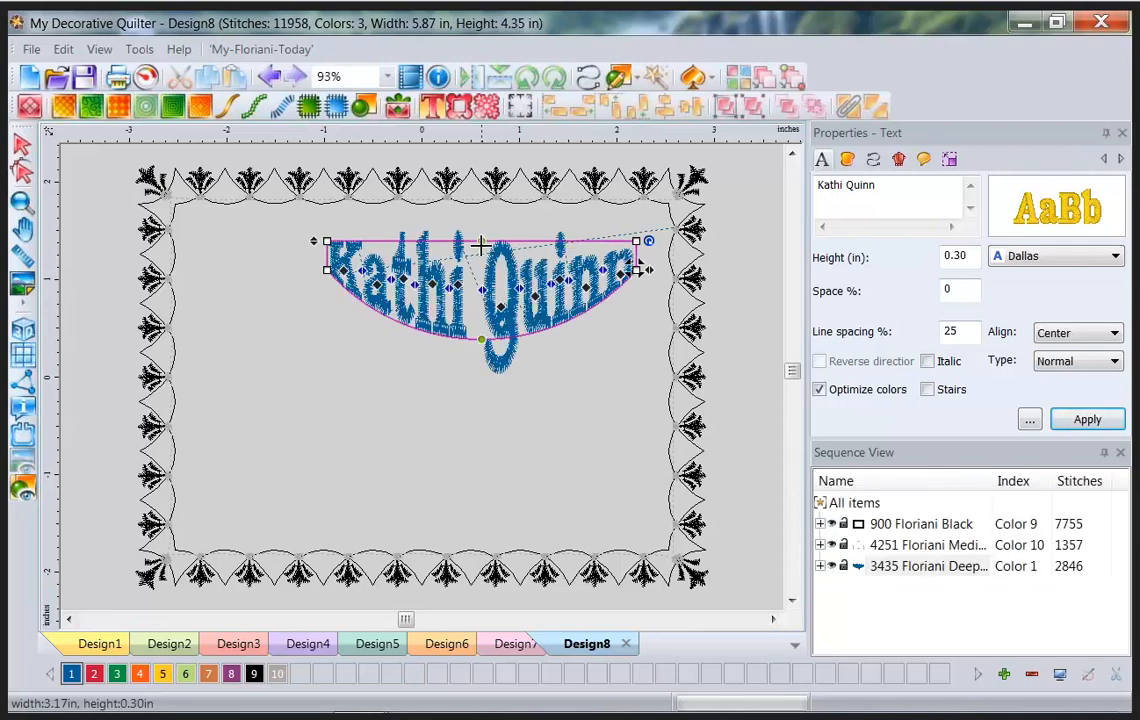
drag(481, 242, 487, 284)
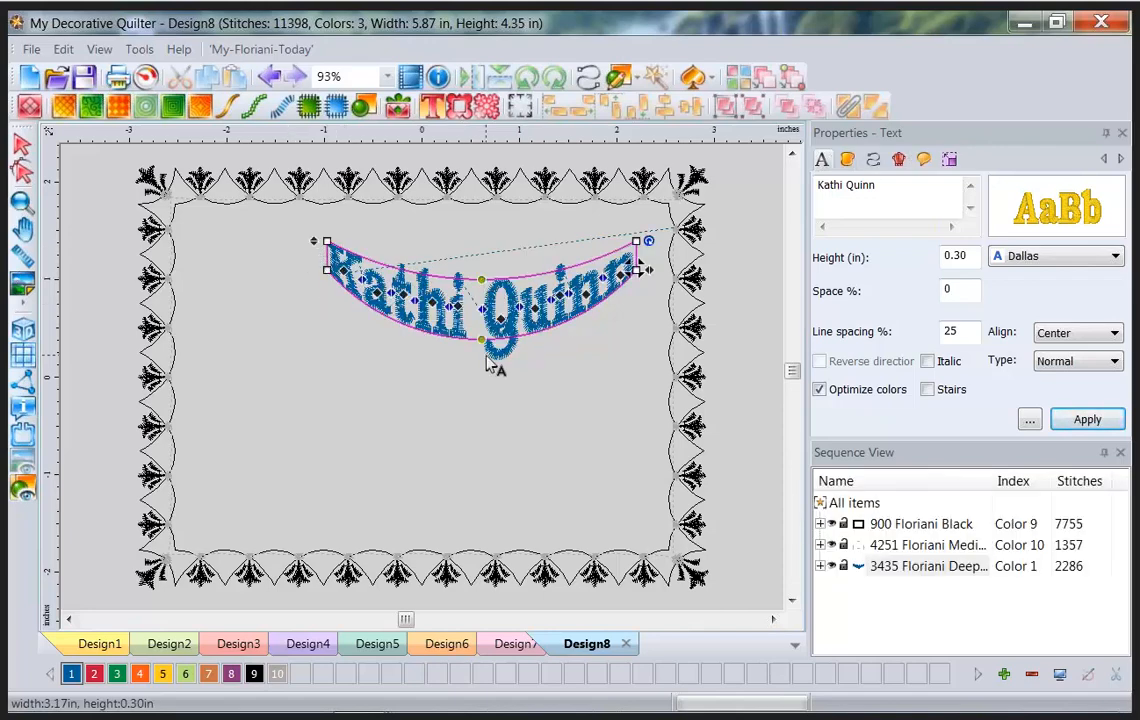
Delete the pink border from Design7 and zoom to fit the whole block.
click(521, 645)
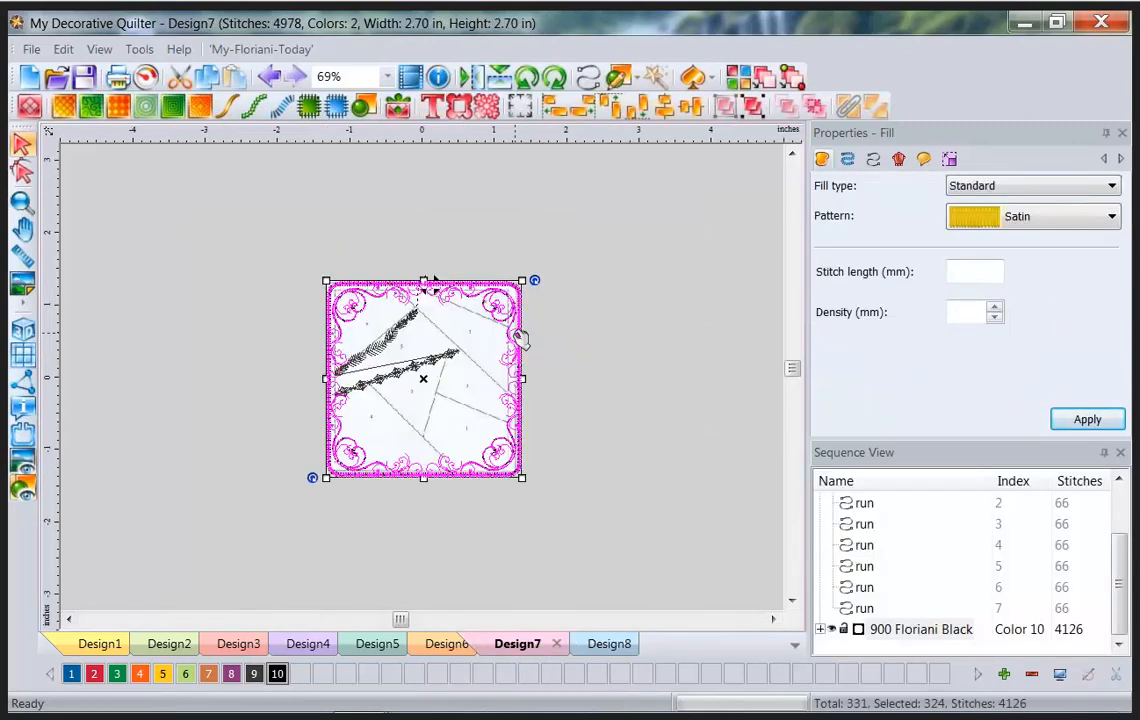
key(Delete)
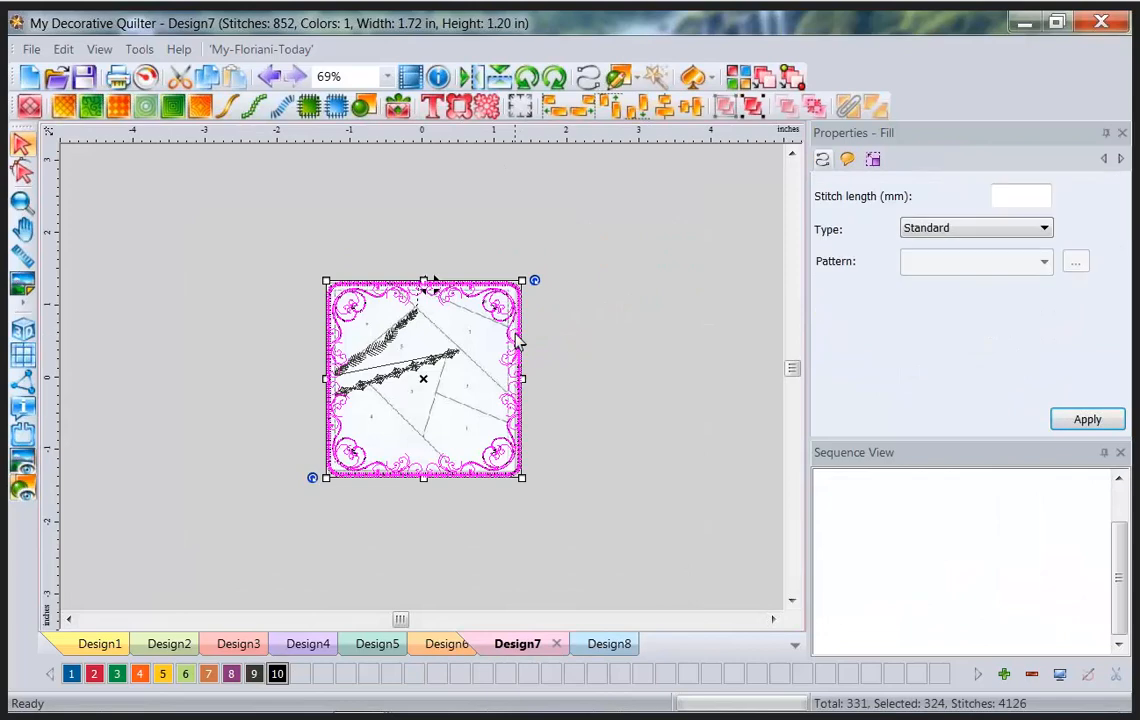
click(387, 79)
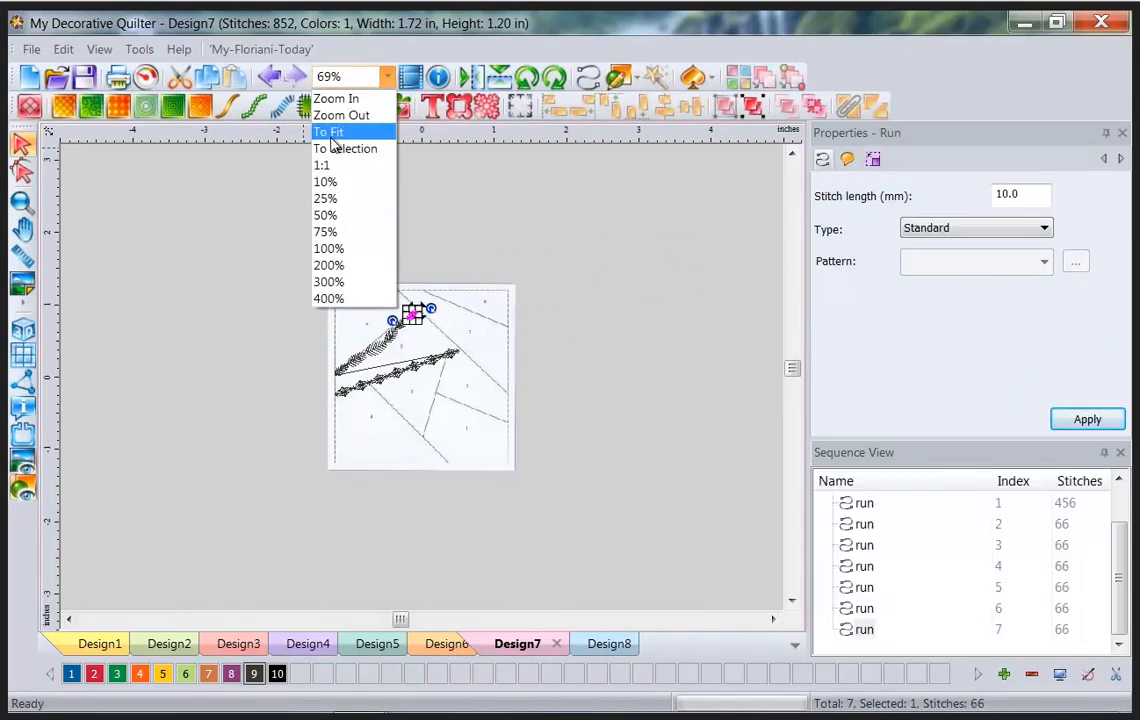
click(333, 145)
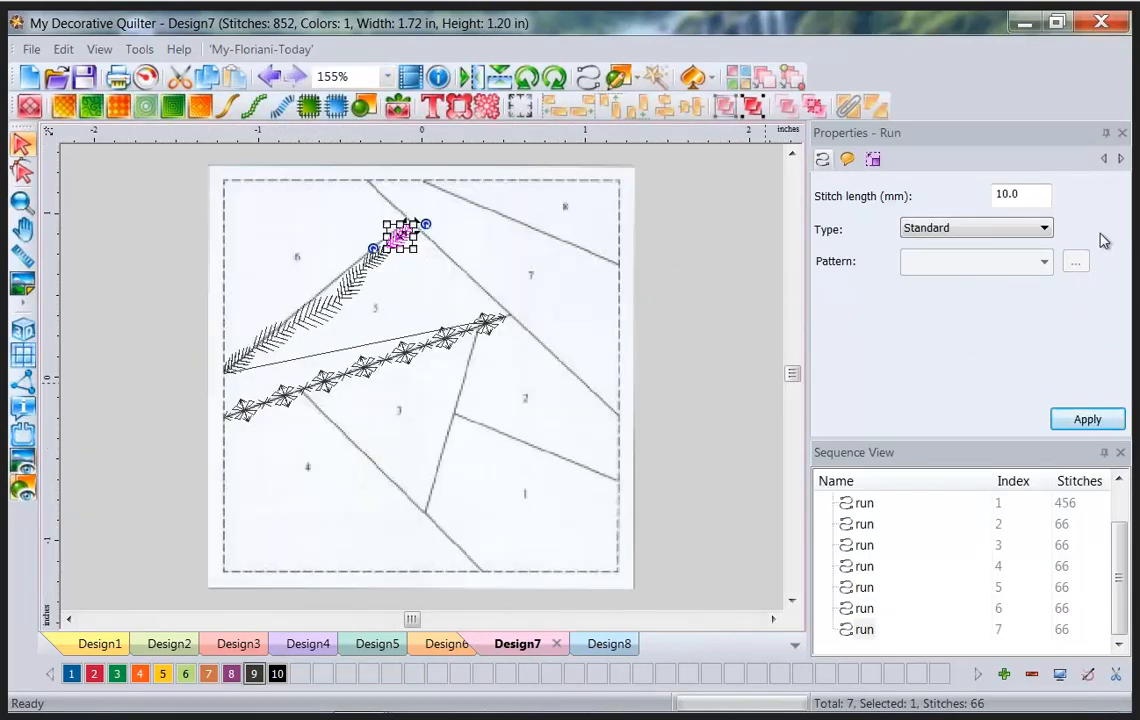
Add 'MDQ' lettering in the Diana script font, 0.50 in high.
click(433, 108)
click(298, 507)
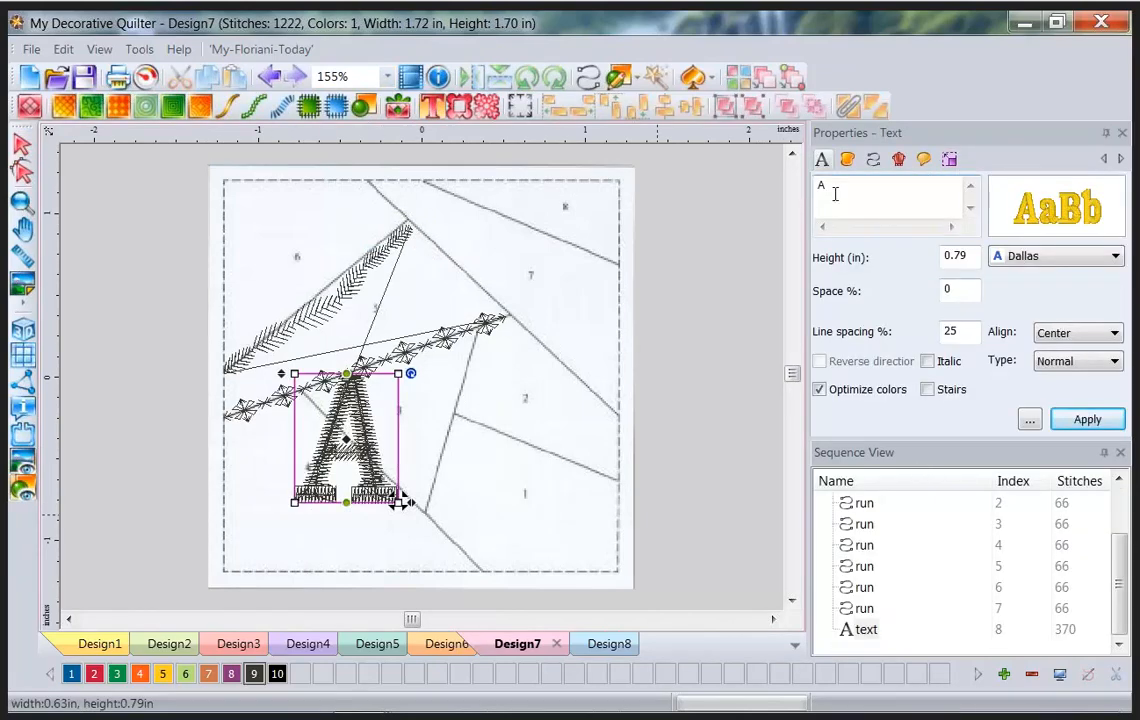
key(BackSpace)
text(MDQ)
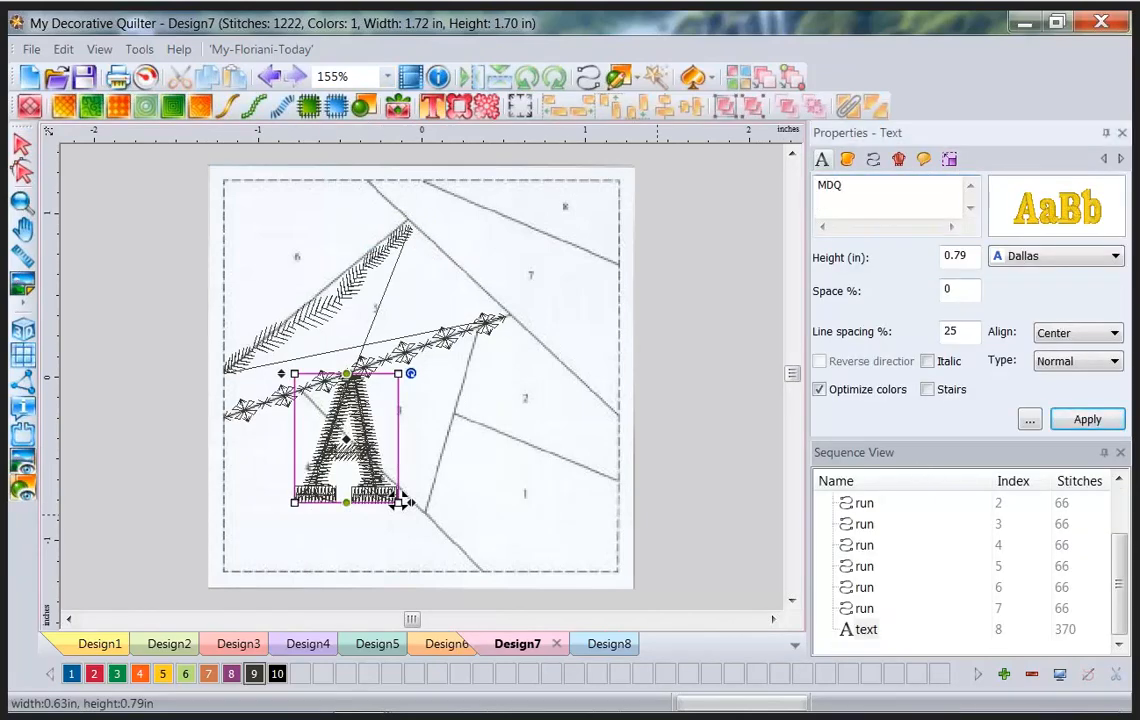
click(1115, 256)
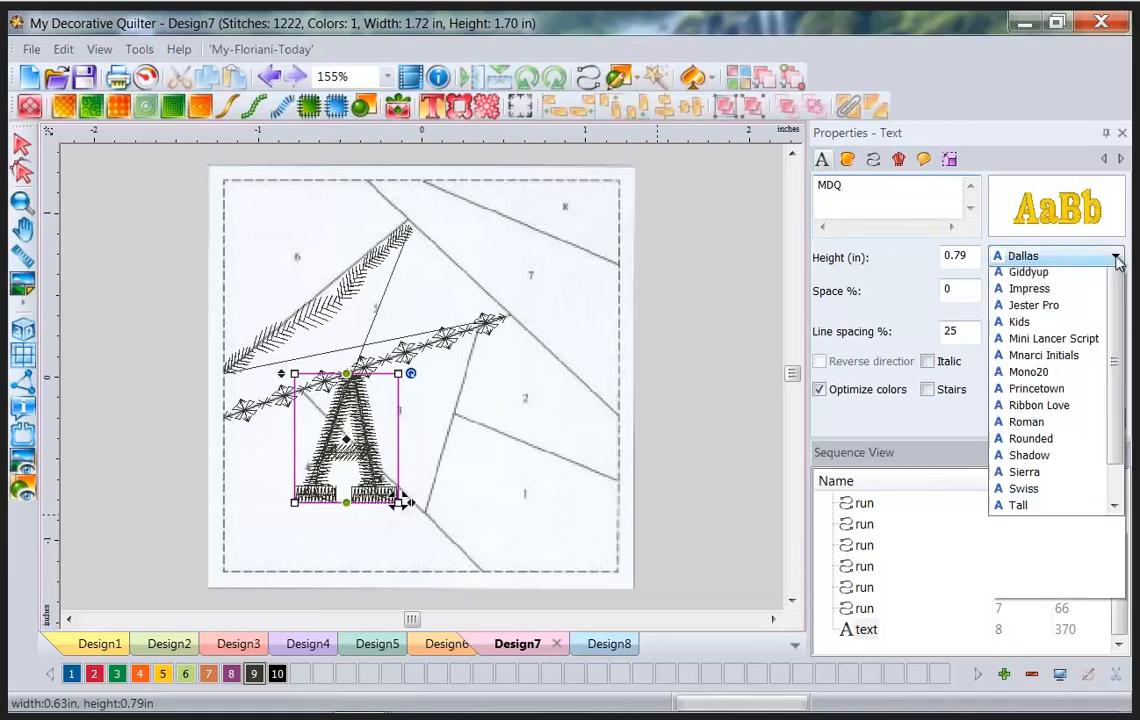
click(1050, 309)
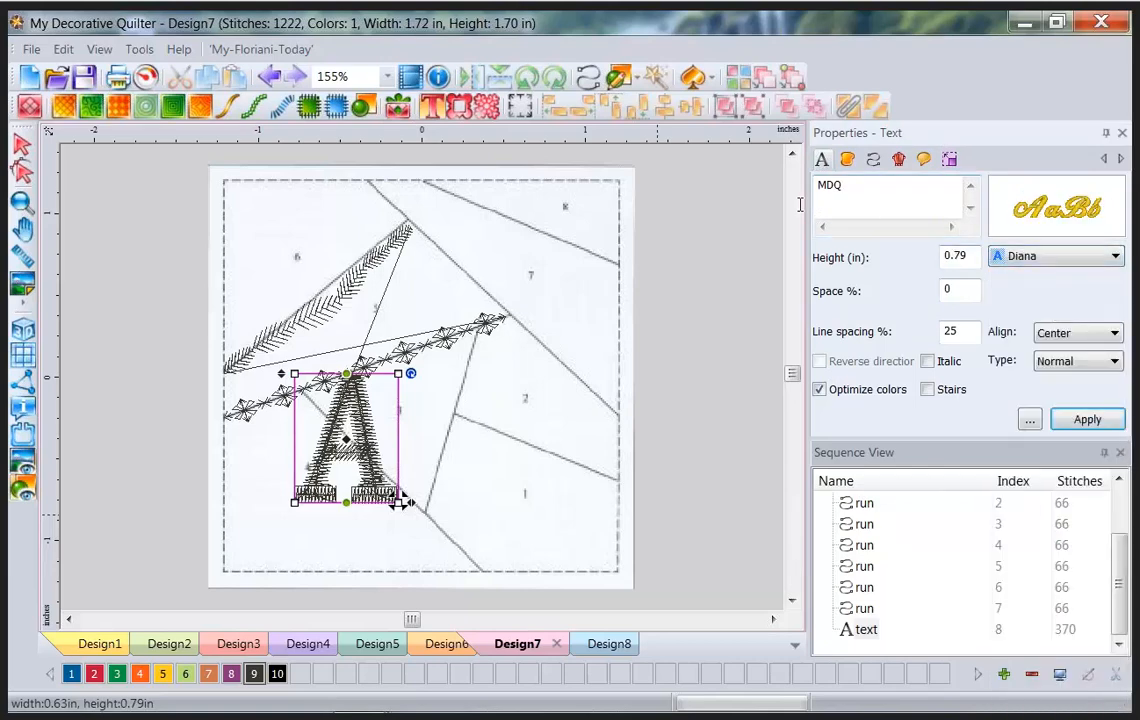
click(1087, 419)
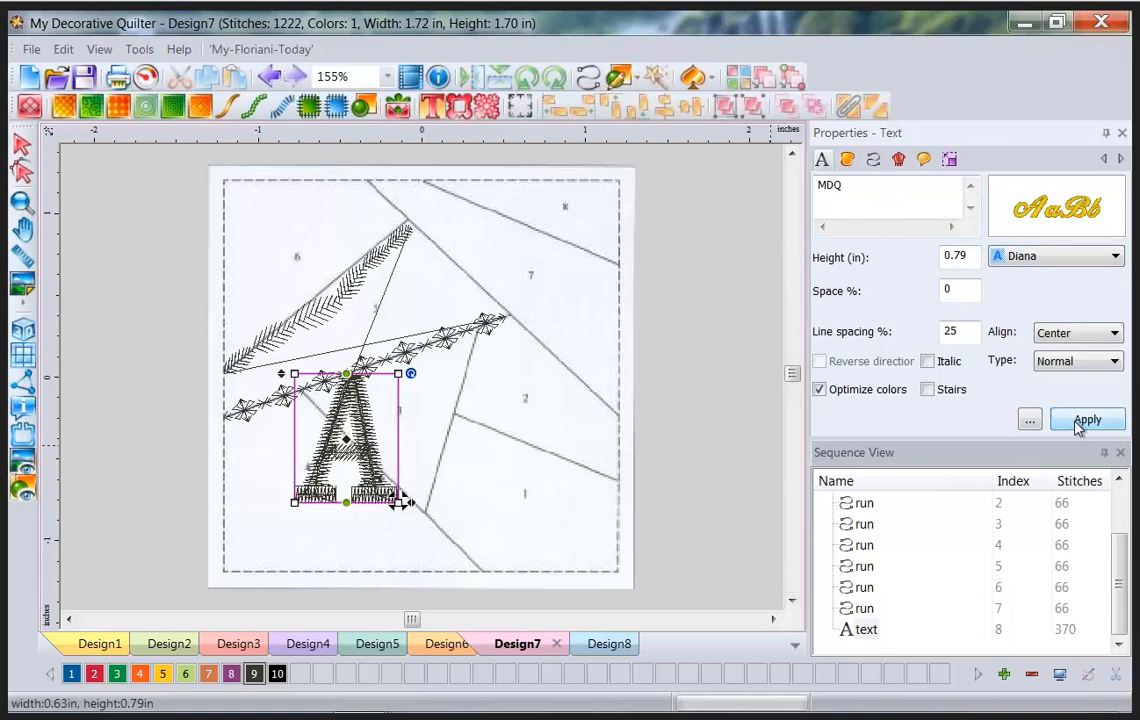
text(.5)
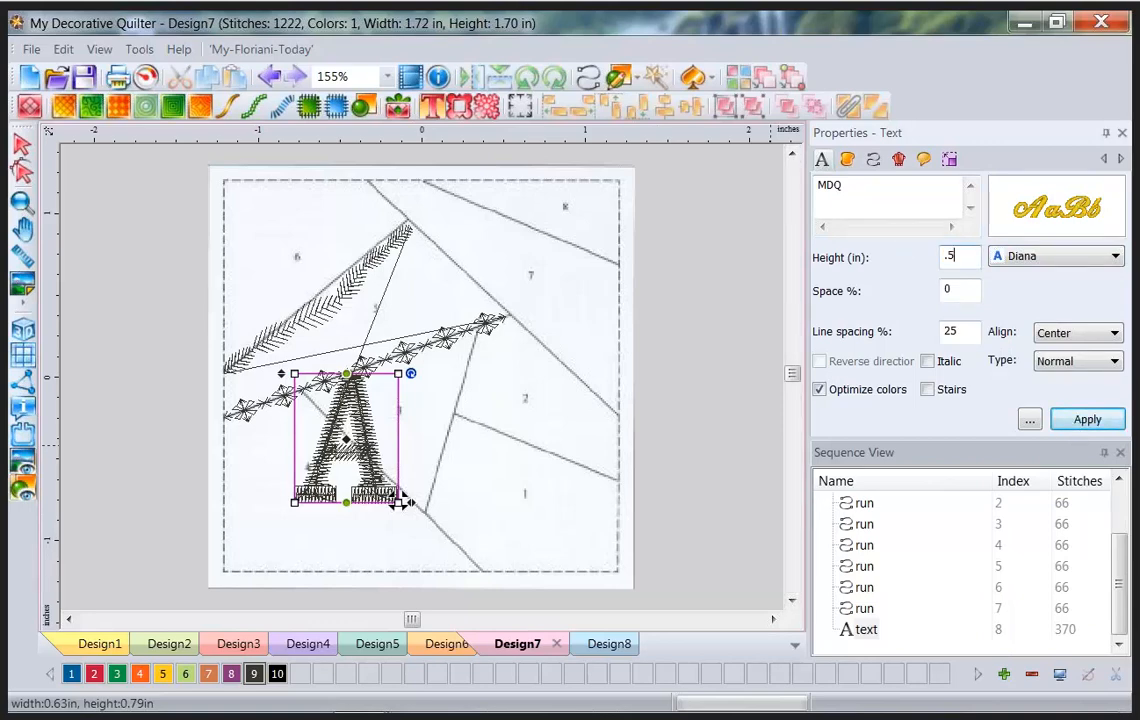
click(1087, 419)
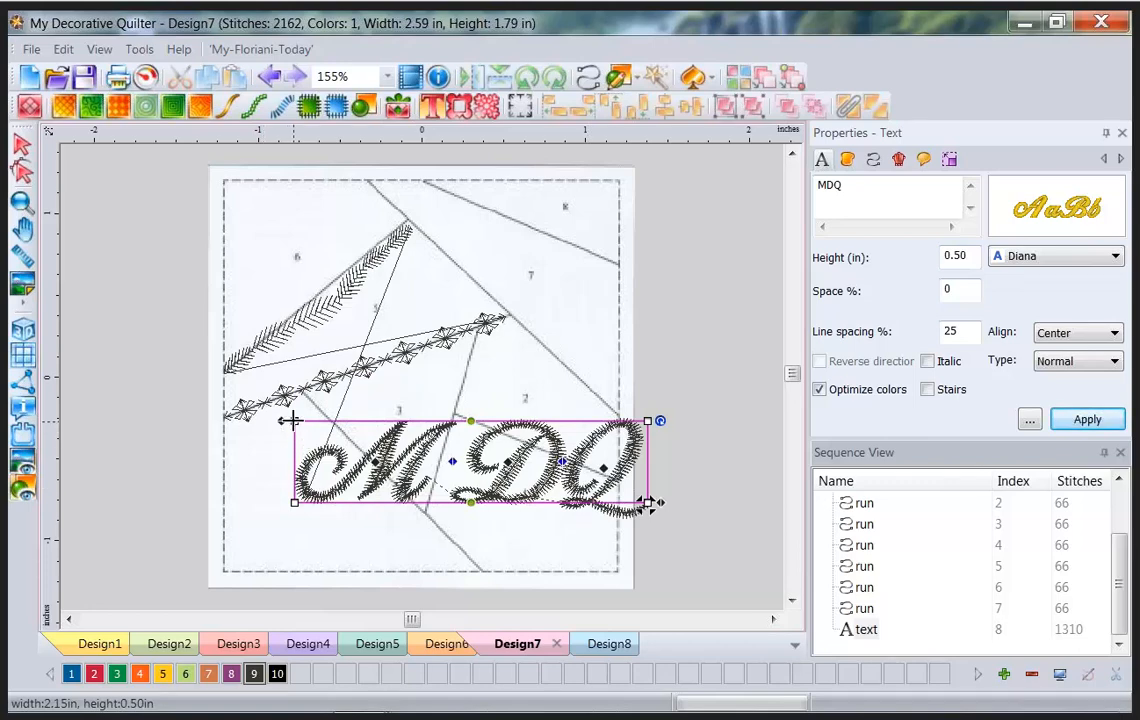
Slant, narrow and move the MDQ lettering into the block's bottom-left patch.
drag(292, 414, 294, 300)
drag(655, 503, 466, 503)
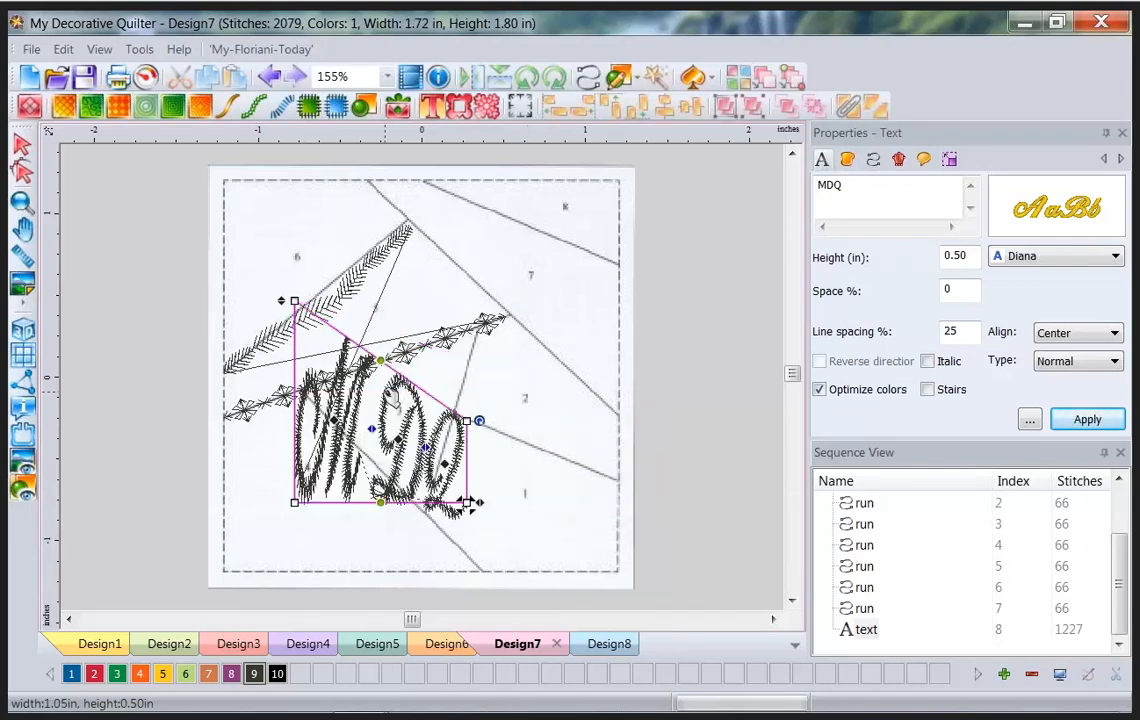
drag(392, 399, 326, 462)
click(678, 430)
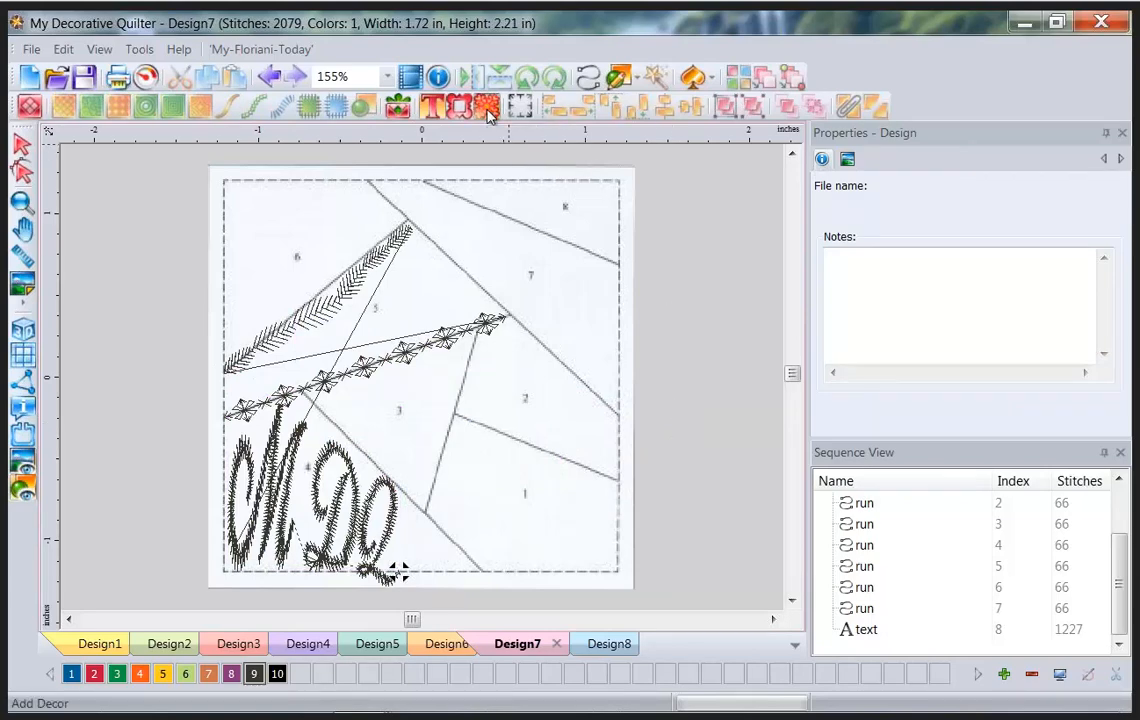
Add Flourish 12 to Design7, shrunk and placed at the top of the block.
click(489, 115)
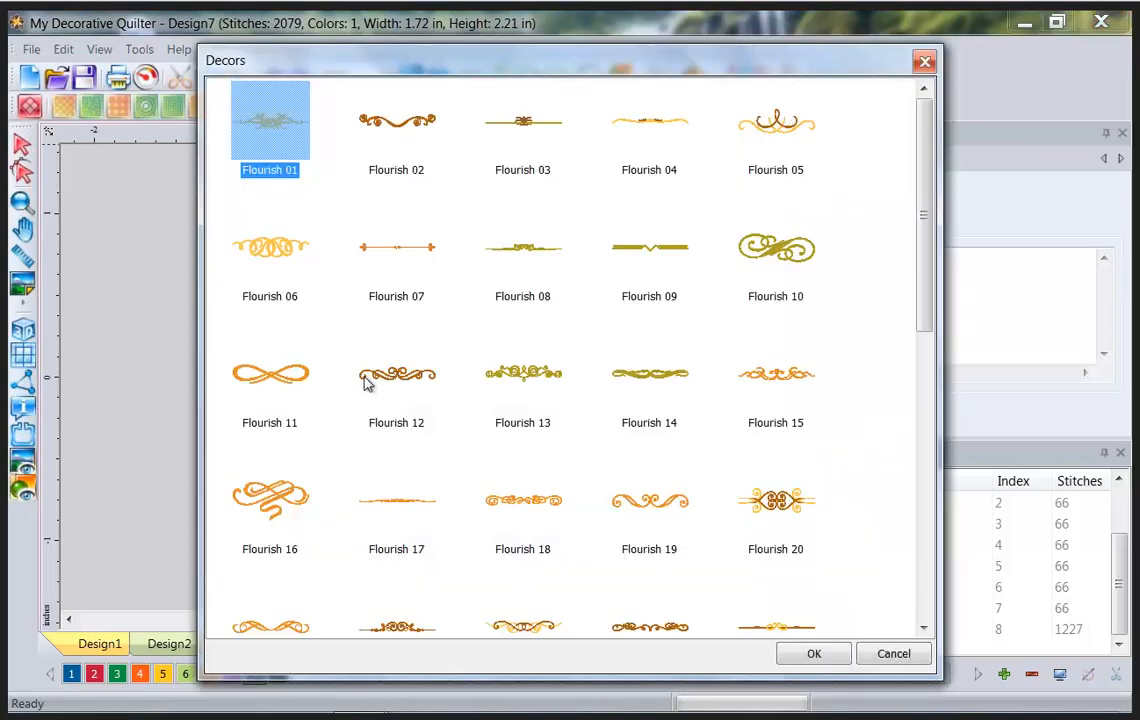
click(392, 376)
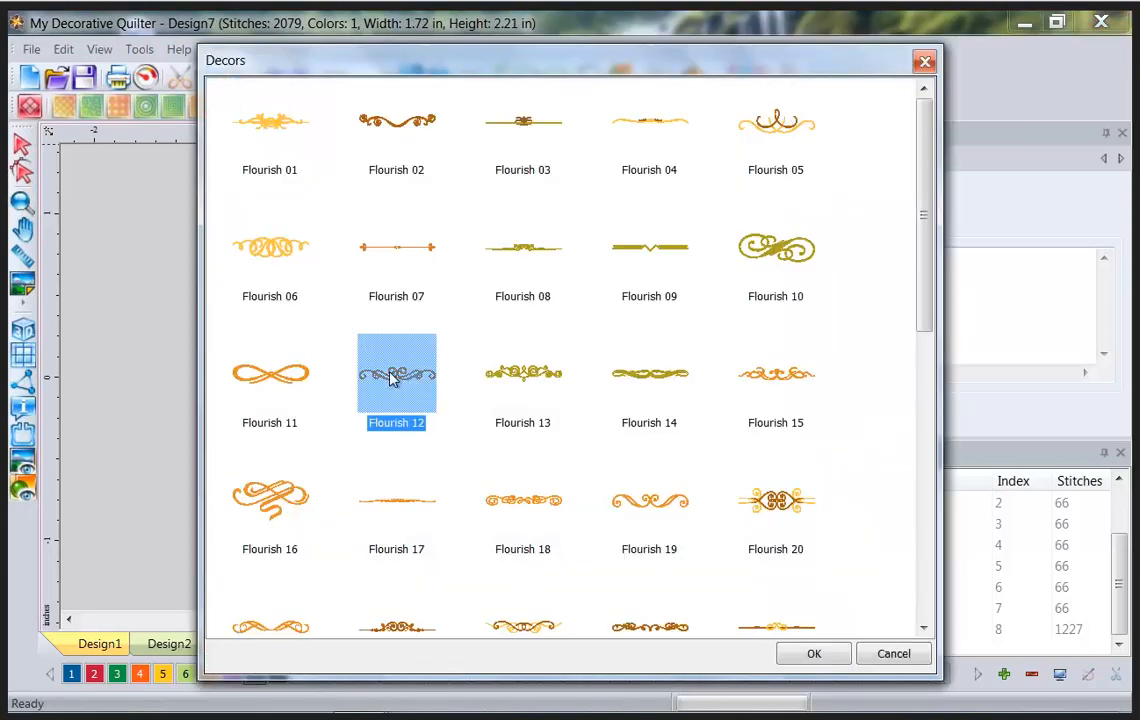
click(826, 657)
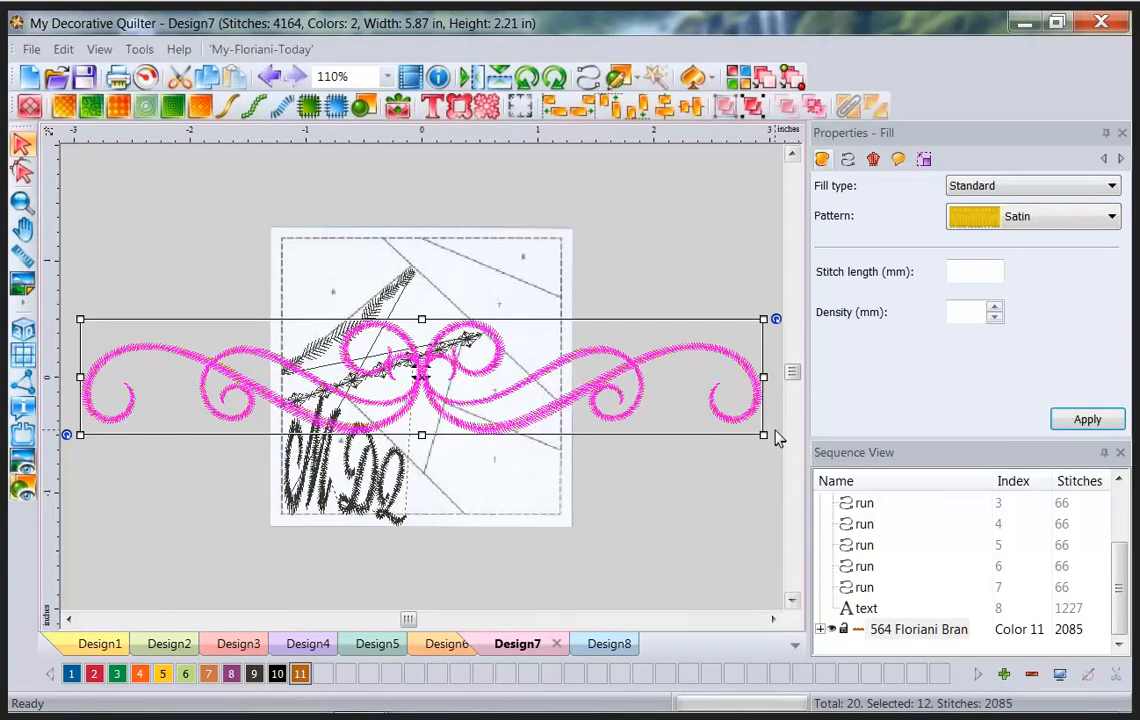
drag(765, 440, 220, 400)
drag(157, 334, 492, 297)
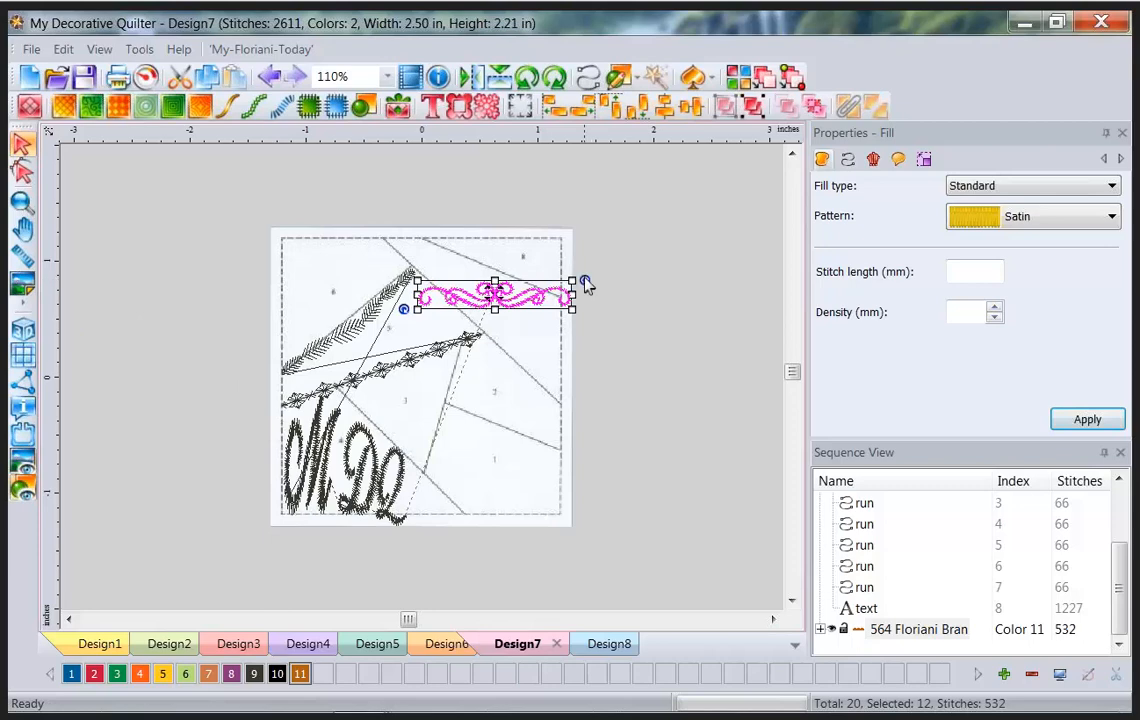
Tilt the flourish about 14 degrees into the upper-right patch, then switch to Design2.
click(583, 285)
click(564, 298)
drag(583, 275, 588, 354)
drag(496, 307, 493, 290)
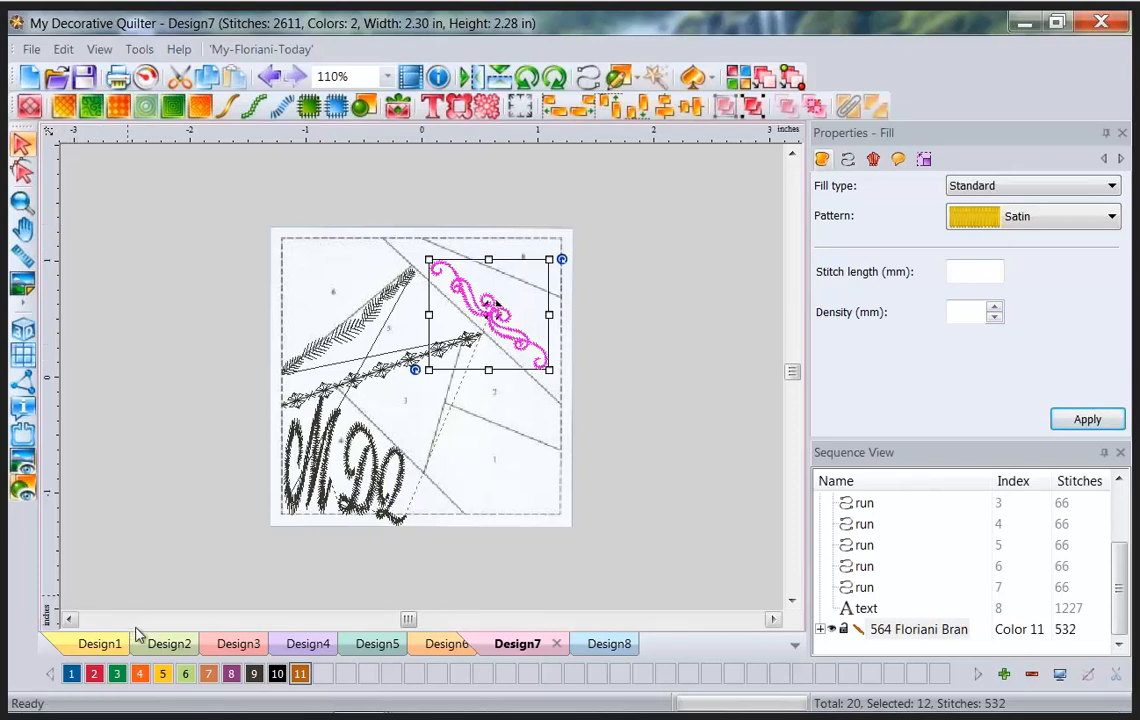
click(158, 645)
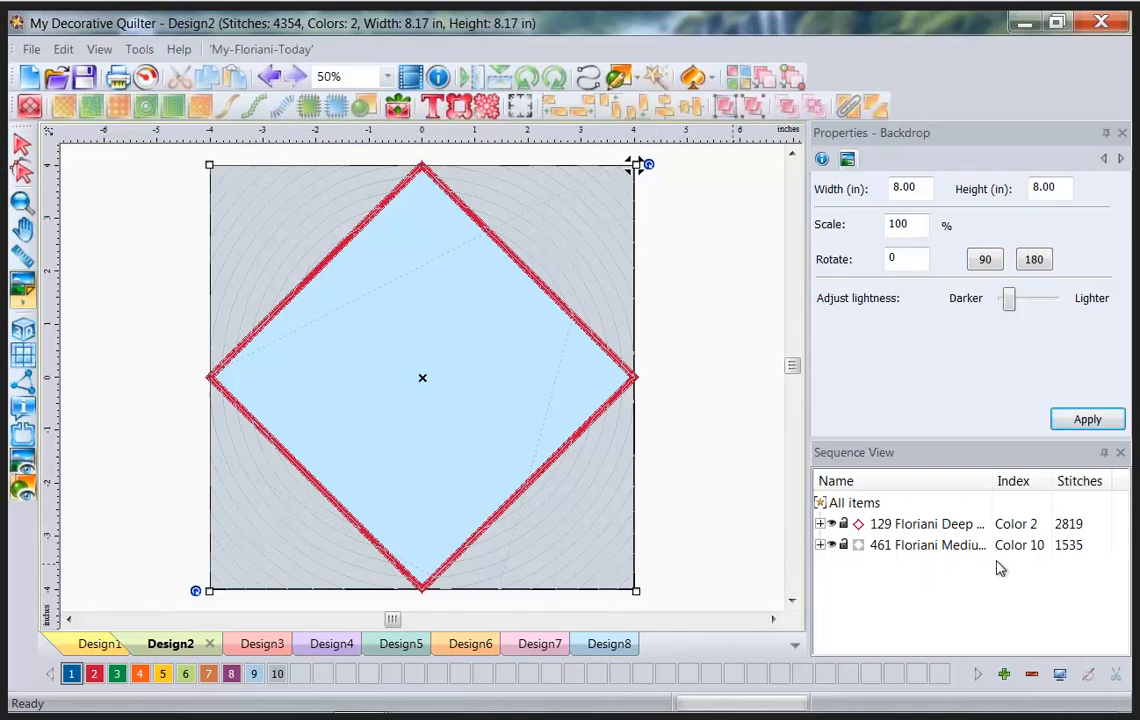
Recolour the circular echo fill to Navaho Orange, then start a File > Merge.
click(950, 548)
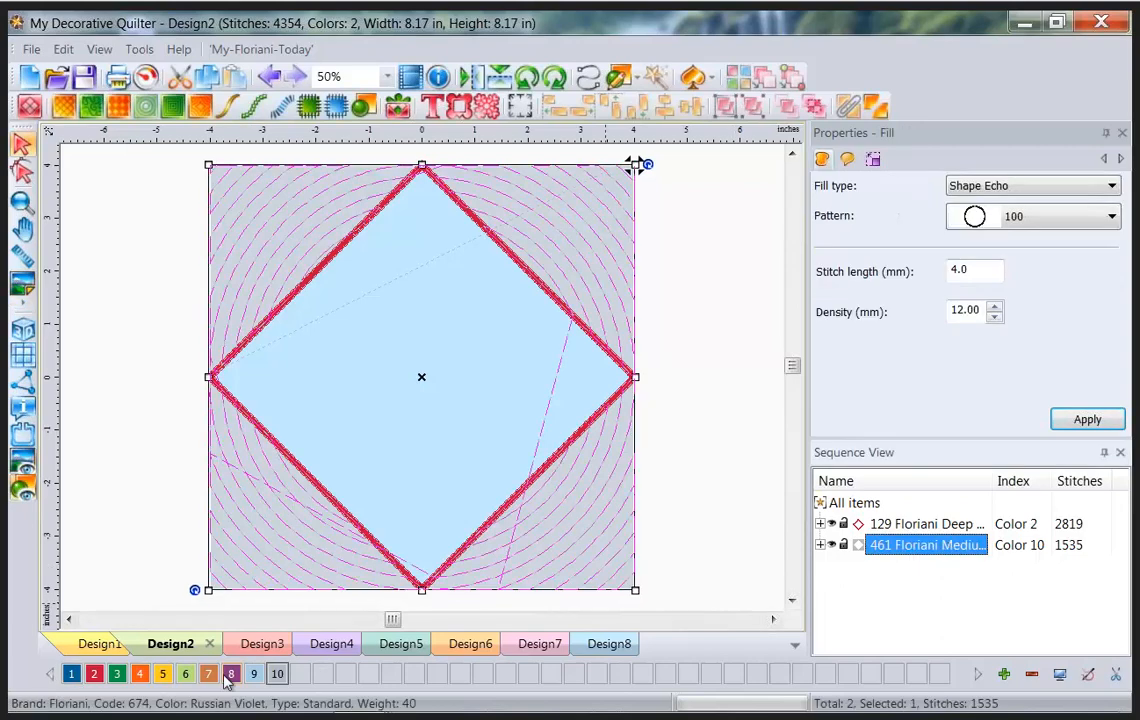
click(142, 676)
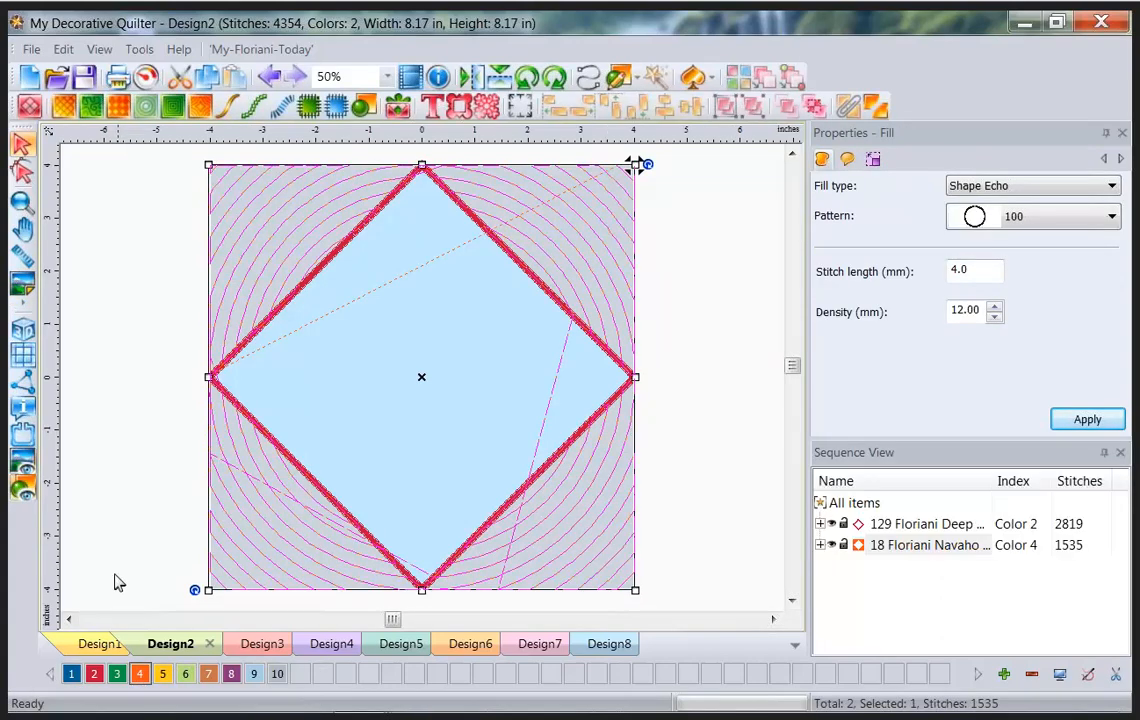
click(115, 580)
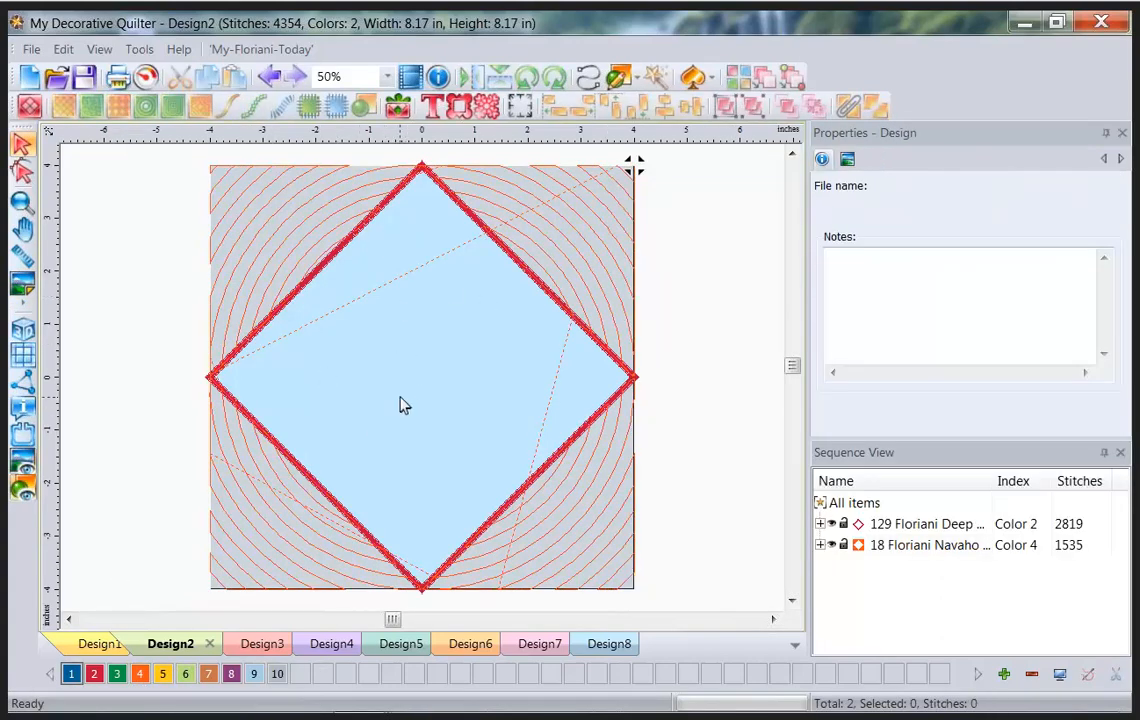
click(34, 50)
click(56, 132)
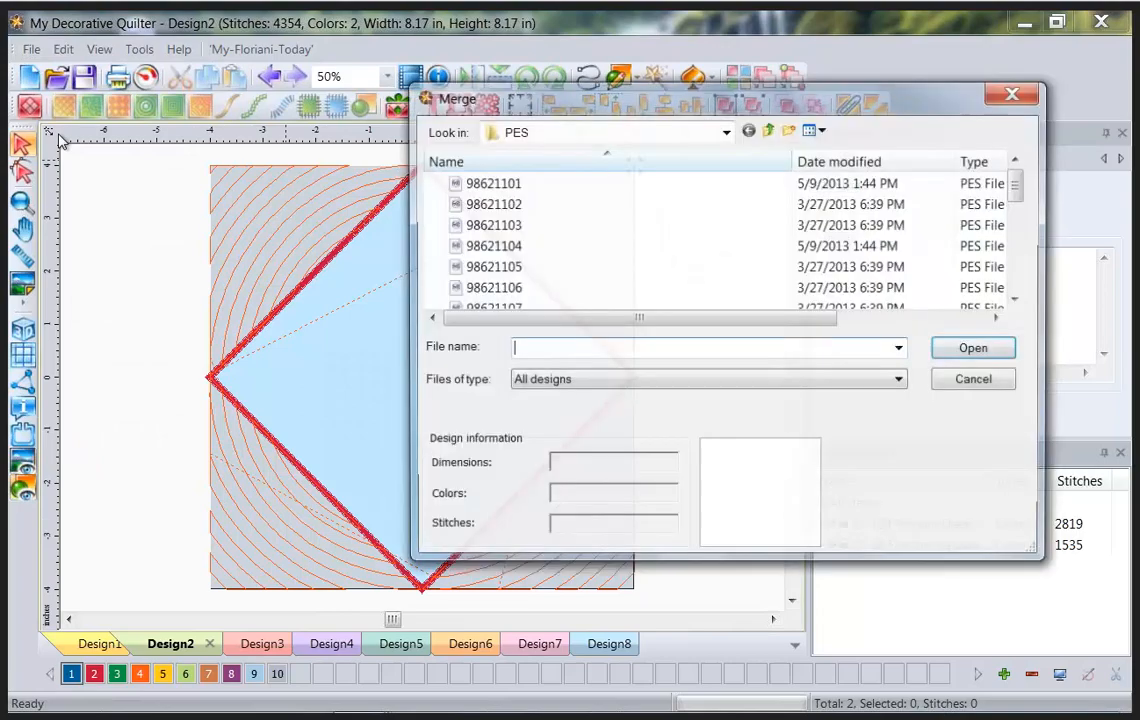
Merge design 98621103 into the block and nudge it into the diamond's centre.
click(491, 224)
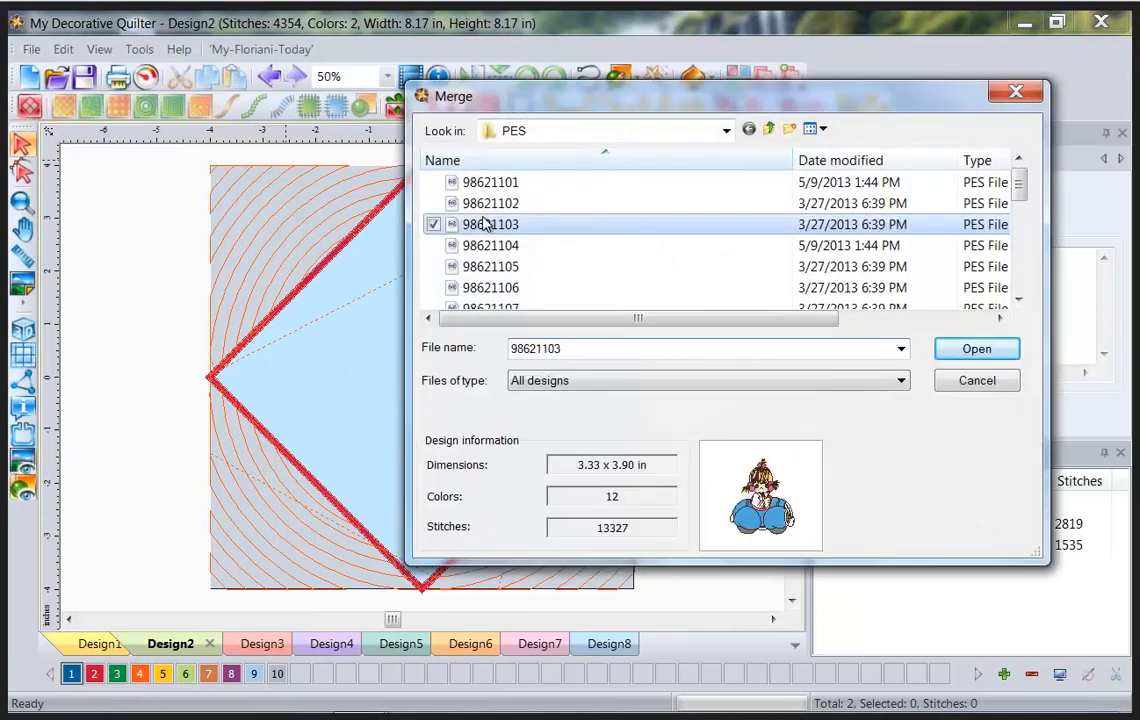
click(1002, 350)
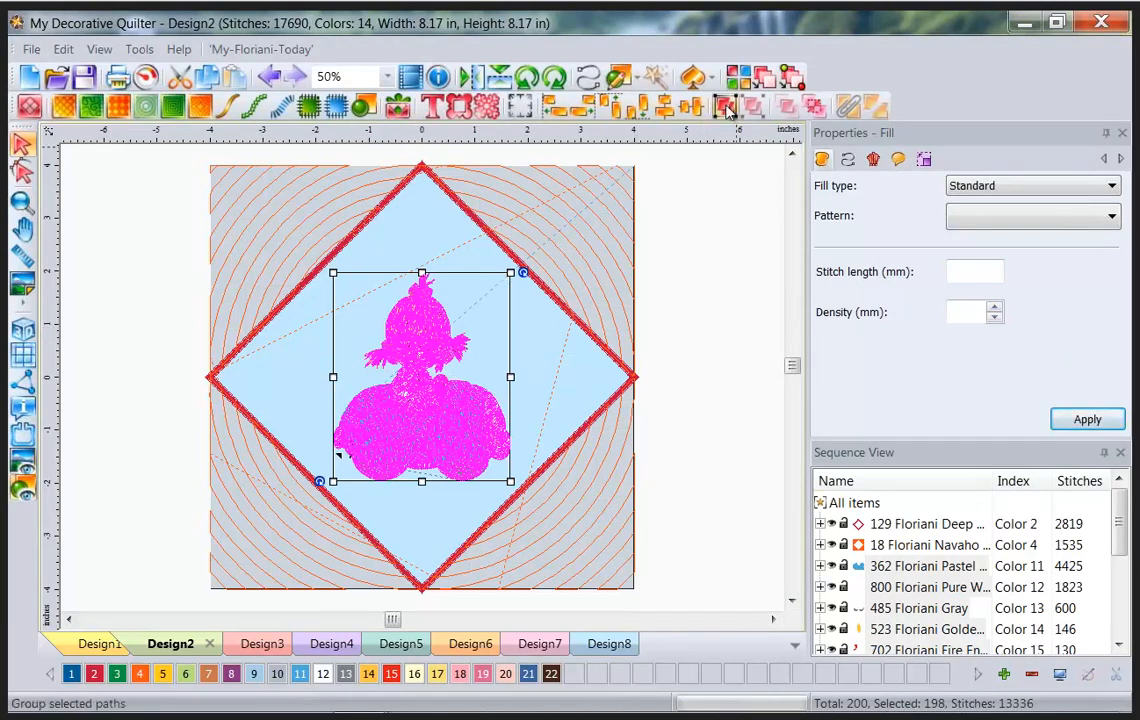
click(706, 318)
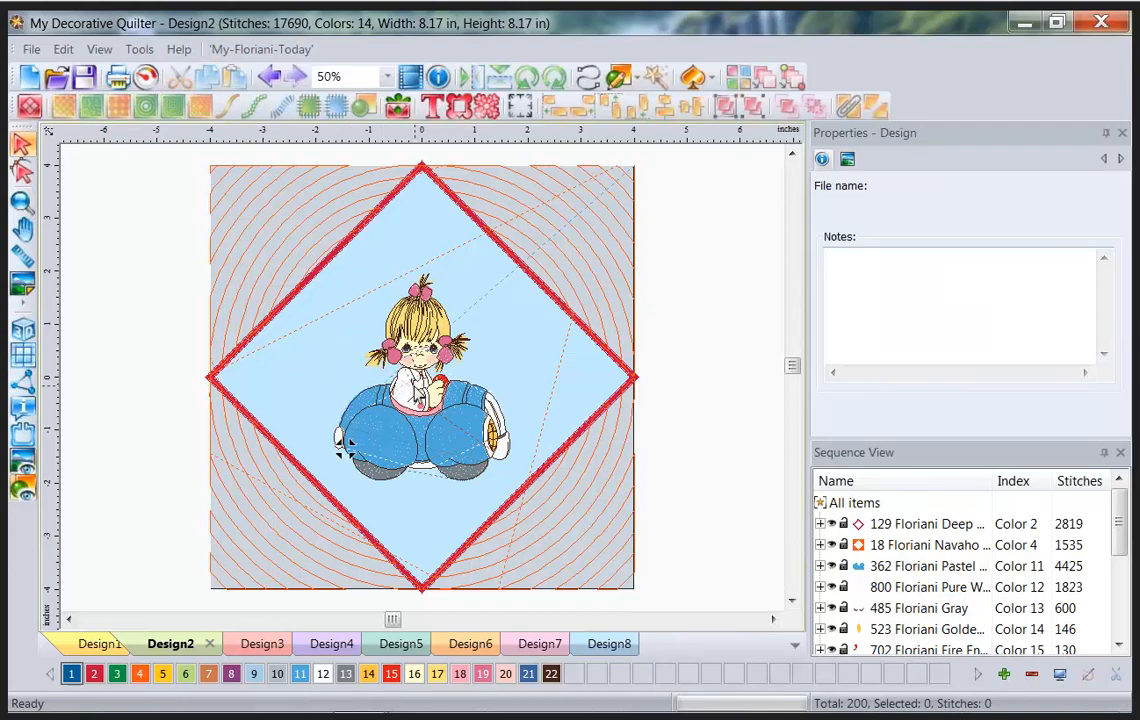
click(340, 445)
drag(340, 445, 338, 425)
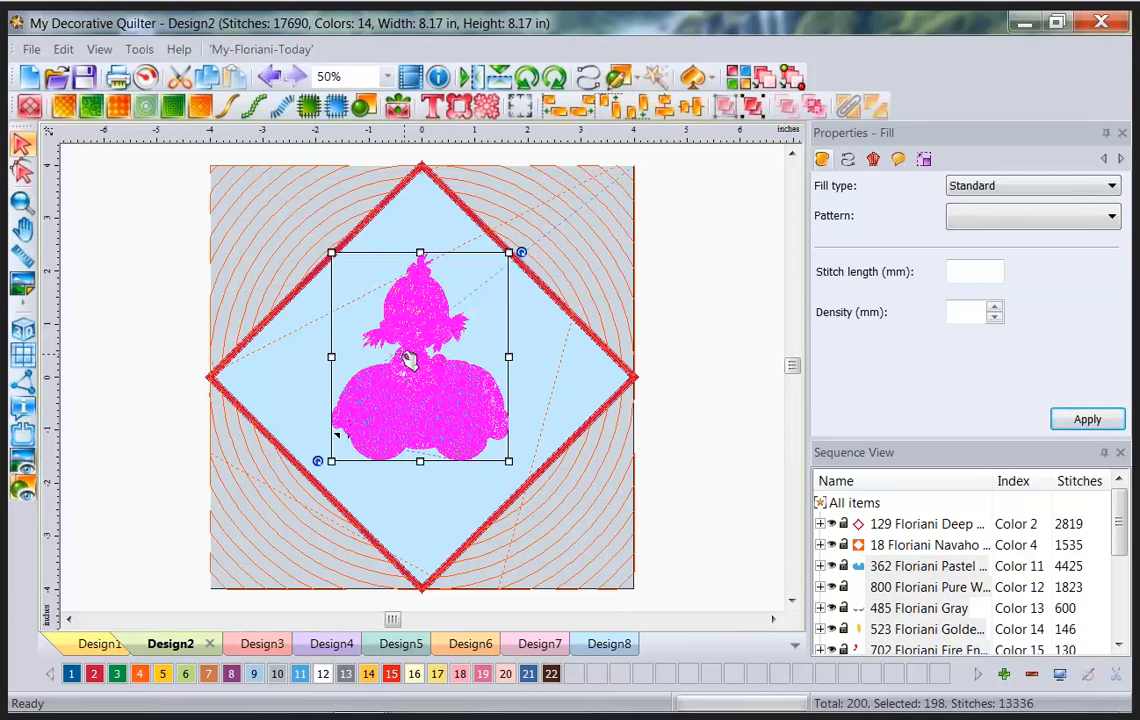
Create an outline path around the girl-in-car design, then clear the selection.
right_click(408, 360)
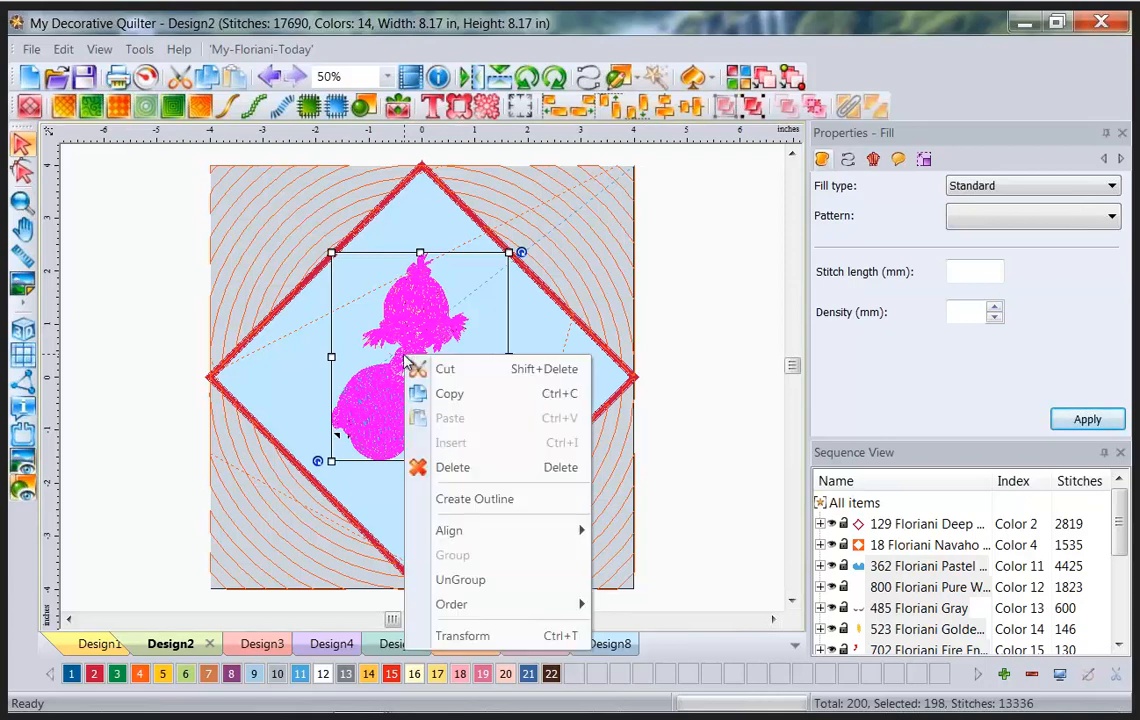
click(492, 500)
click(620, 431)
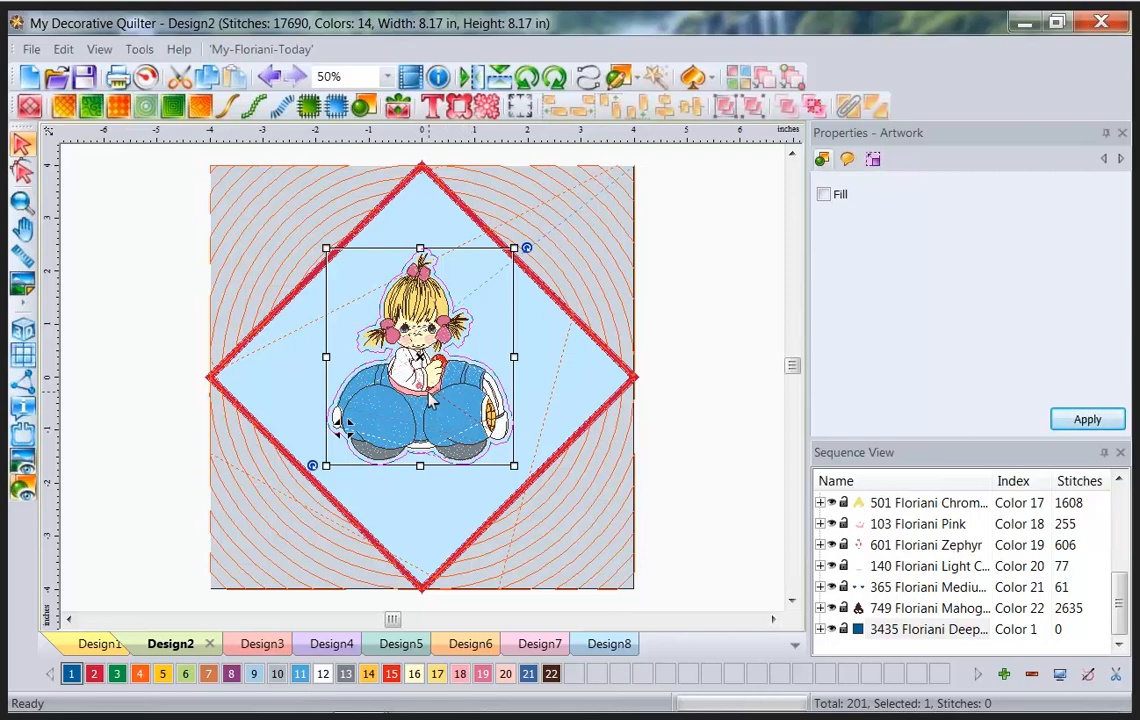
ctrl+click(634, 515)
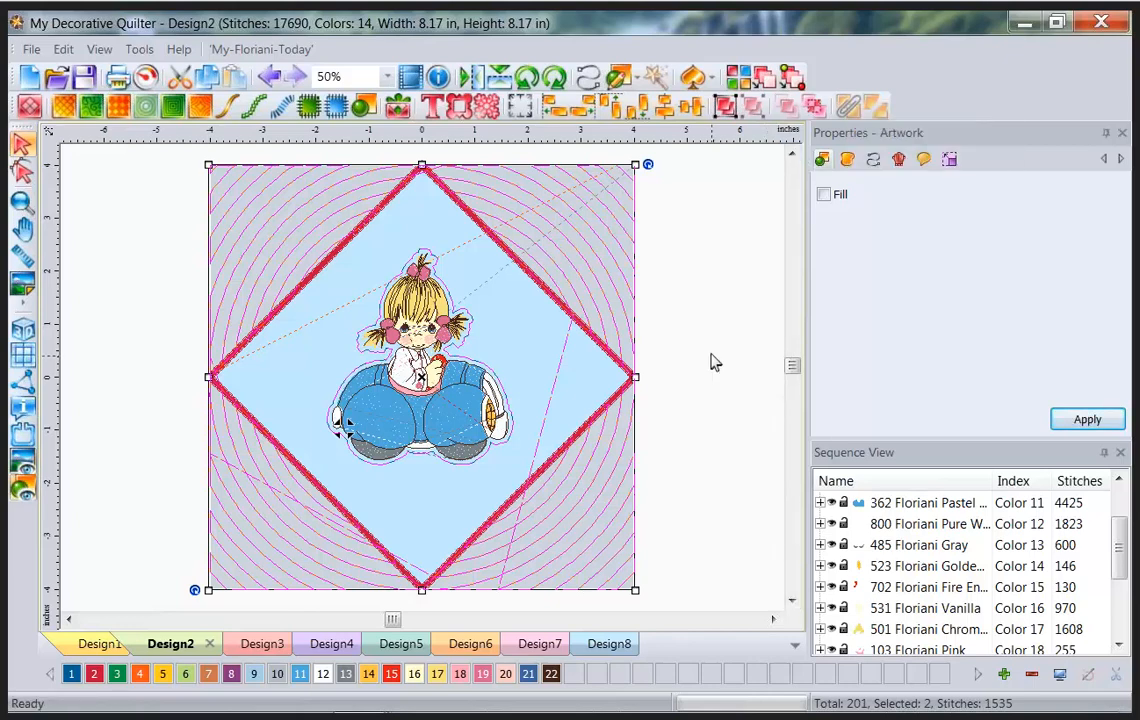
click(660, 417)
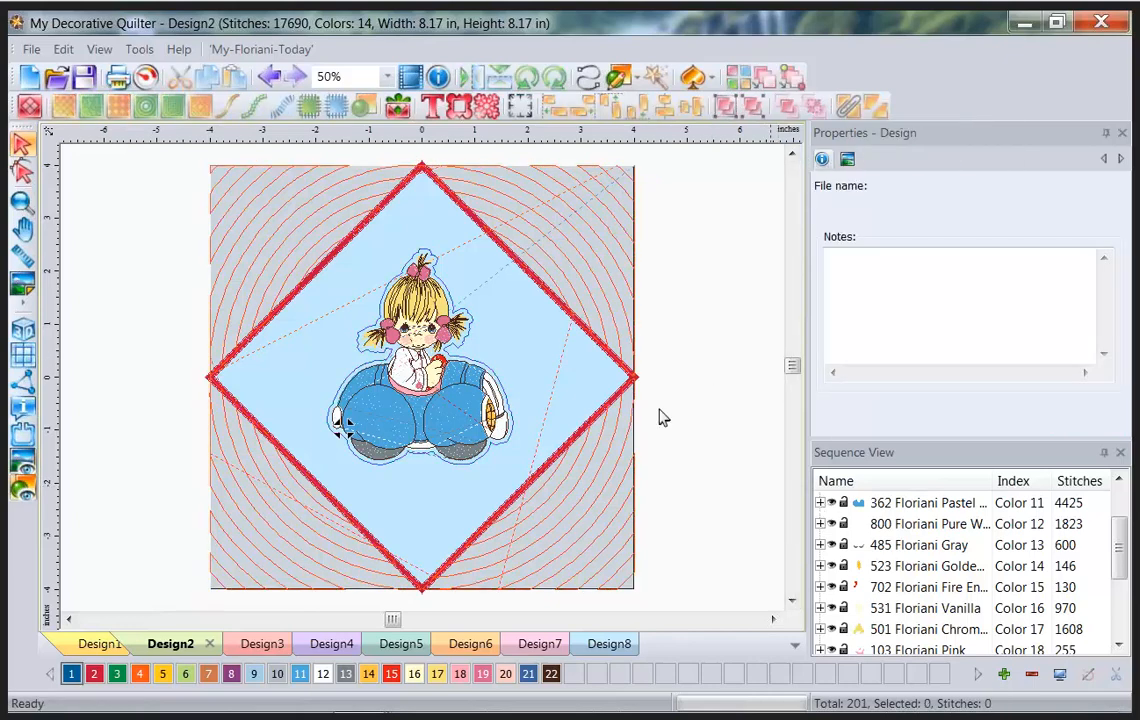
Draw a rectangle artwork covering the whole block.
click(636, 78)
click(655, 130)
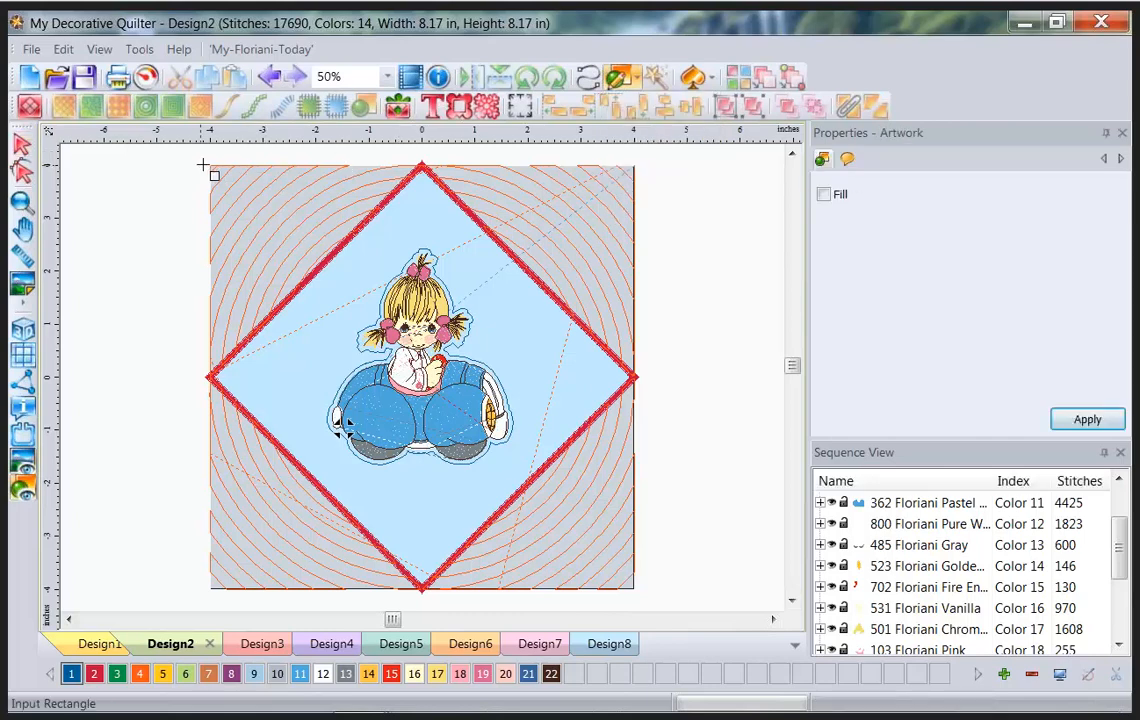
drag(210, 163, 636, 592)
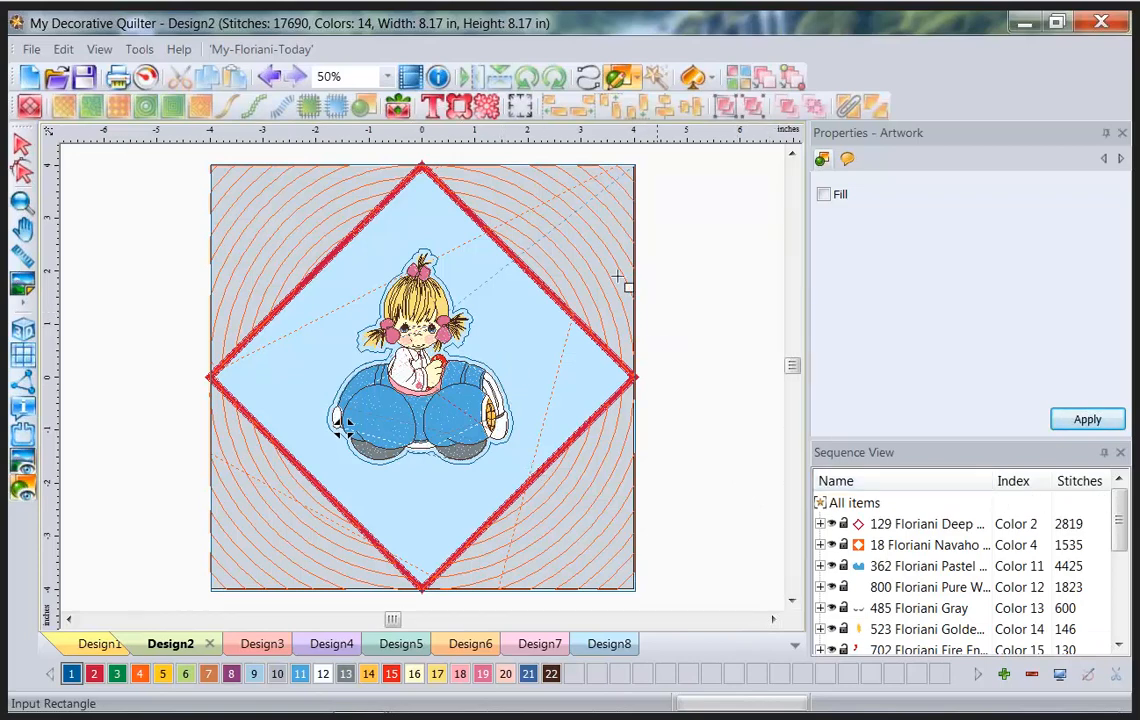
click(21, 146)
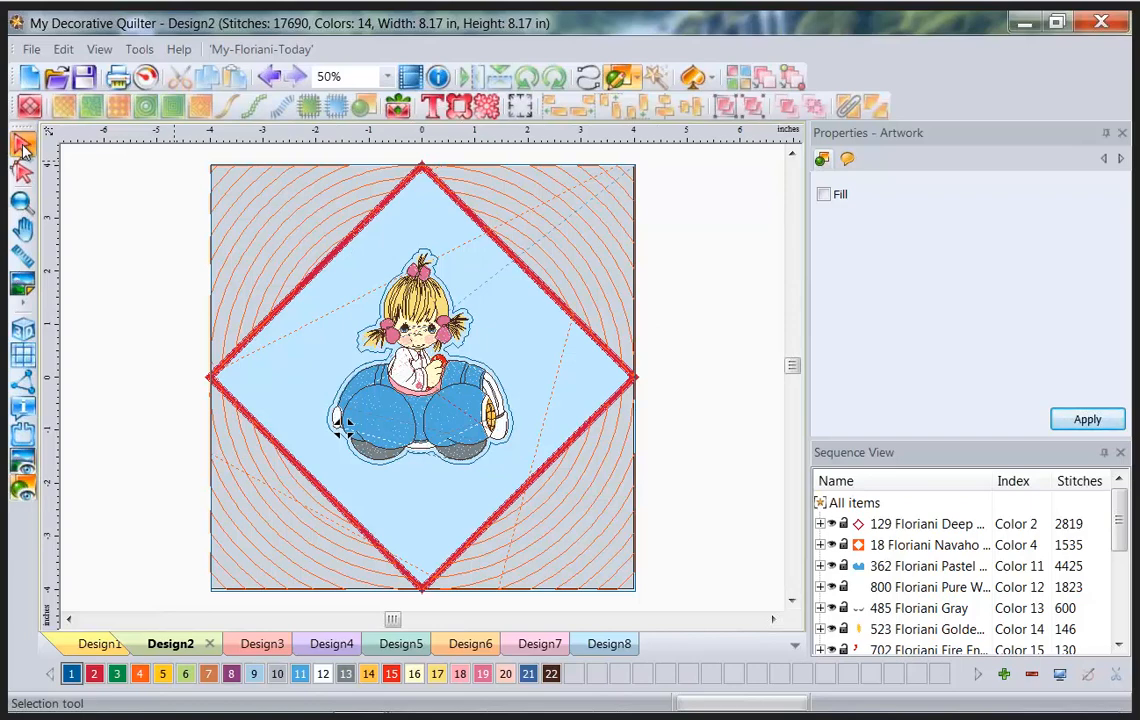
click(22, 150)
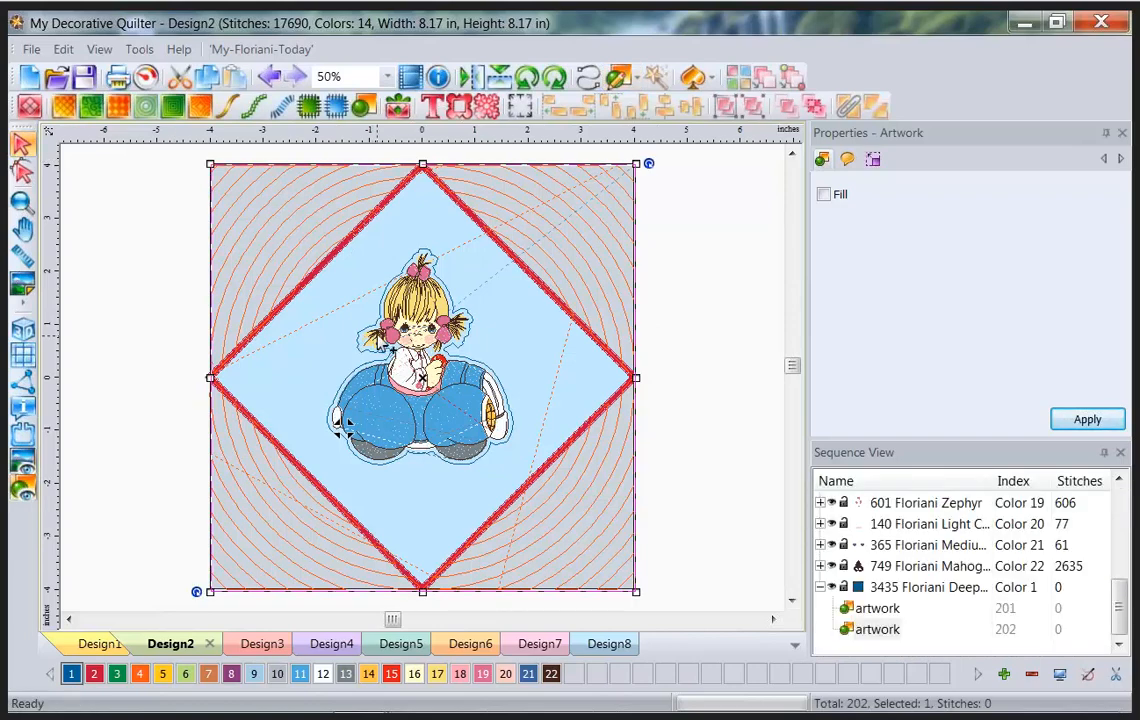
Combine the girl's outline and the rectangle into one shape with fill turned on.
click(445, 287)
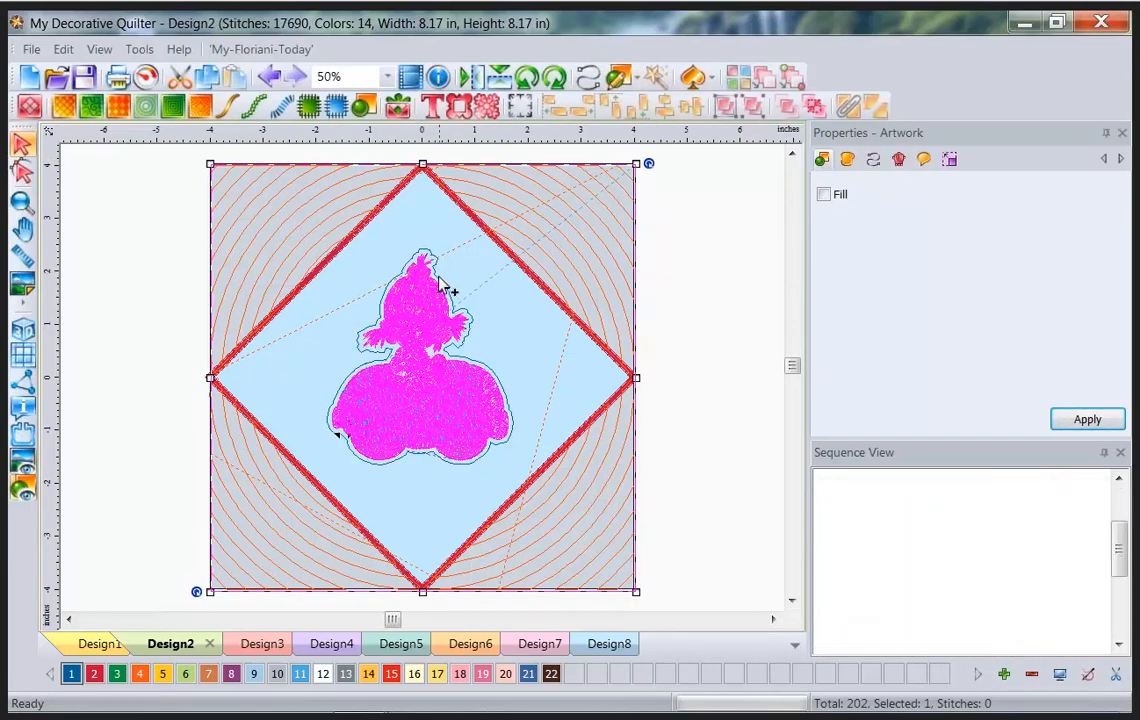
ctrl+click(437, 259)
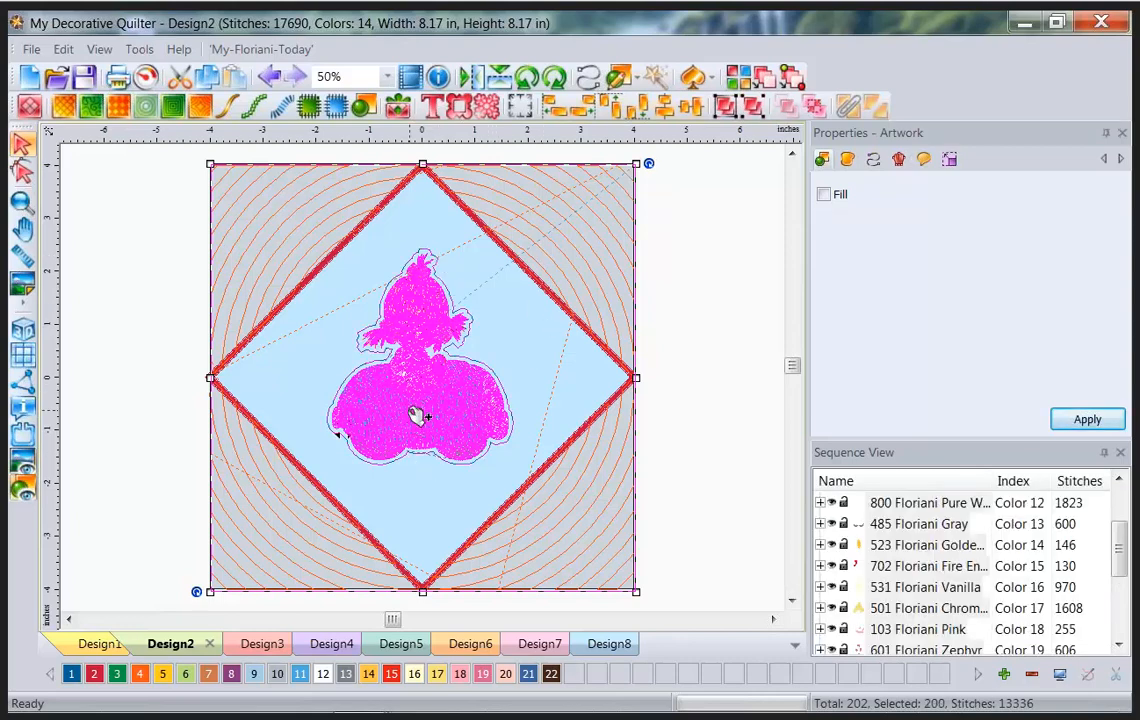
click(690, 334)
click(500, 410)
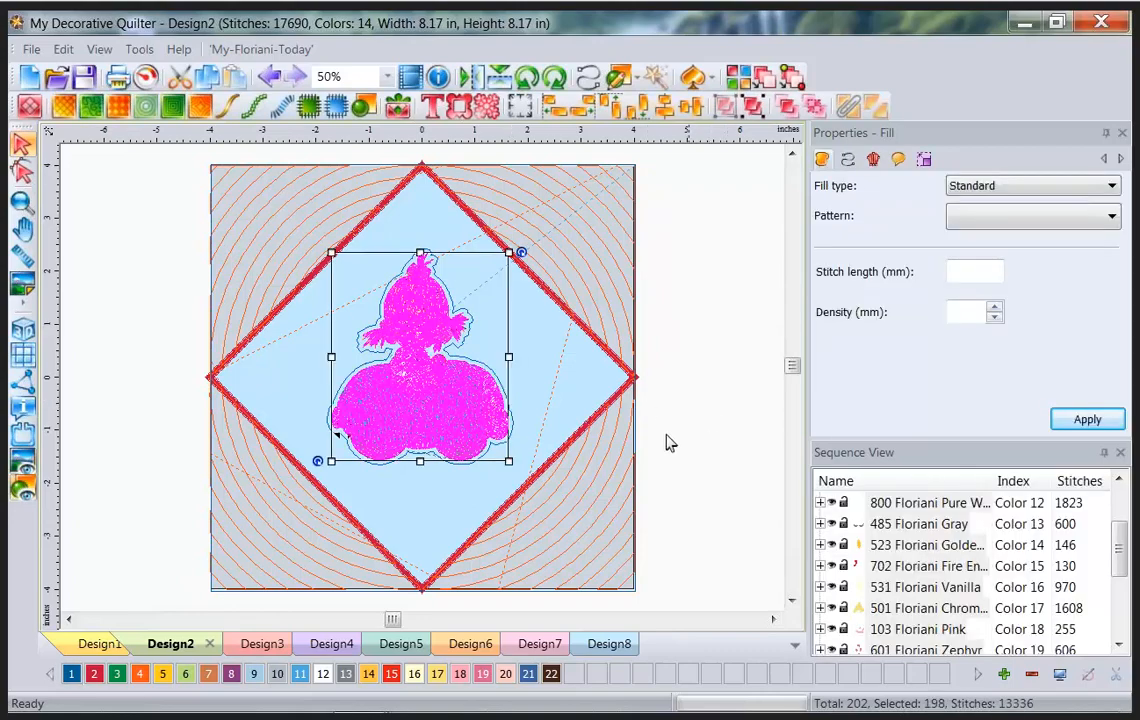
click(687, 440)
scroll(1118, 612, down, 3)
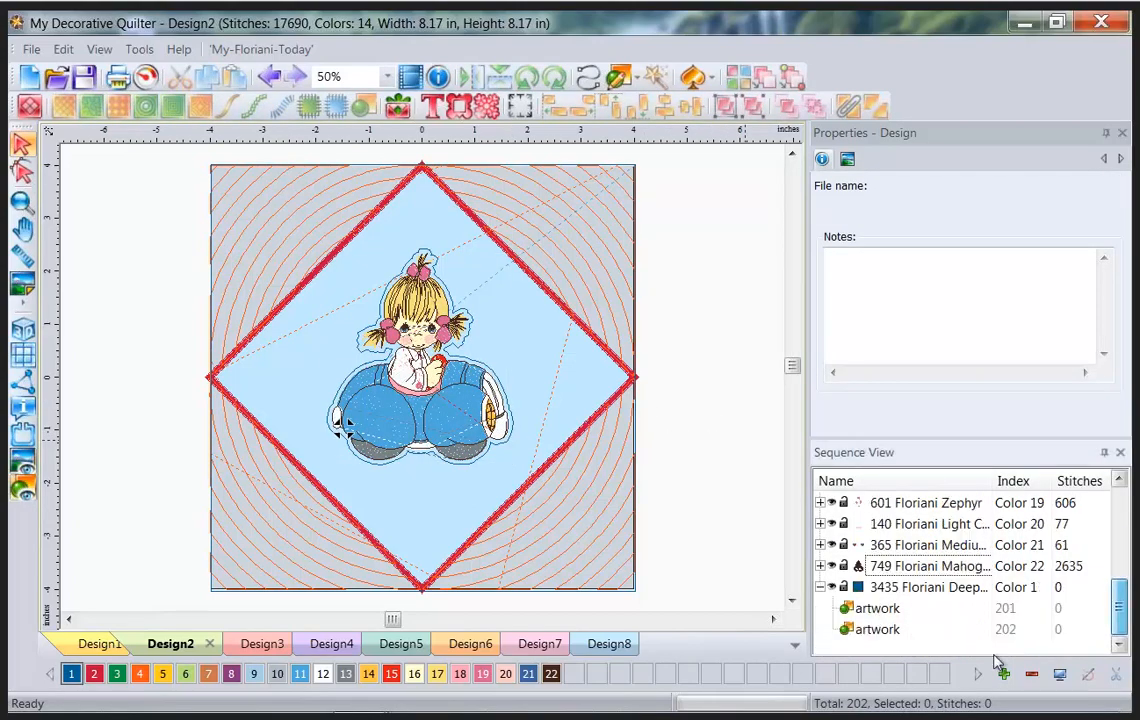
click(860, 609)
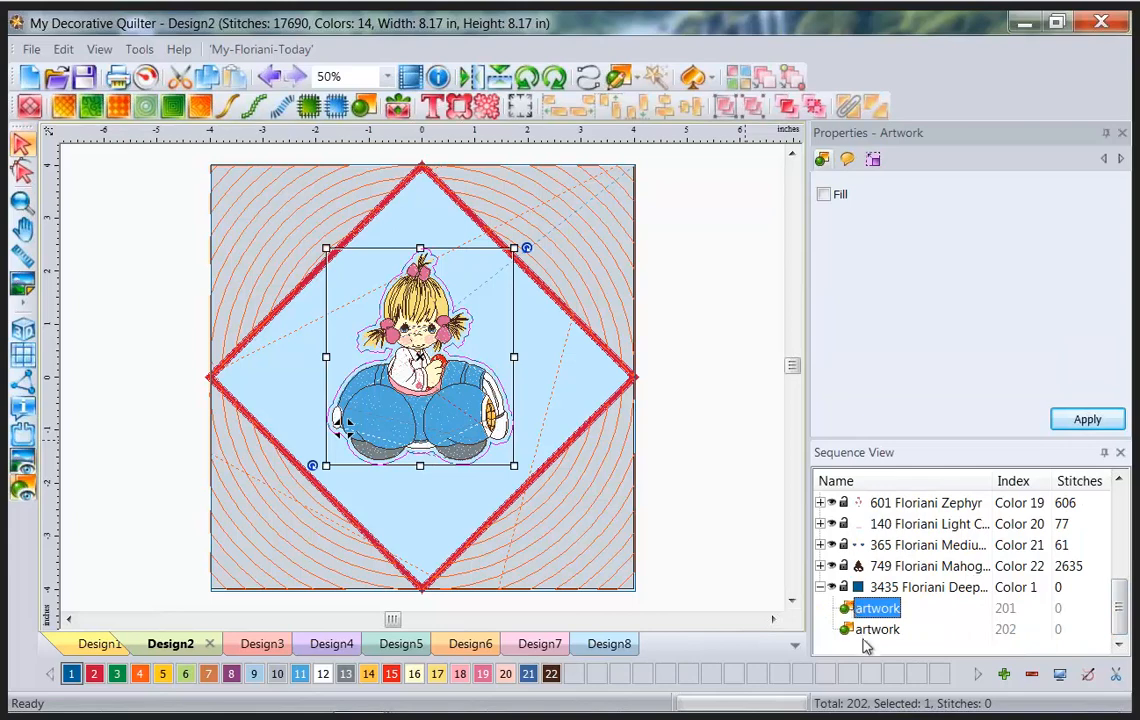
shift+click(866, 636)
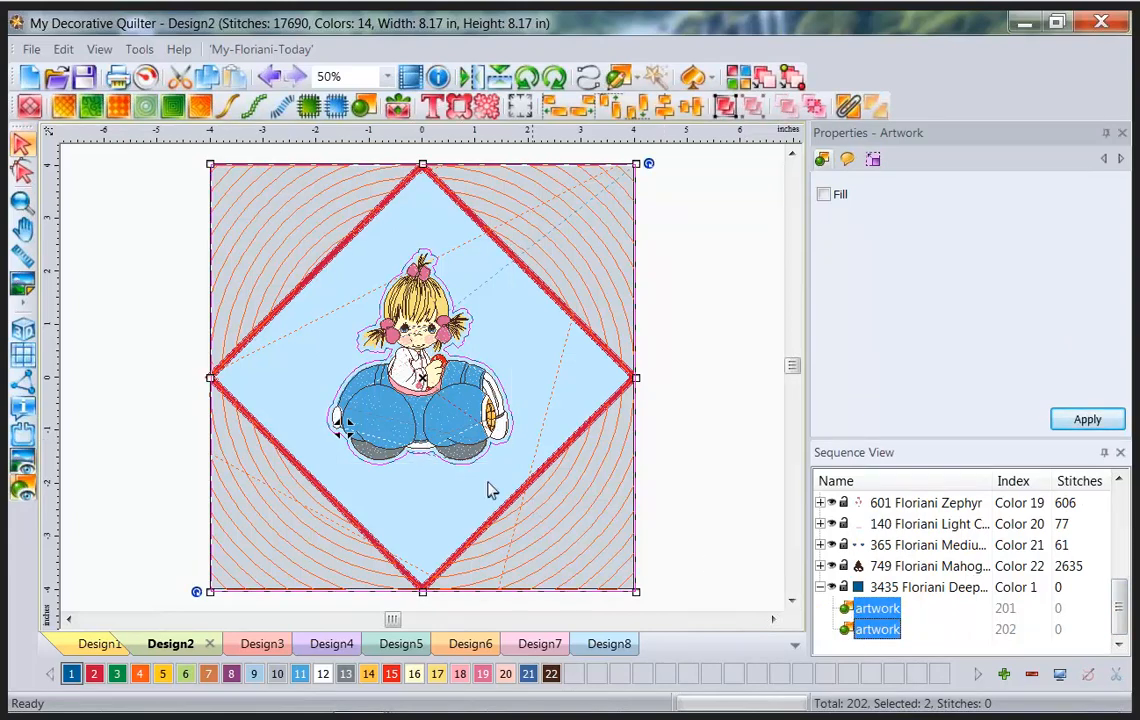
click(848, 107)
click(823, 195)
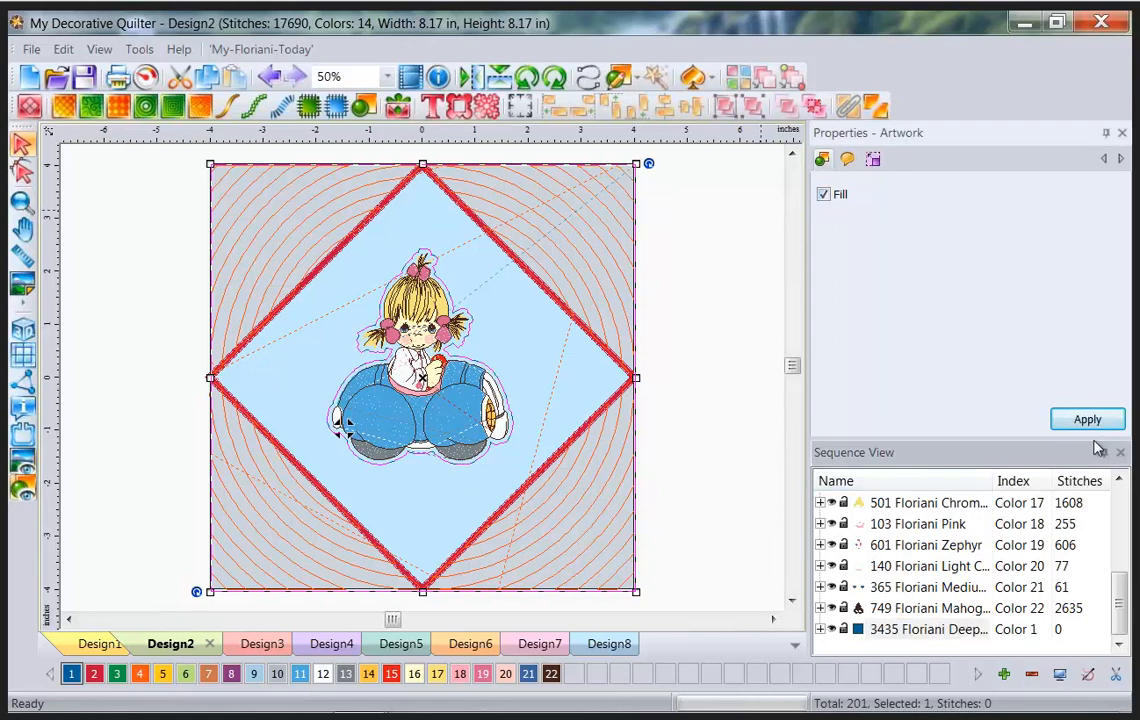
click(1070, 421)
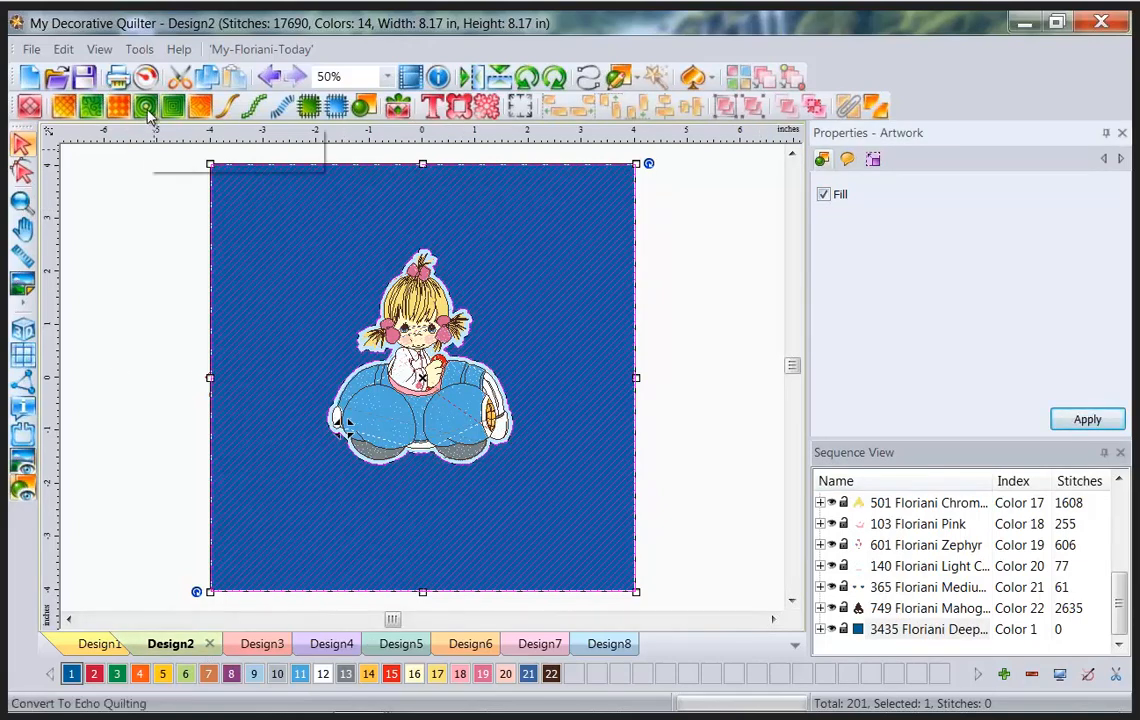
Convert the filled shape into 3.00 mm echo quilting around the girl, totalling 21663 stitches.
click(147, 110)
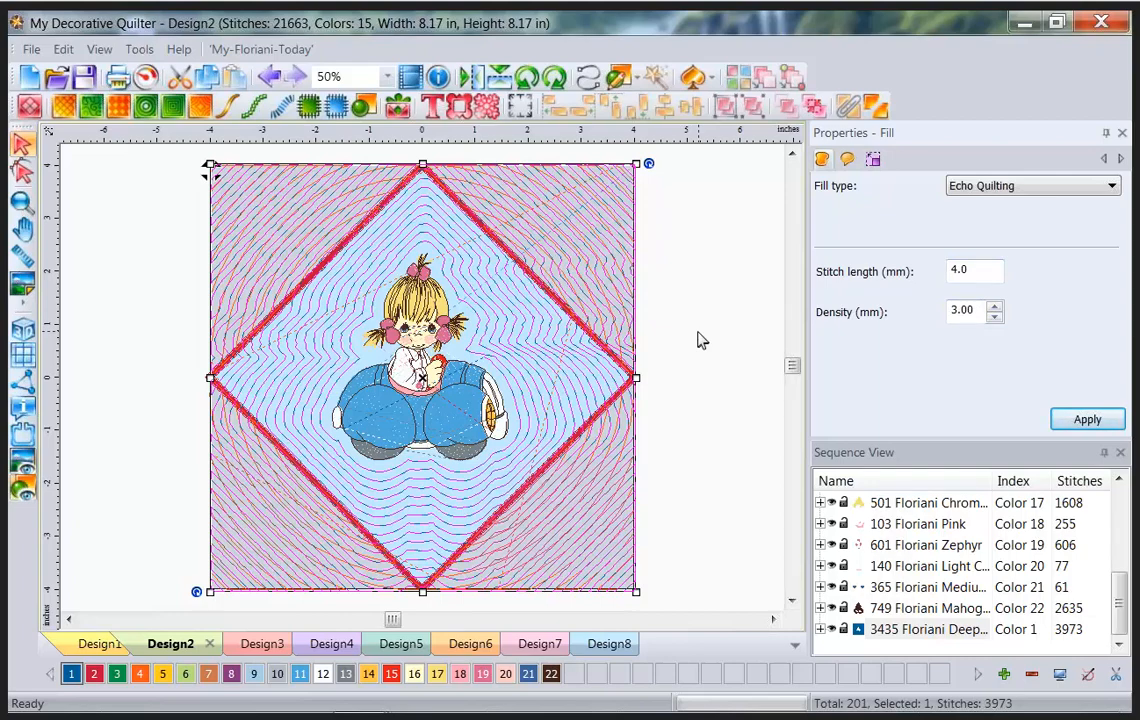
click(135, 300)
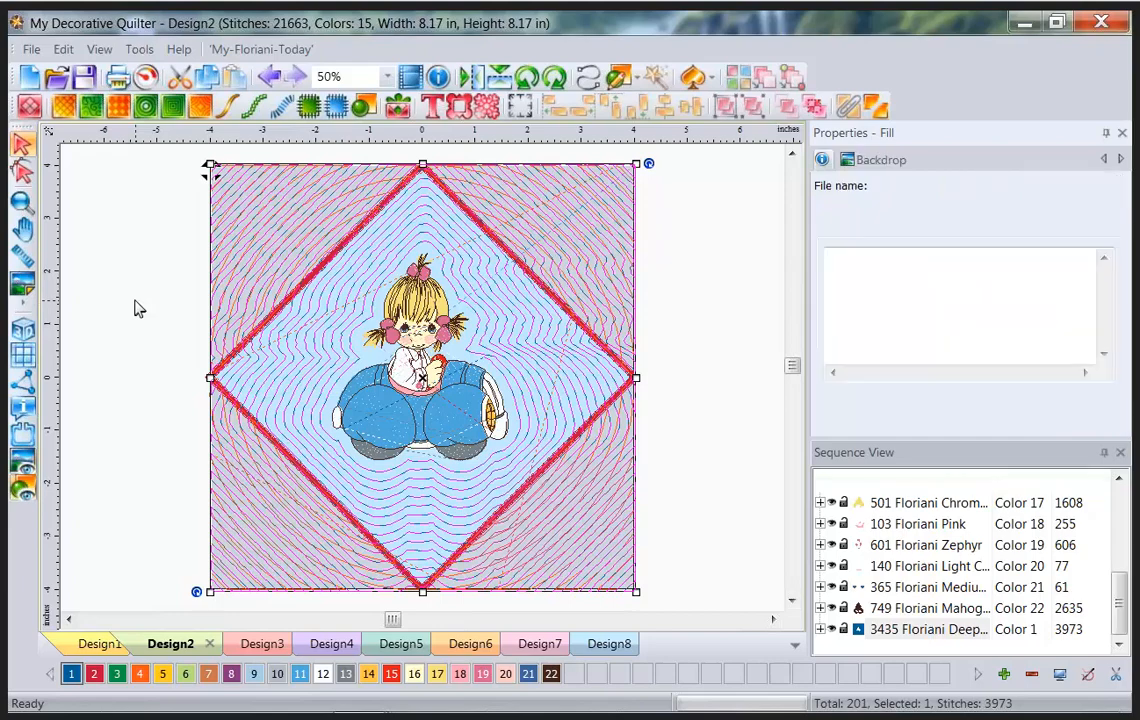